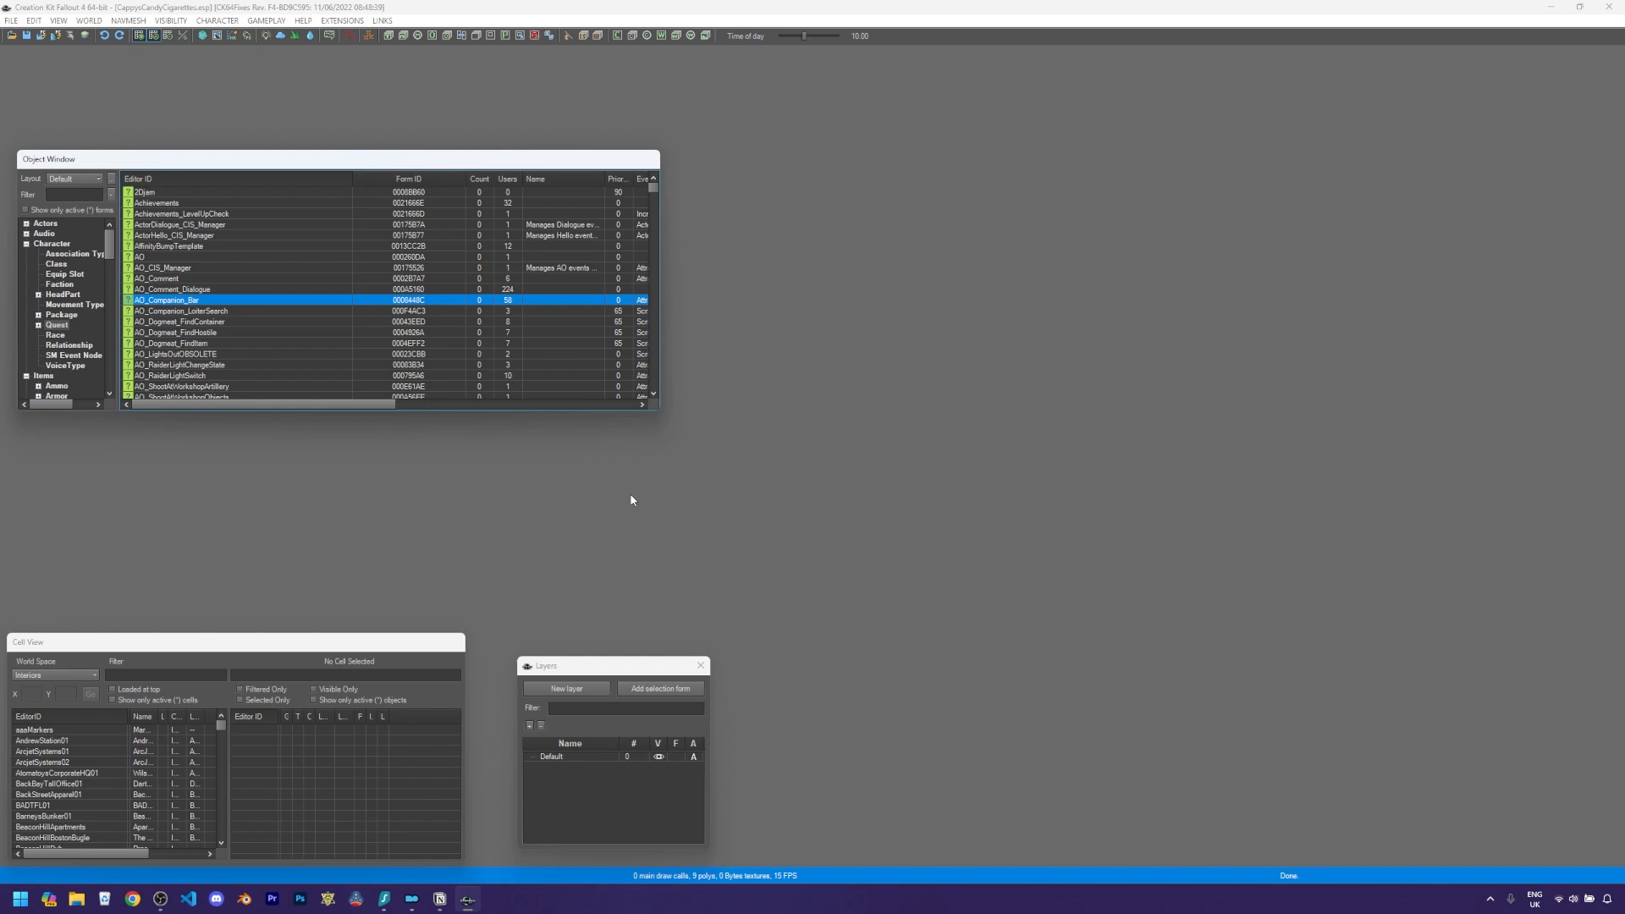
# - Filter the object list for flt and inspect the existing FLTCandyCig potion record without changes
pyautogui.click(85, 197)
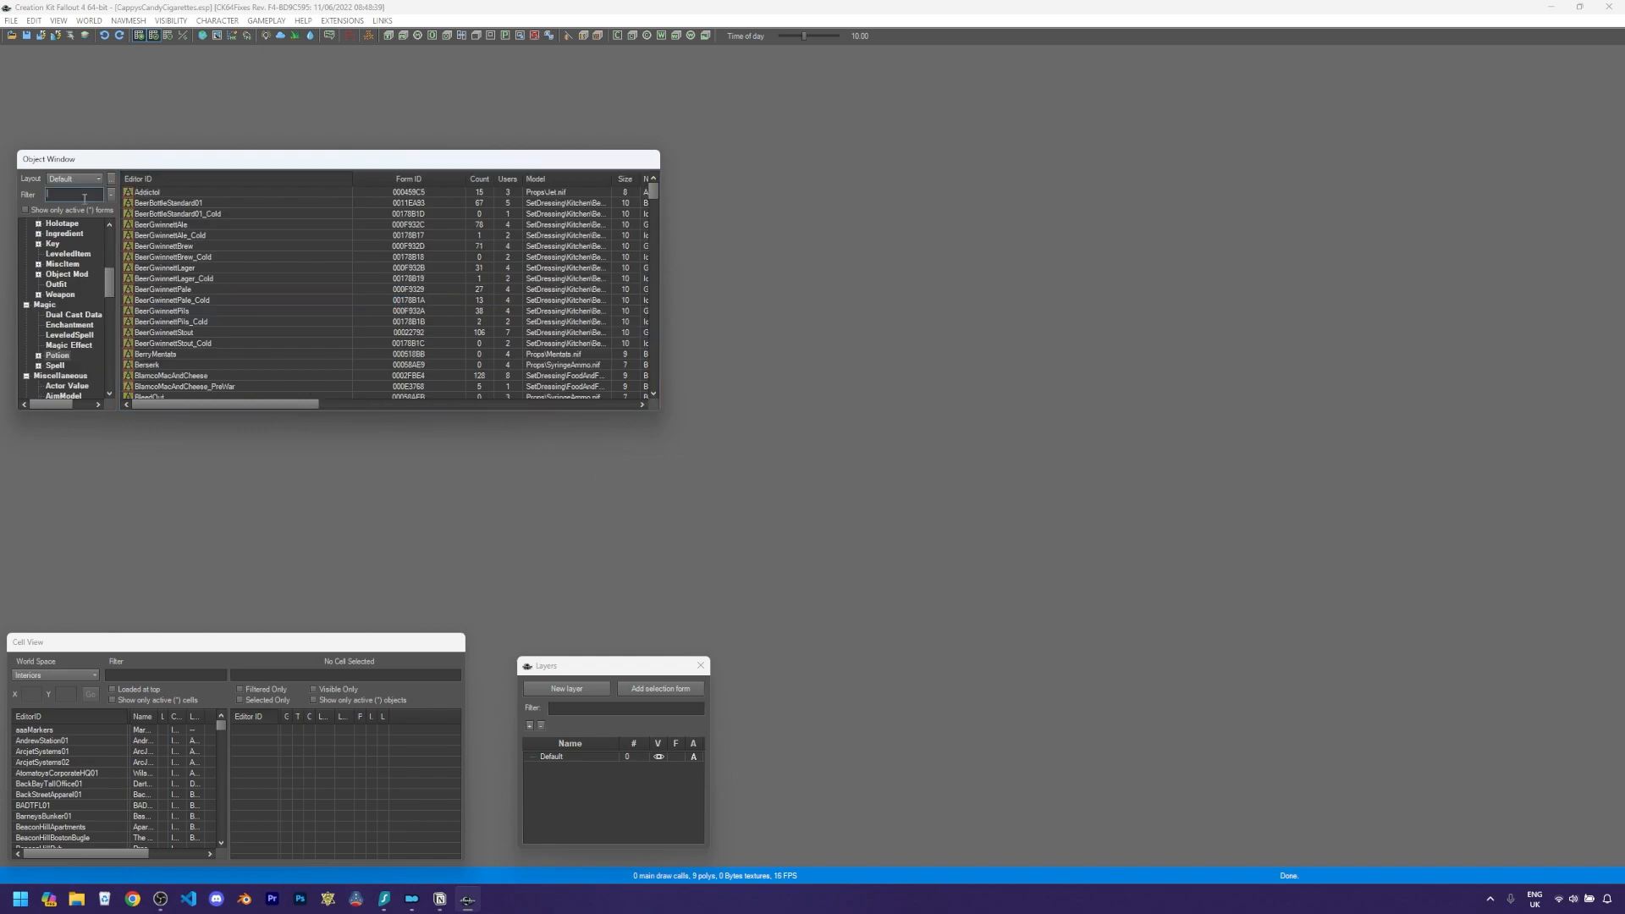
pyautogui.write('flt')
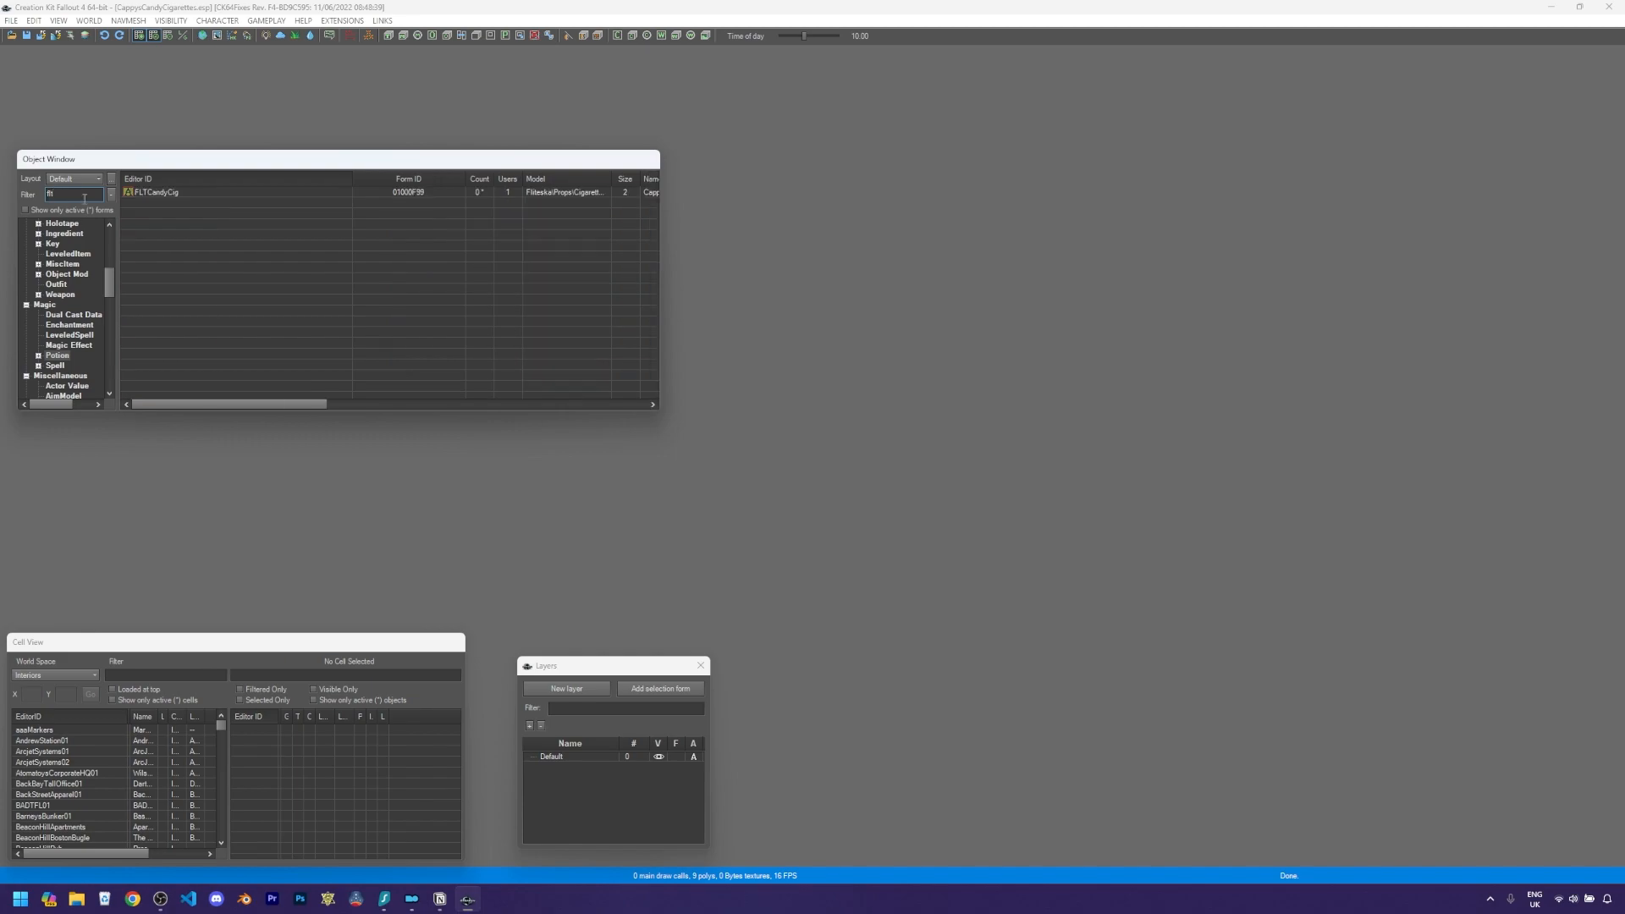
pyautogui.doubleClick(148, 192)
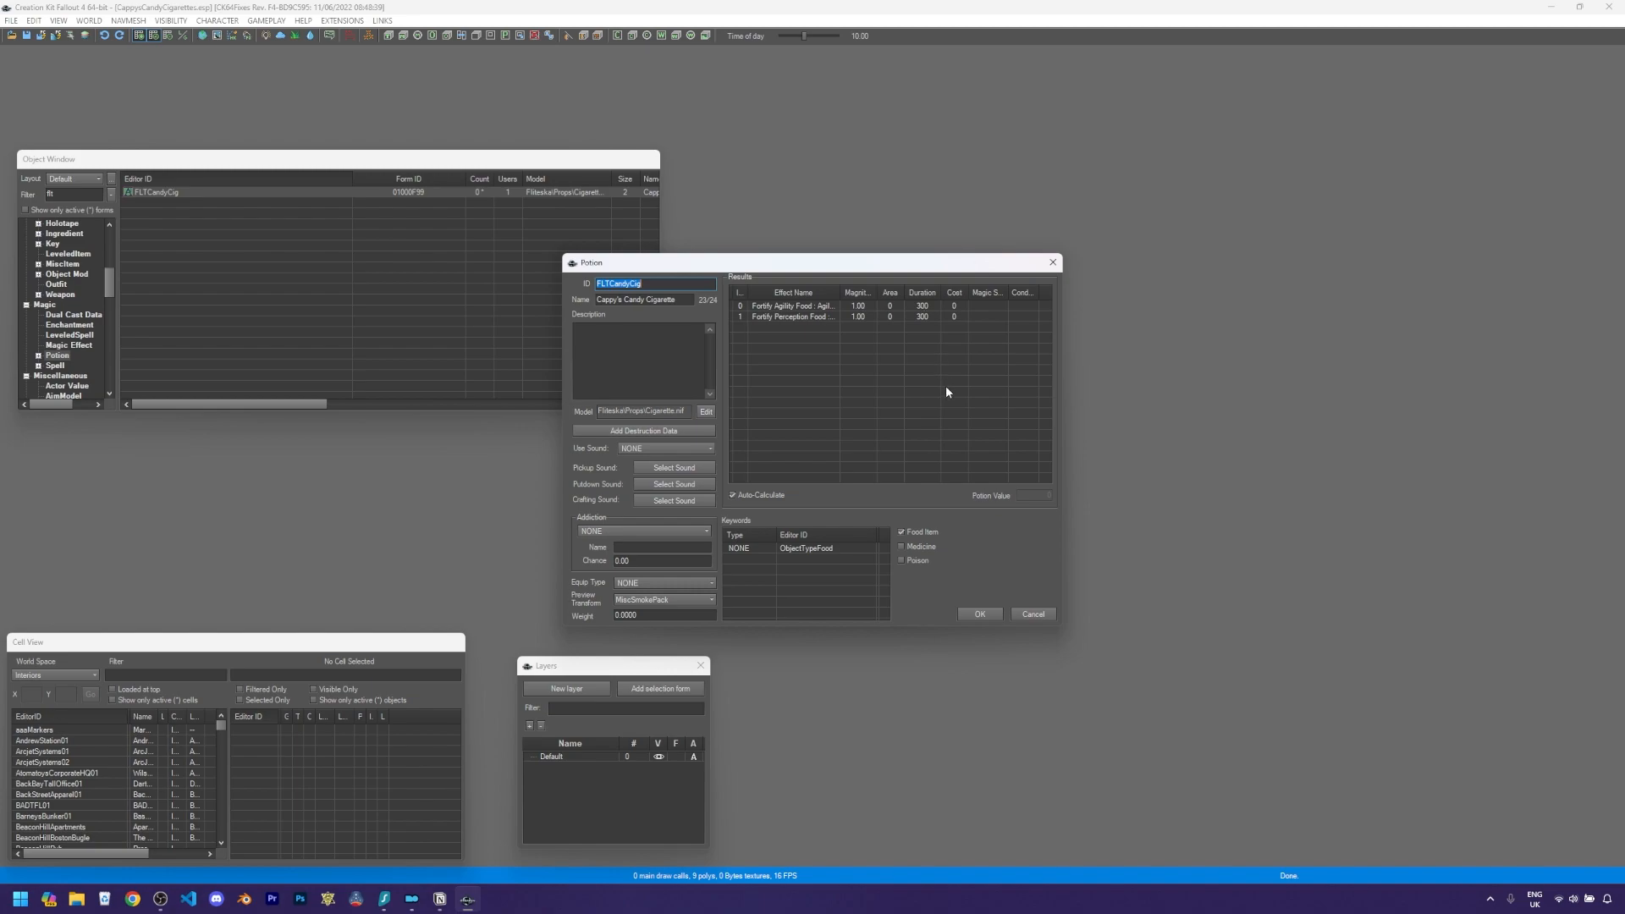
pyautogui.click(1033, 614)
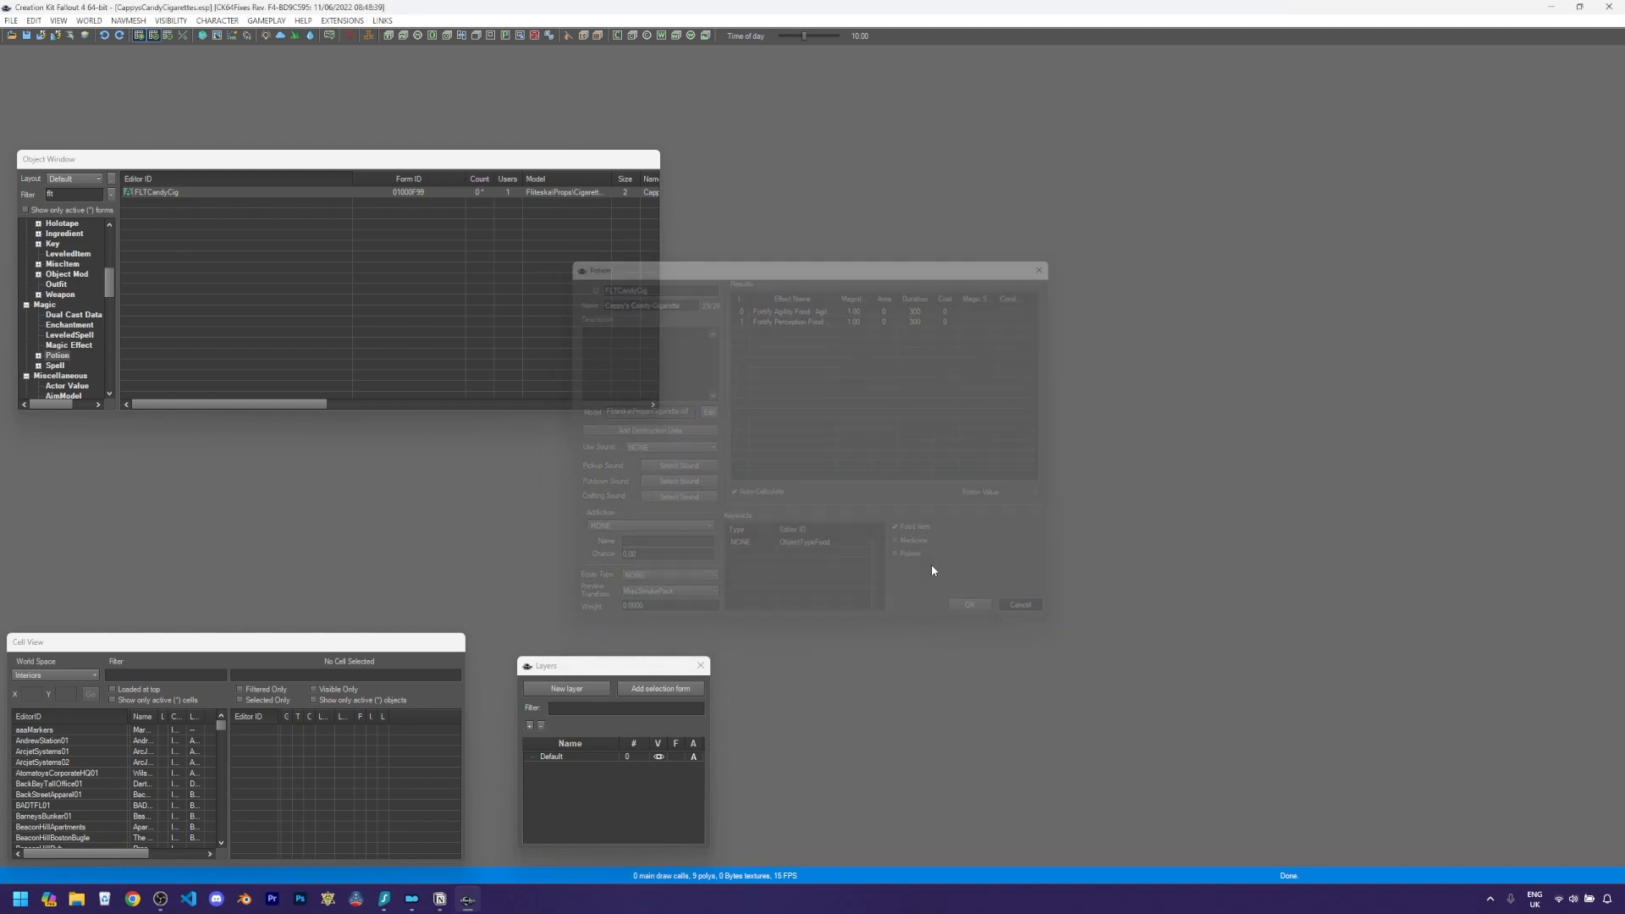
# - Create a new potion with ID FLTCandyCigPack and name it Cappy's Candy Cigarettes
pyautogui.rightClick(203, 242)
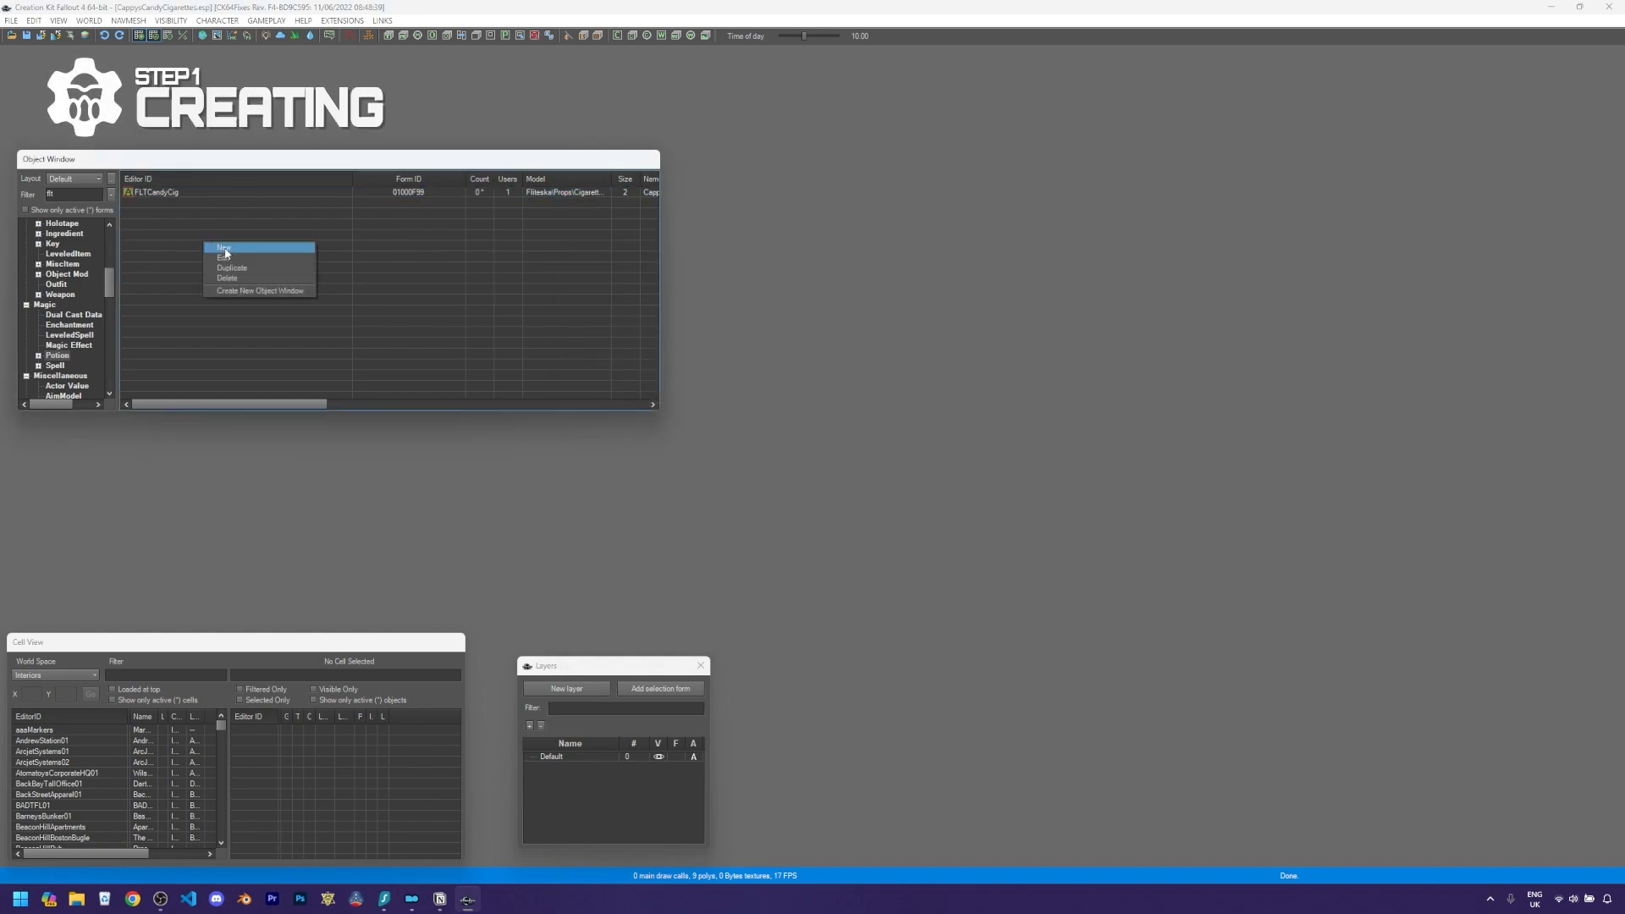
pyautogui.click(225, 249)
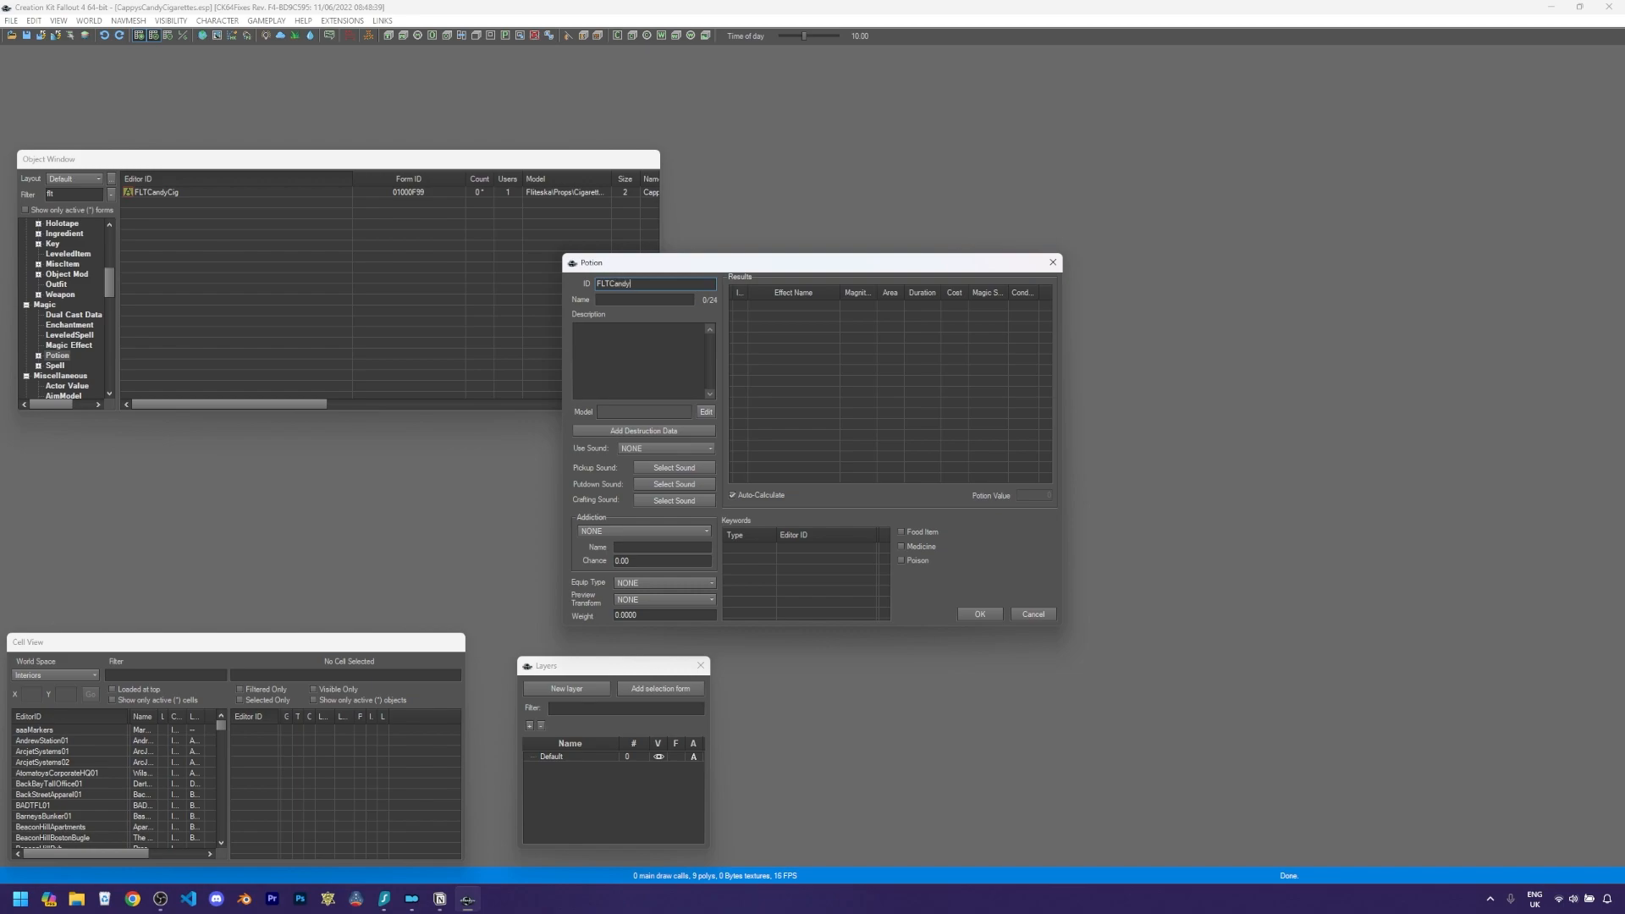
pyautogui.click(644, 300)
pyautogui.write("Cappy's Candy Cigarettes")
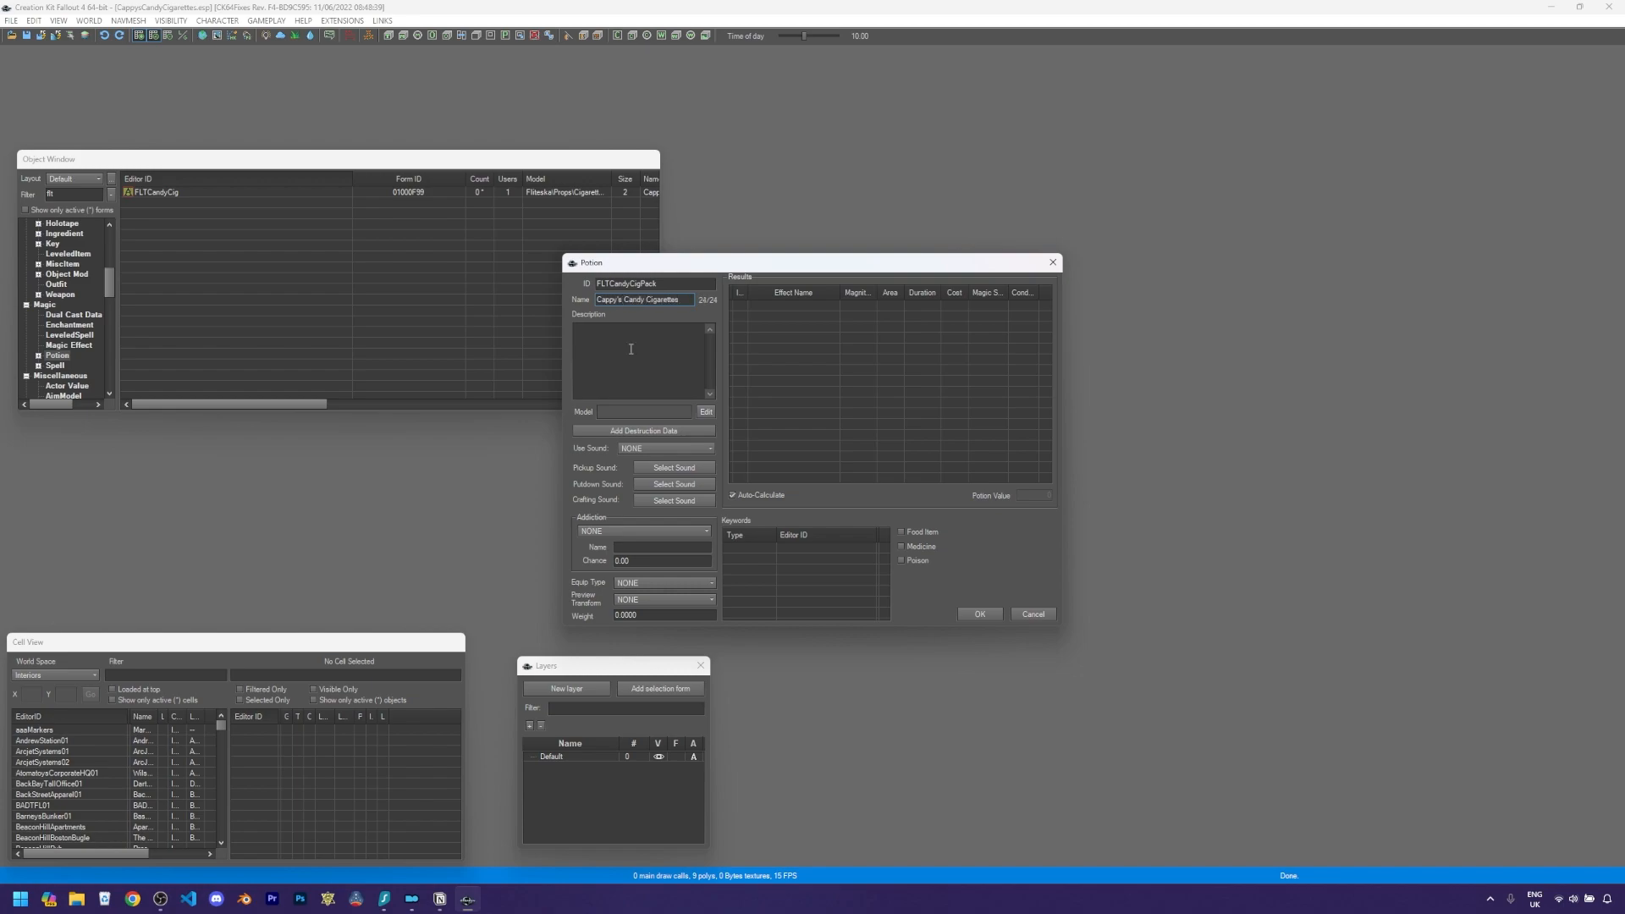
# - Set the potion's model to CigarettePack.nif from the Props folder
pyautogui.click(706, 413)
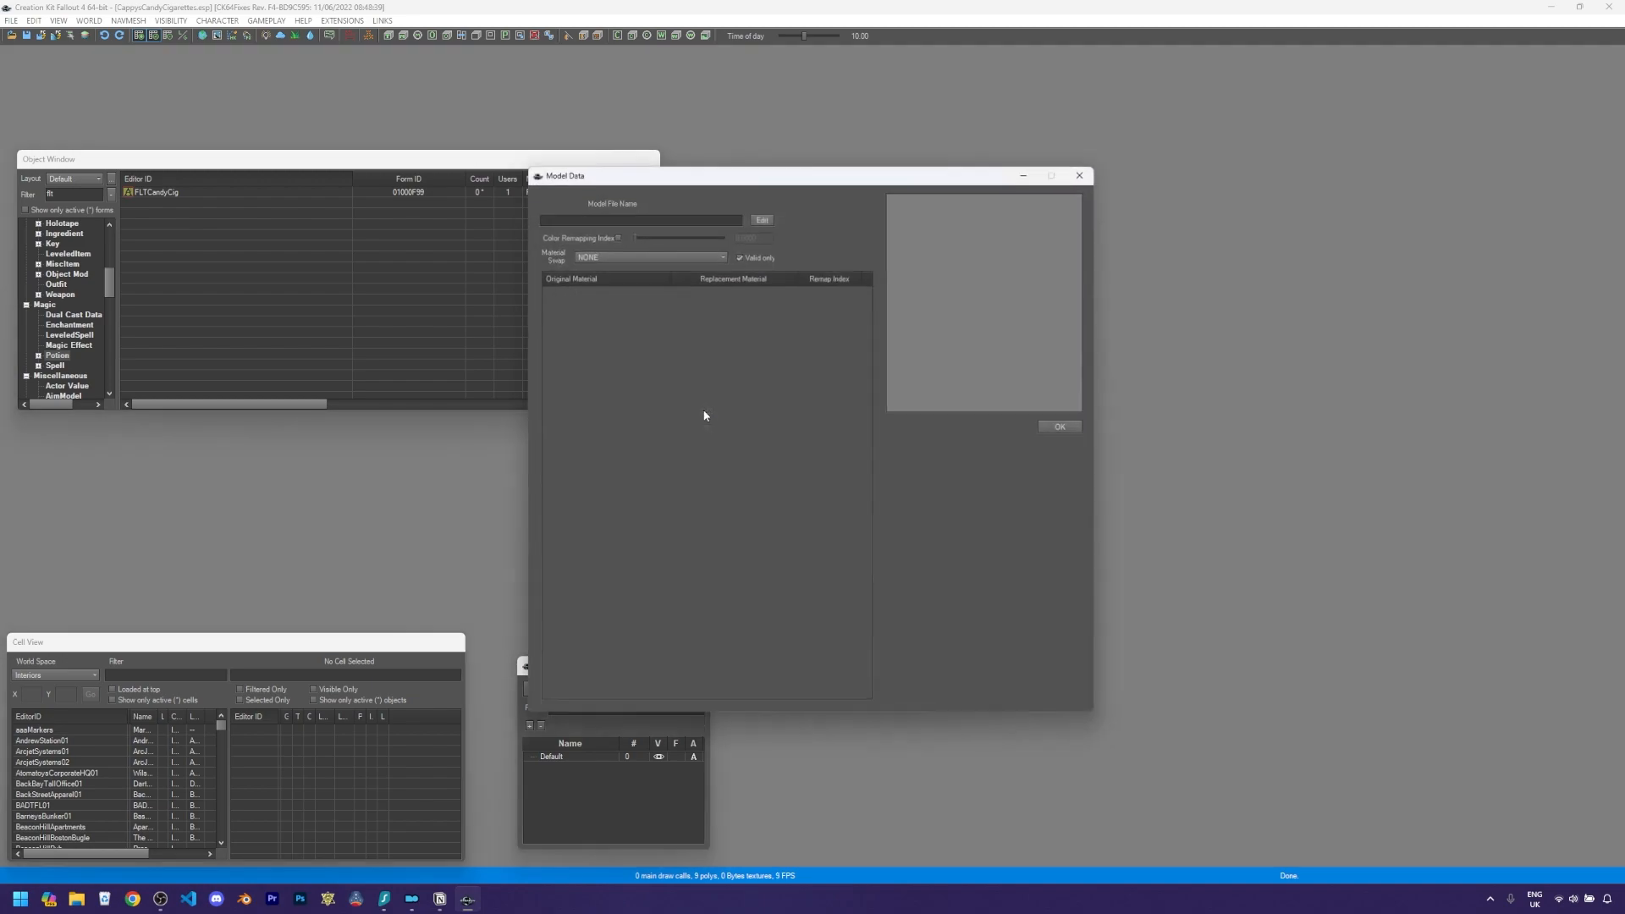
pyautogui.click(763, 215)
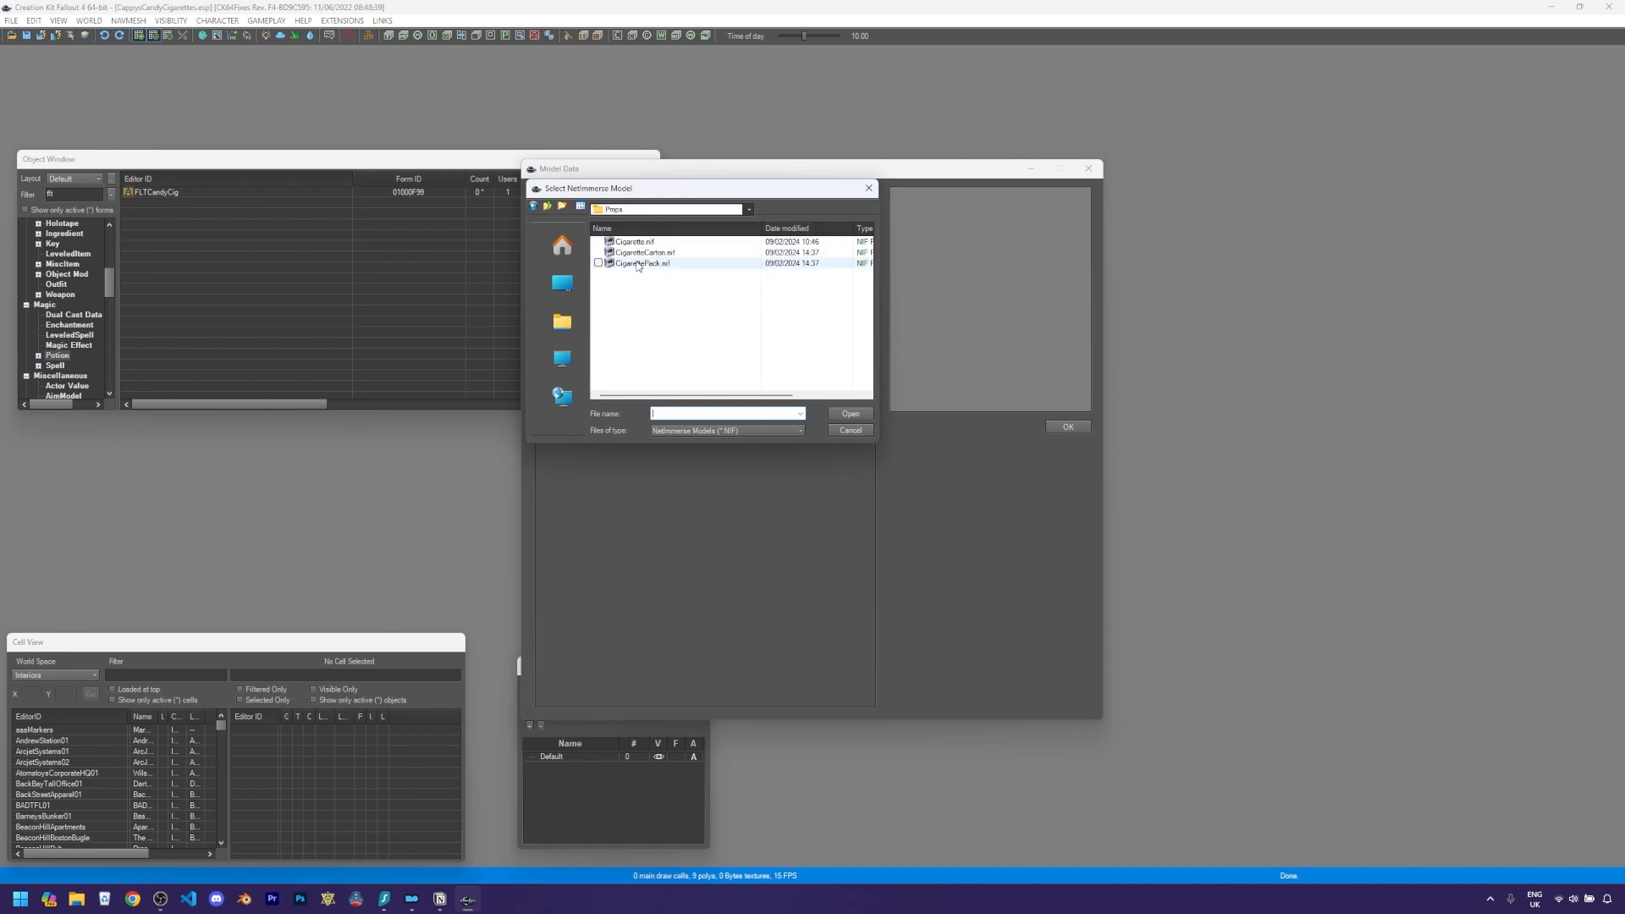
pyautogui.click(639, 263)
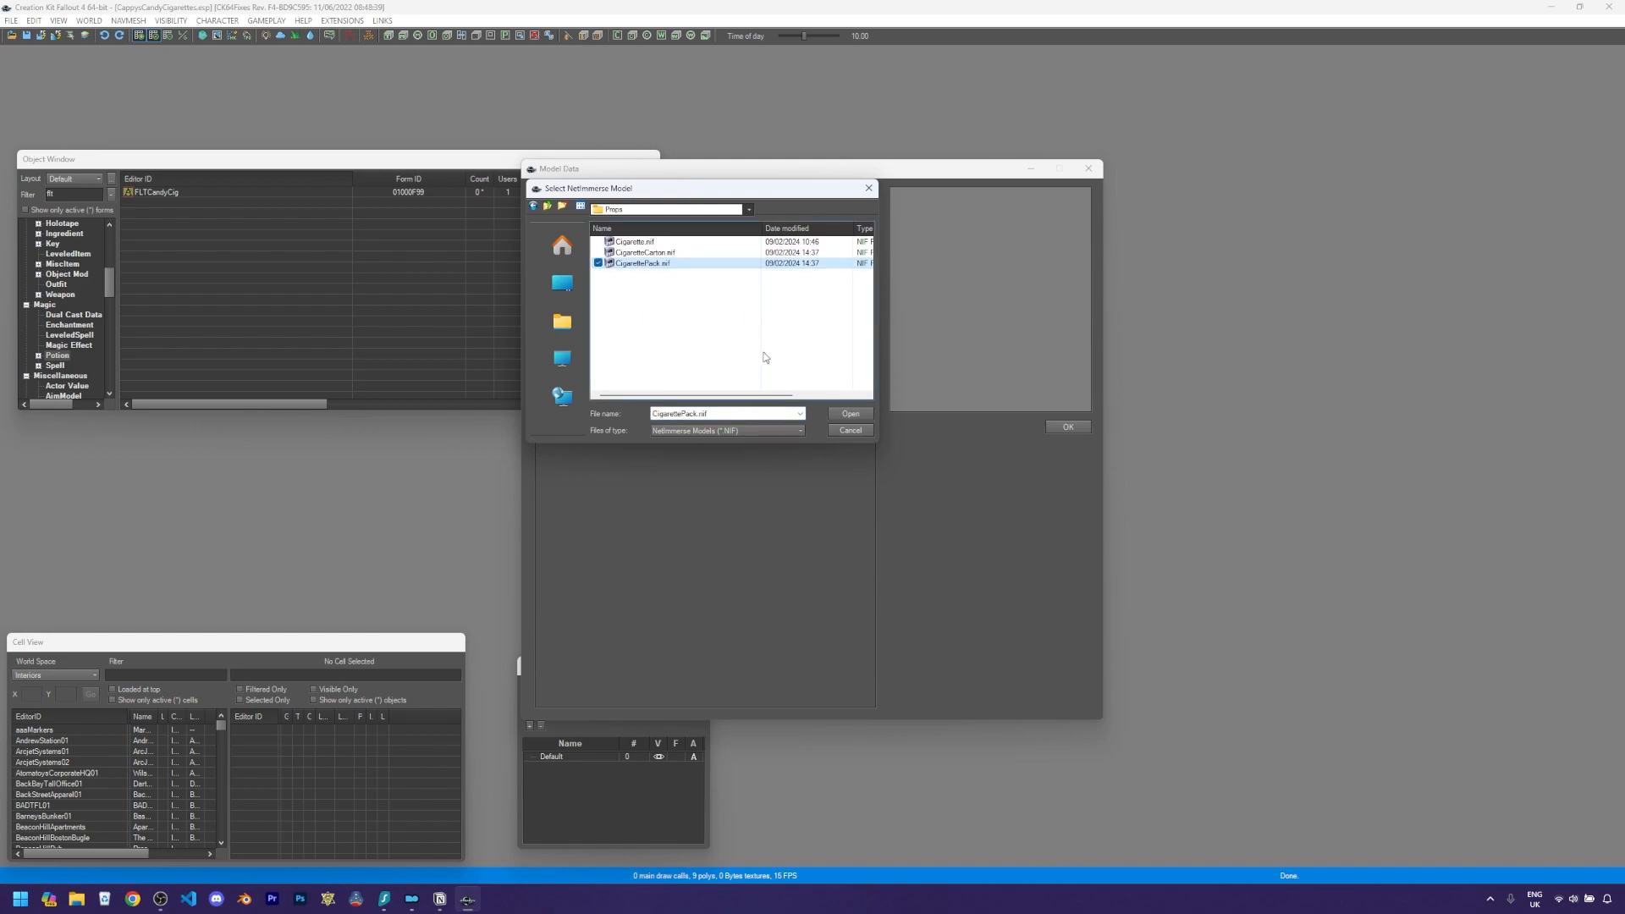
pyautogui.click(851, 413)
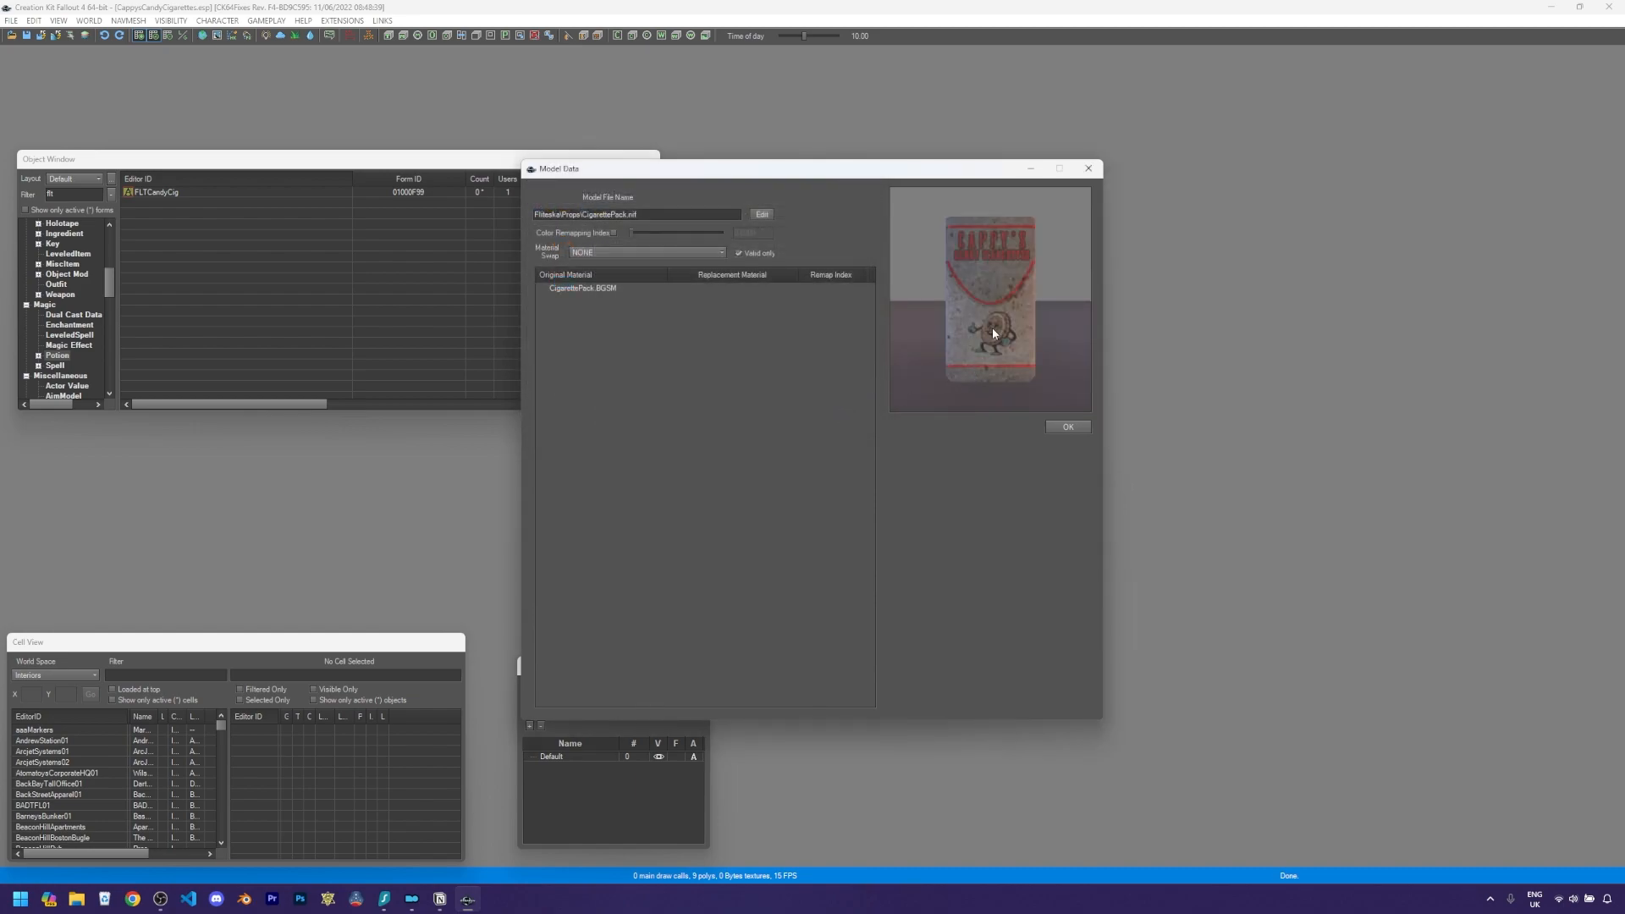
pyautogui.moveTo(993, 317)
pyautogui.mouseDown()
pyautogui.moveTo(1051, 313)
pyautogui.moveTo(974, 321)
pyautogui.moveTo(1011, 337)
pyautogui.mouseUp()
pyautogui.click(1070, 426)
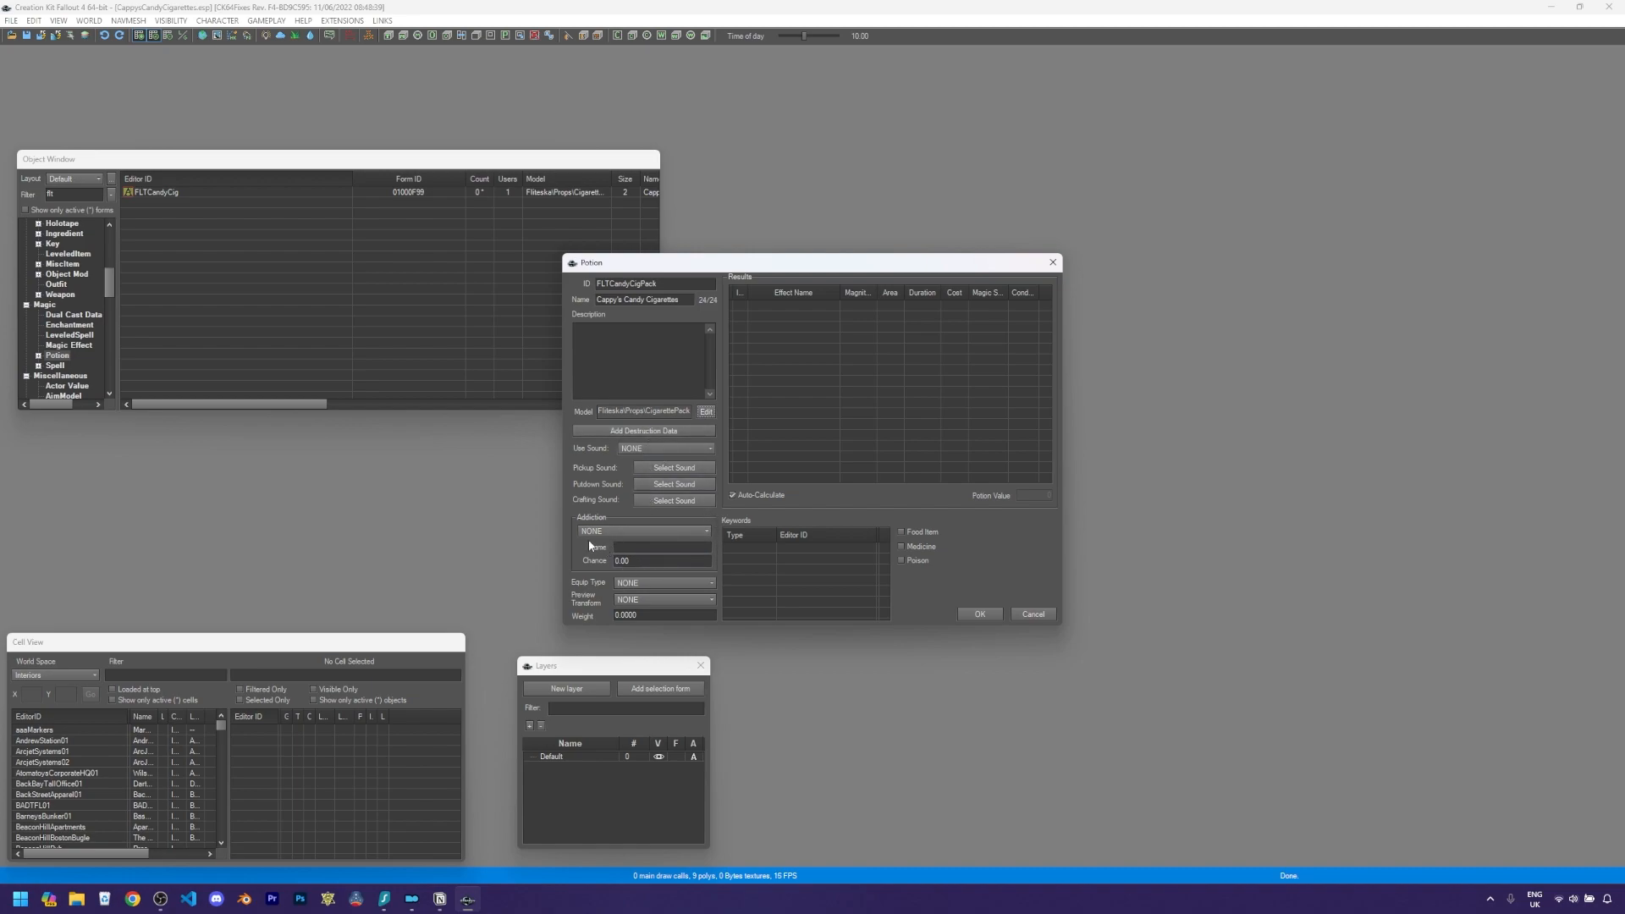
# - Set the preview transform to MiscSmokePack
pyautogui.click(645, 600)
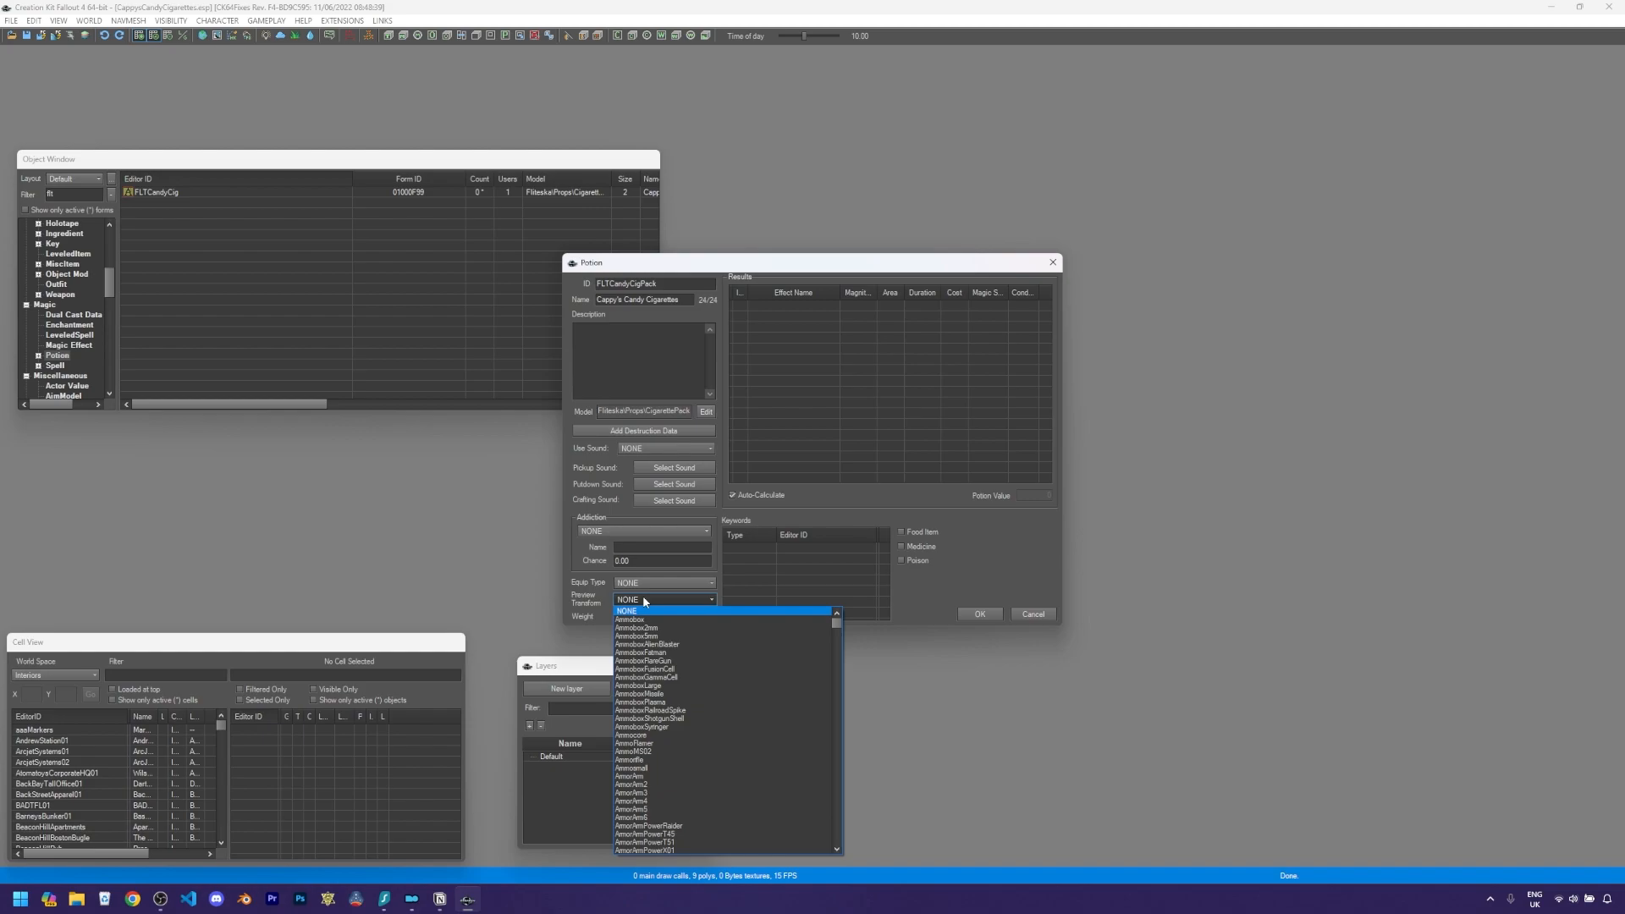
pyautogui.press('m')
pyautogui.press('m')
pyautogui.press('m')
pyautogui.press('m')
pyautogui.press('m')
pyautogui.press('m')
pyautogui.press('m')
pyautogui.press('m')
pyautogui.press('m')
pyautogui.press('m')
pyautogui.press('m')
pyautogui.press('m')
pyautogui.press('m')
pyautogui.press('m')
pyautogui.press('m')
pyautogui.press('m')
pyautogui.press('m')
pyautogui.press('m')
pyautogui.press('m')
pyautogui.press('m')
pyautogui.press('m')
pyautogui.press('m')
pyautogui.press('m')
pyautogui.press('m')
pyautogui.press('m')
pyautogui.press('m')
pyautogui.press('m')
pyautogui.press('m')
pyautogui.press('m')
pyautogui.press('m')
pyautogui.press('m')
pyautogui.press('m')
pyautogui.press('m')
pyautogui.press('m')
pyautogui.press('m')
pyautogui.press('m')
pyautogui.press('m')
pyautogui.press('m')
pyautogui.press('m')
pyautogui.press('m')
pyautogui.press('m')
pyautogui.press('m')
pyautogui.press('m')
pyautogui.press('m')
pyautogui.press('m')
pyautogui.press('m')
pyautogui.press('m')
pyautogui.press('m')
pyautogui.press('m')
pyautogui.press('m')
pyautogui.press('m')
pyautogui.press('m')
pyautogui.press('m')
pyautogui.press('m')
pyautogui.press('m')
pyautogui.press('m')
pyautogui.press('m')
pyautogui.press('m')
pyautogui.press('m')
pyautogui.press('m')
pyautogui.press('Return')
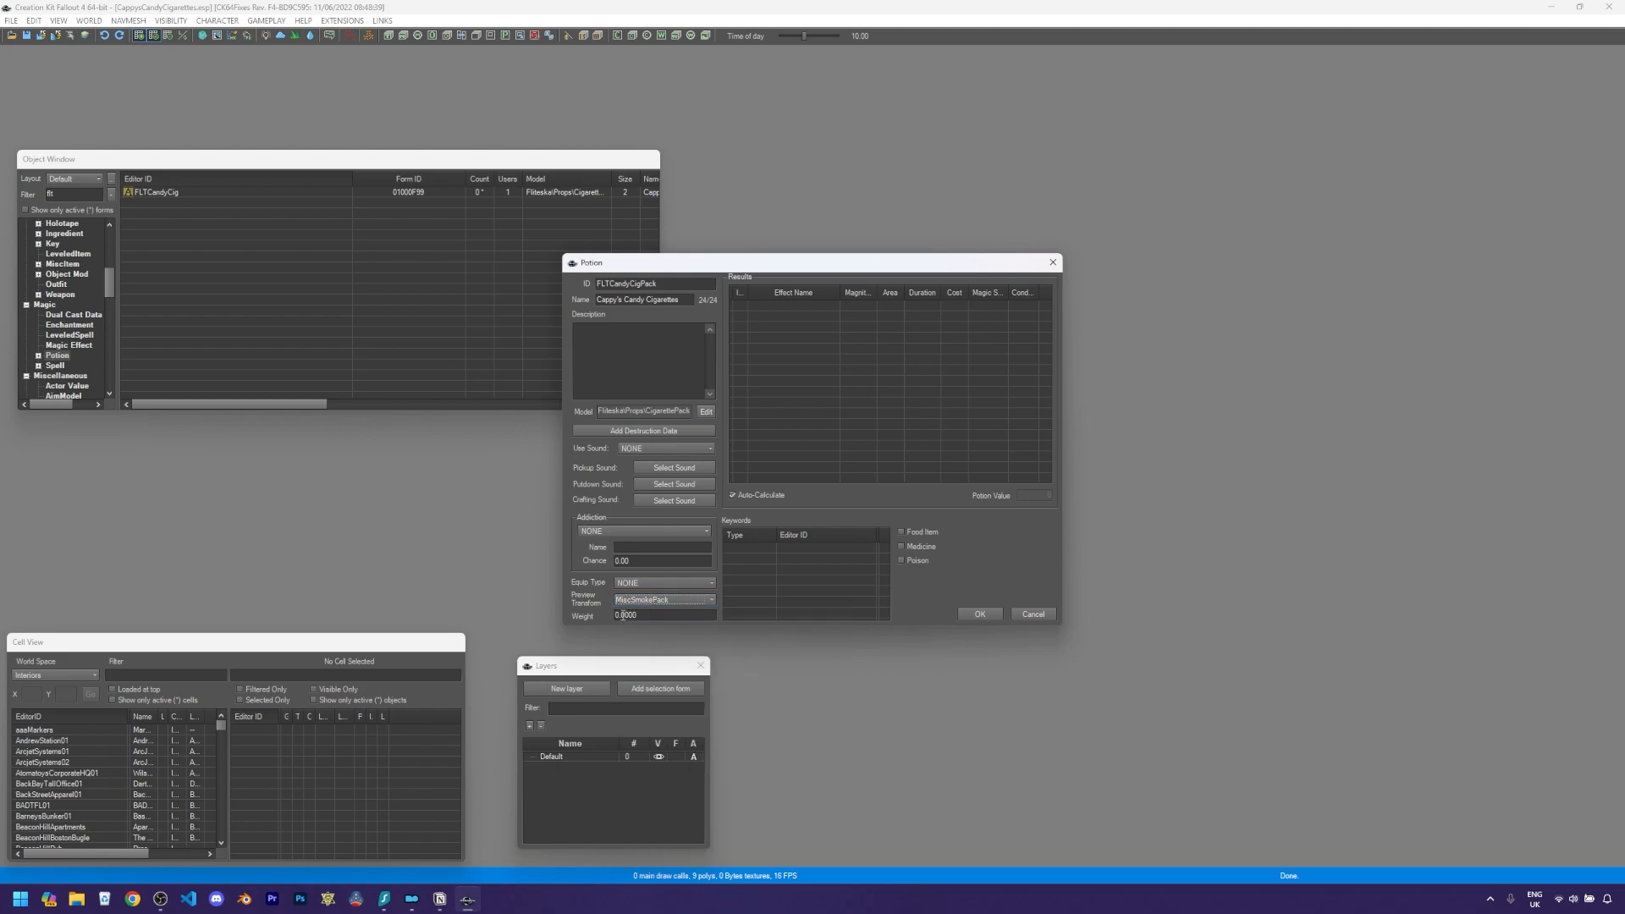
pyautogui.click(623, 615)
# - Add the ObjectTypeFood keyword and mark the potion as a Food Item
pyautogui.rightClick(813, 574)
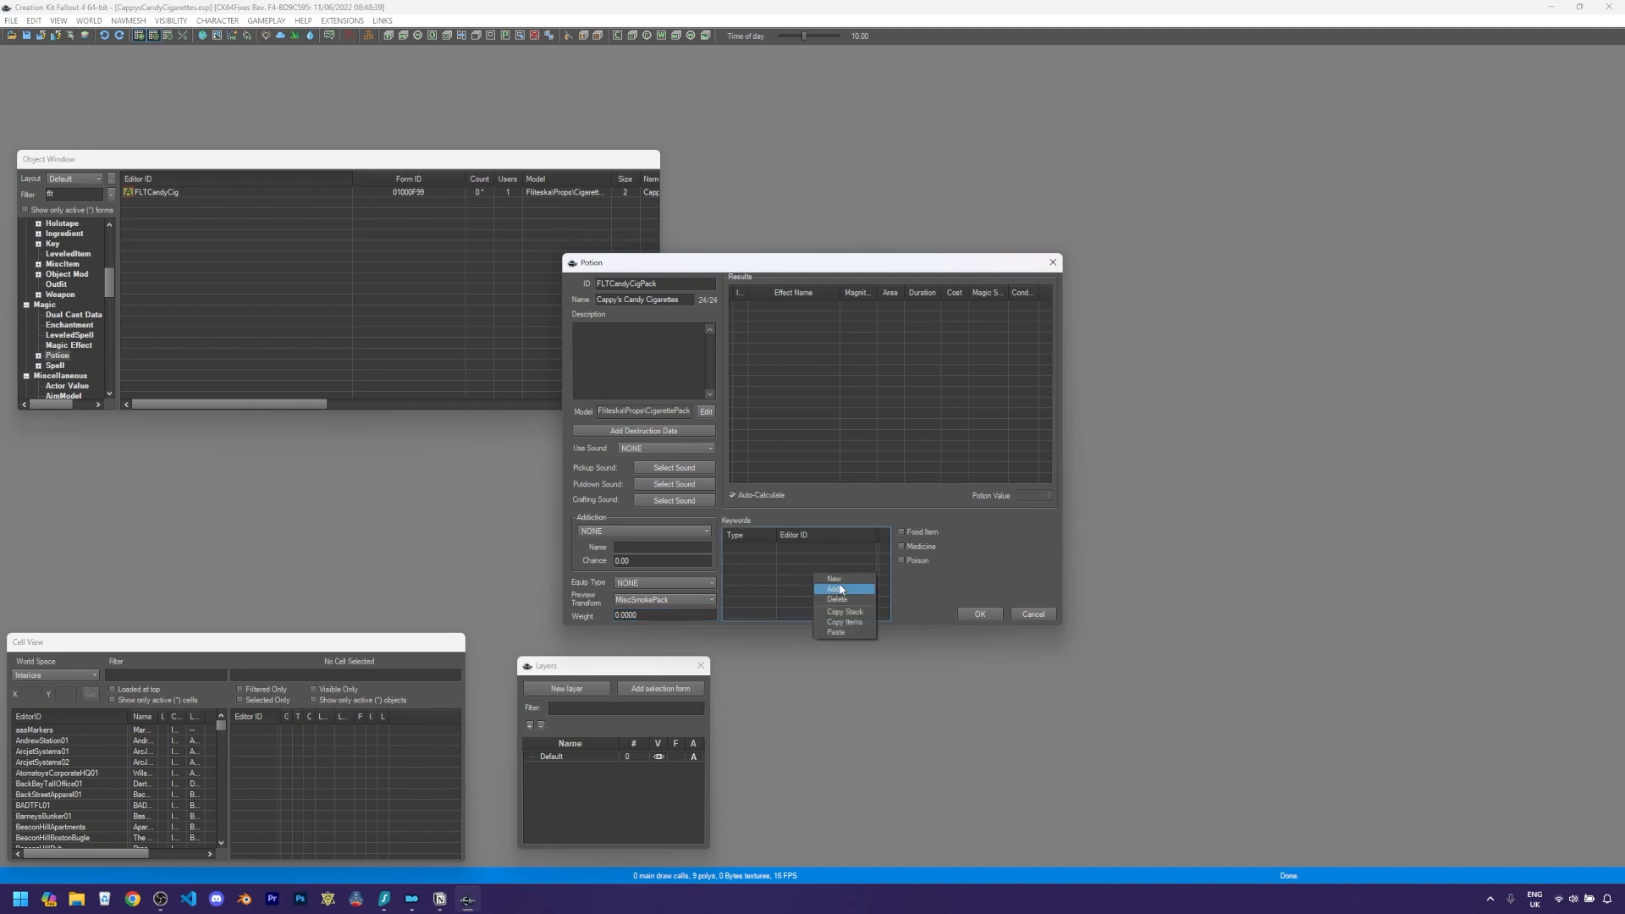
pyautogui.click(842, 590)
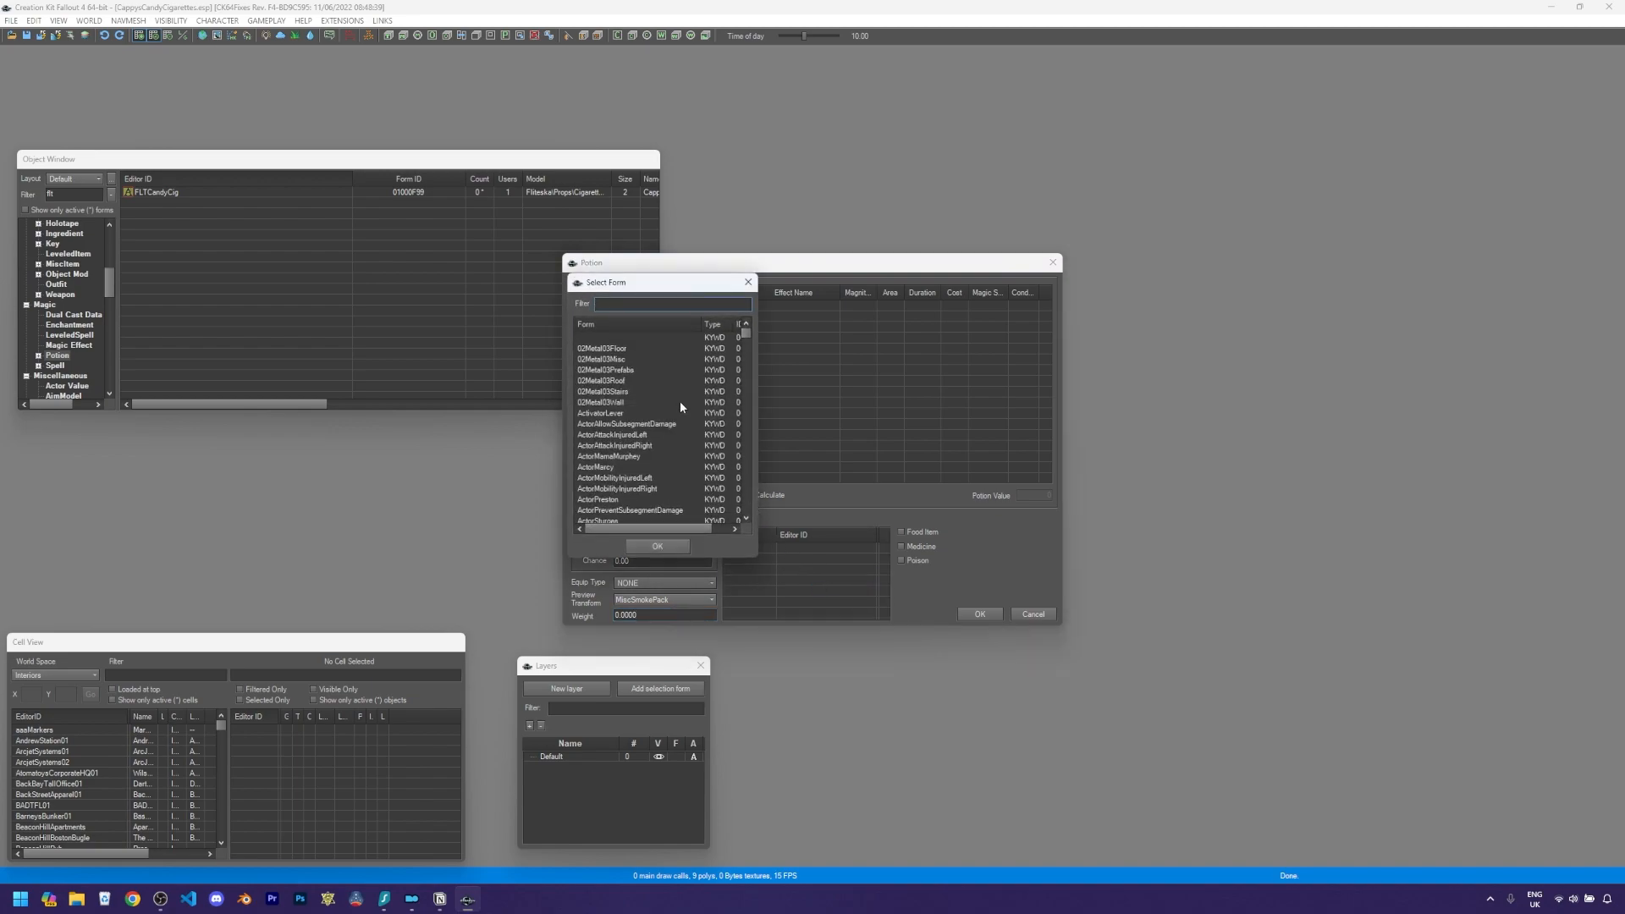
pyautogui.write('objecttype')
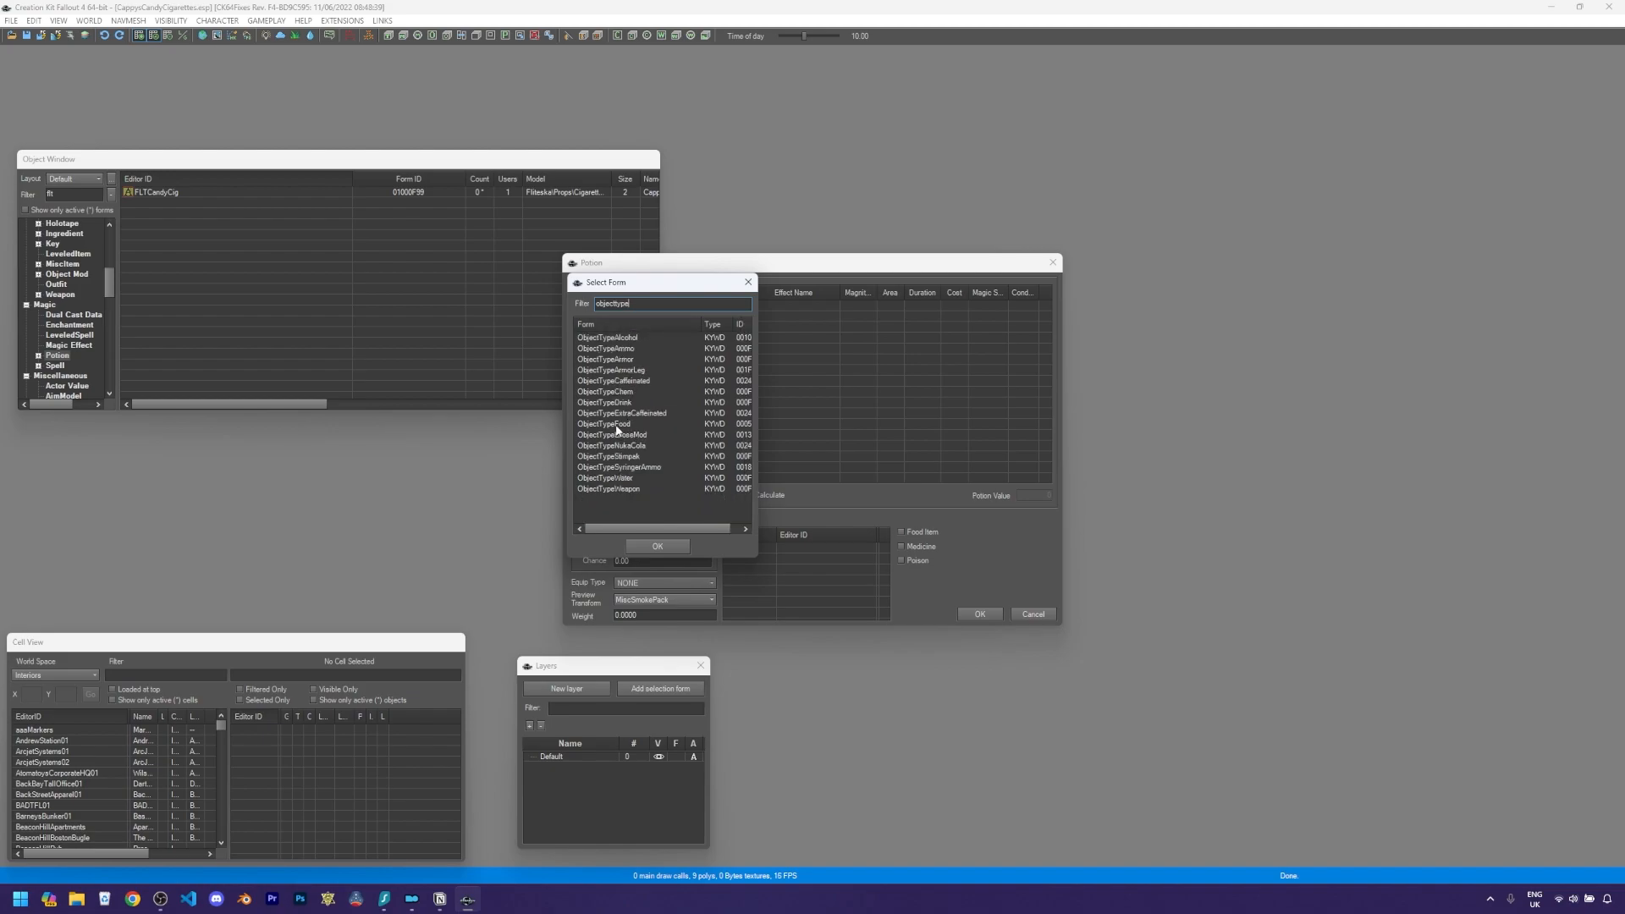
pyautogui.doubleClick(617, 424)
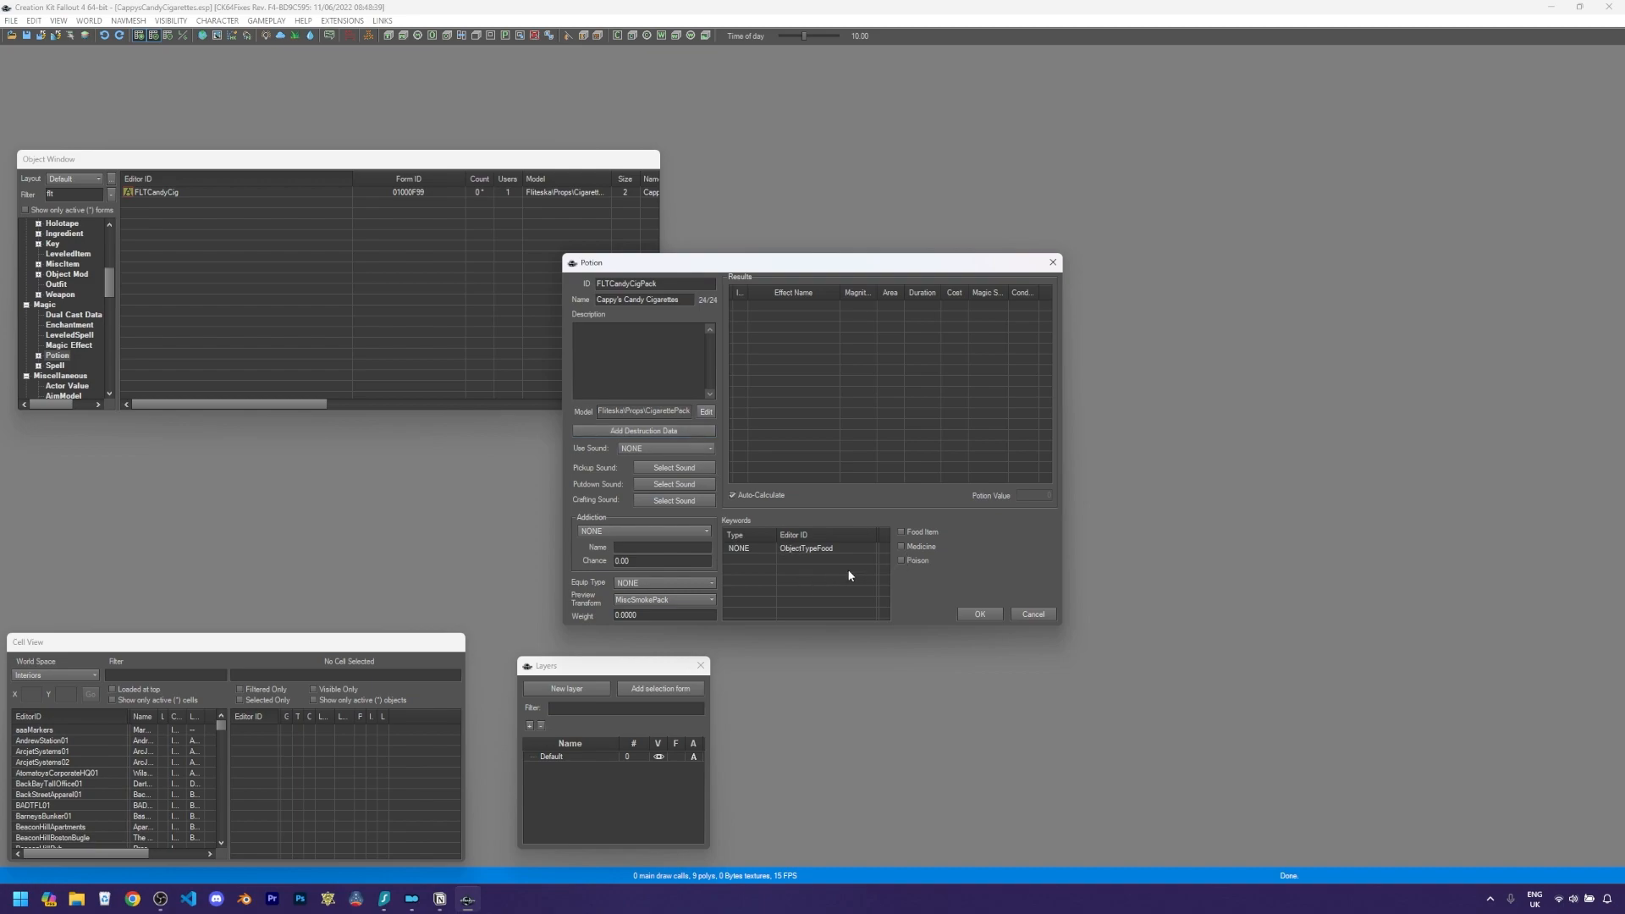
pyautogui.click(902, 533)
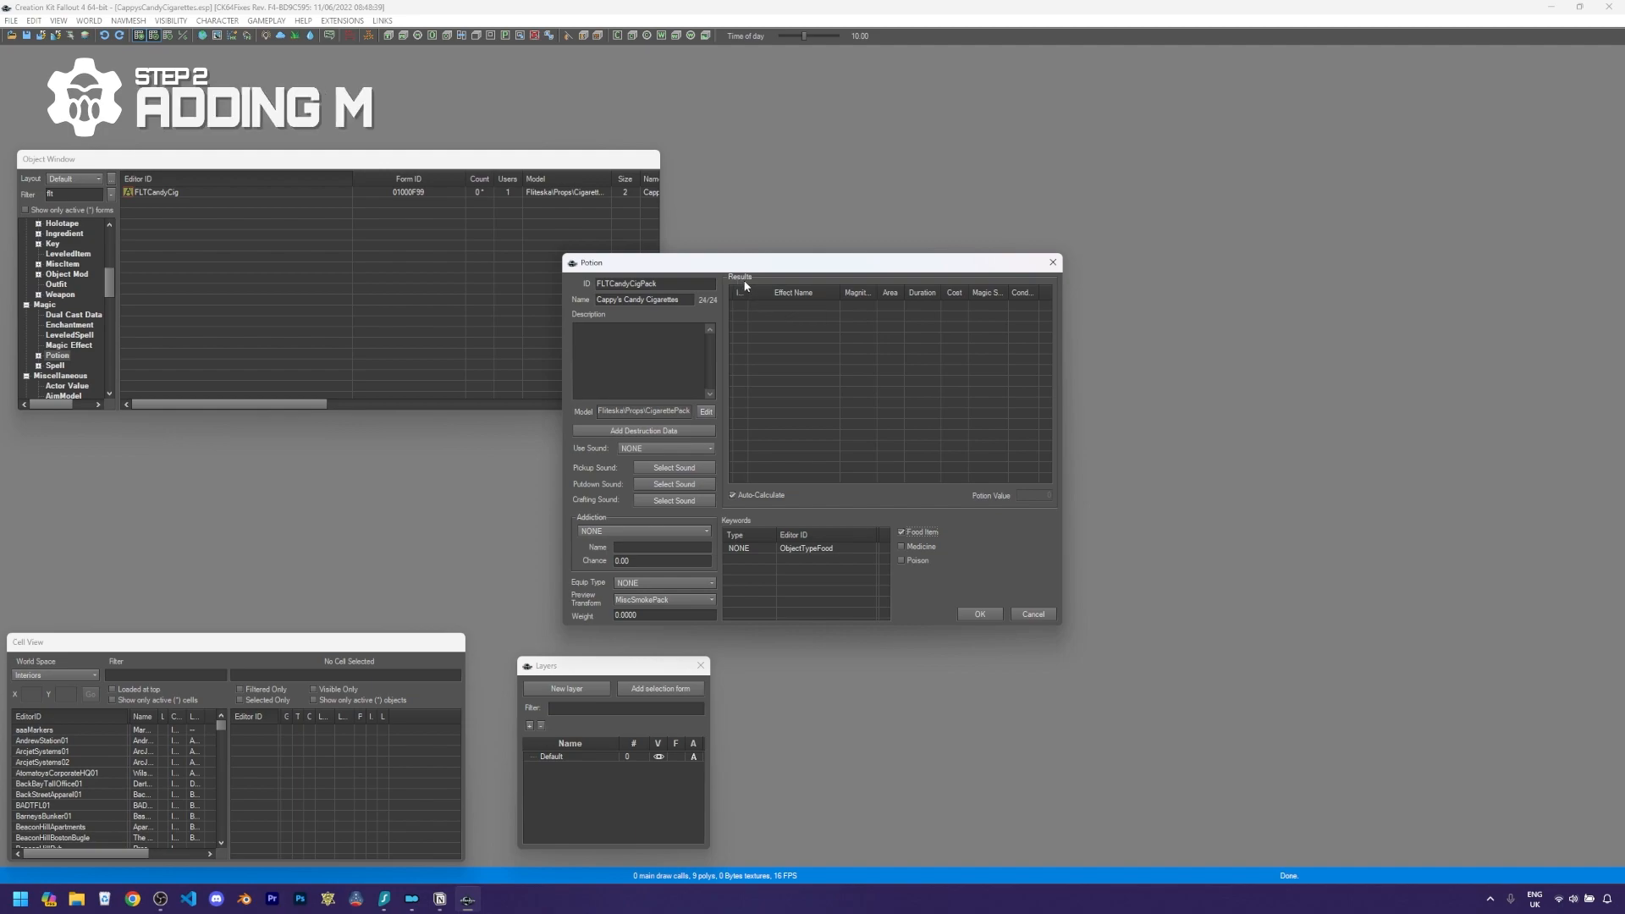
# - Add a FortifyAgilityFood effect with magnitude 2 and duration 600
pyautogui.rightClick(800, 349)
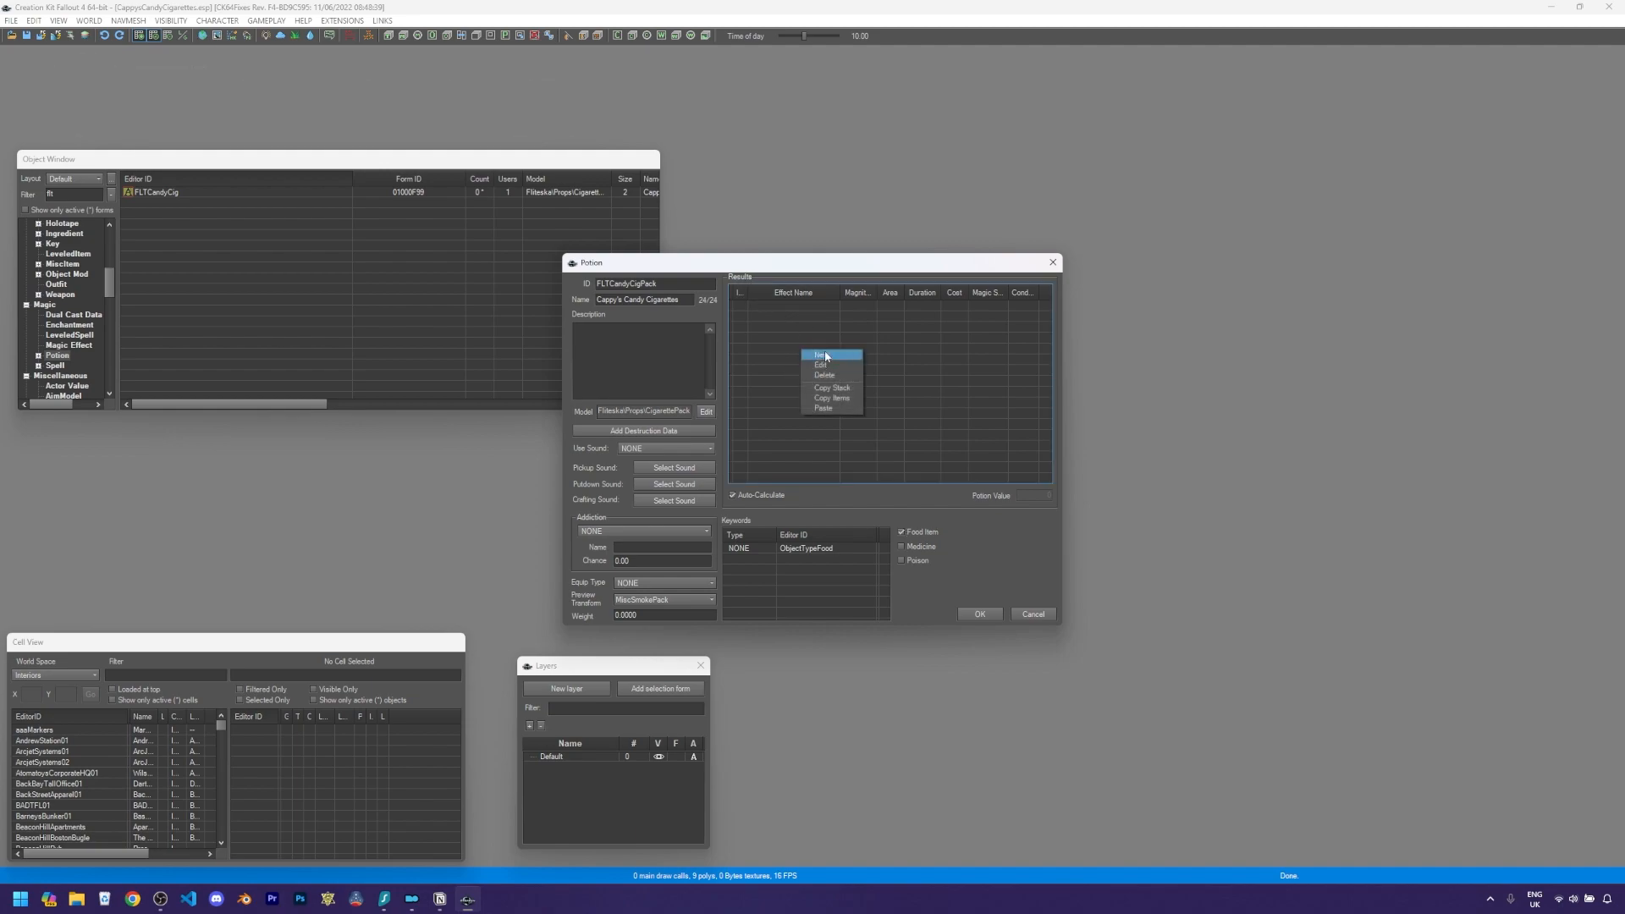
pyautogui.click(826, 357)
pyautogui.moveTo(756, 366); pyautogui.dragTo(807, 358)
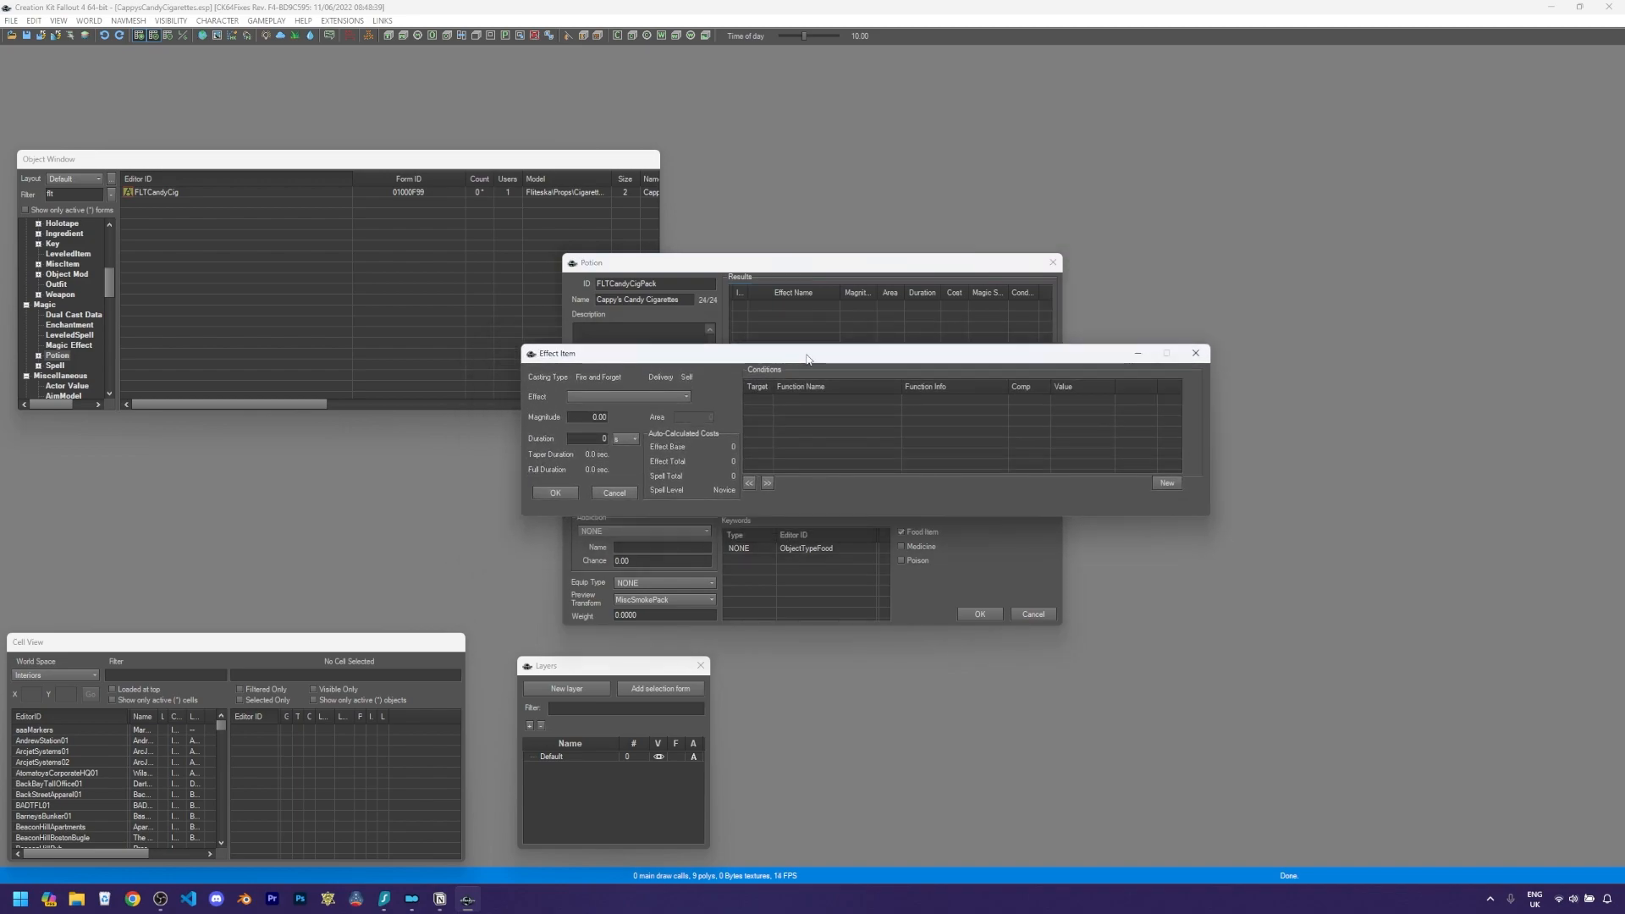
pyautogui.click(594, 398)
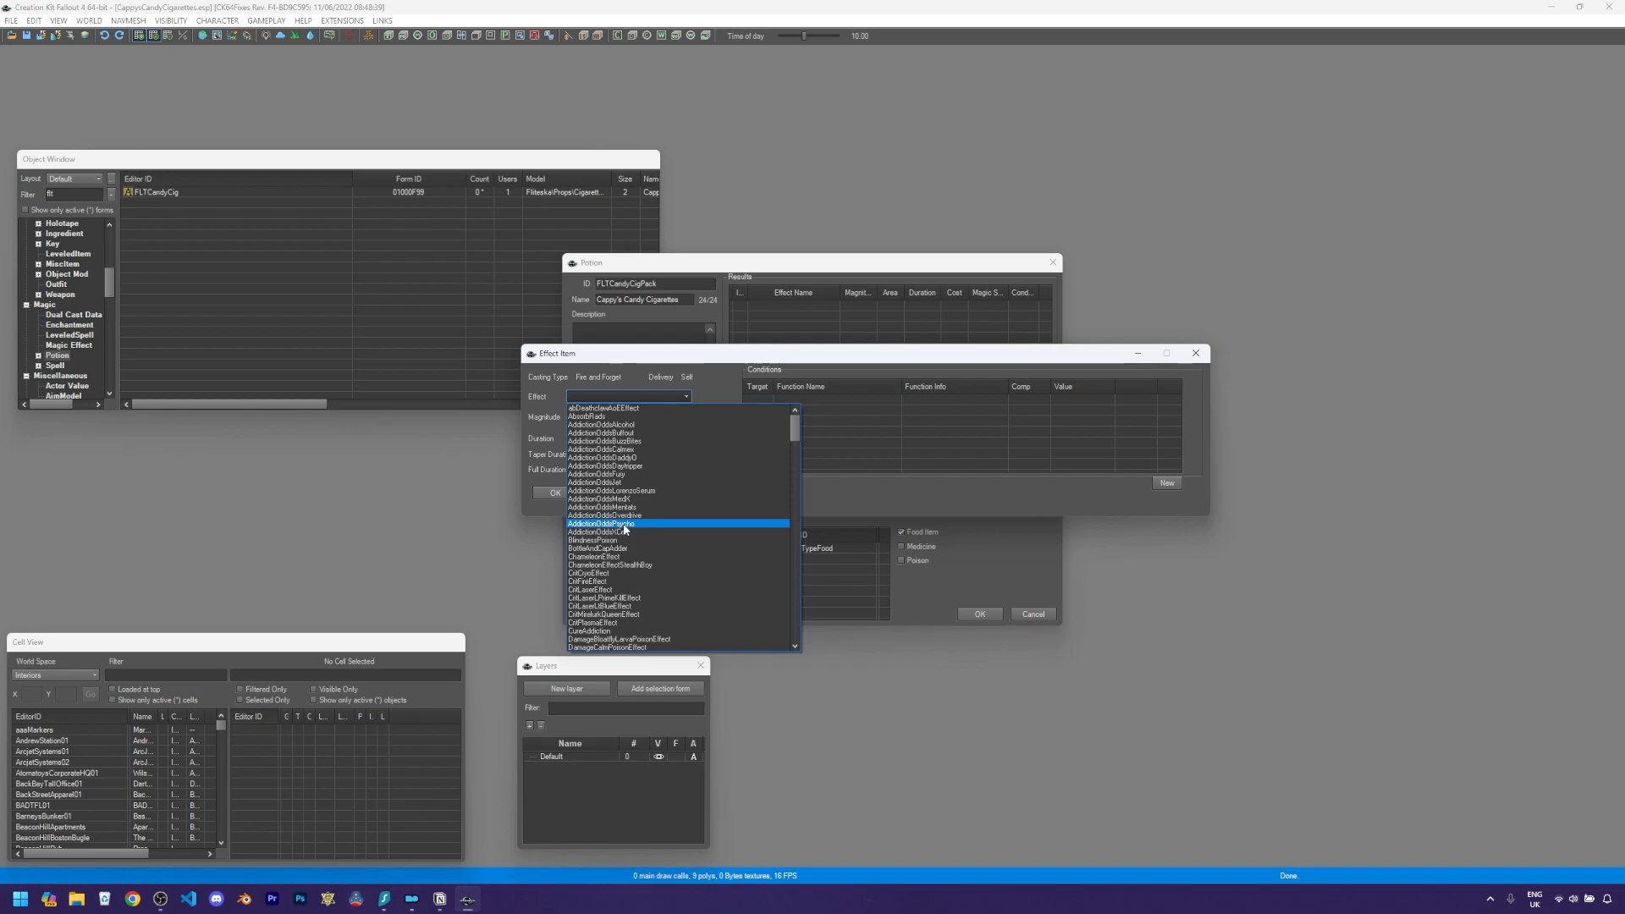
pyautogui.scroll(-5, 626, 542)
pyautogui.scroll(-3, 627, 543)
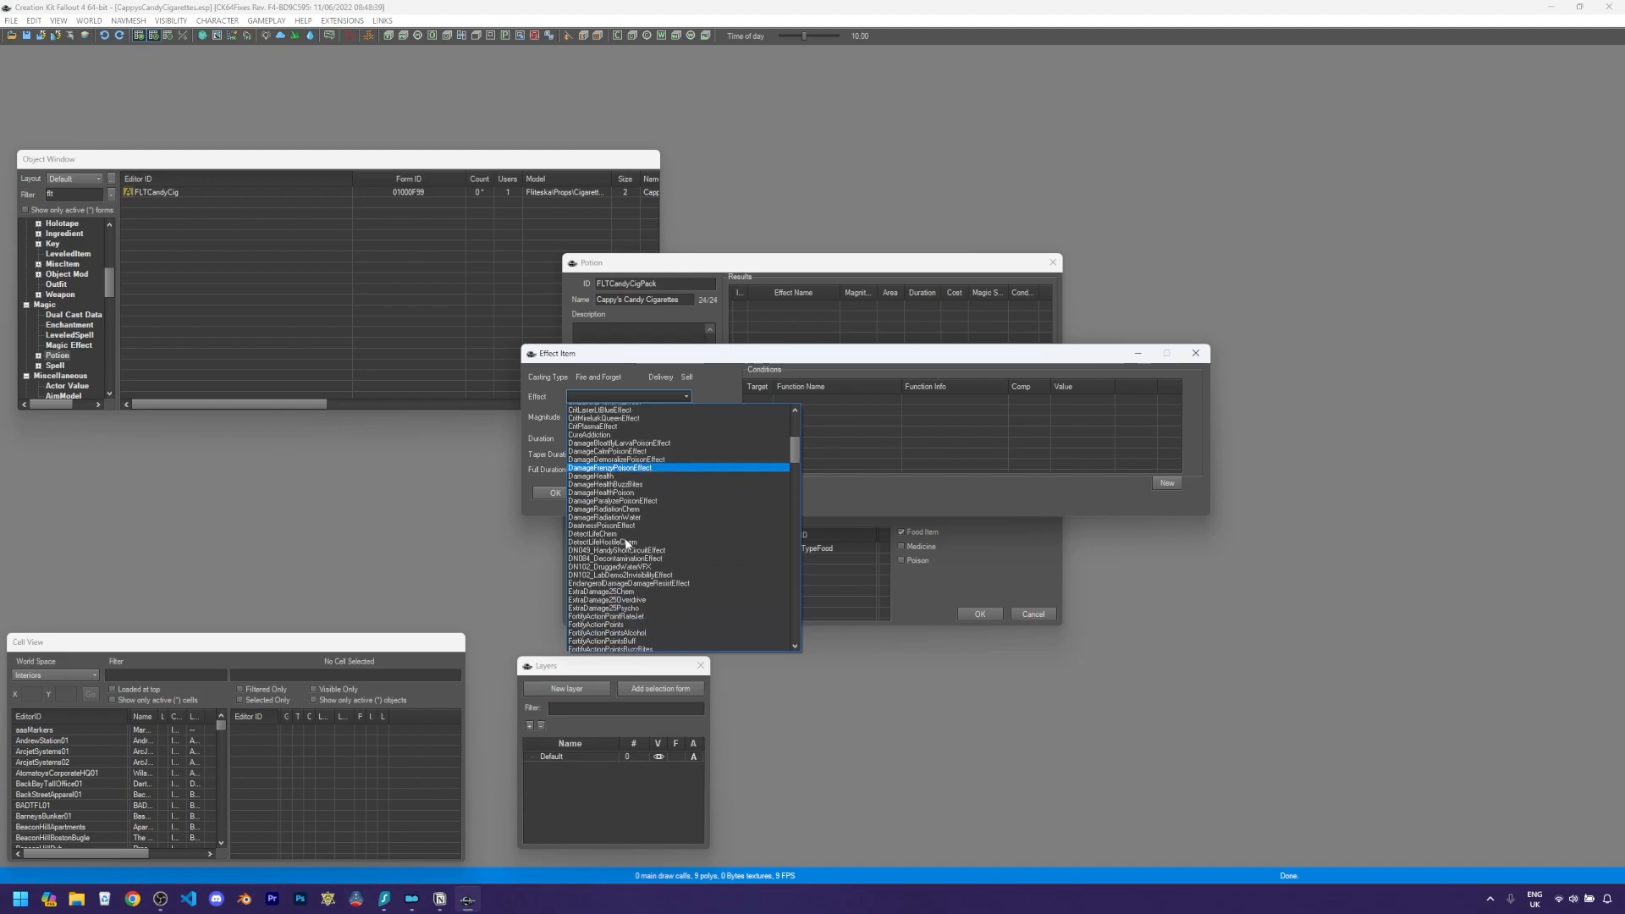
pyautogui.scroll(-4, 626, 543)
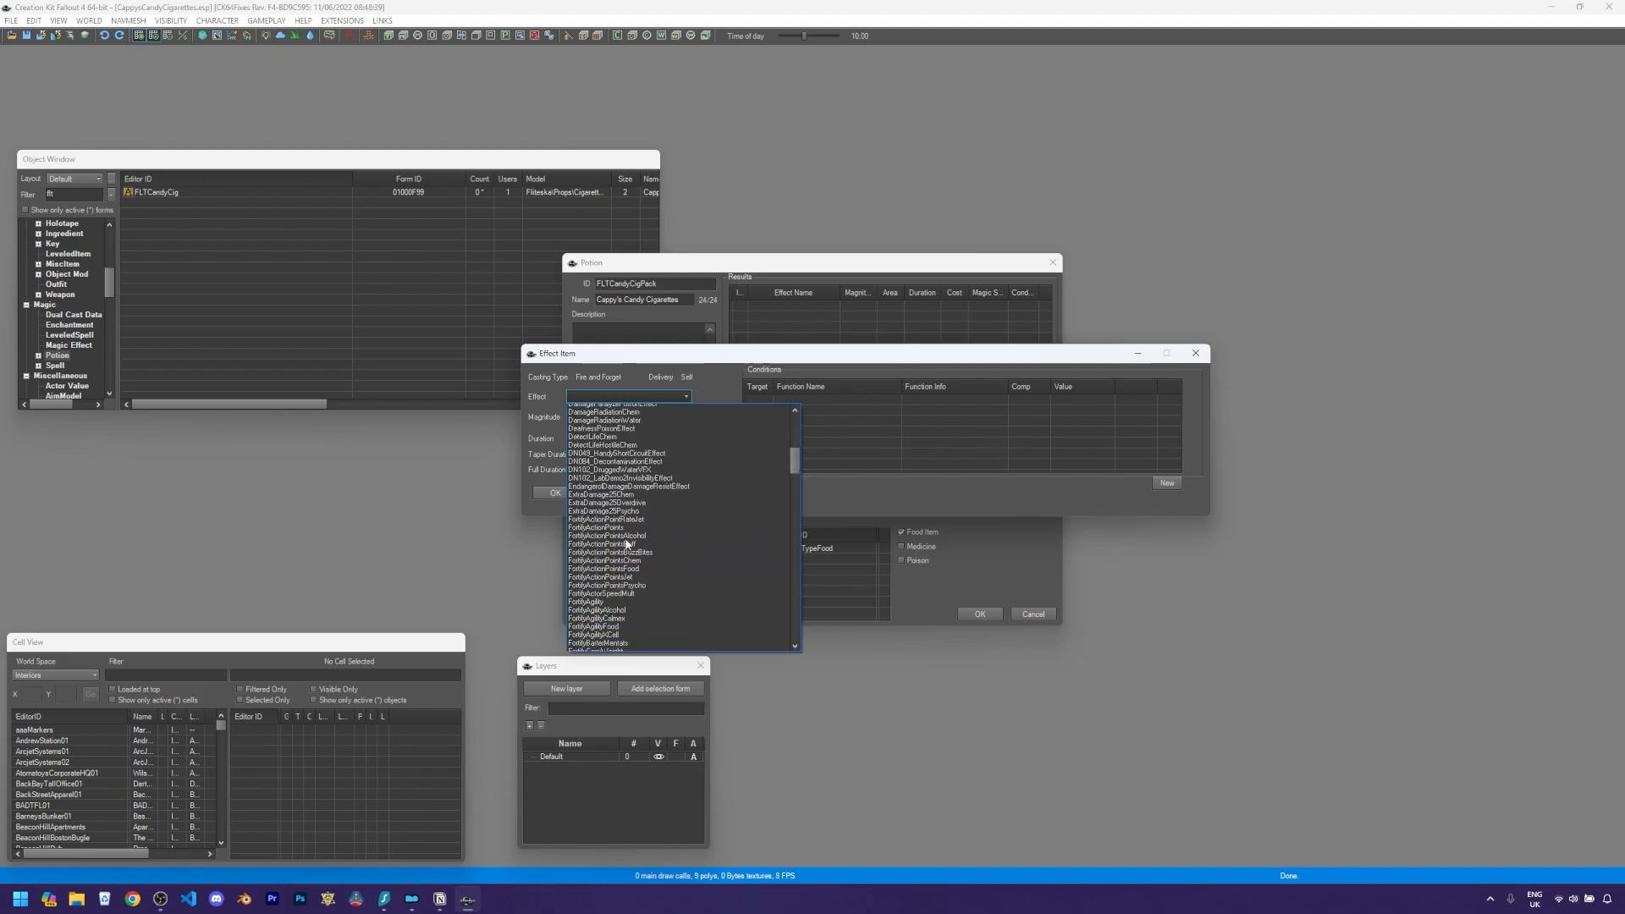
pyautogui.scroll(-1, 624, 593)
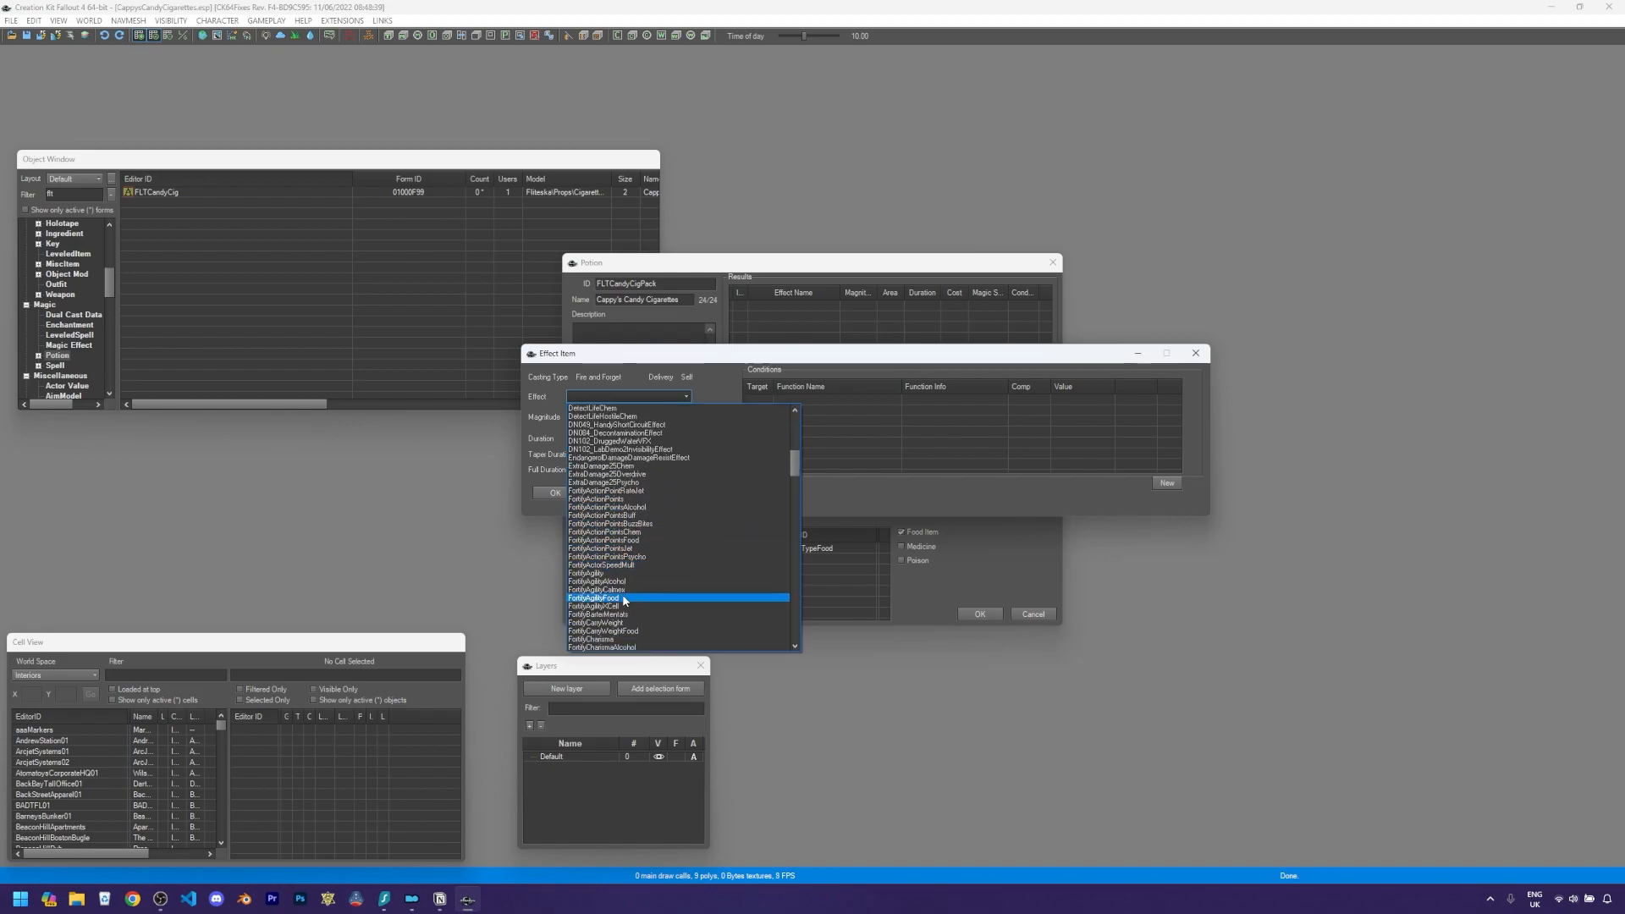
pyautogui.click(623, 601)
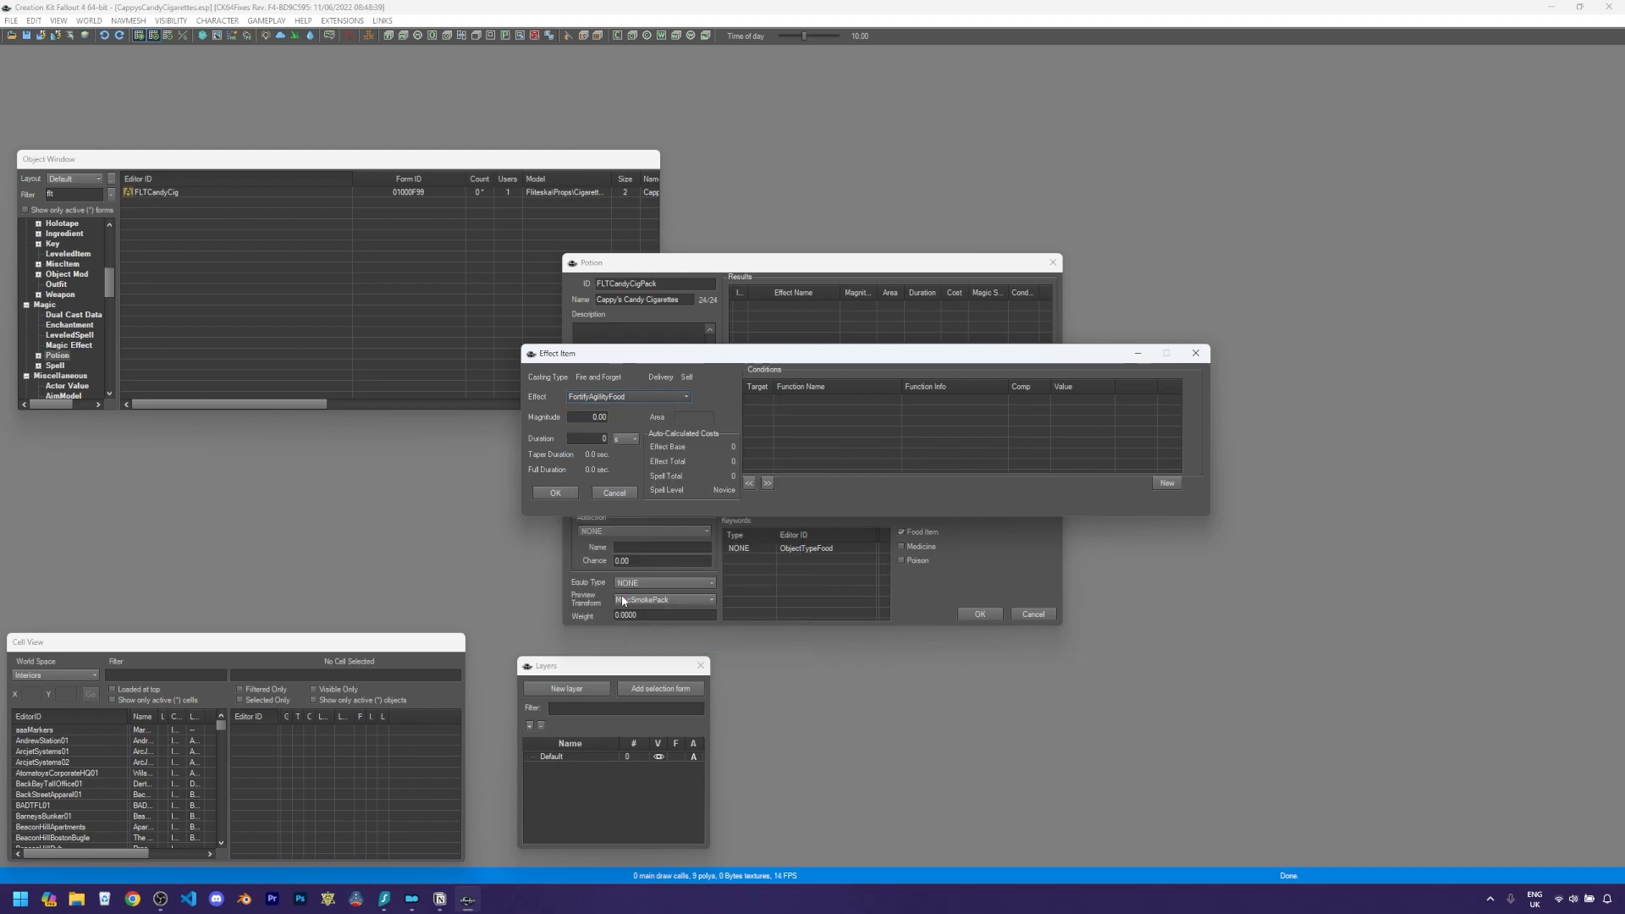
pyautogui.doubleClick(597, 416)
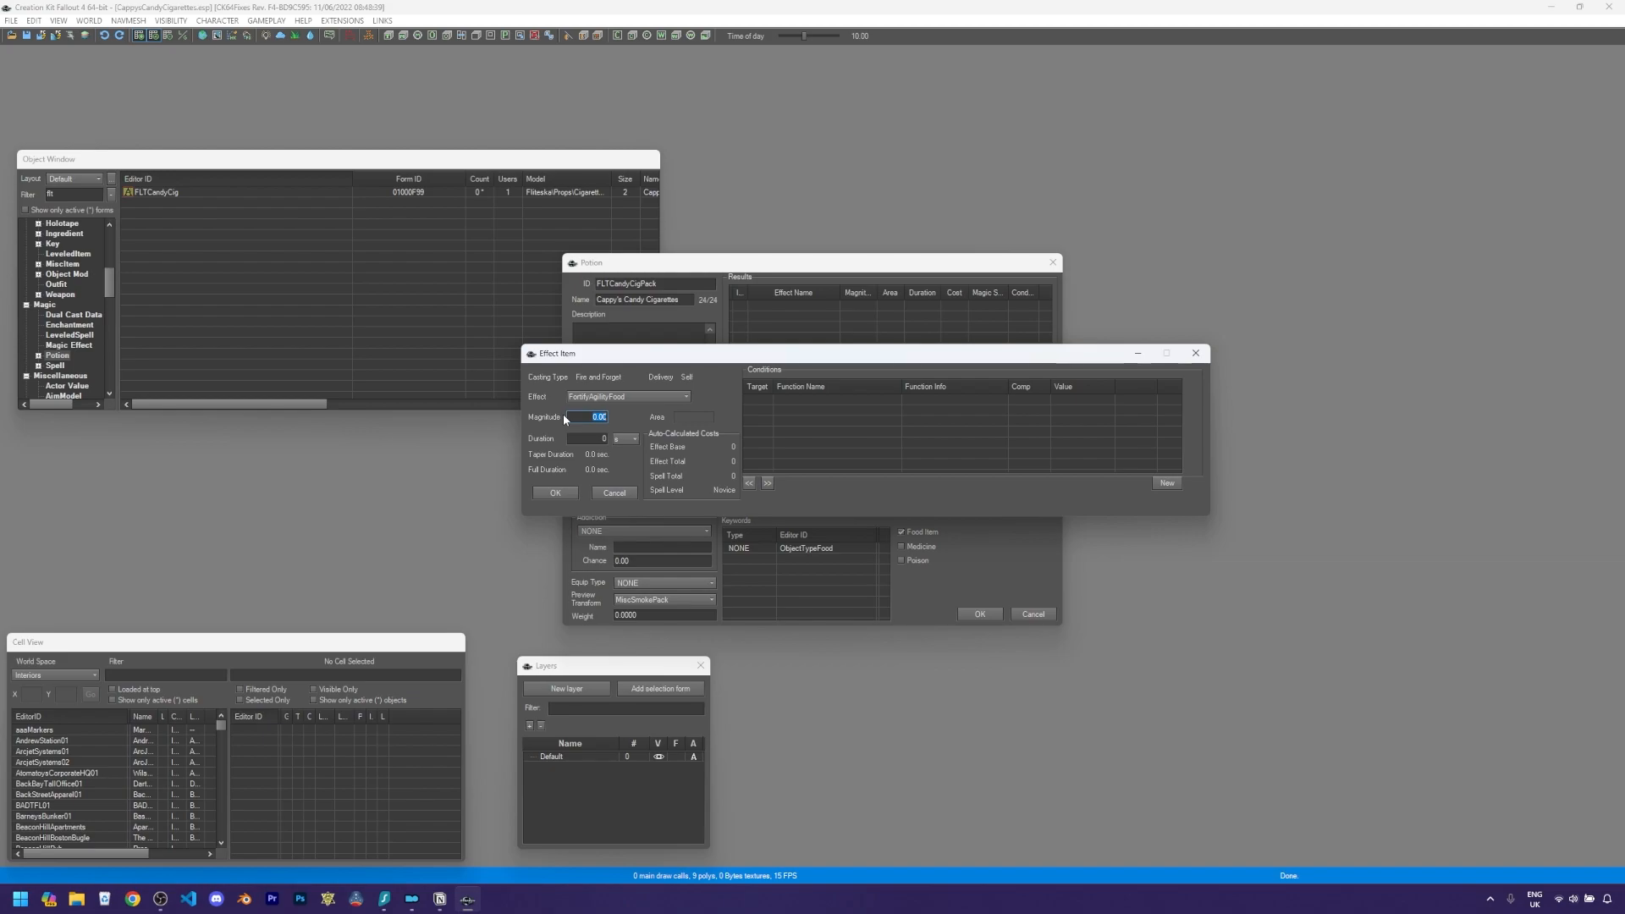
pyautogui.write('2')
pyautogui.click(601, 439)
pyautogui.write('600')
pyautogui.click(557, 492)
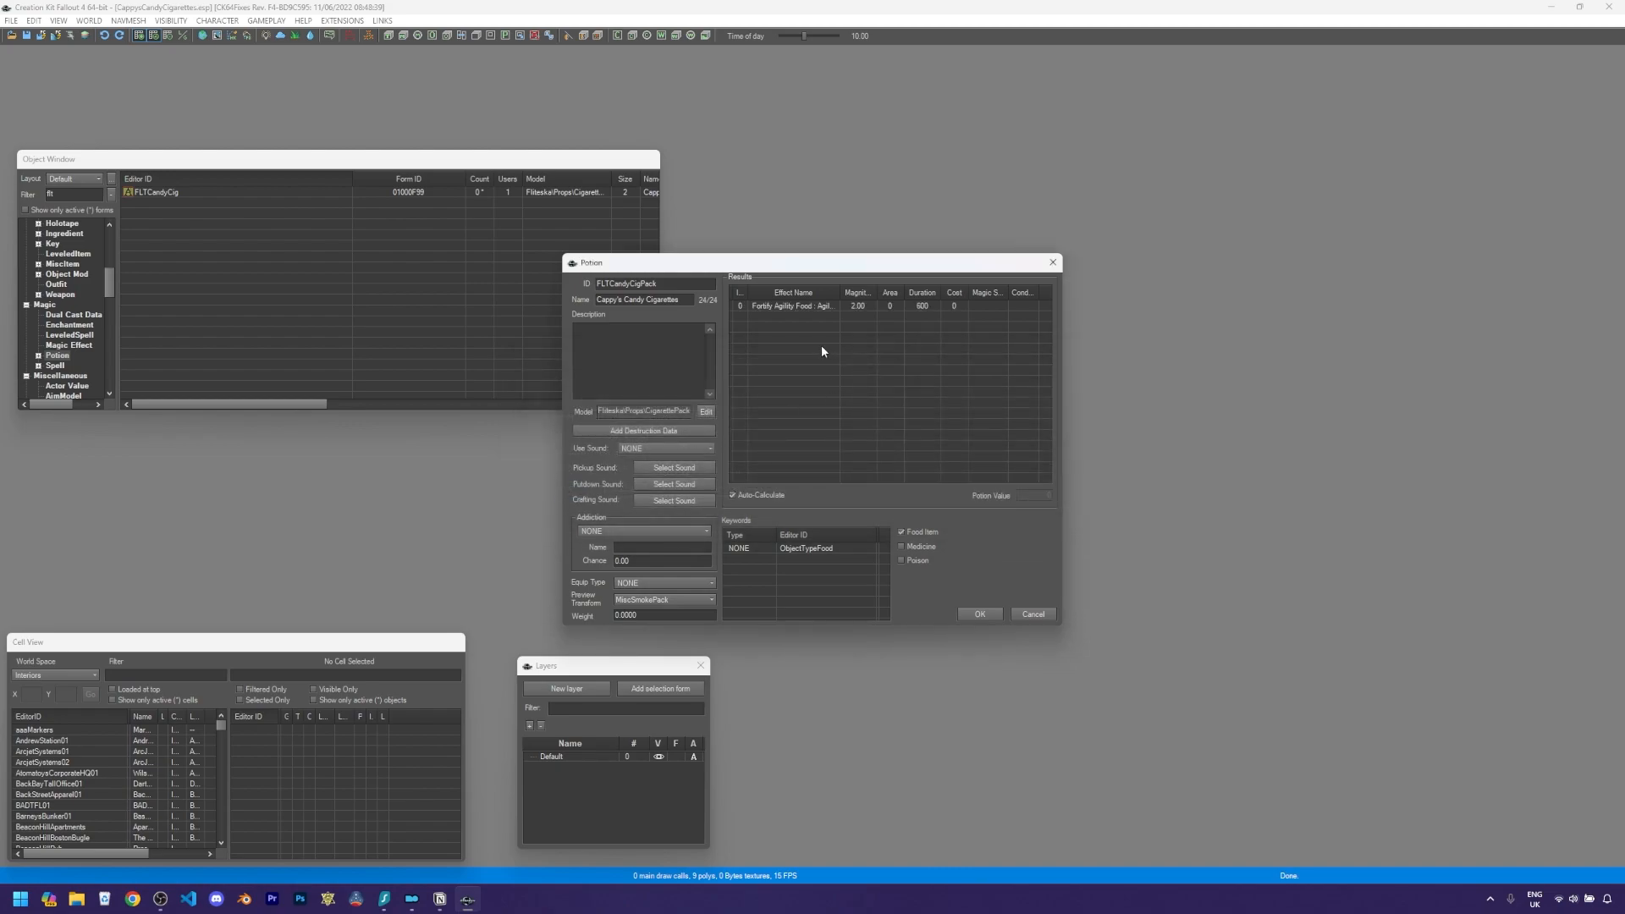
# - Add a FortifyPerceptionFood effect with magnitude 2 and duration 600, then save the potion
pyautogui.rightClick(817, 354)
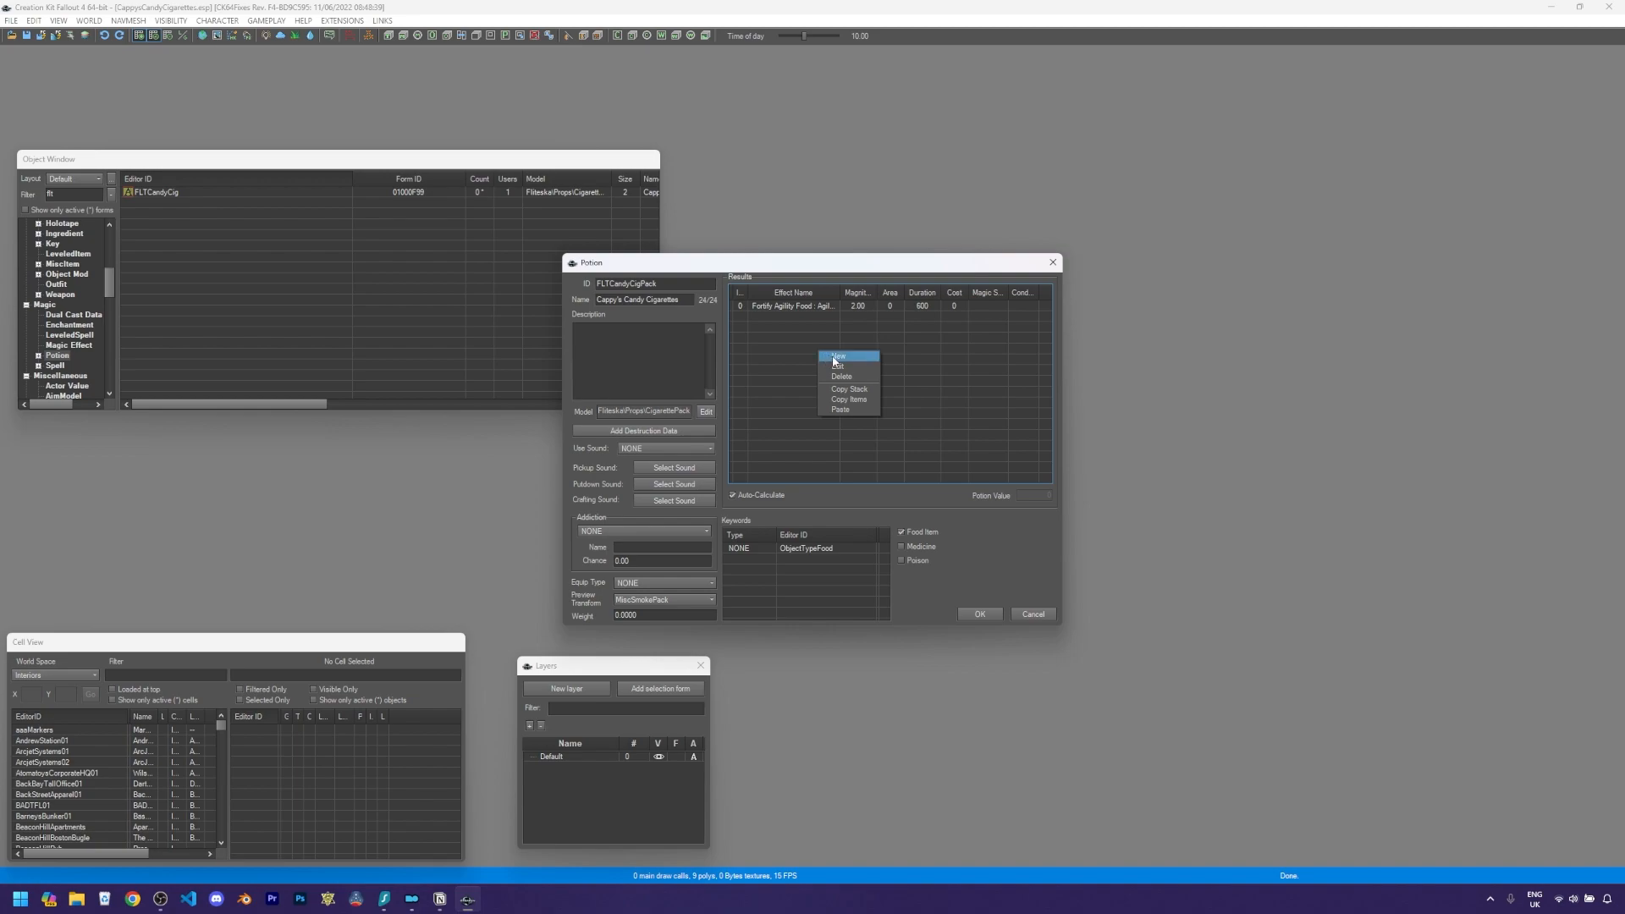
pyautogui.click(836, 357)
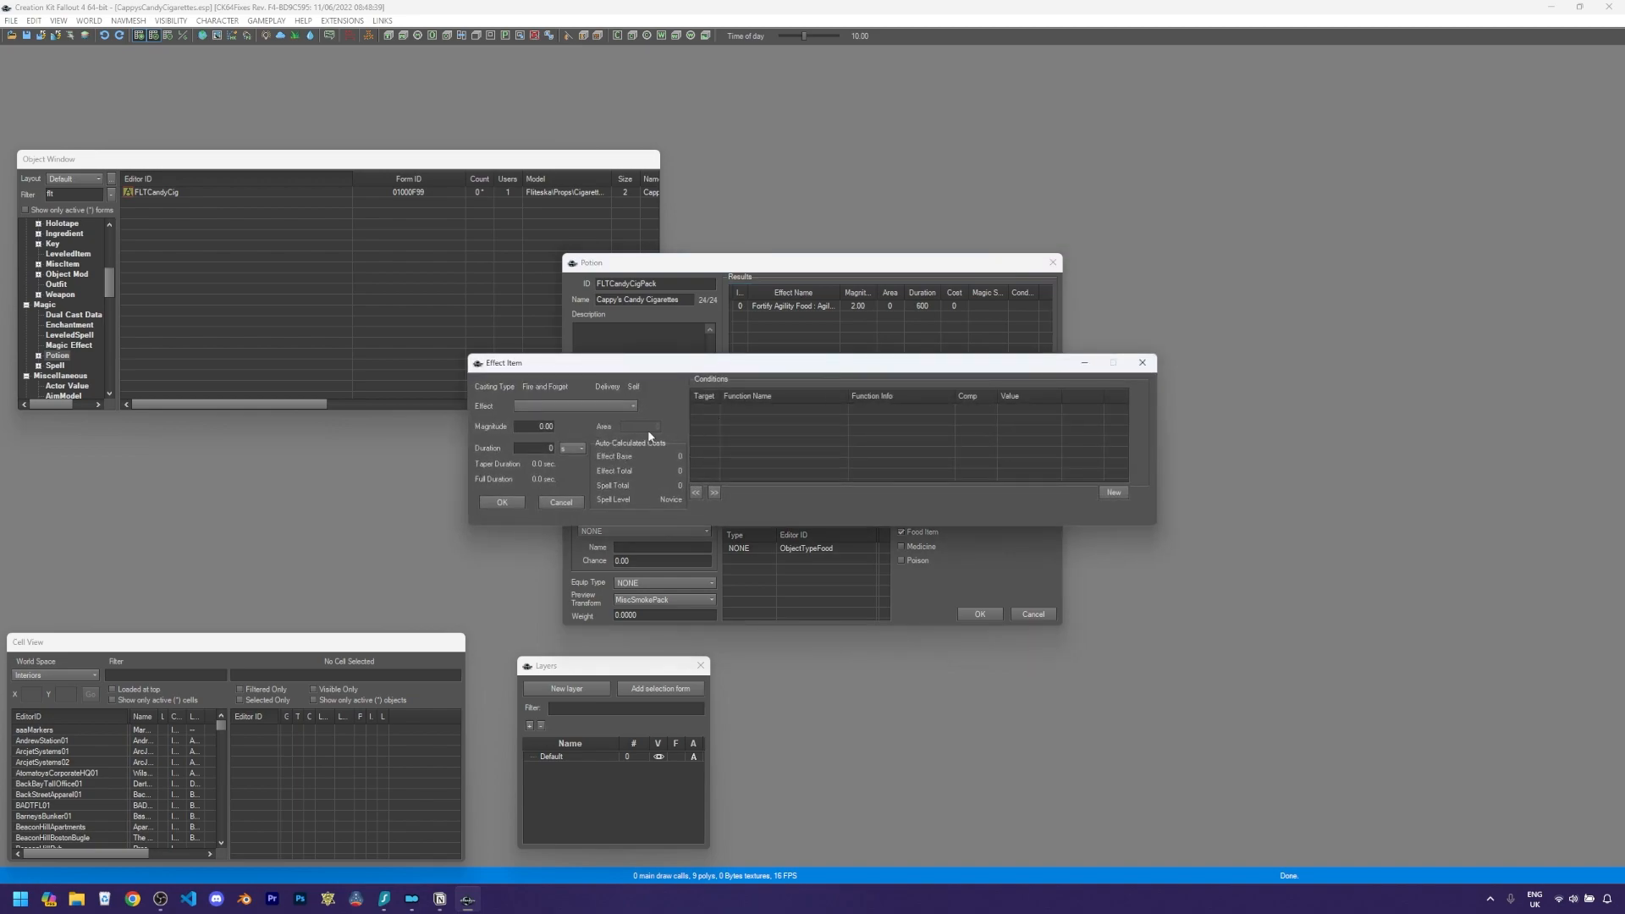
pyautogui.click(578, 405)
pyautogui.scroll(-20, 578, 475)
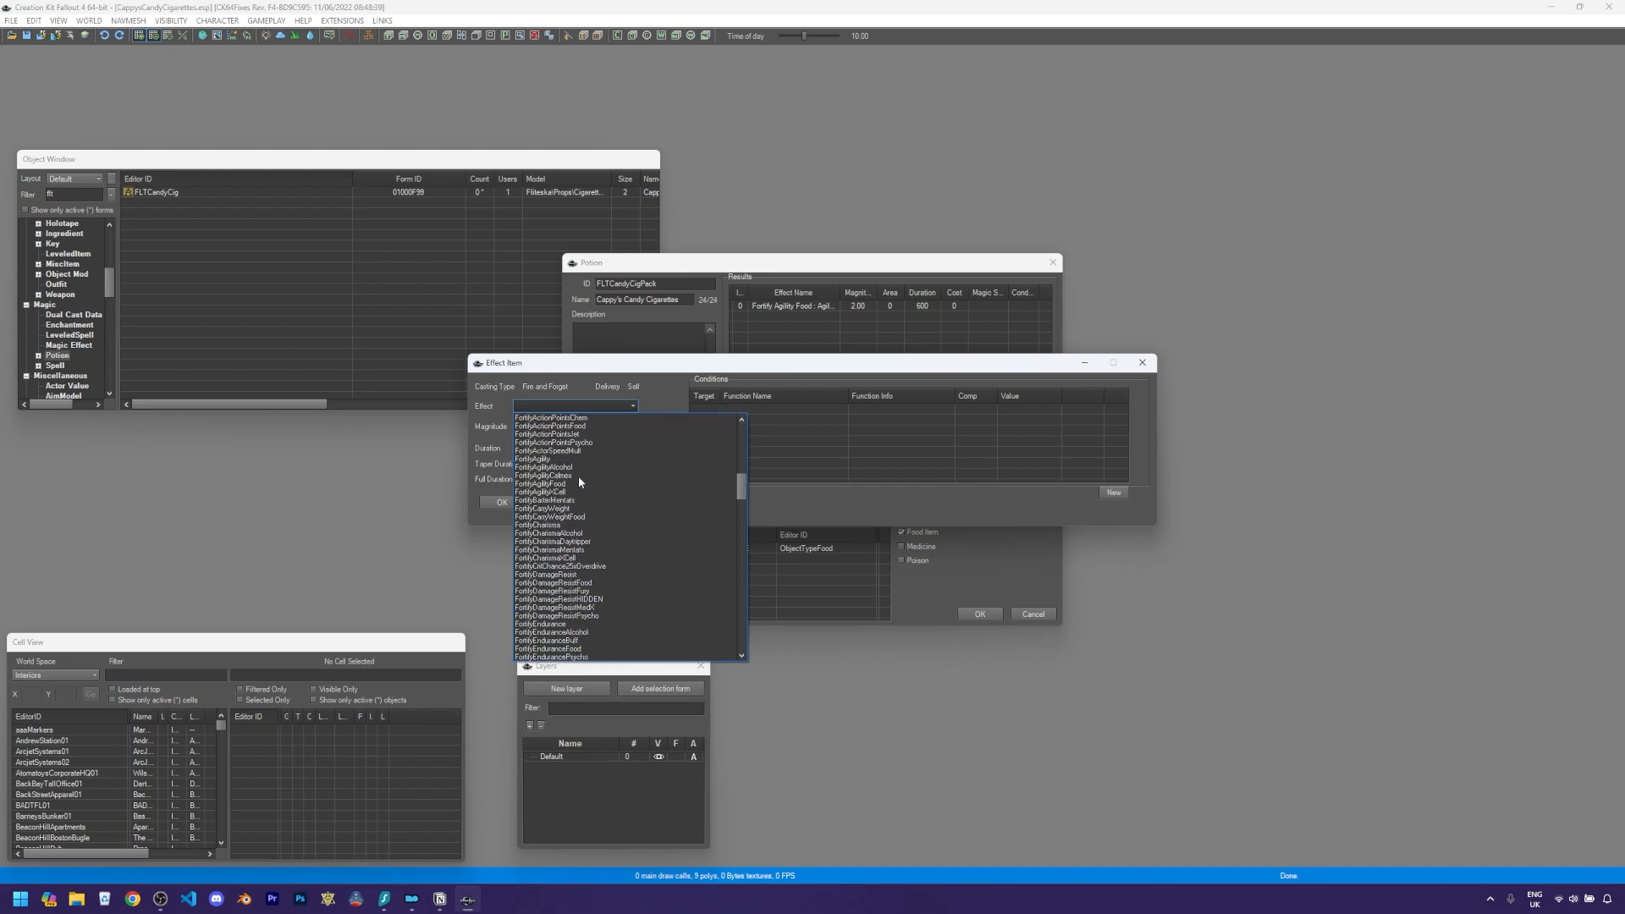
pyautogui.scroll(-4, 576, 546)
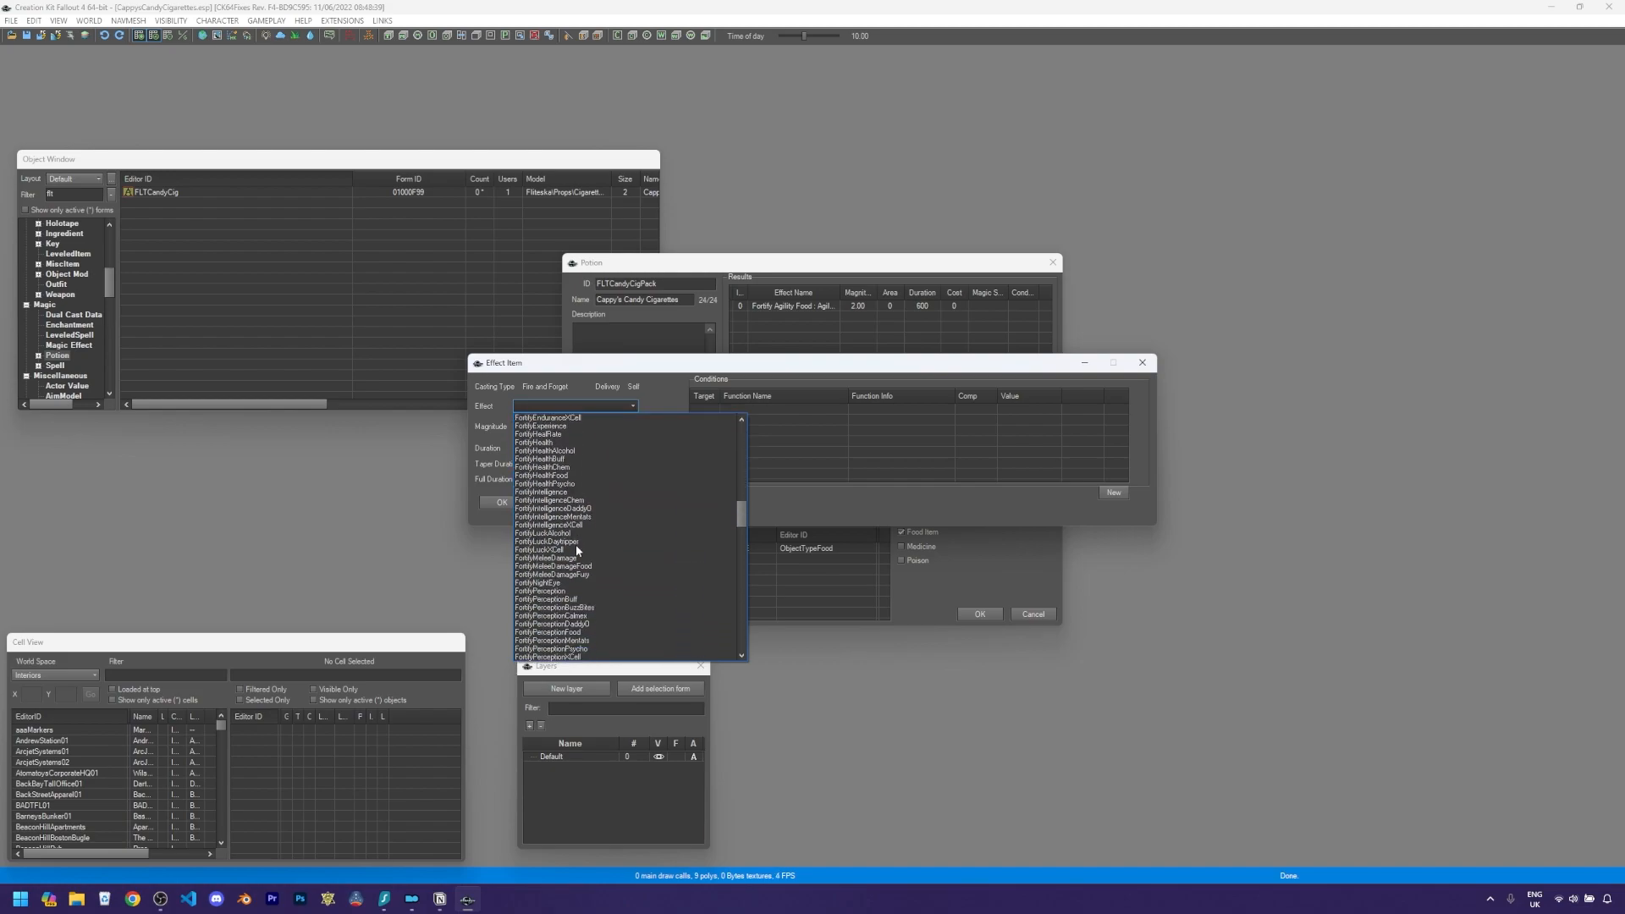
pyautogui.click(559, 633)
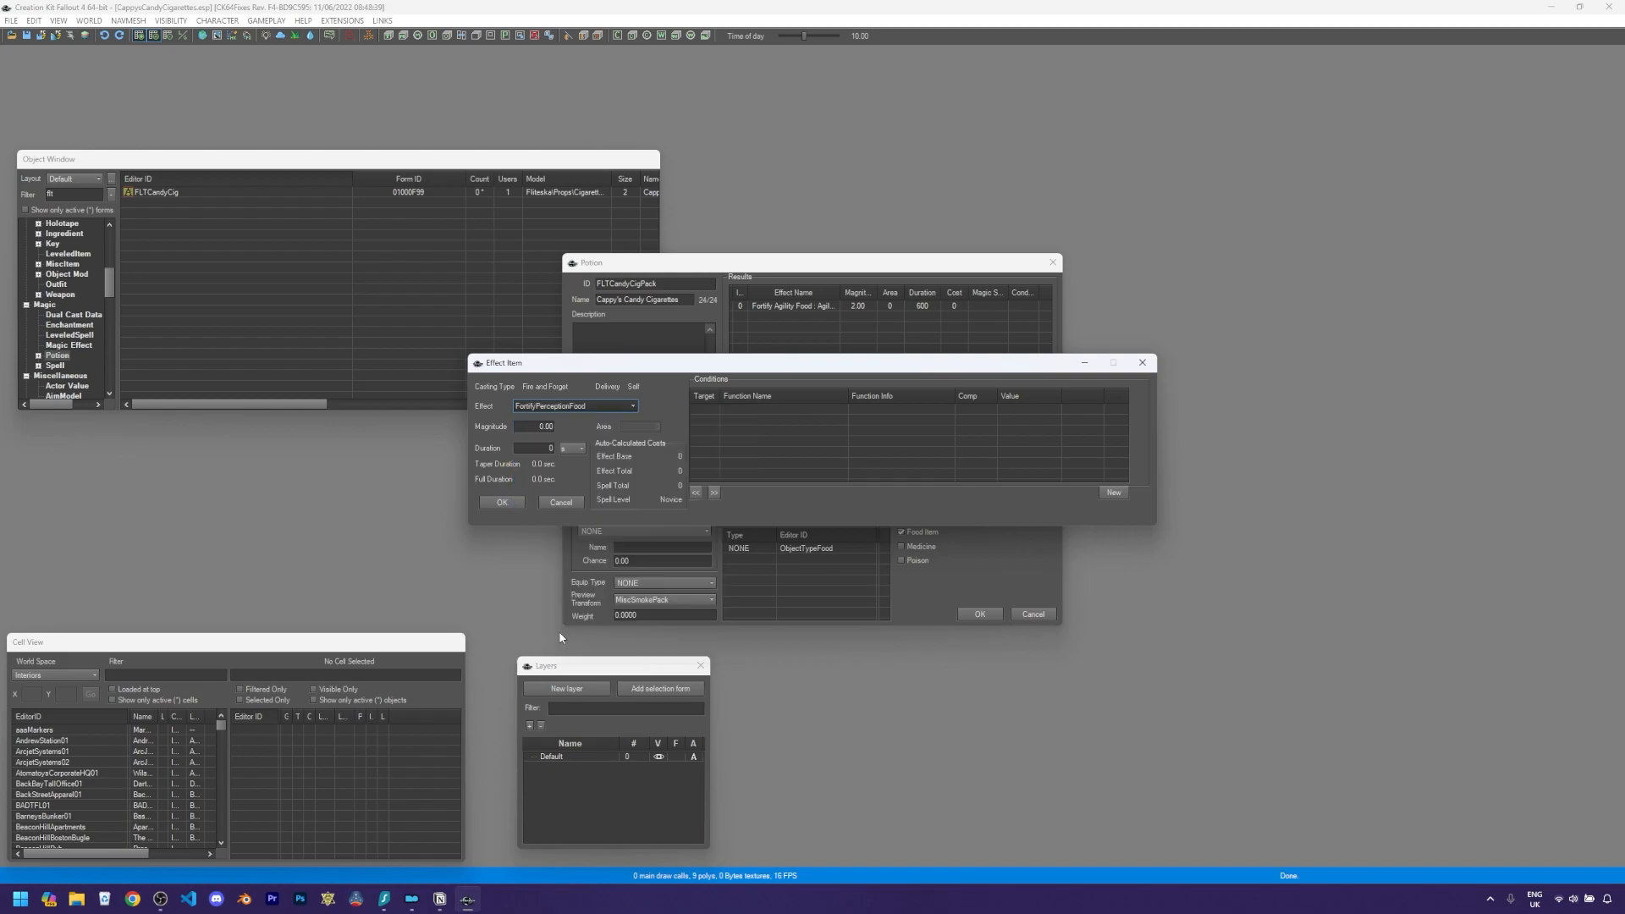
pyautogui.moveTo(537, 428); pyautogui.dragTo(565, 429)
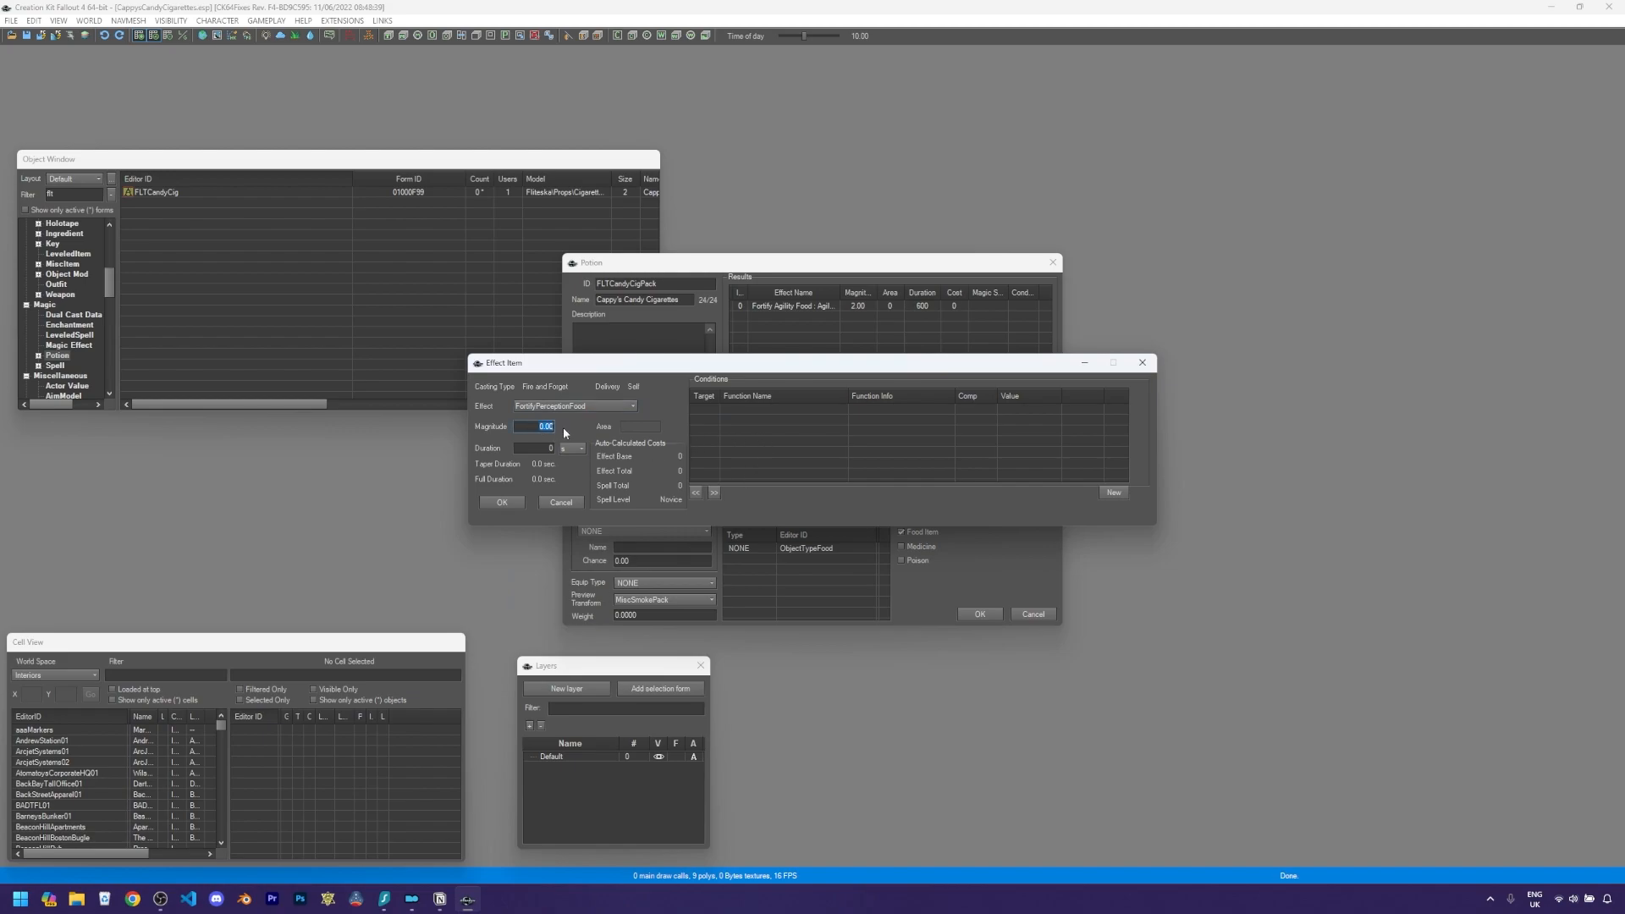
pyautogui.write('2')
pyautogui.press('Tab')
pyautogui.write('600')
pyautogui.click(518, 503)
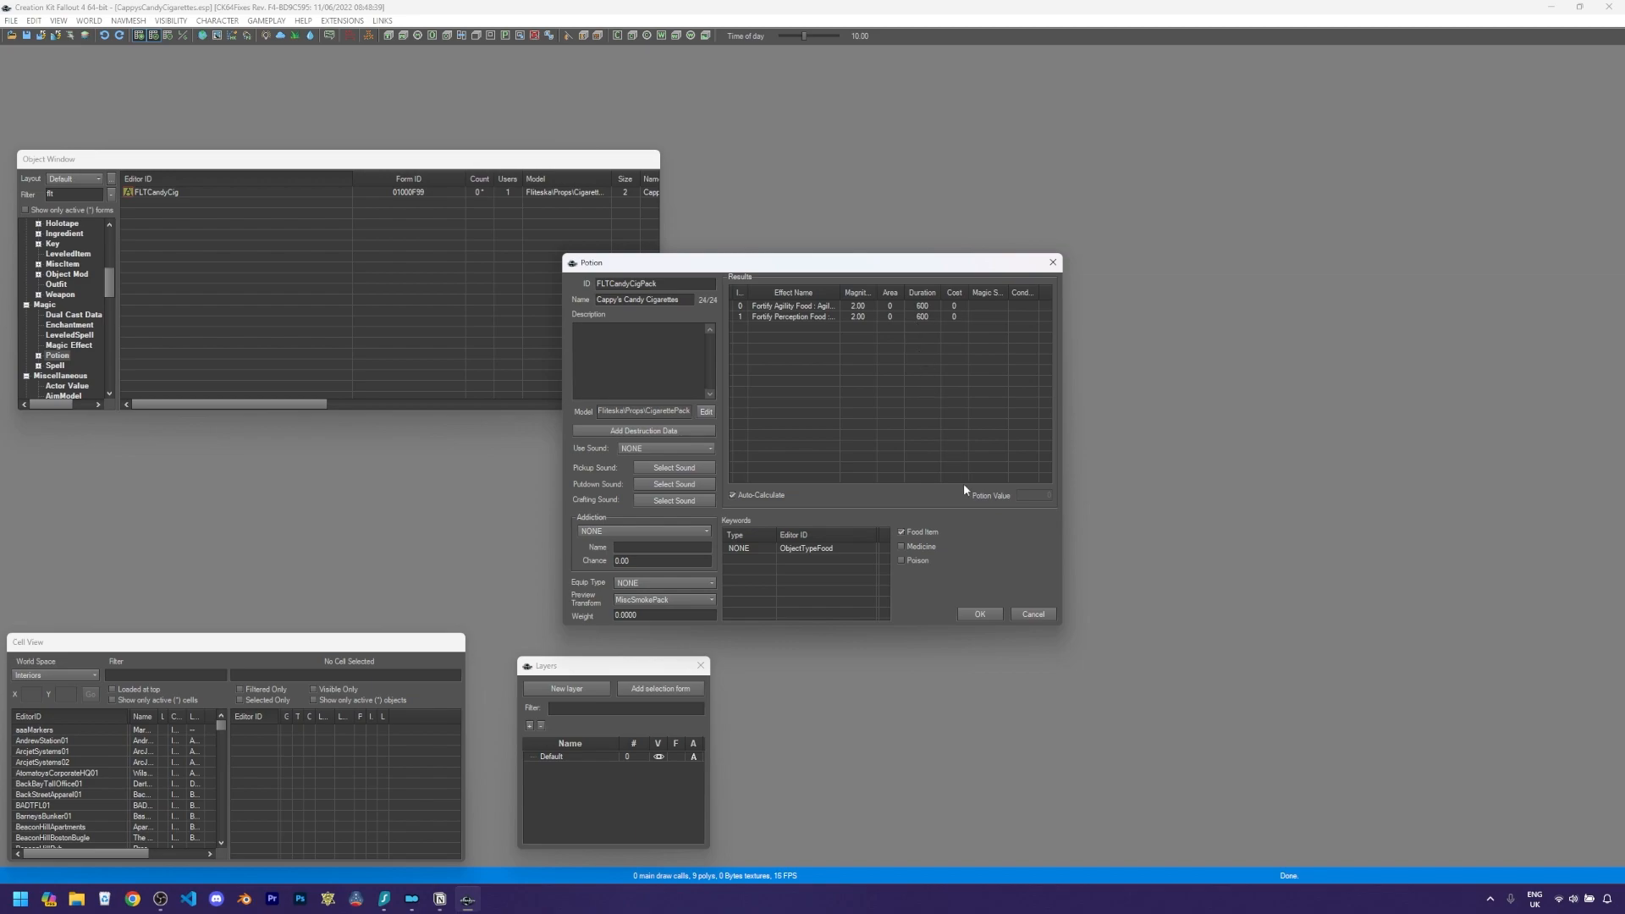
pyautogui.click(978, 615)
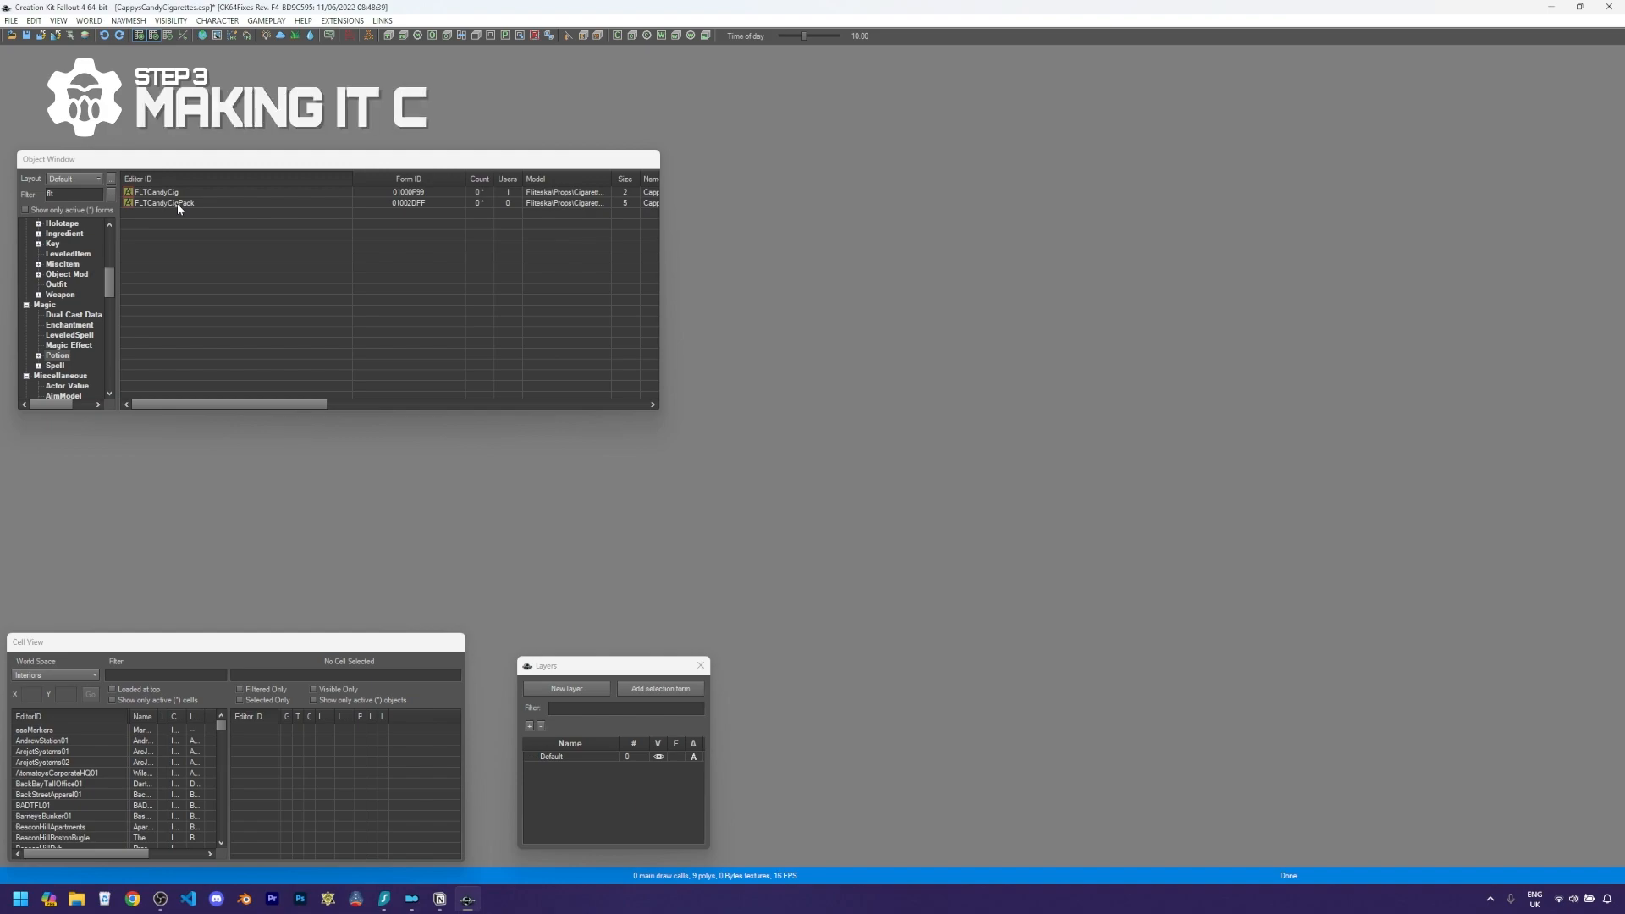
# - Filter the Constructible Object forms by "jet"
pyautogui.moveTo(111, 285); pyautogui.dragTo(109, 273)
pyautogui.click(73, 283)
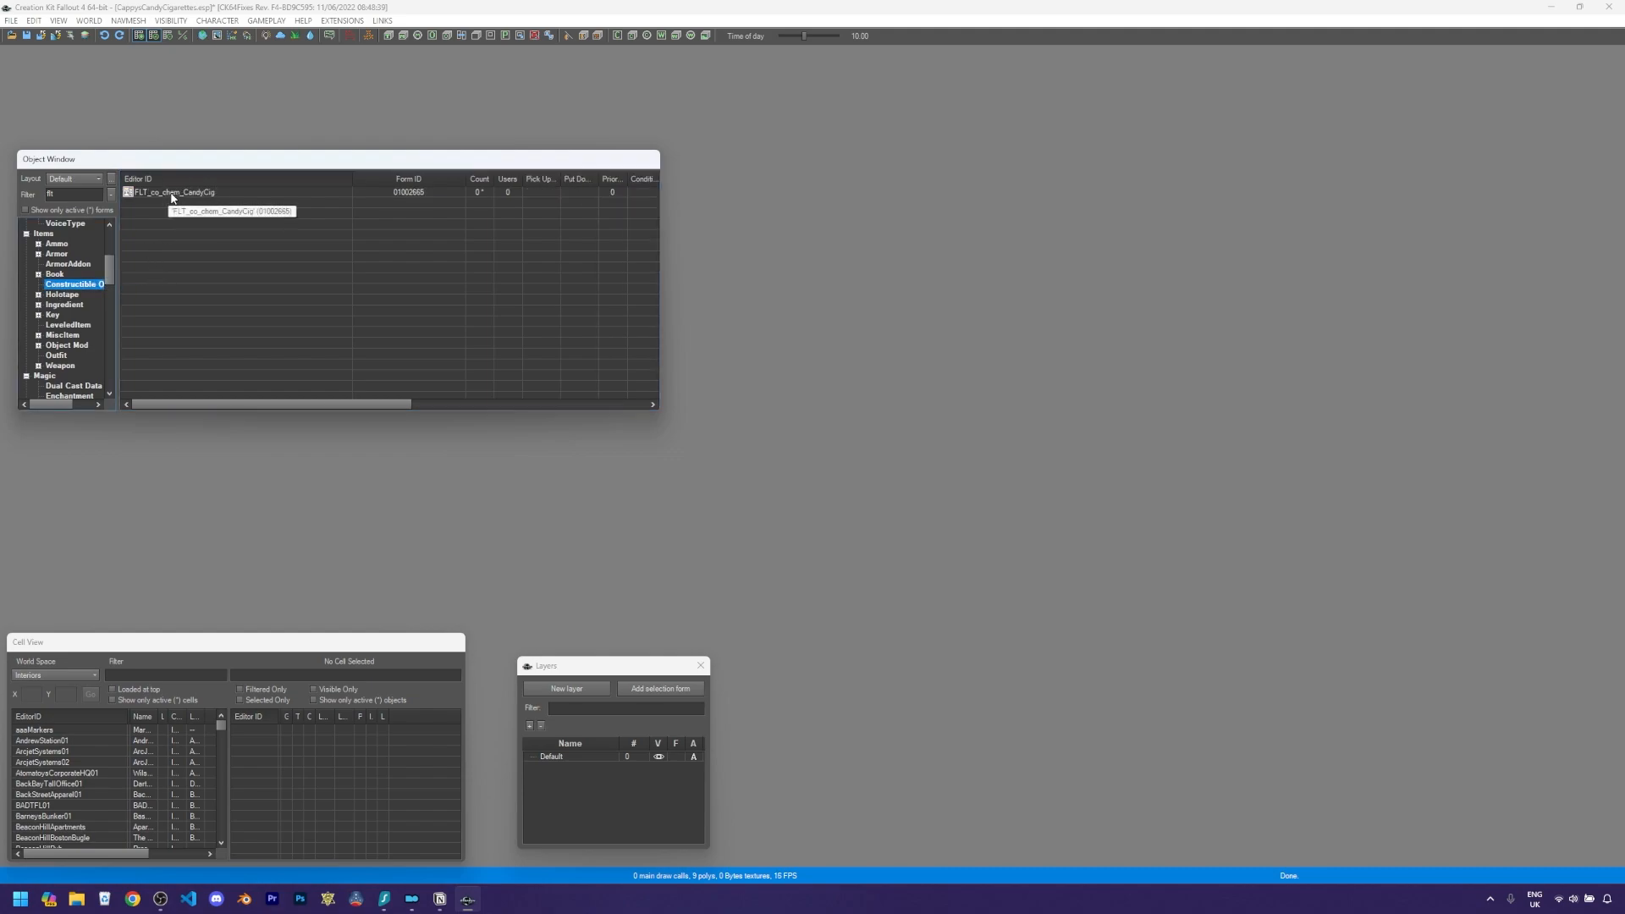
pyautogui.doubleClick(68, 194)
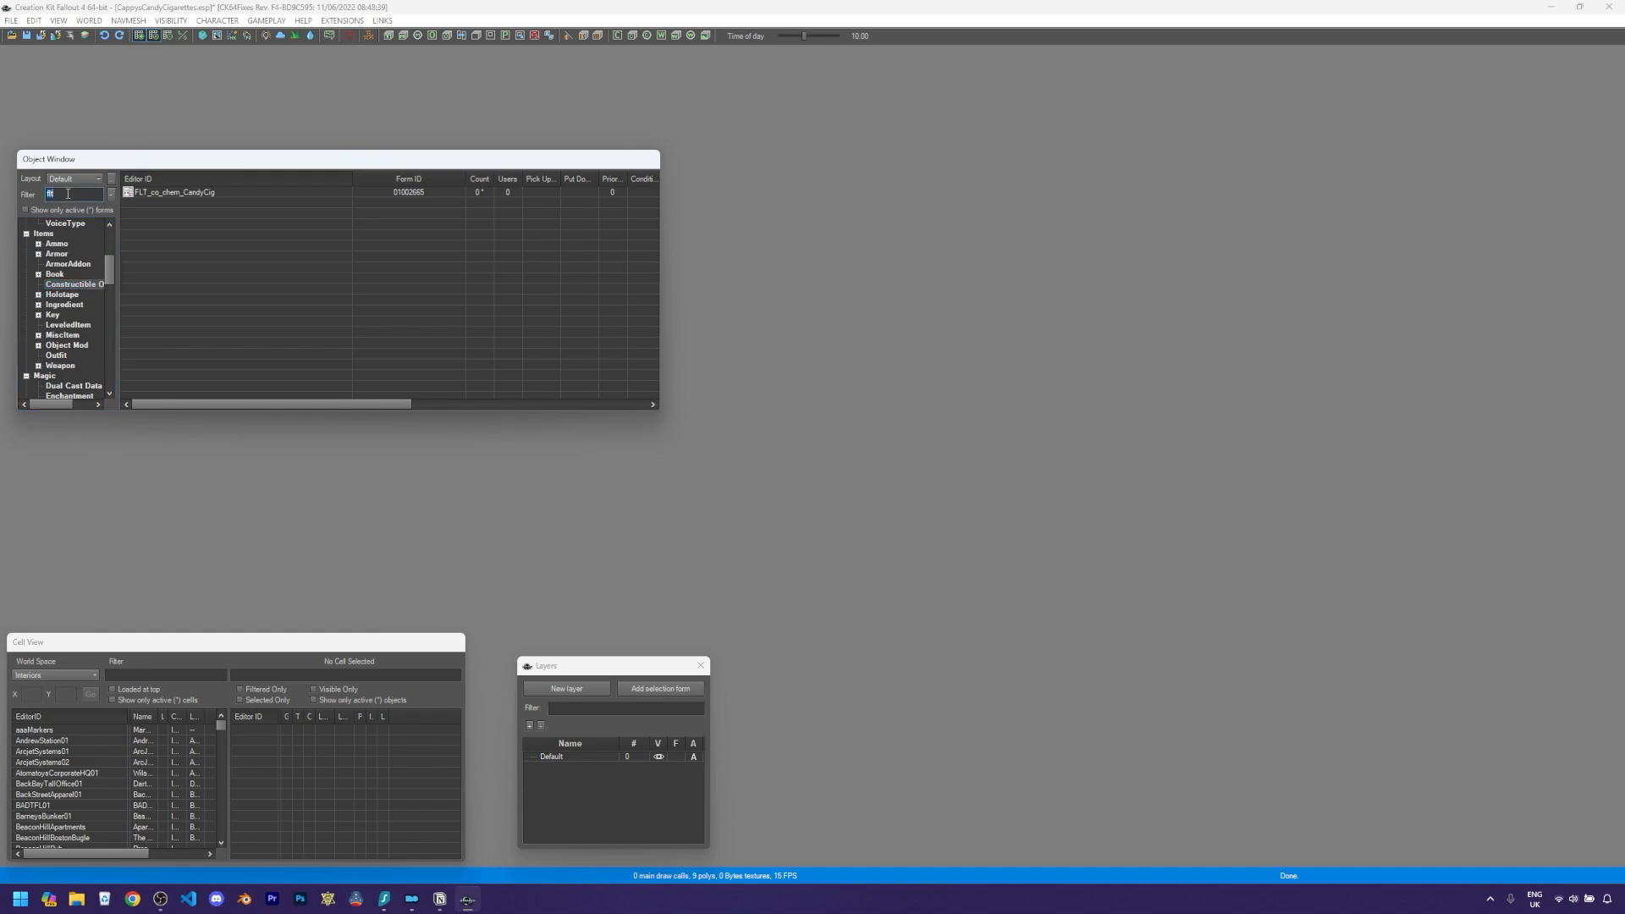
pyautogui.write('jet')
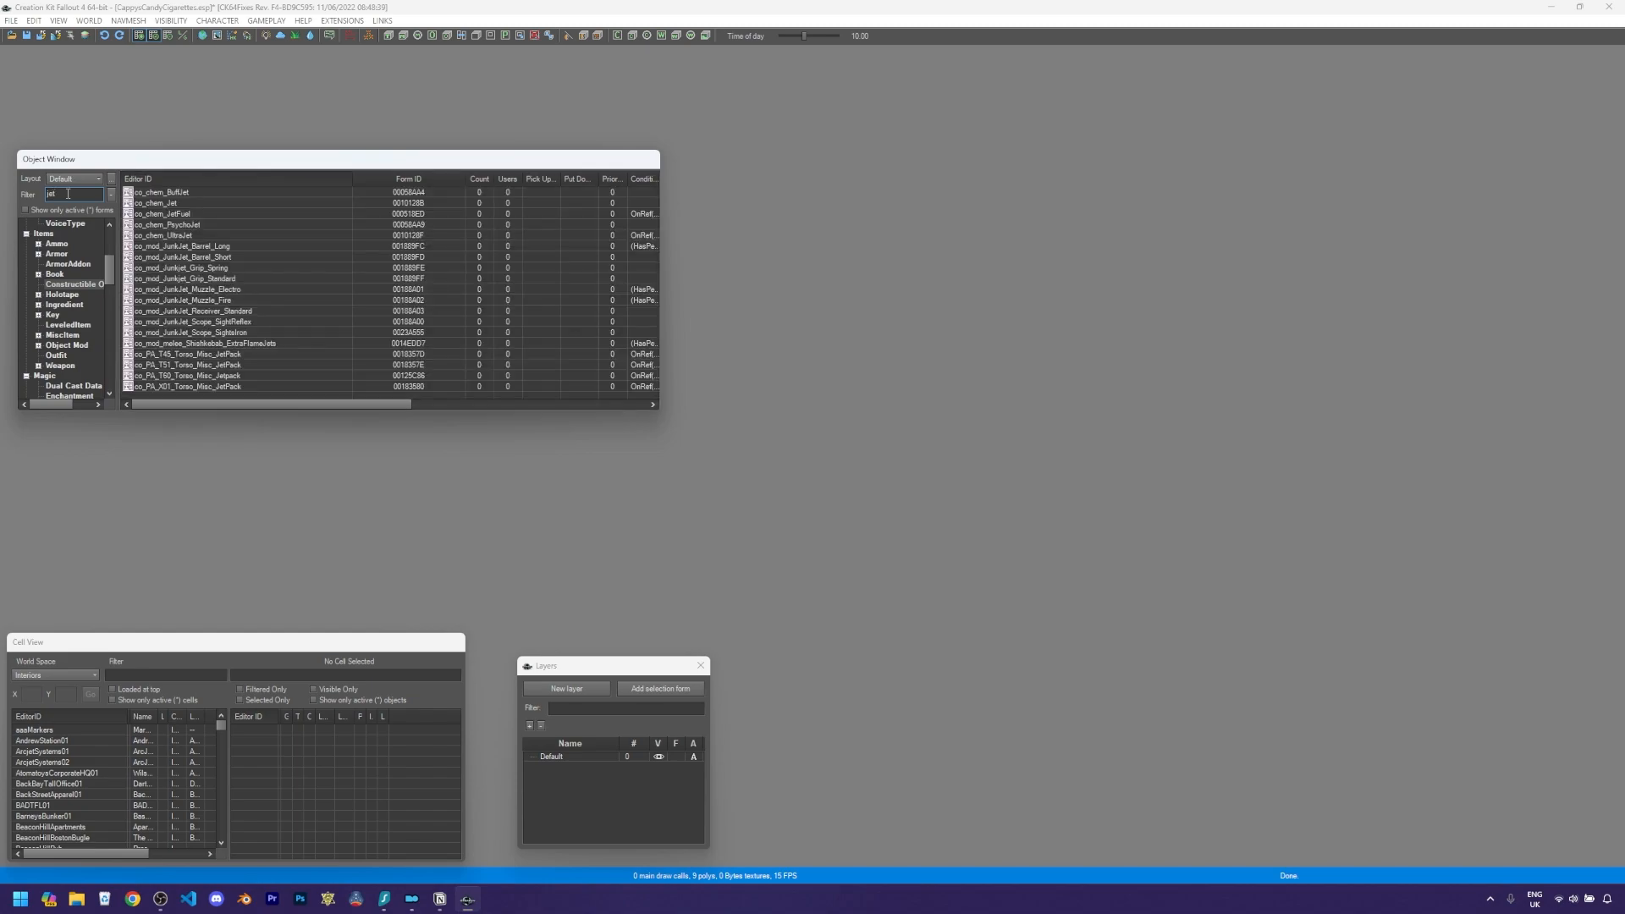
# - Duplicate the co_chem_Jet recipe and open the copy for editing
pyautogui.rightClick(166, 207)
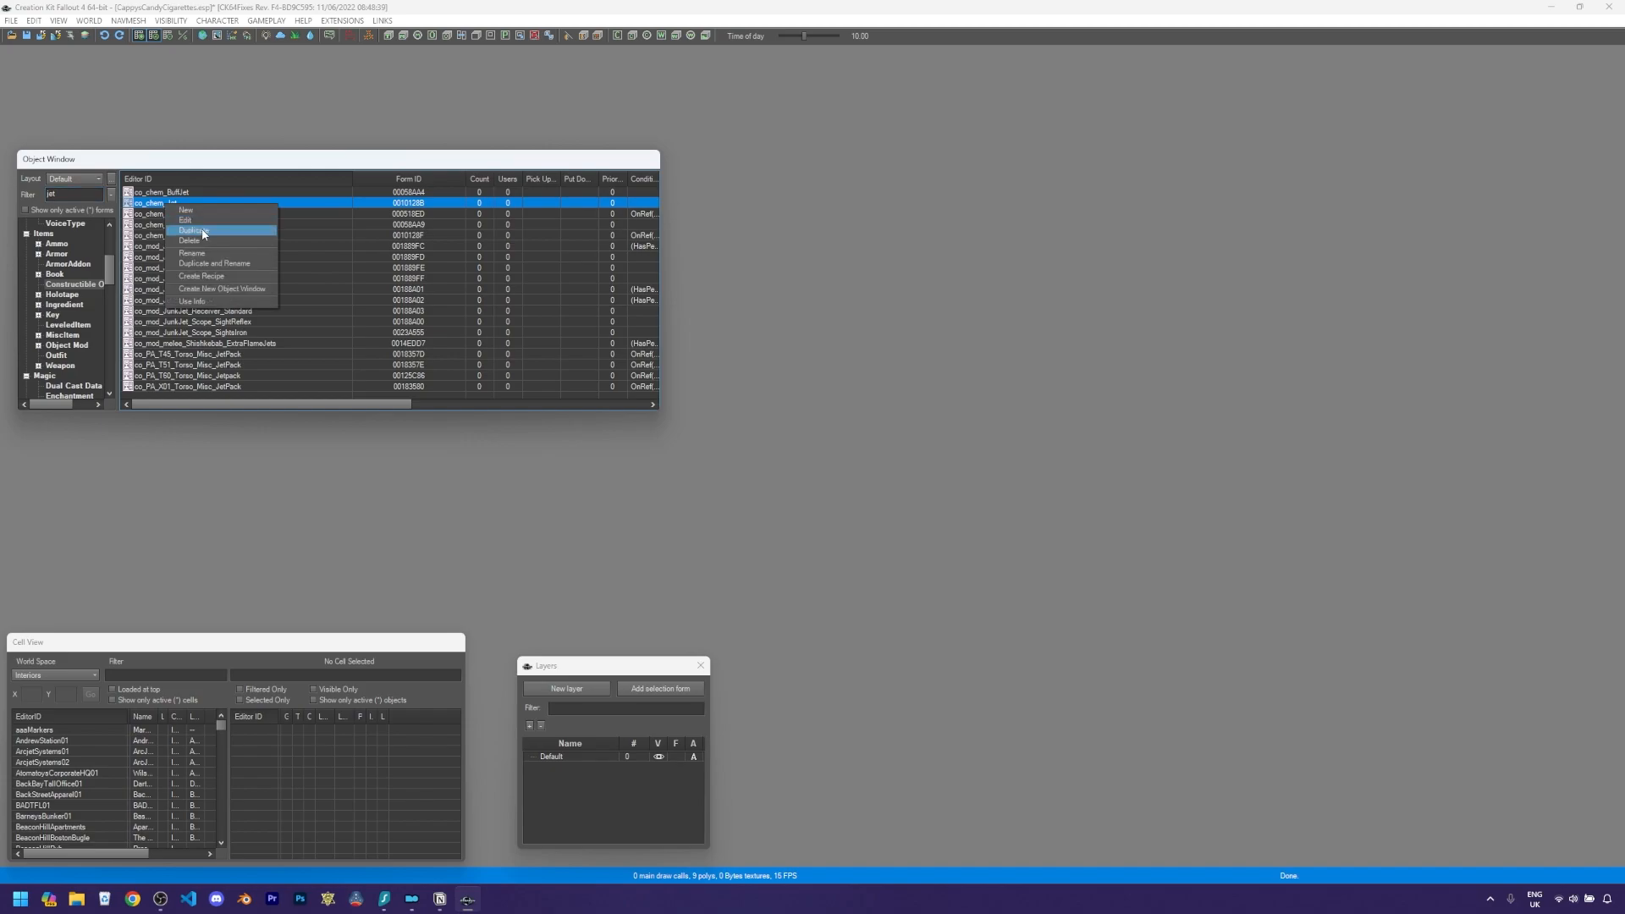
pyautogui.click(194, 230)
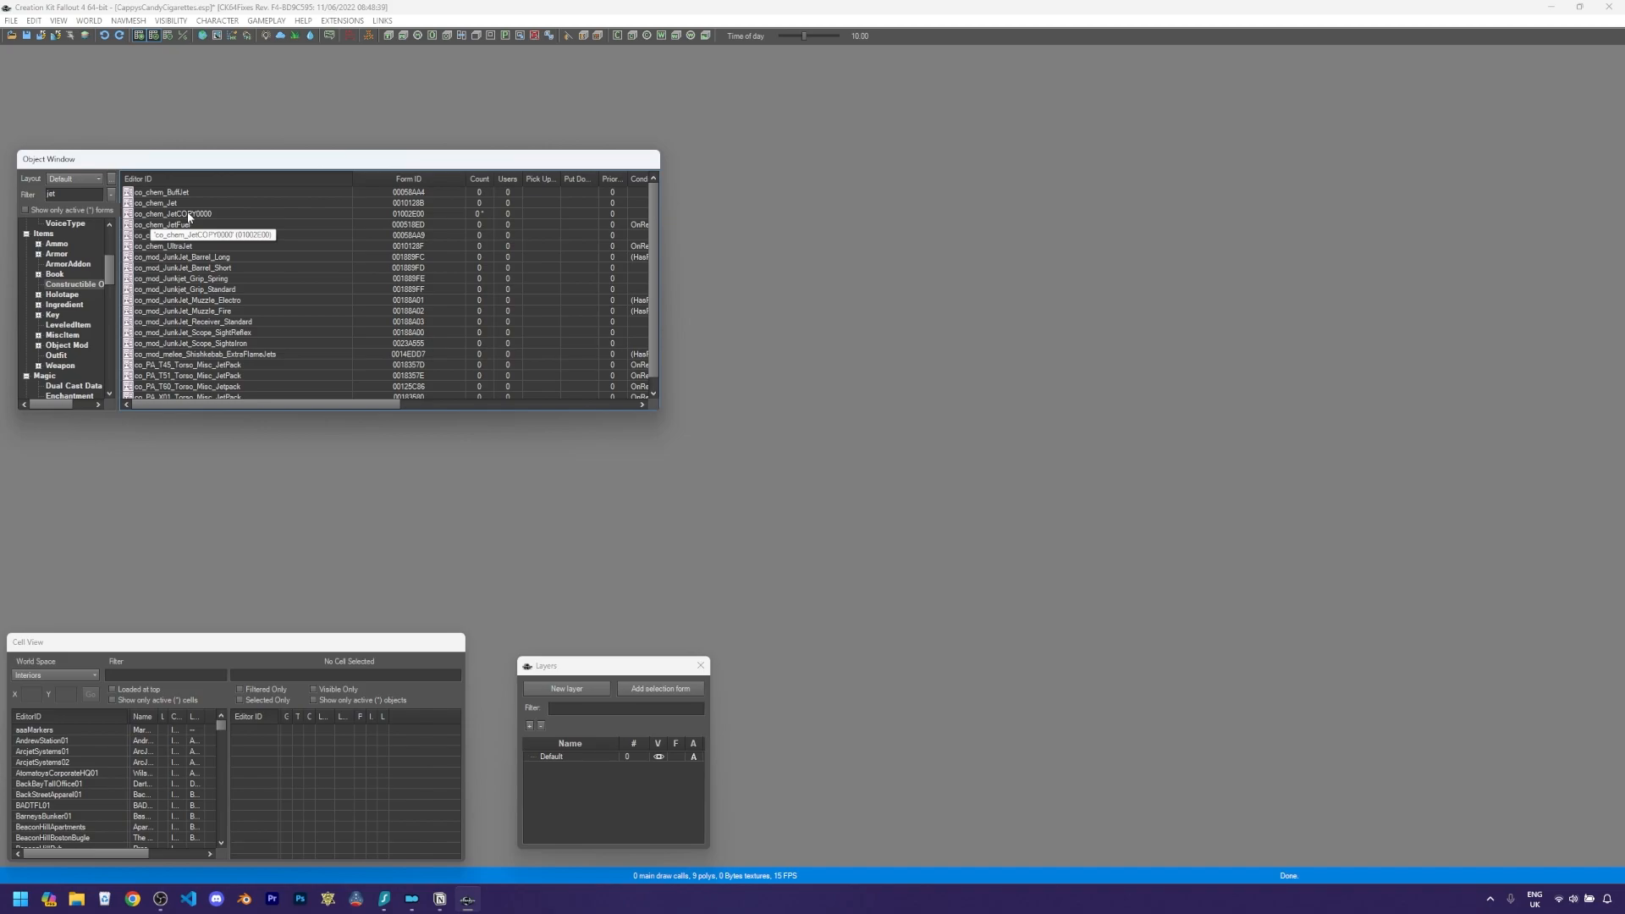
pyautogui.click(189, 215)
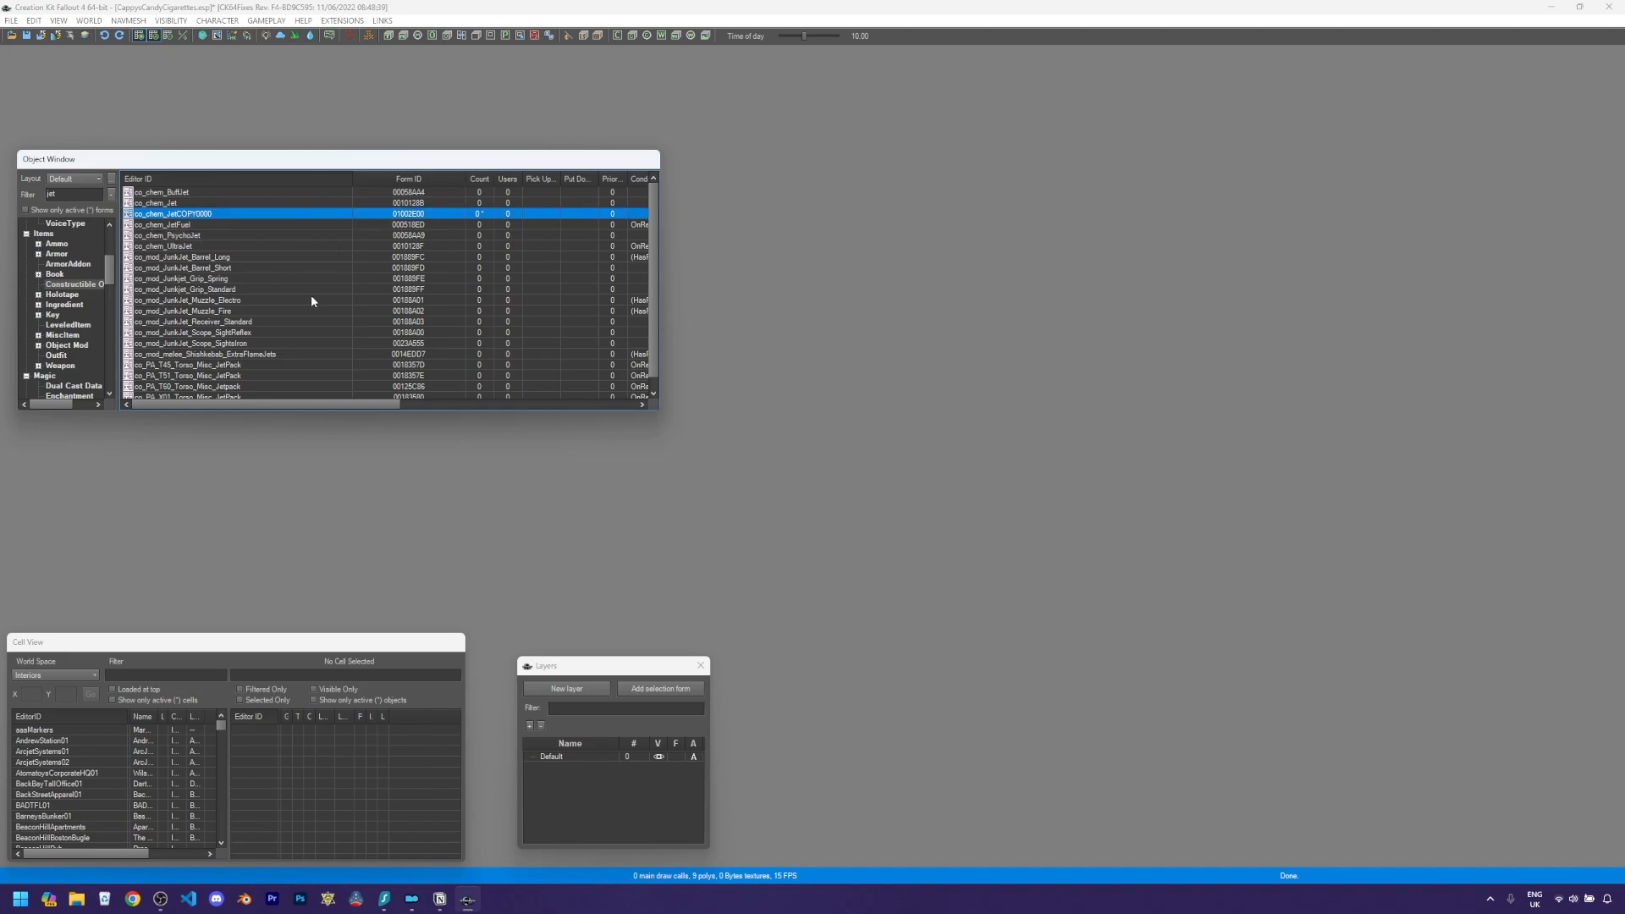
pyautogui.press('Return')
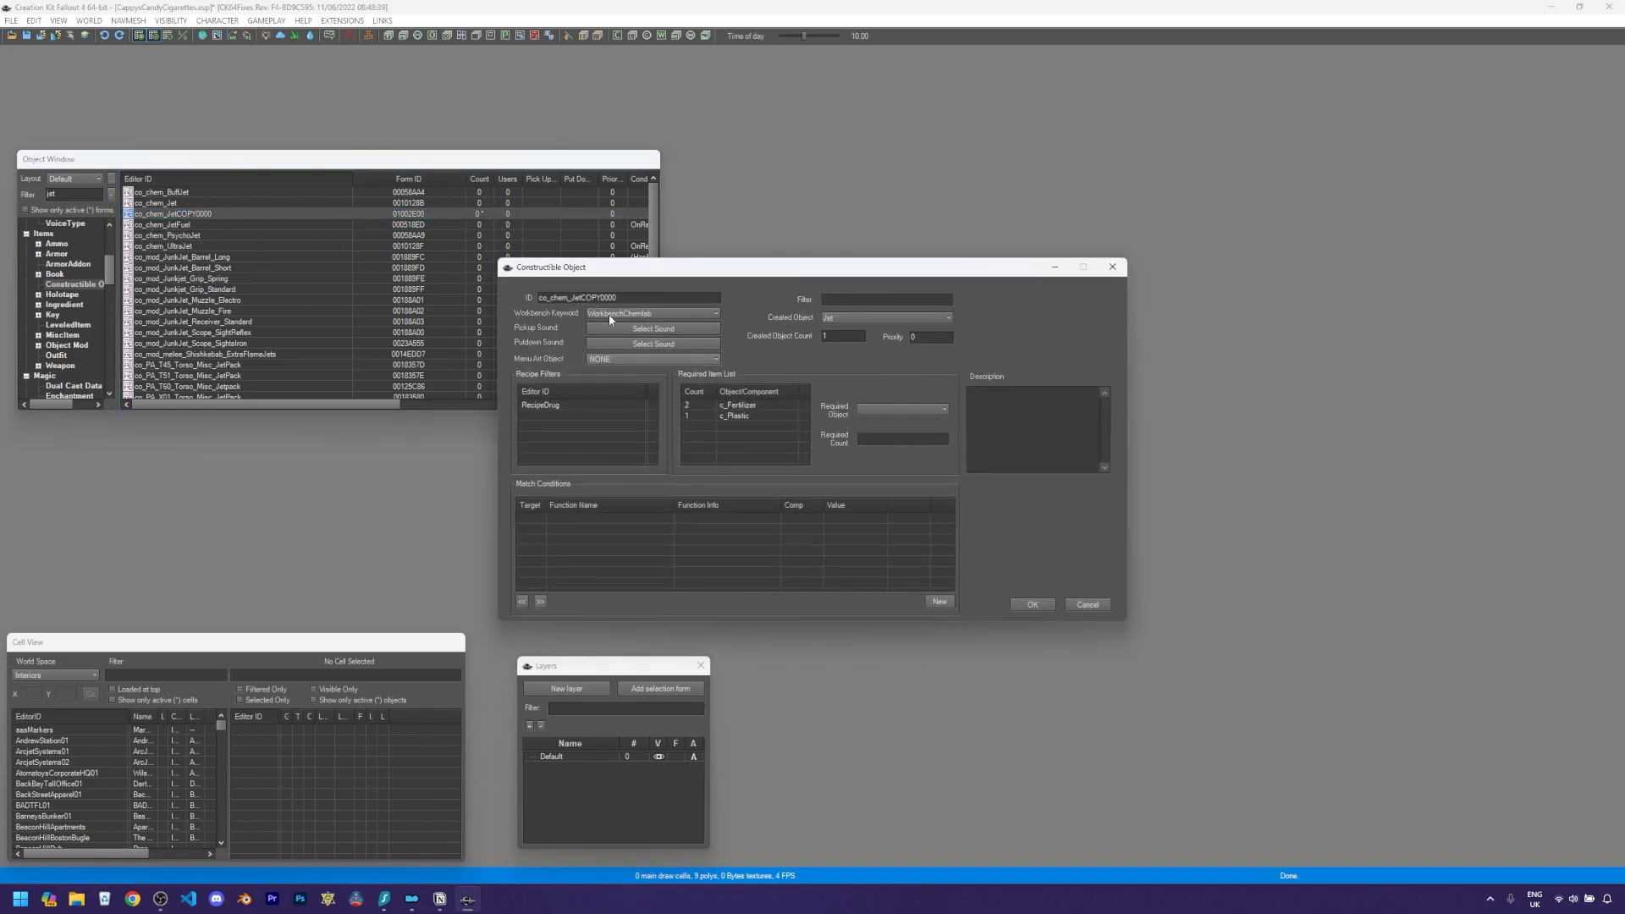
# - Set the recipe's ID to FLT_co_CandyCigPack
pyautogui.doubleClick(628, 297)
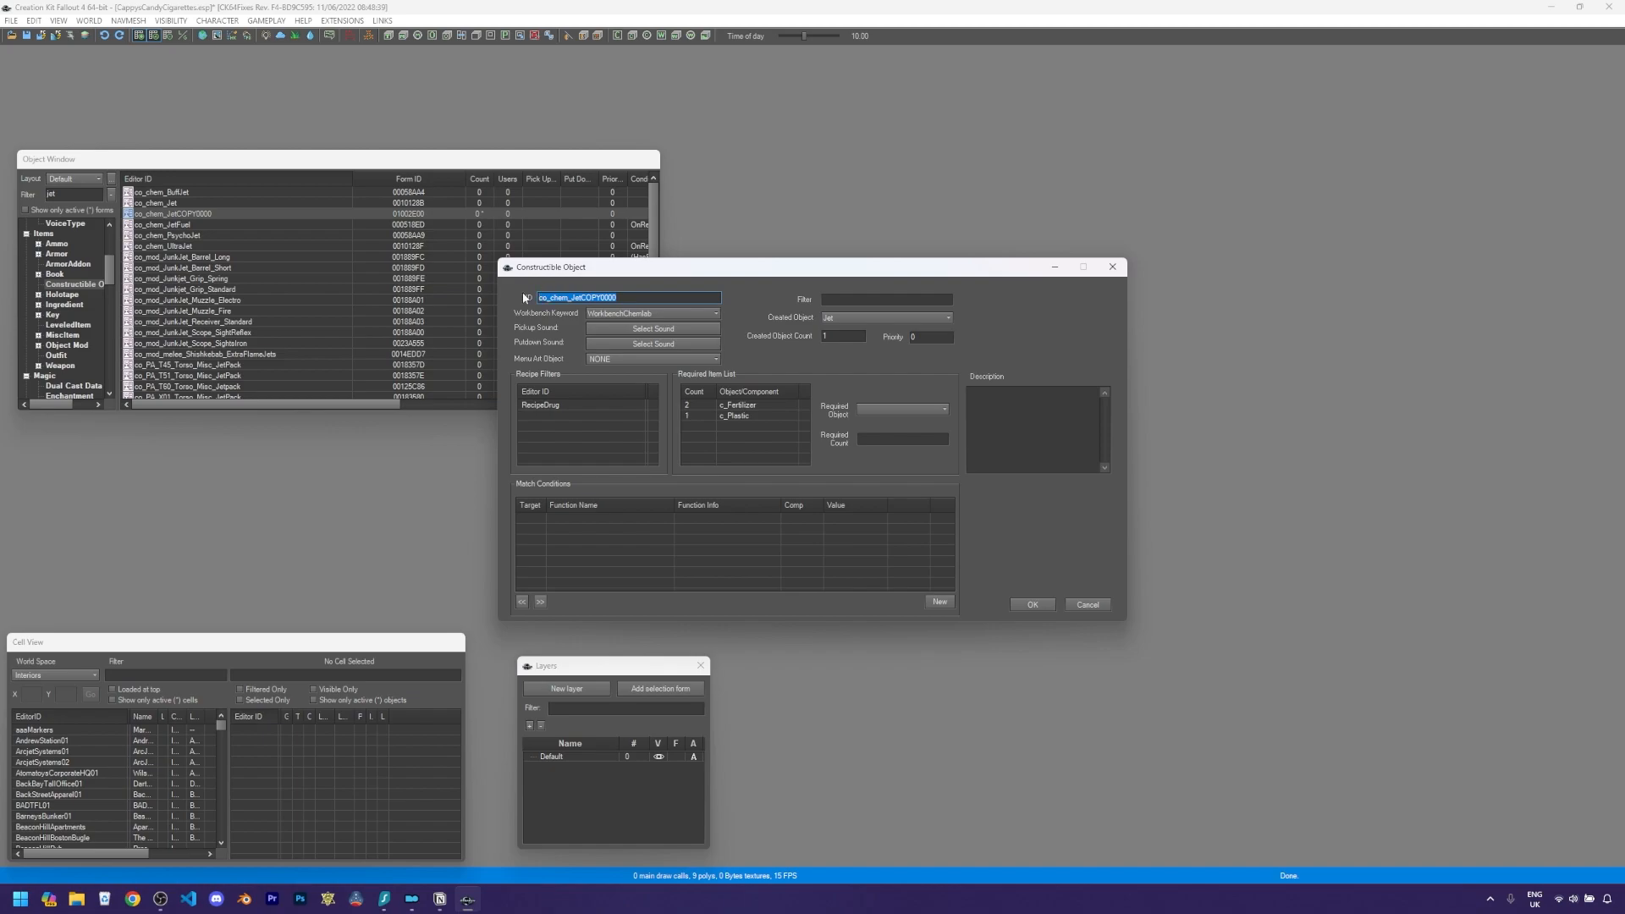
pyautogui.write('FLT_co_CandyCigPack')
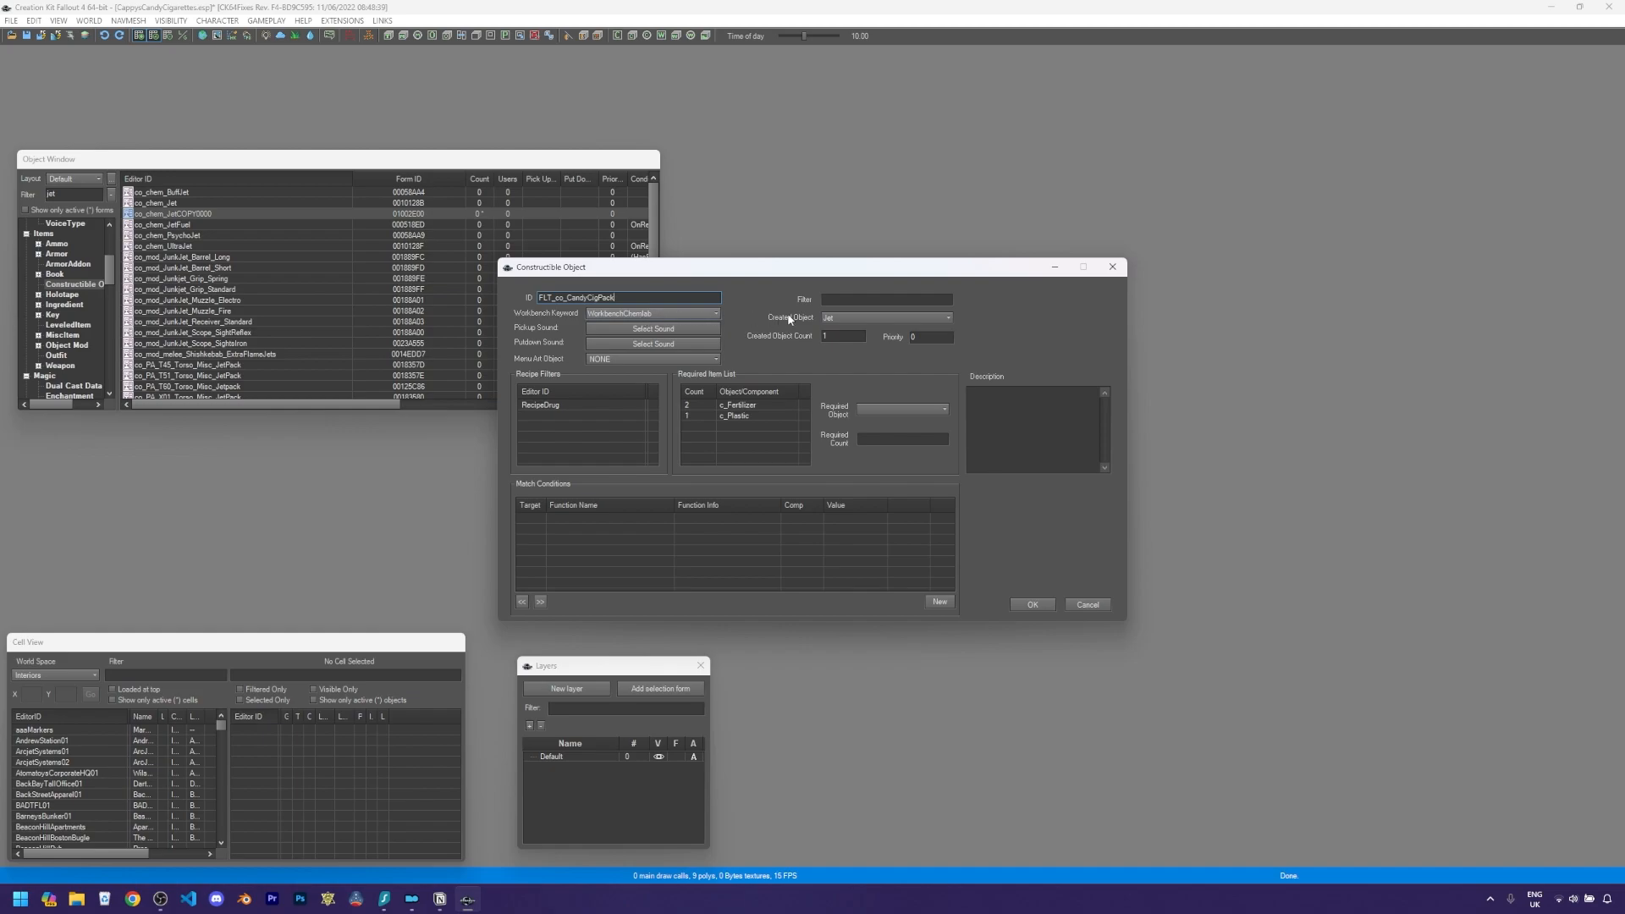
# - Set the created object to FLTCandyCigPack
pyautogui.click(836, 318)
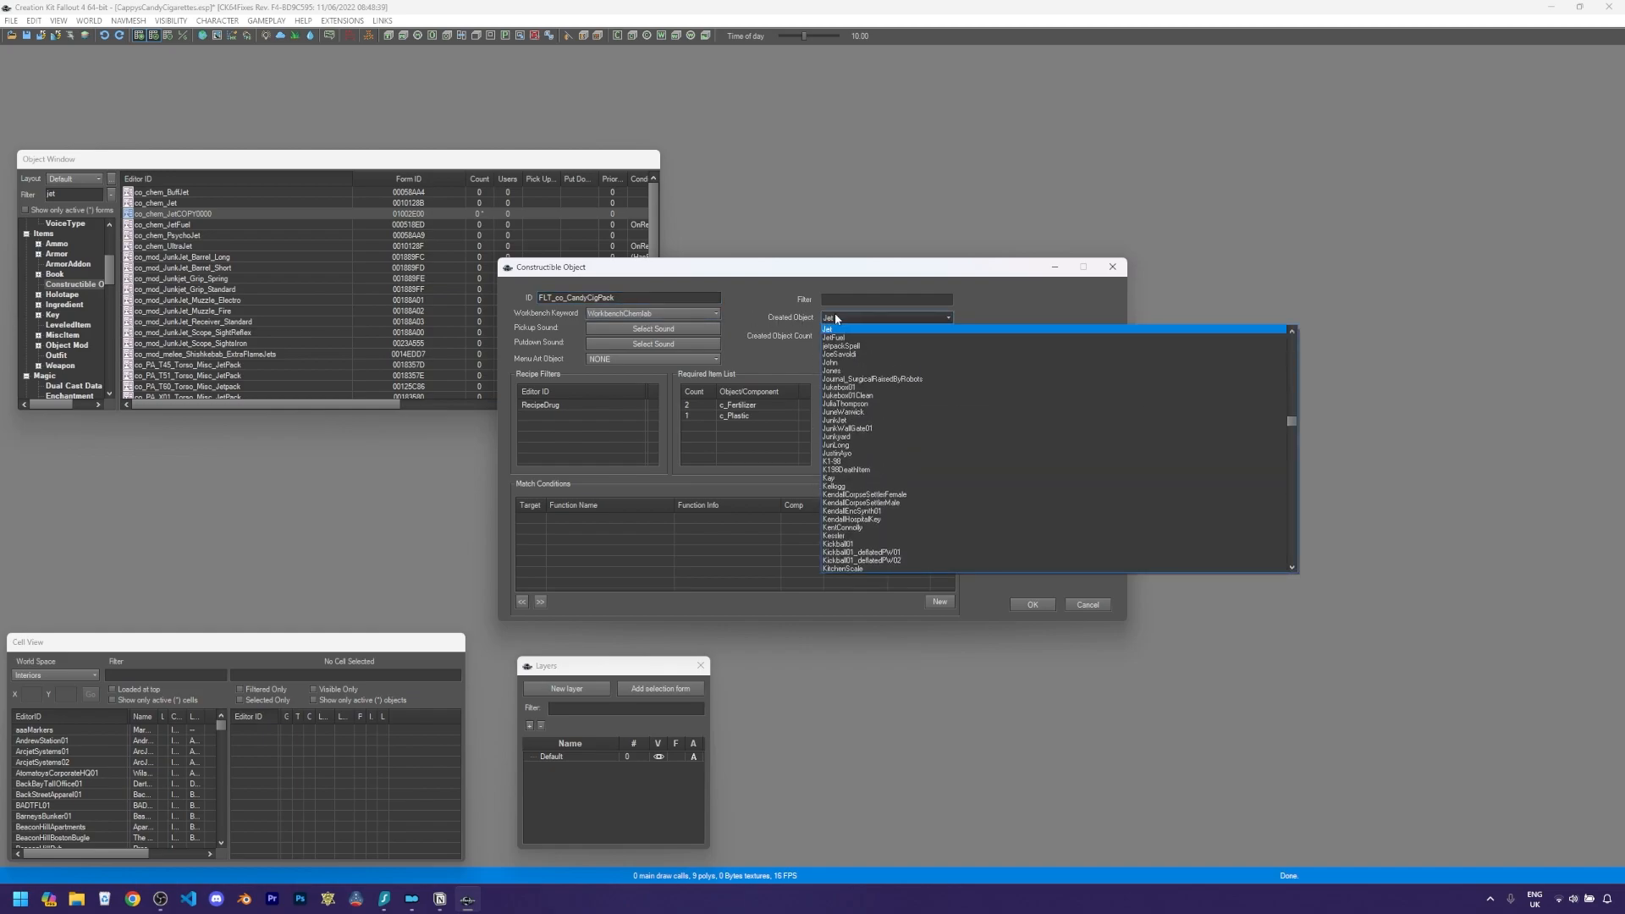
pyautogui.write('flt')
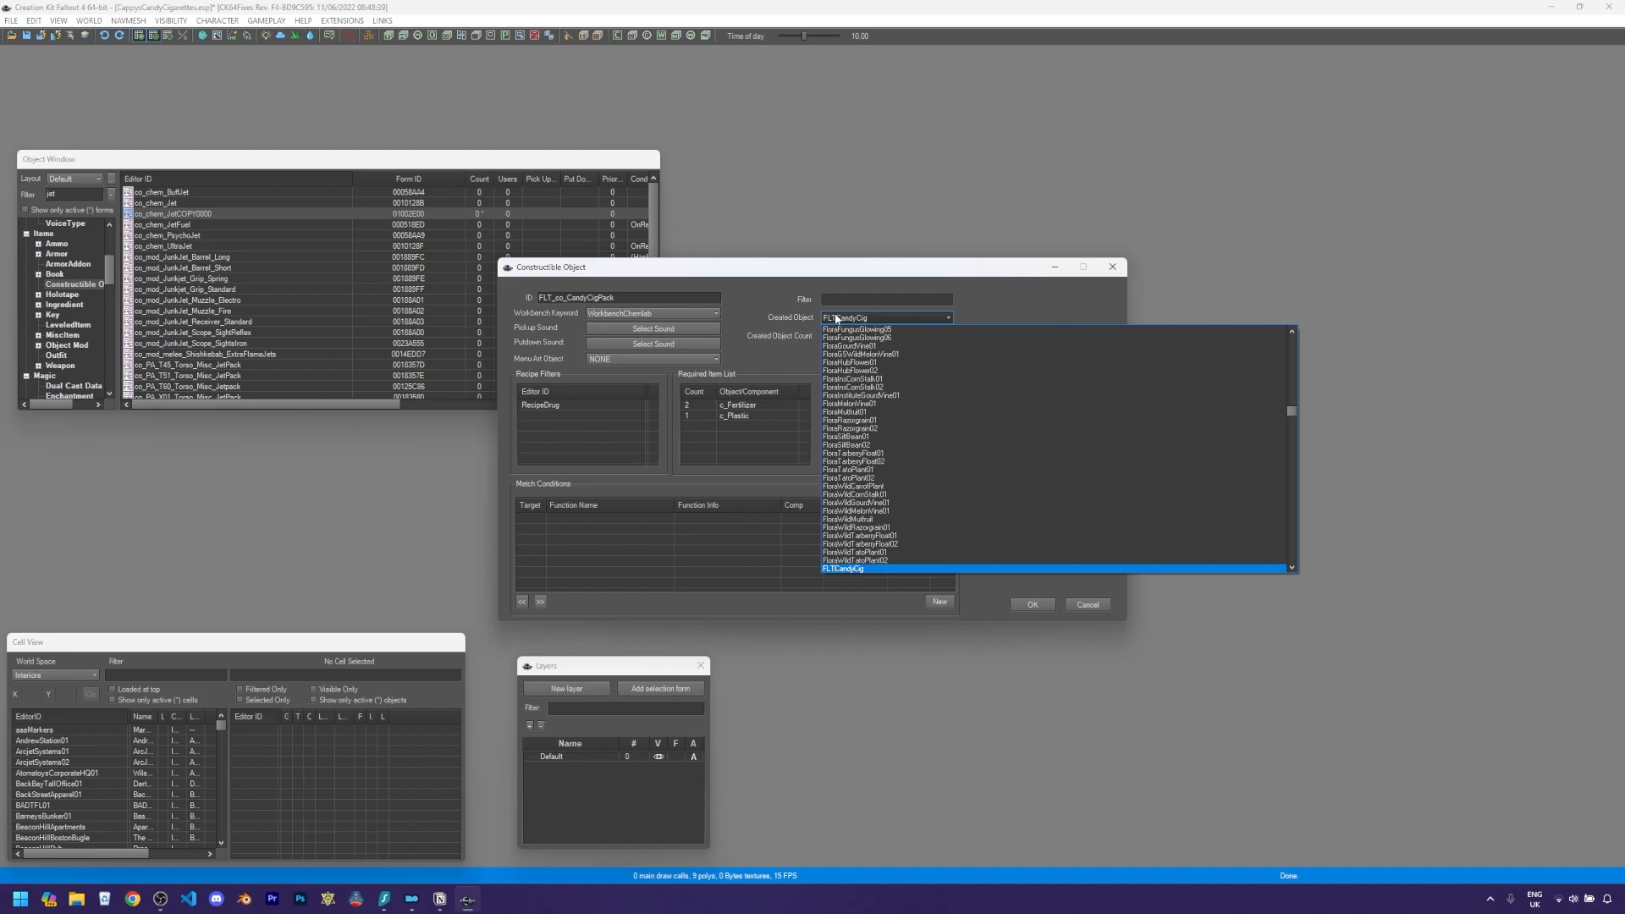
pyautogui.press('Down')
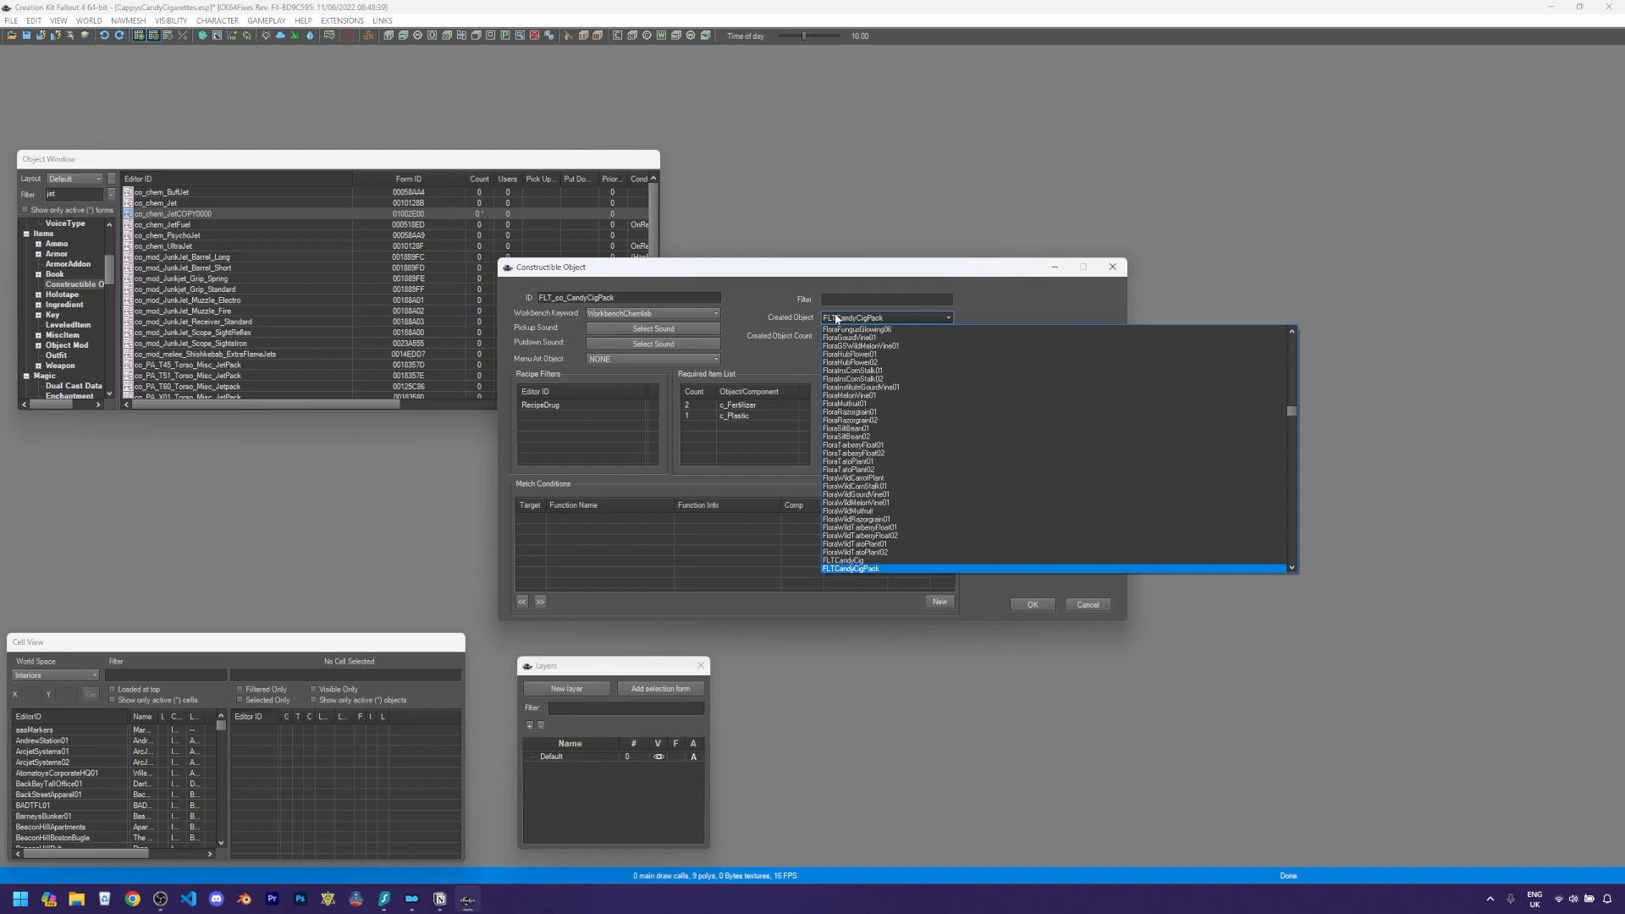
pyautogui.press('Return')
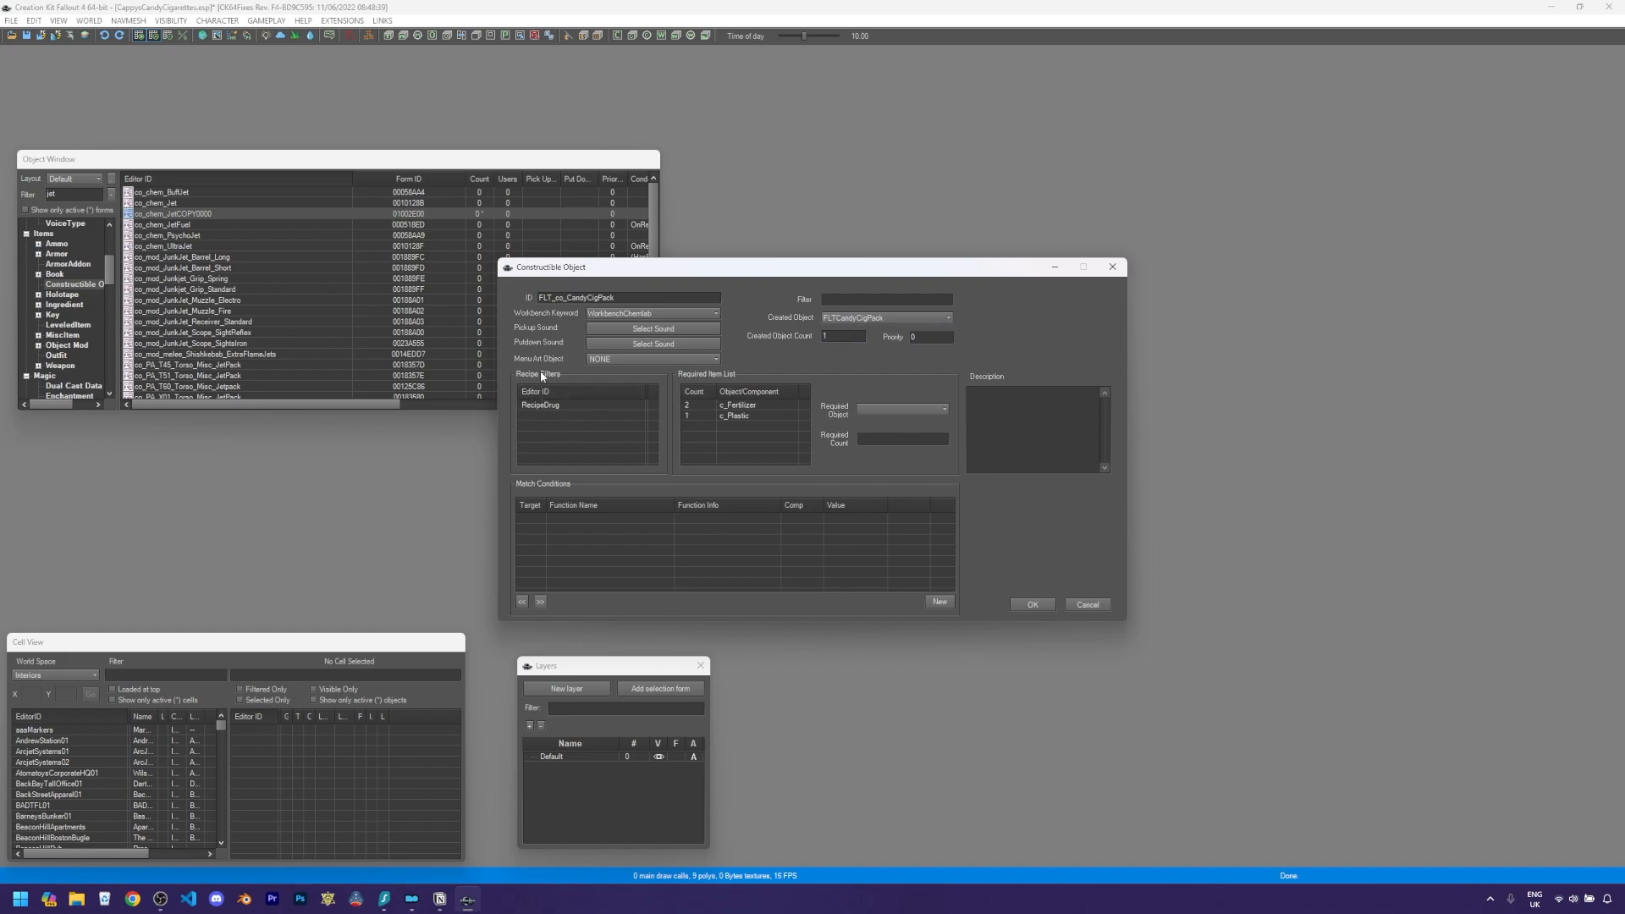
pyautogui.rightClick(557, 414)
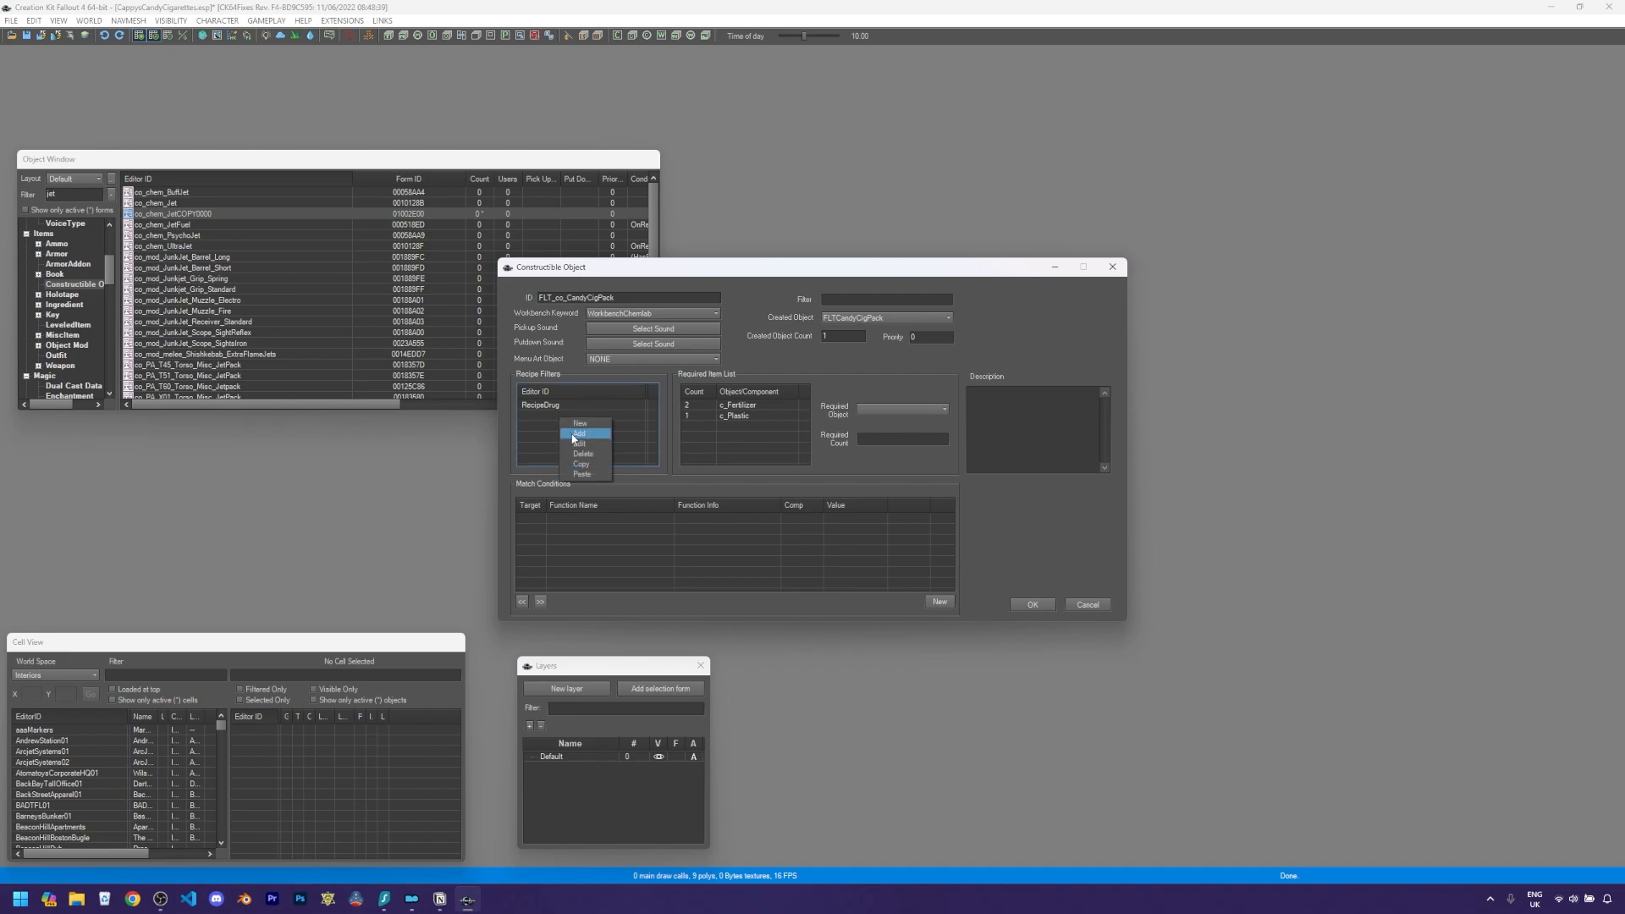
pyautogui.click(579, 435)
pyautogui.write('recipe')
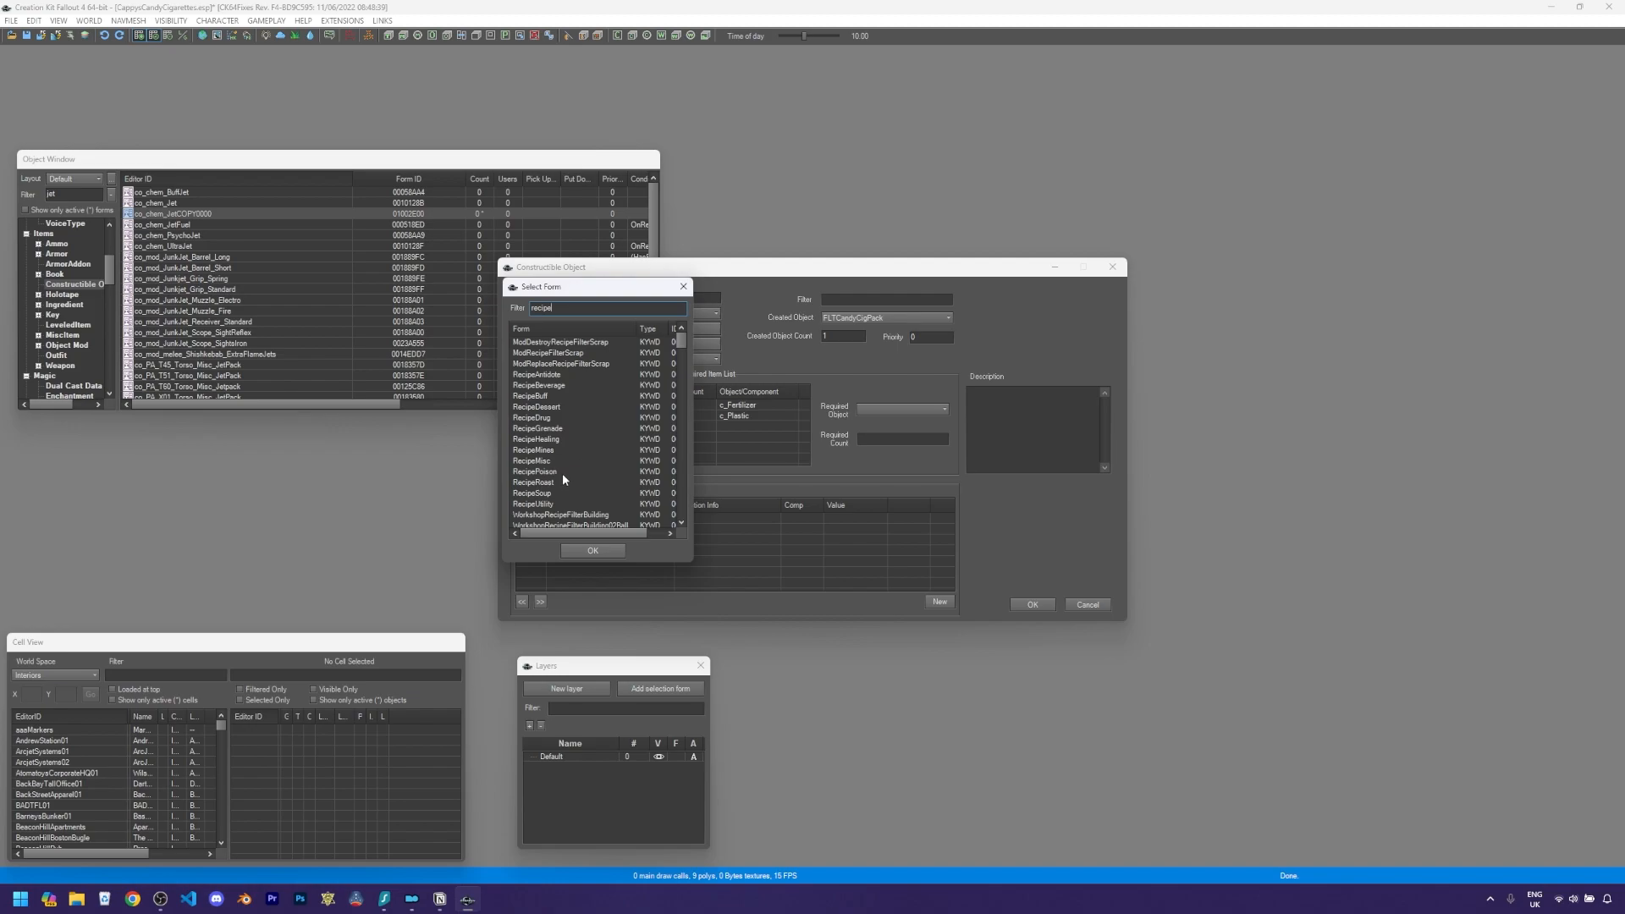
pyautogui.scroll(-1, 558, 480)
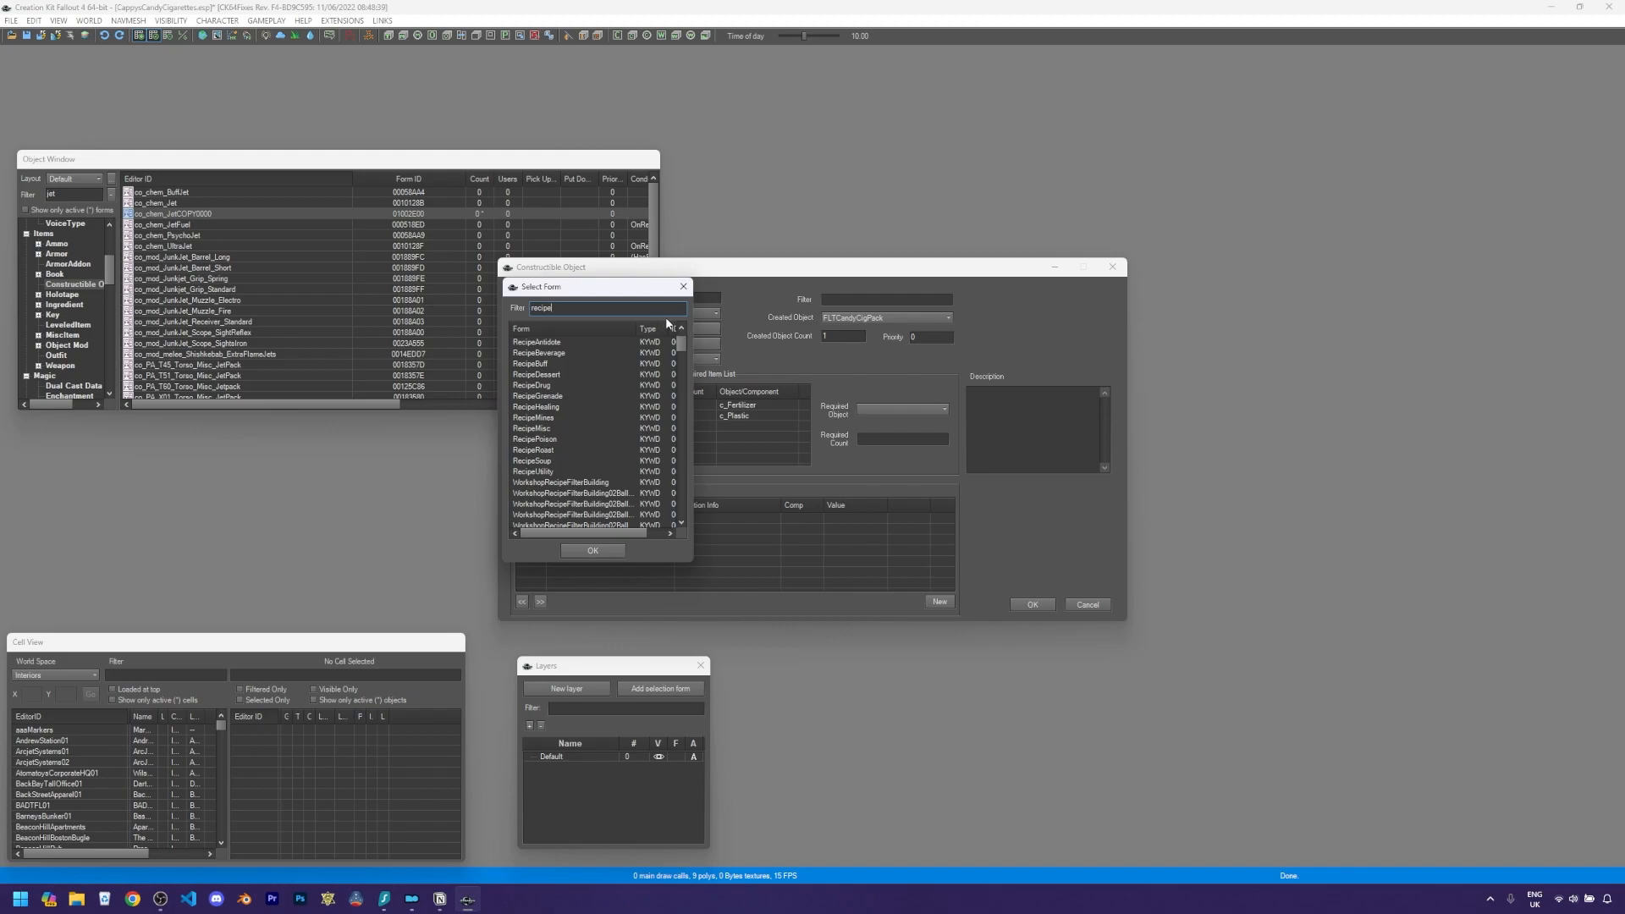
pyautogui.click(683, 287)
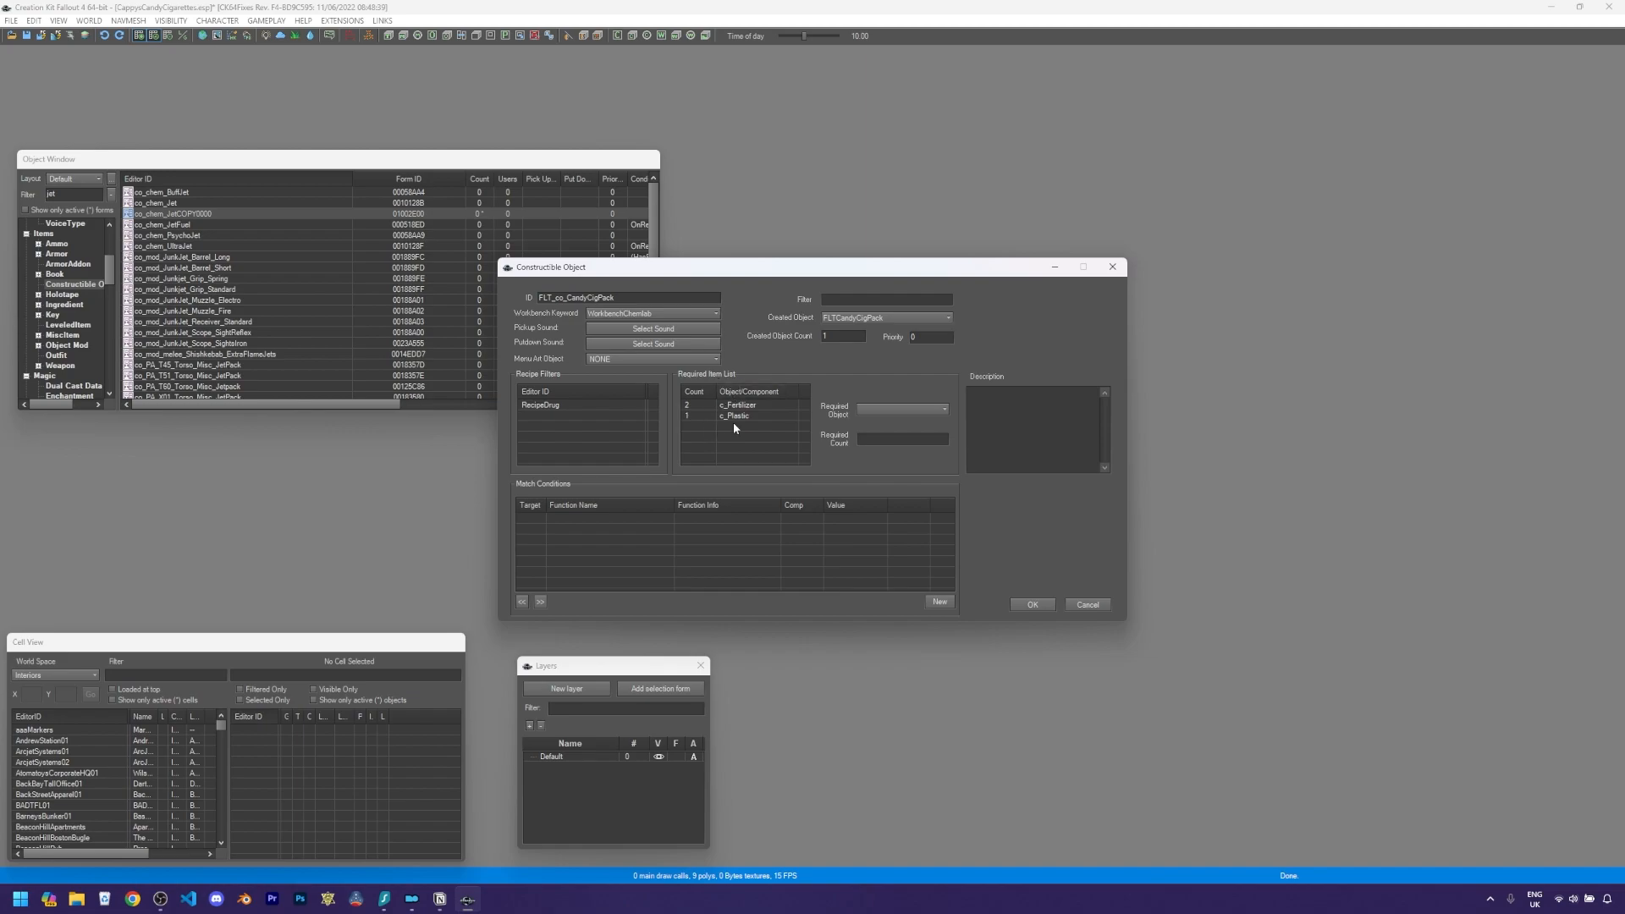
# - Remove both existing components, c_Fertilizer and c_Plastic, from the required item list
pyautogui.moveTo(724, 436); pyautogui.dragTo(737, 413)
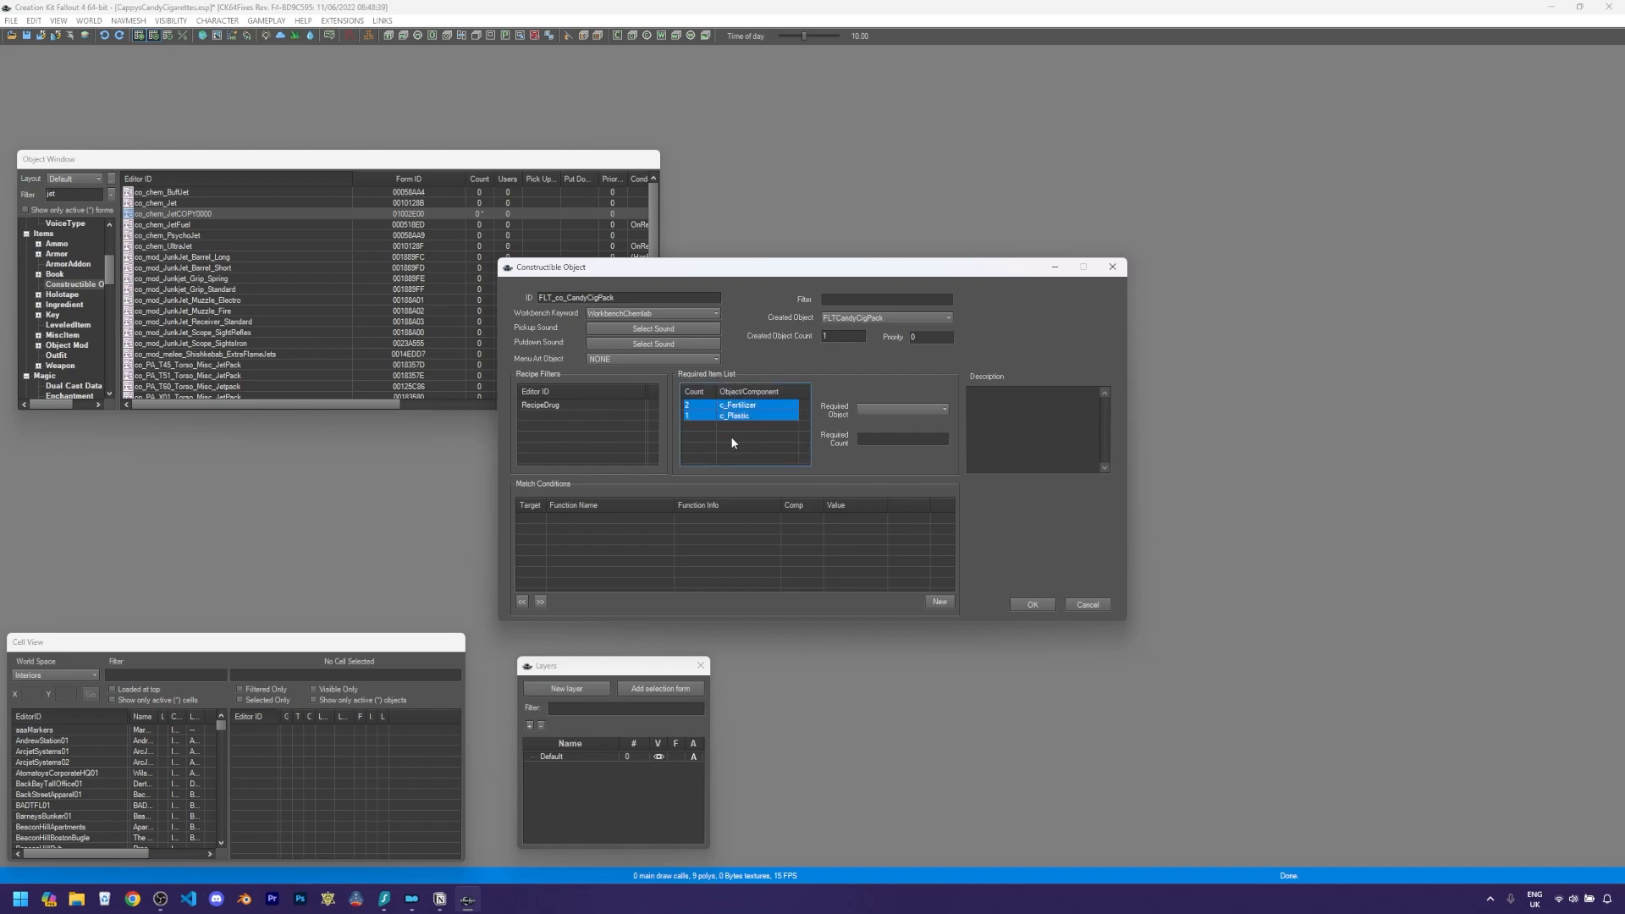
pyautogui.click(732, 441)
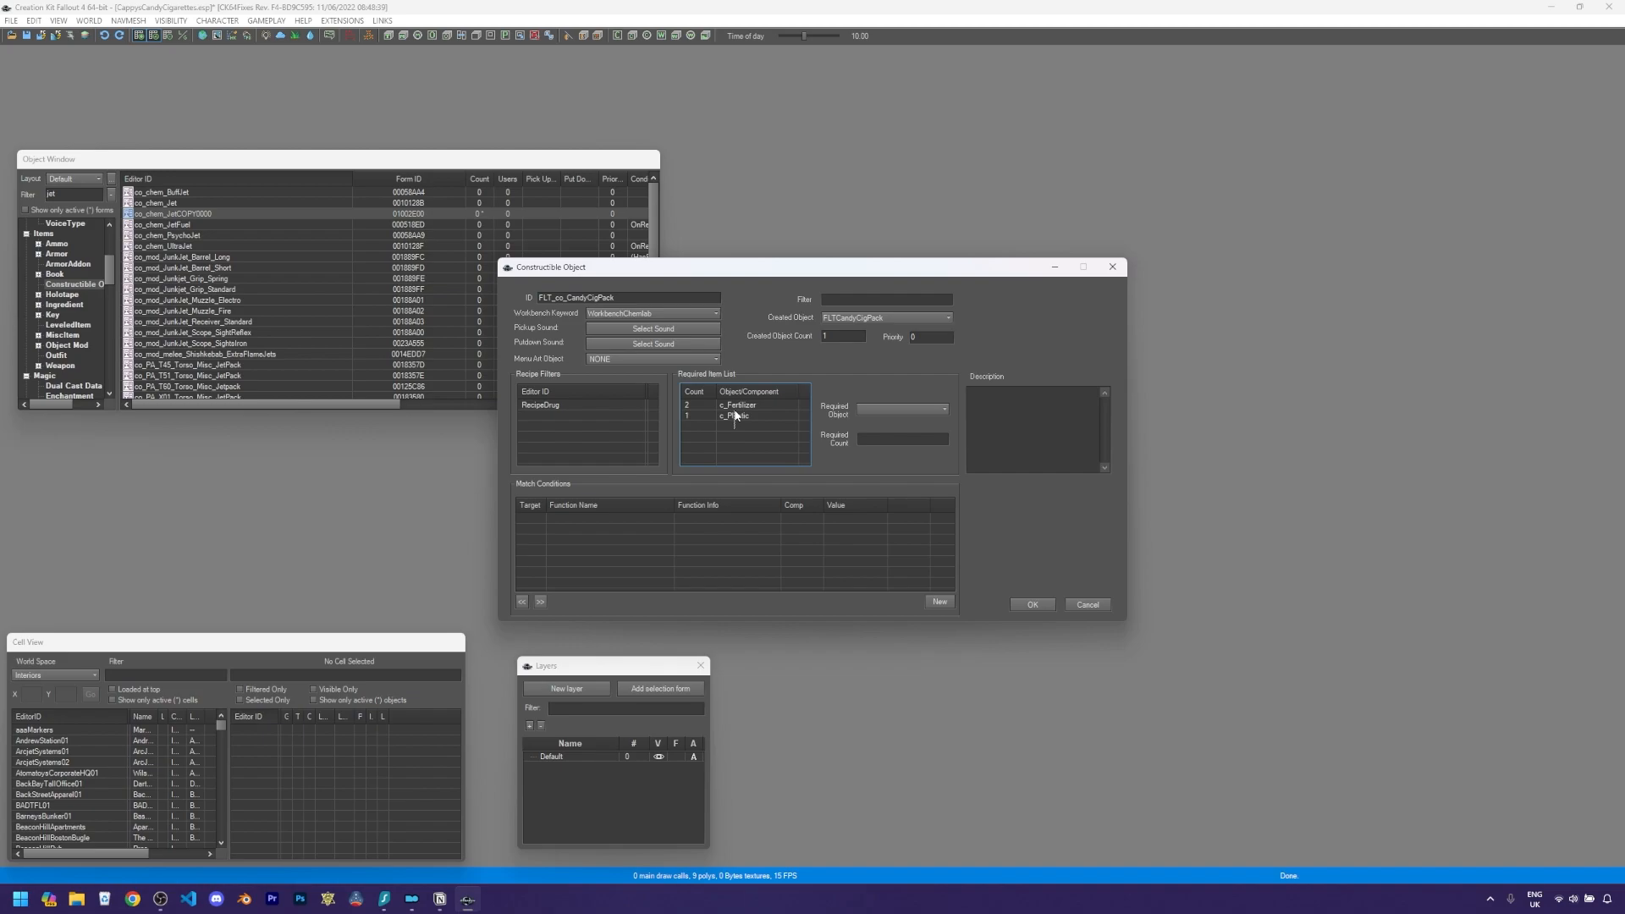
pyautogui.moveTo(735, 415); pyautogui.dragTo(737, 407)
pyautogui.rightClick(738, 410)
pyautogui.click(759, 422)
# - Add SugarBombs to the required item list with a count of 1
pyautogui.rightClick(724, 432)
pyautogui.click(745, 435)
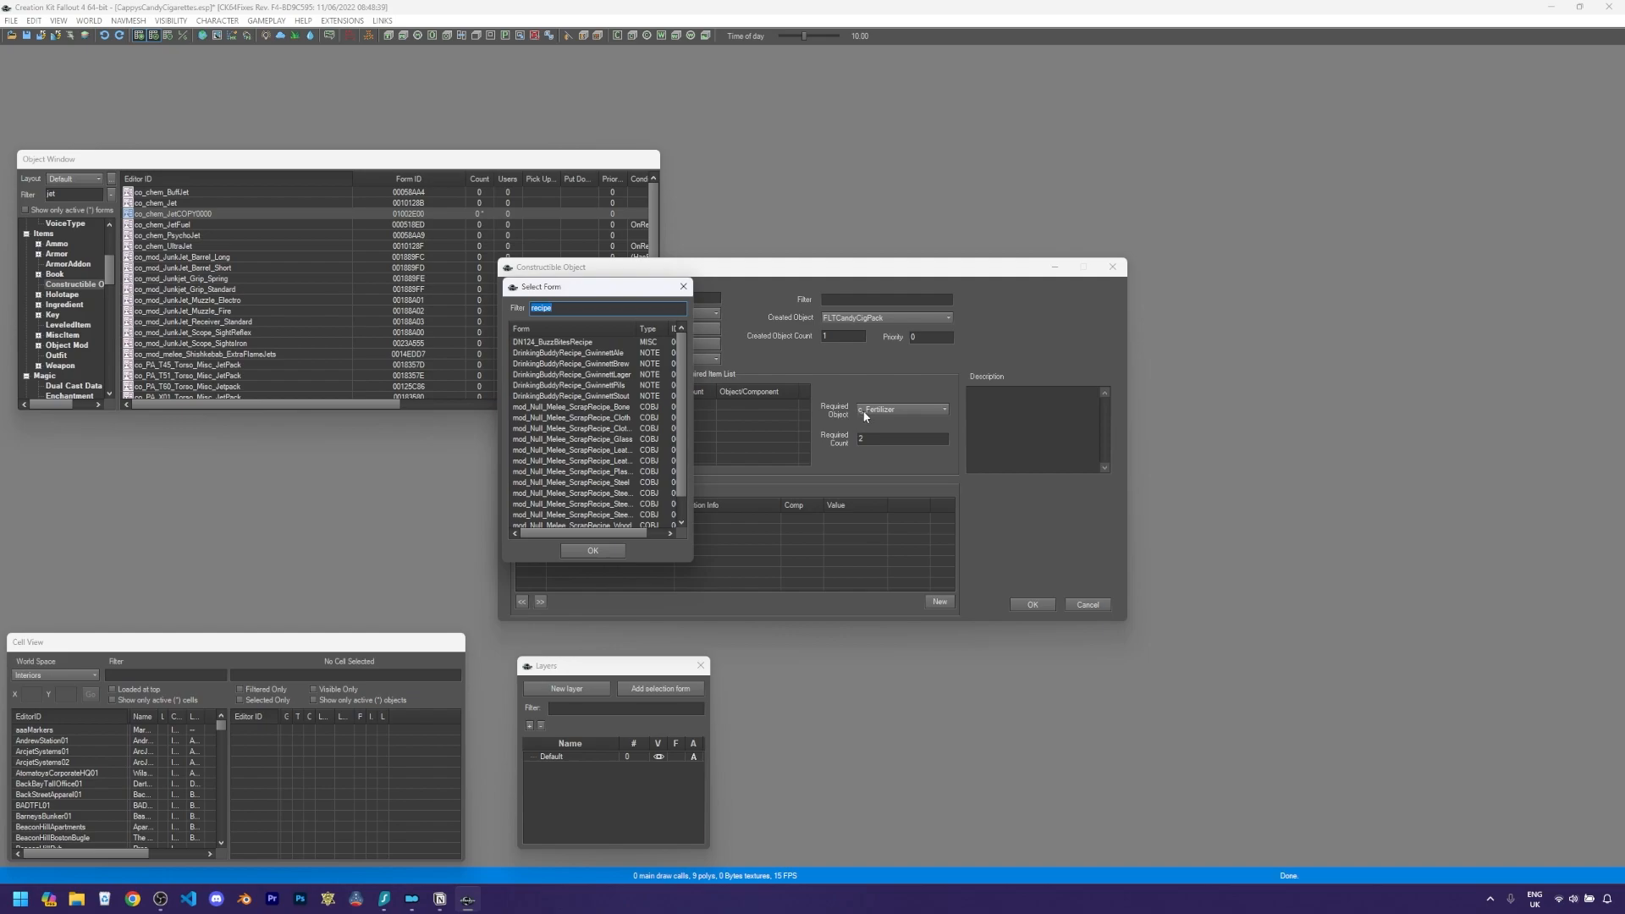
pyautogui.write('c_')
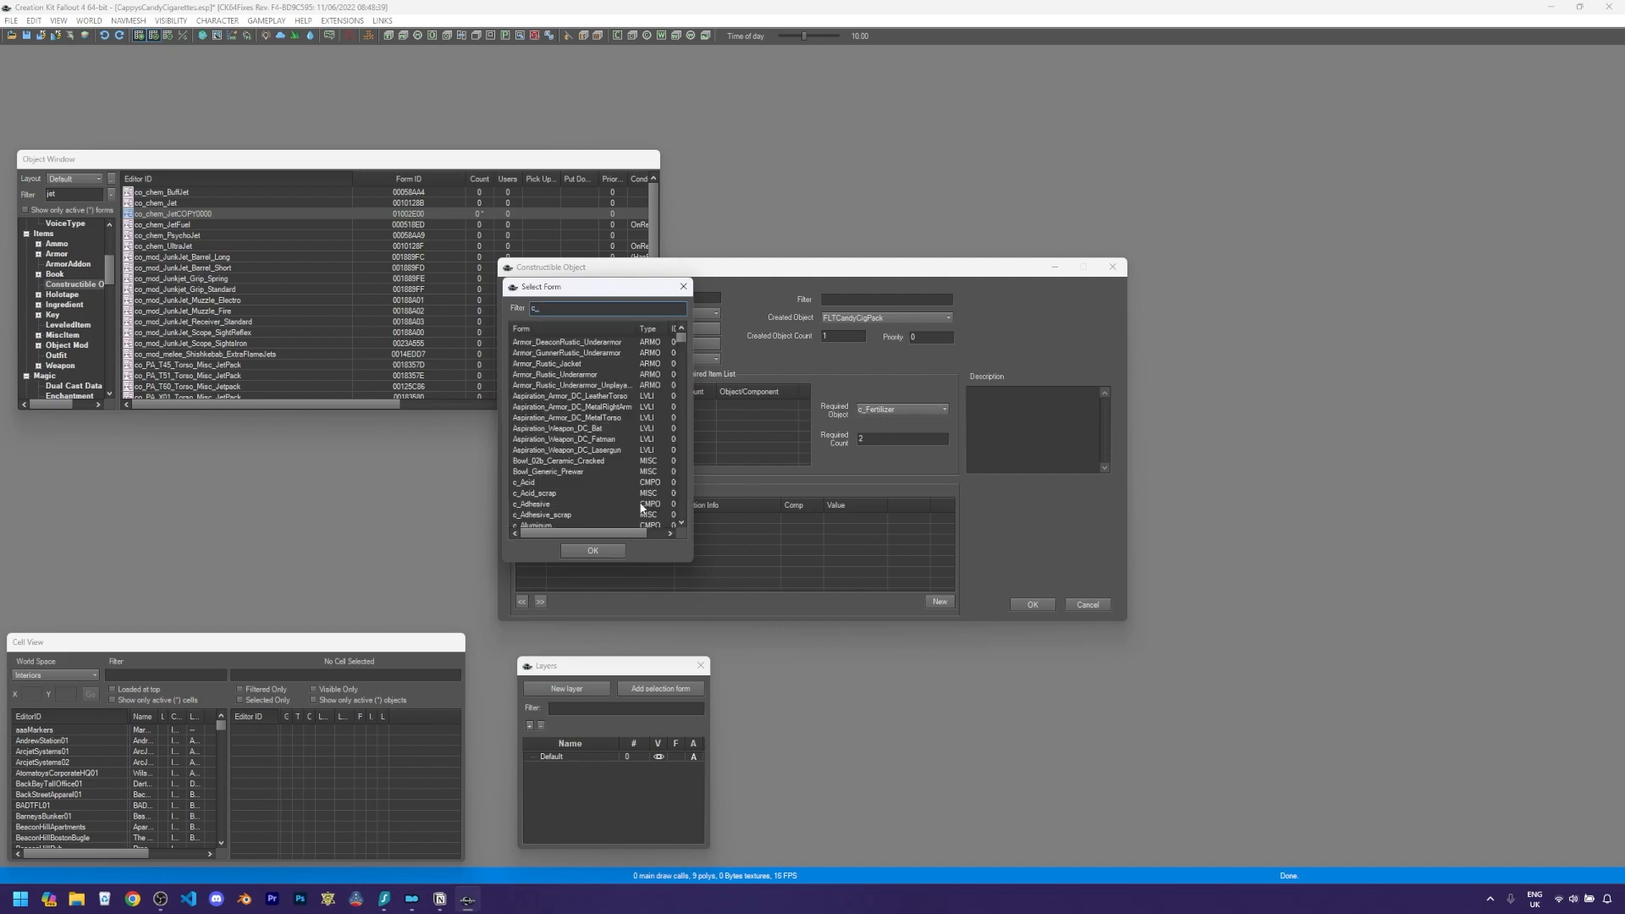
pyautogui.scroll(-2, 588, 506)
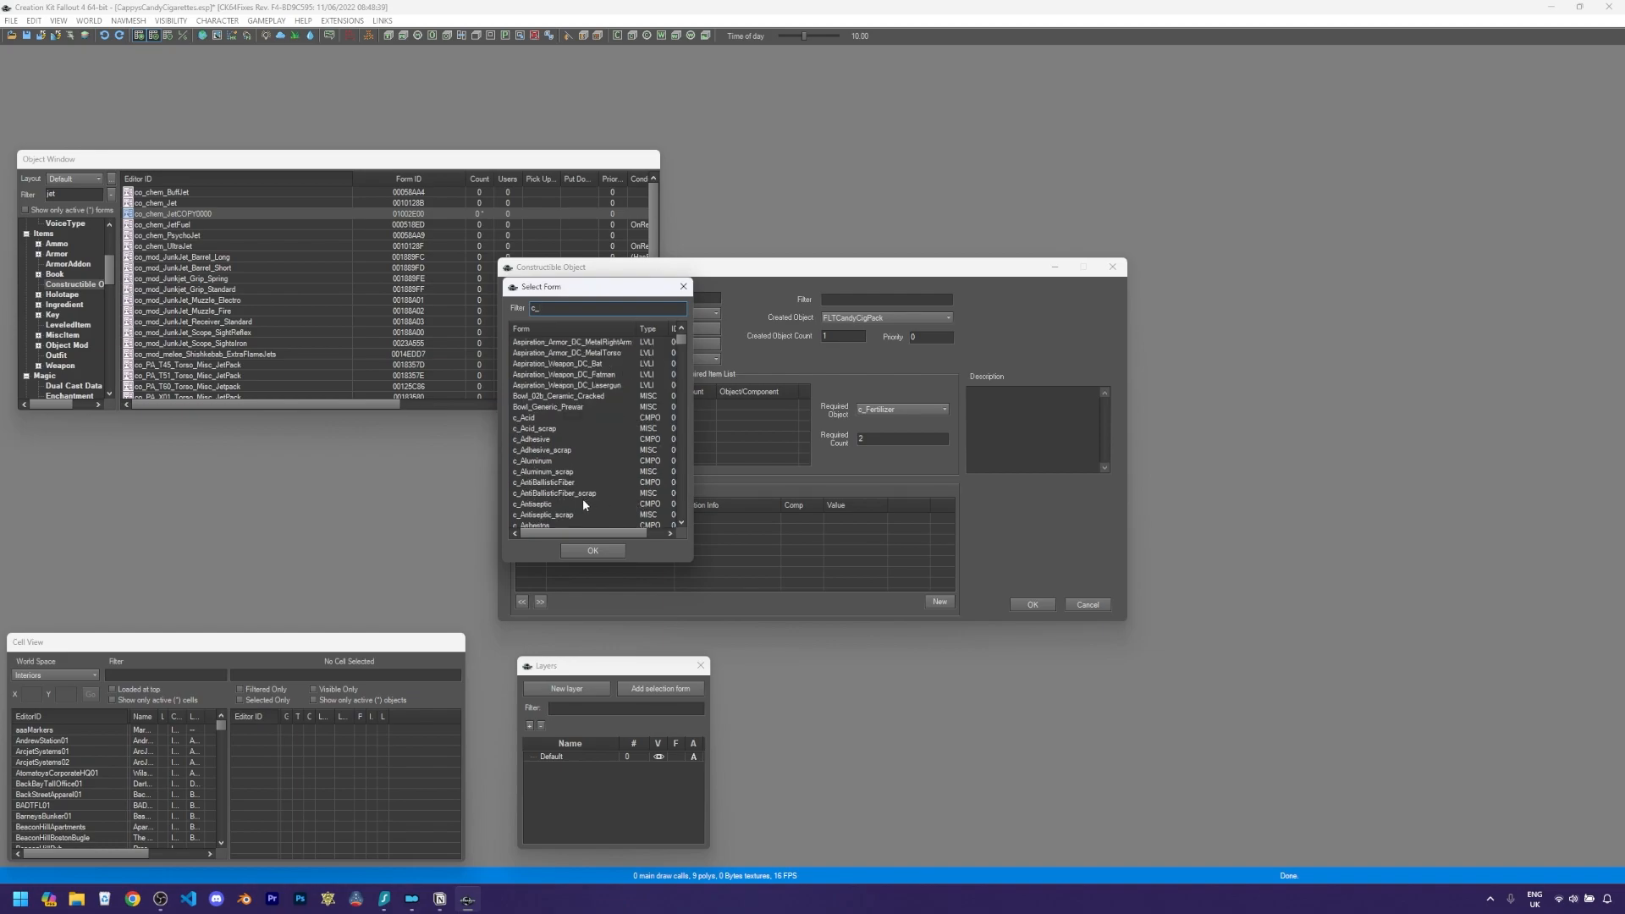
pyautogui.scroll(-7, 567, 505)
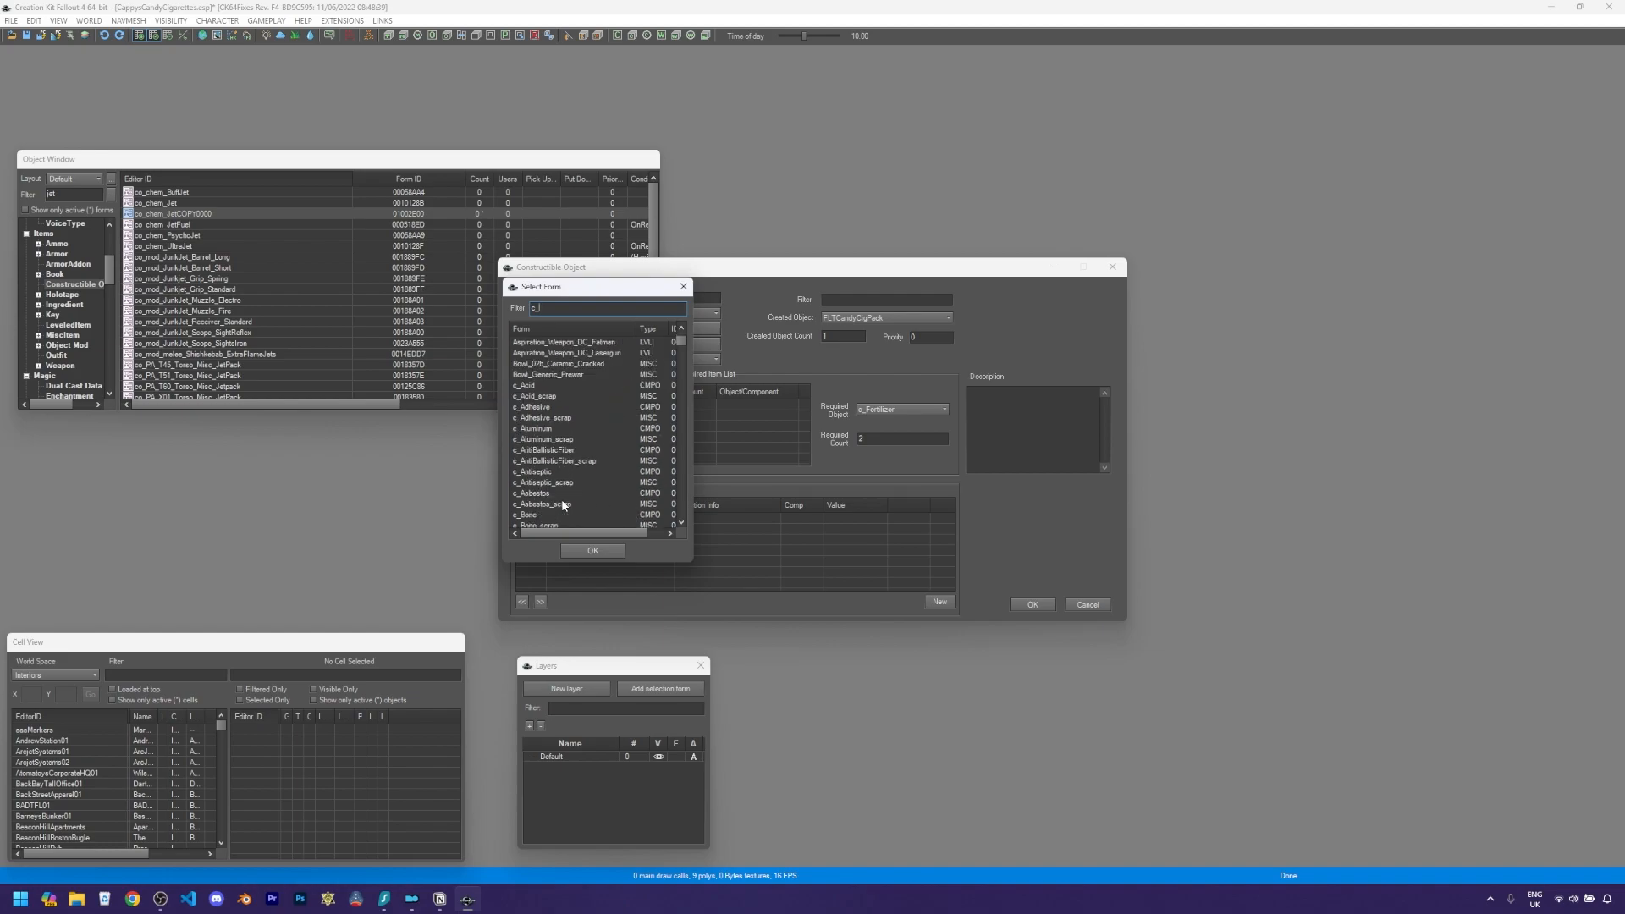
pyautogui.scroll(-6, 563, 498)
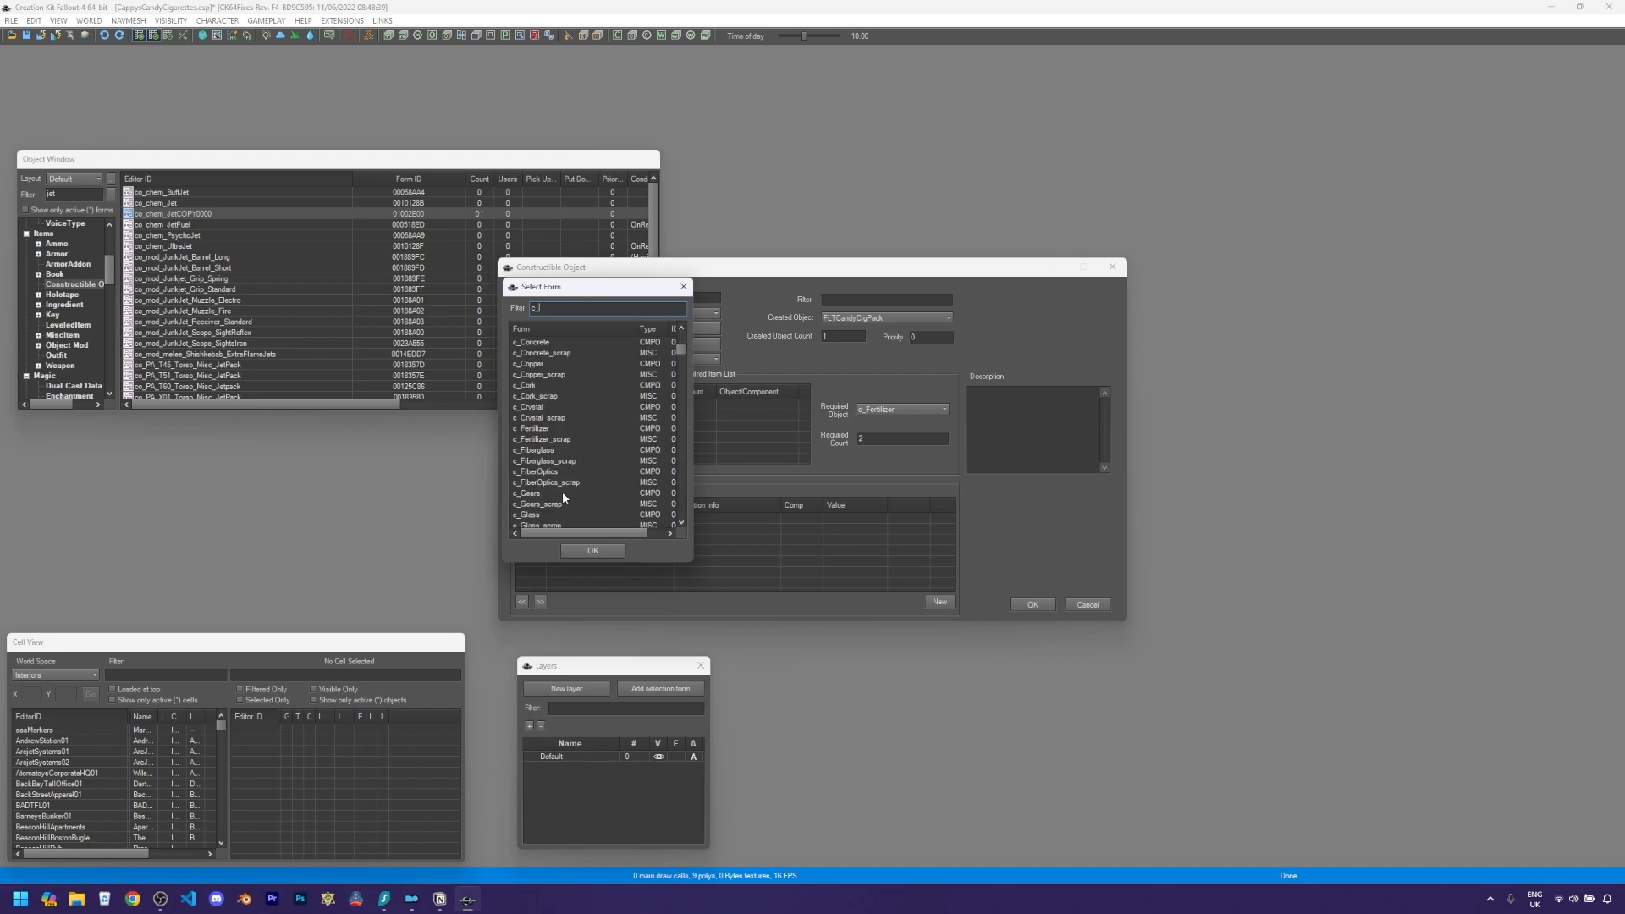
pyautogui.scroll(-3, 562, 491)
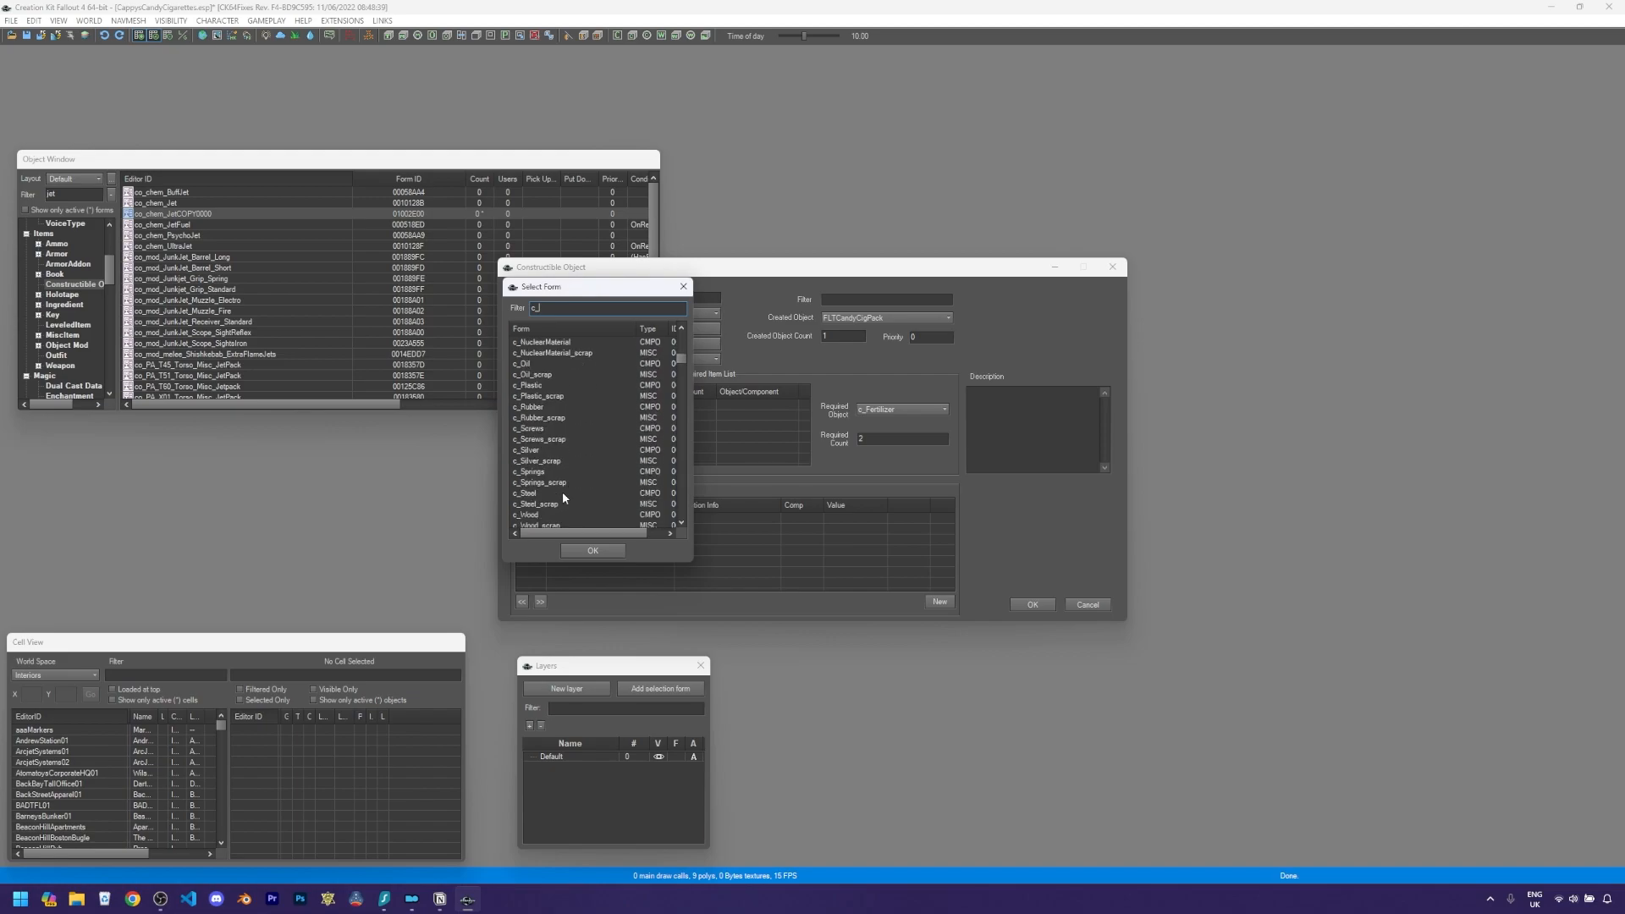
pyautogui.scroll(1, 565, 494)
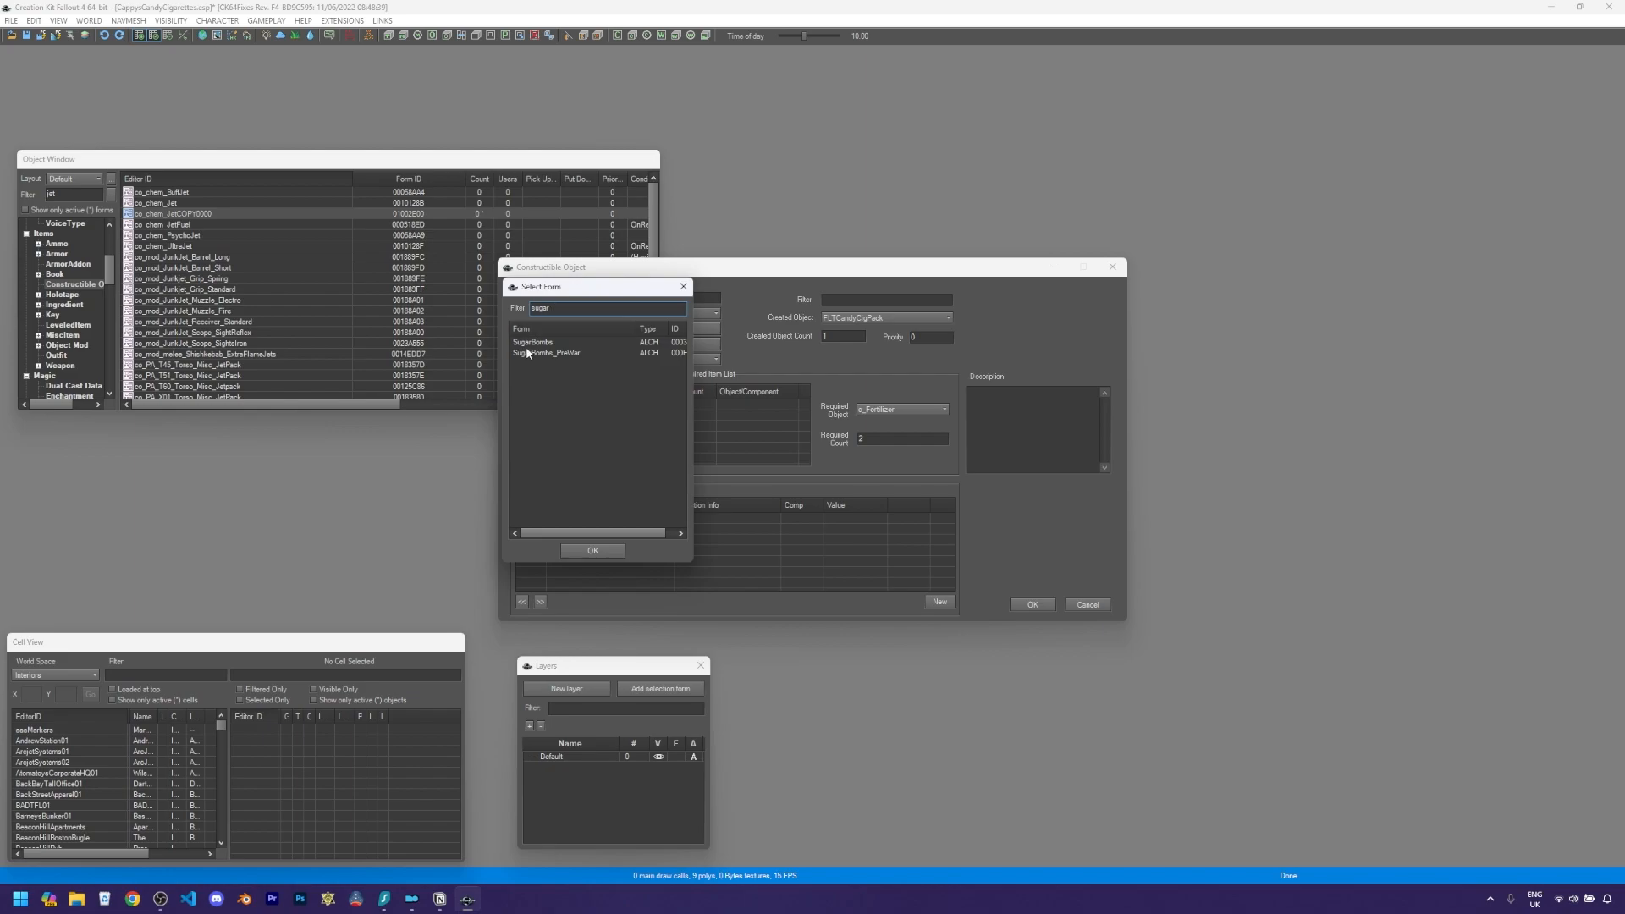
pyautogui.click(532, 343)
pyautogui.click(591, 551)
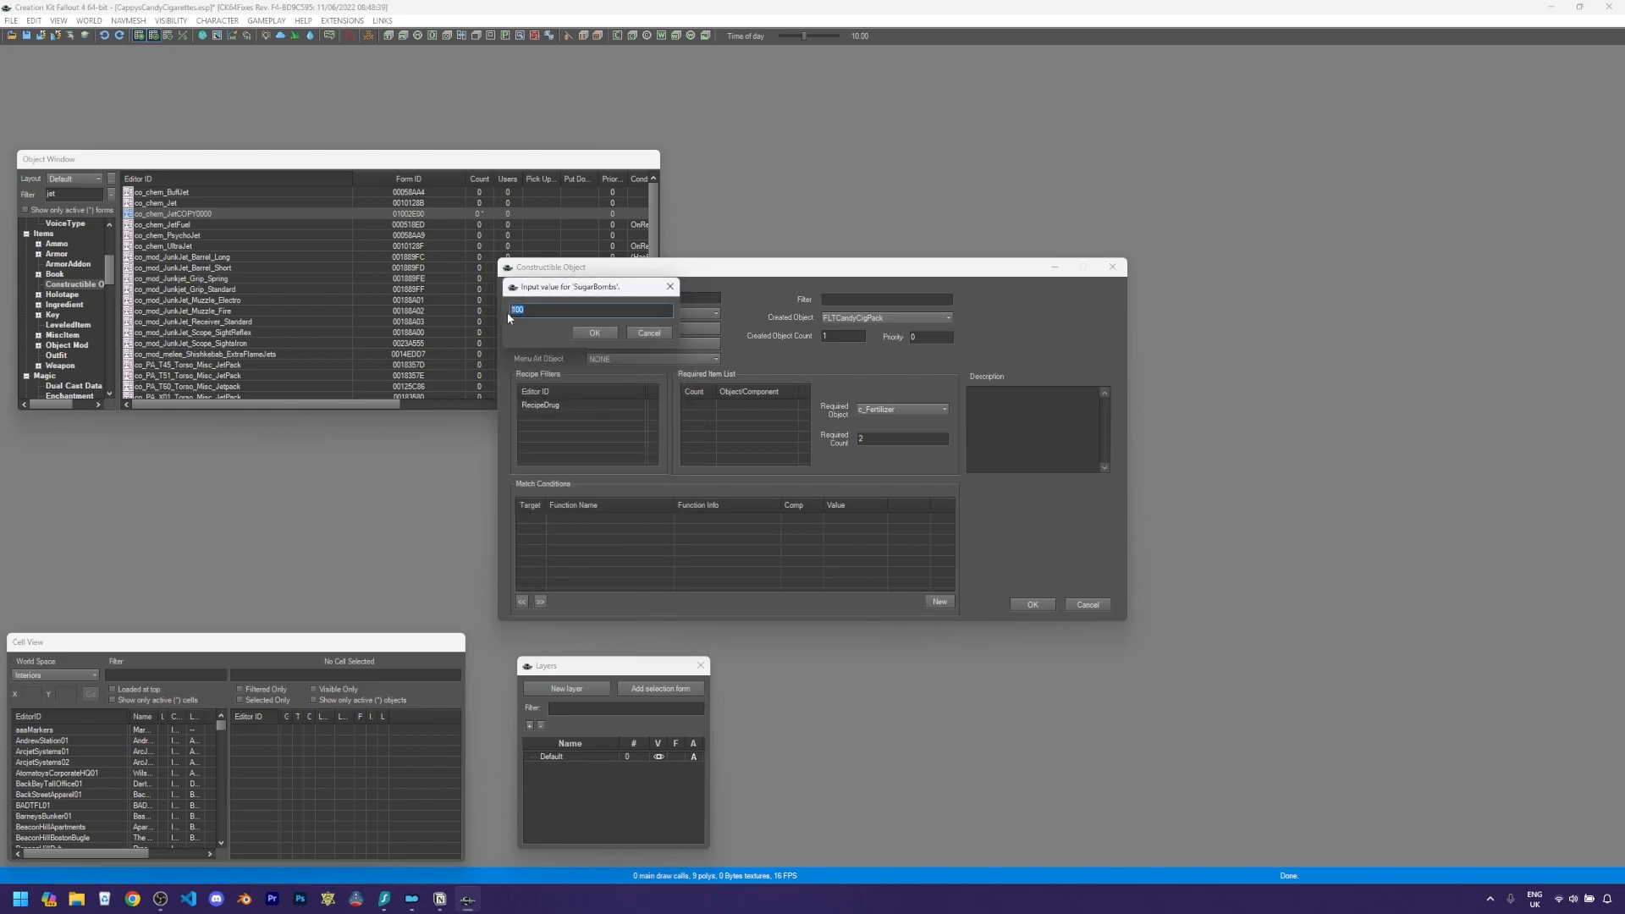
pyautogui.click(600, 332)
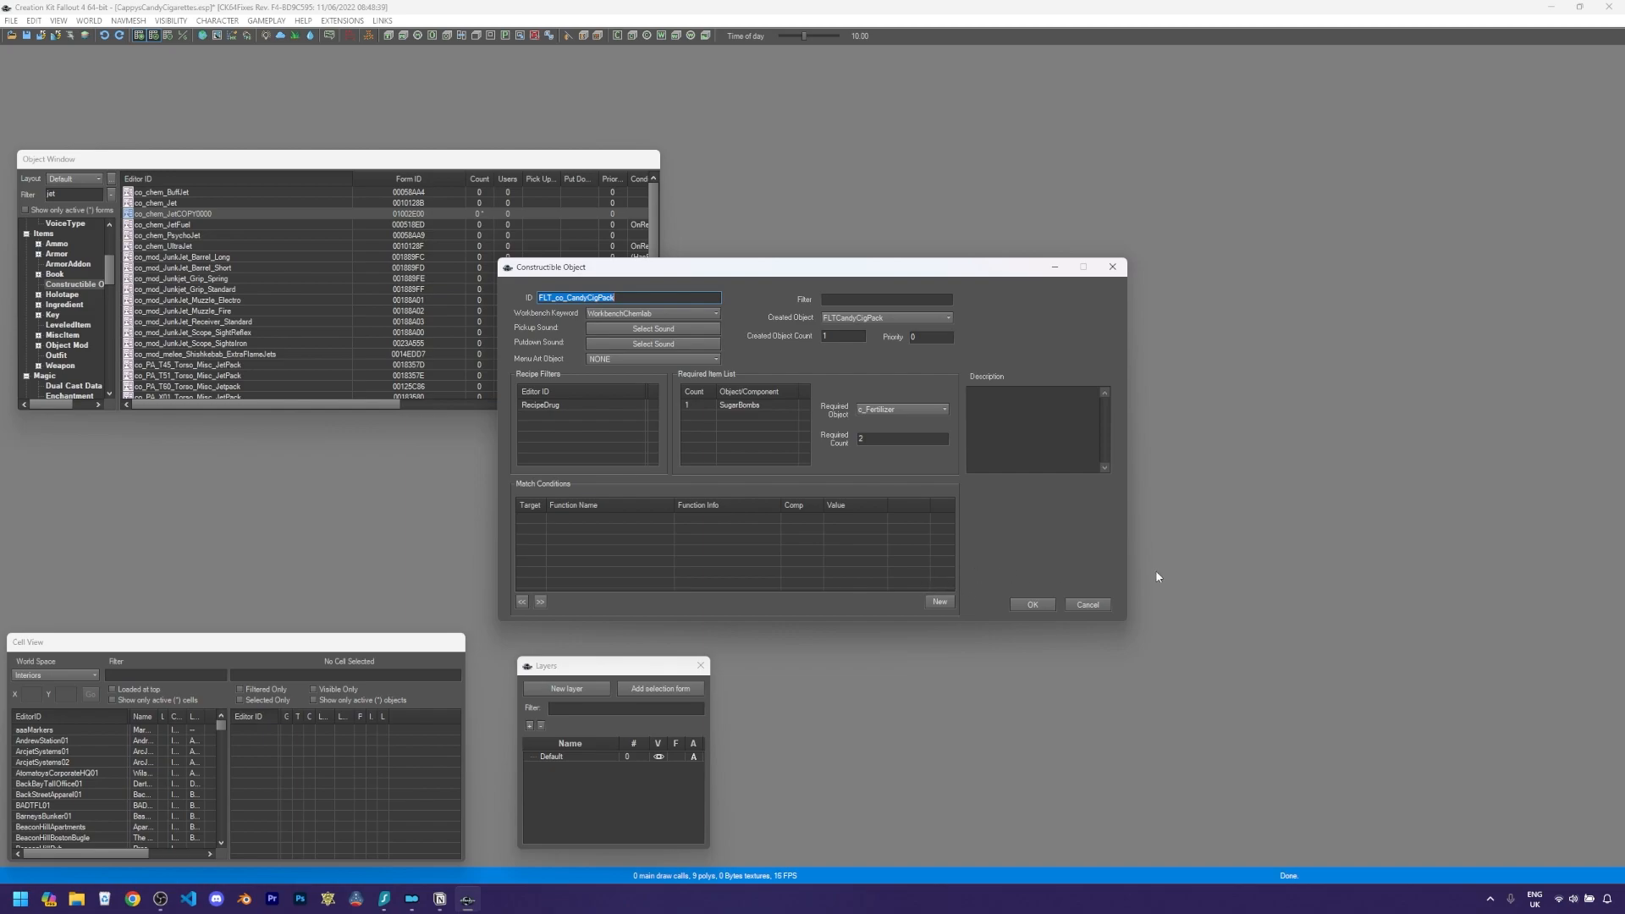
# - Save the recipe as the renamed existing form instead of creating a new form
pyautogui.click(1033, 604)
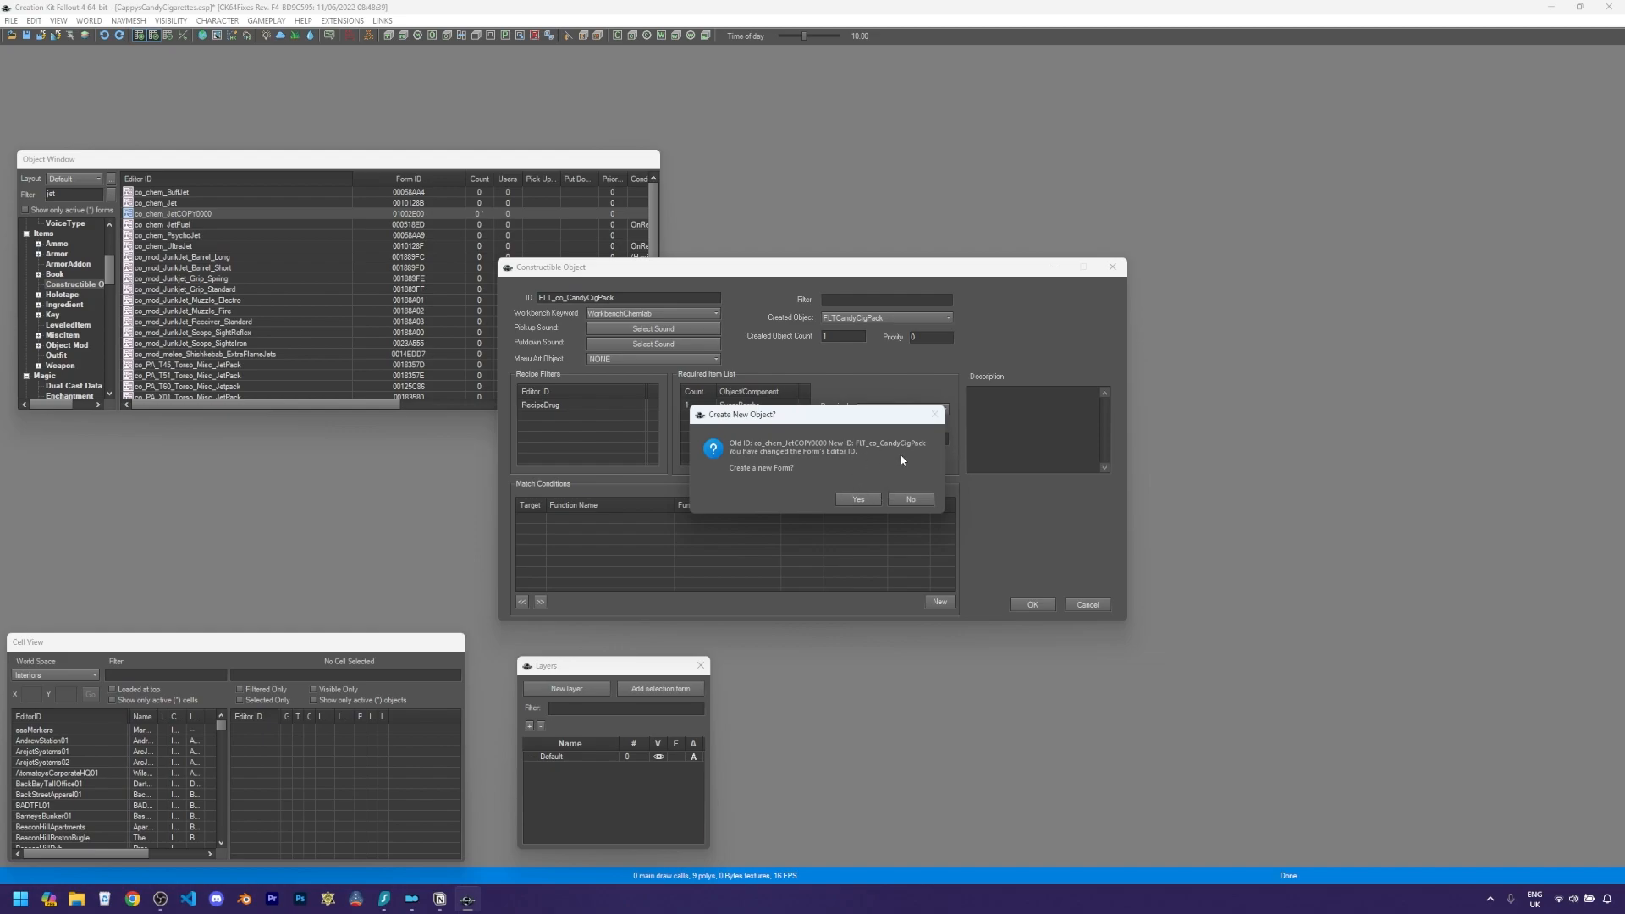
pyautogui.click(910, 500)
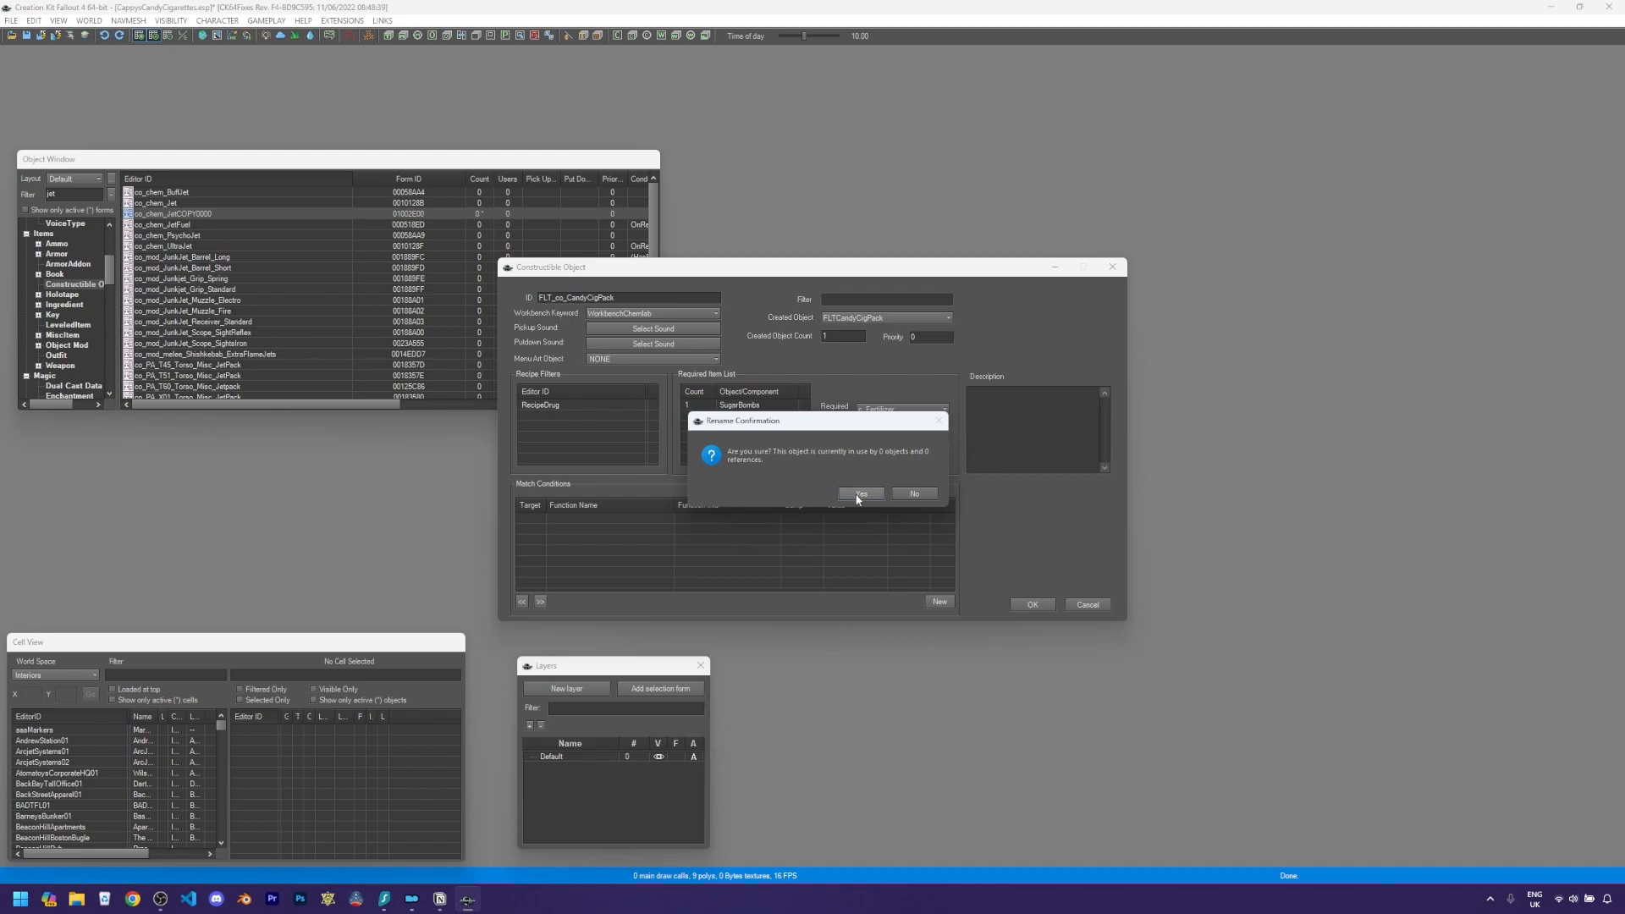
pyautogui.click(855, 494)
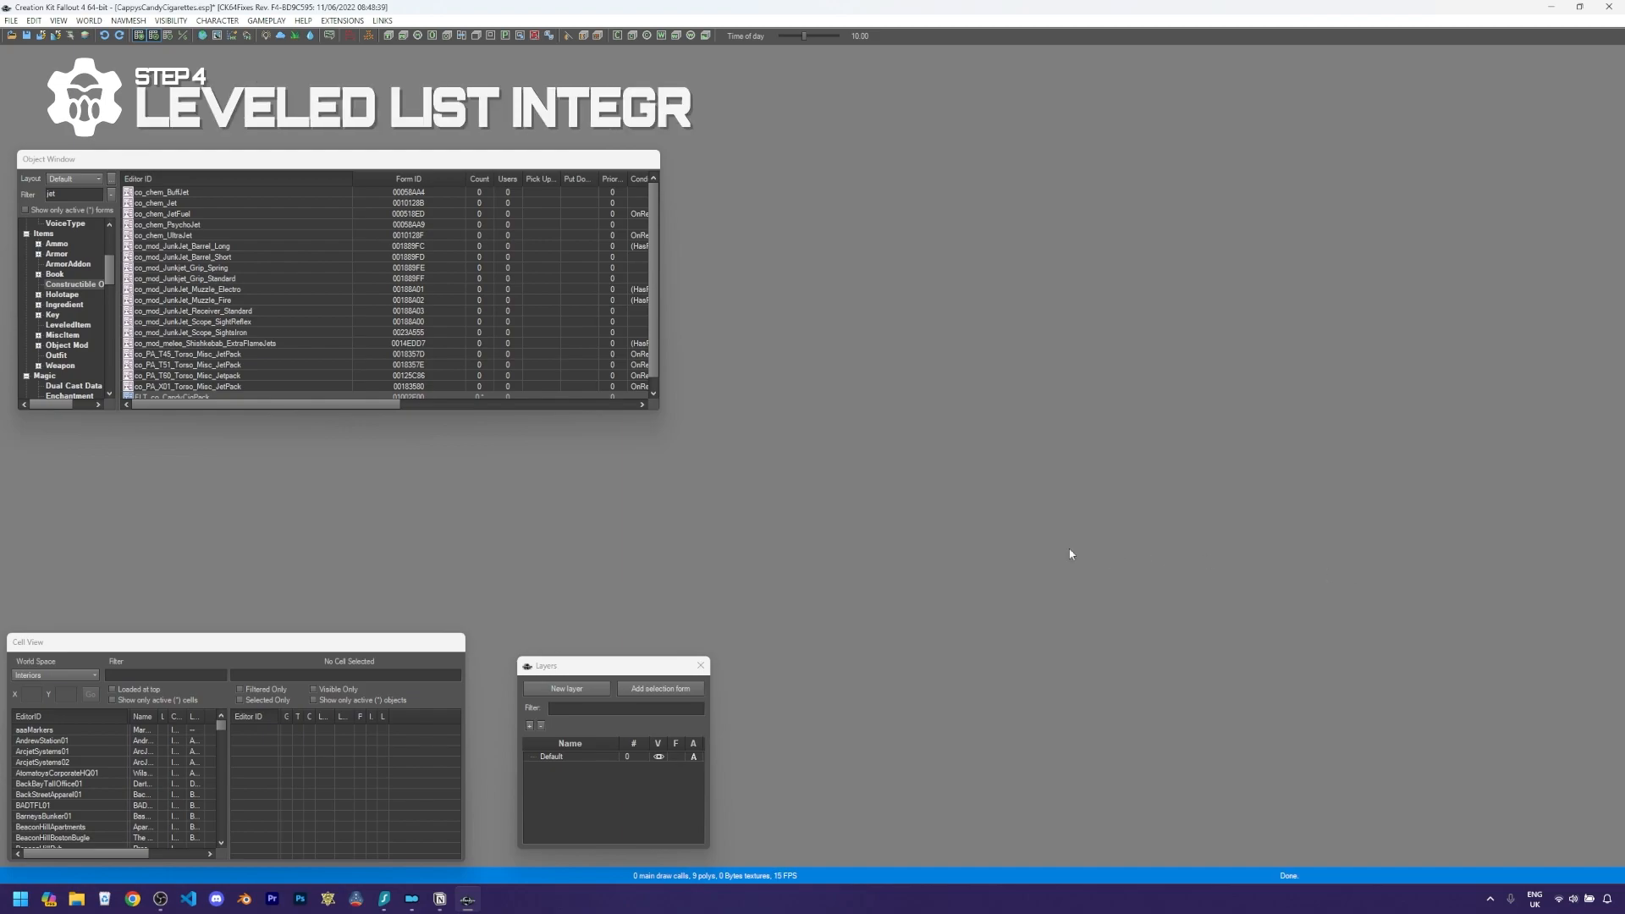
# - Create a new quest with the ID FLTCandyCigsQuest
pyautogui.scroll(5, 69, 329)
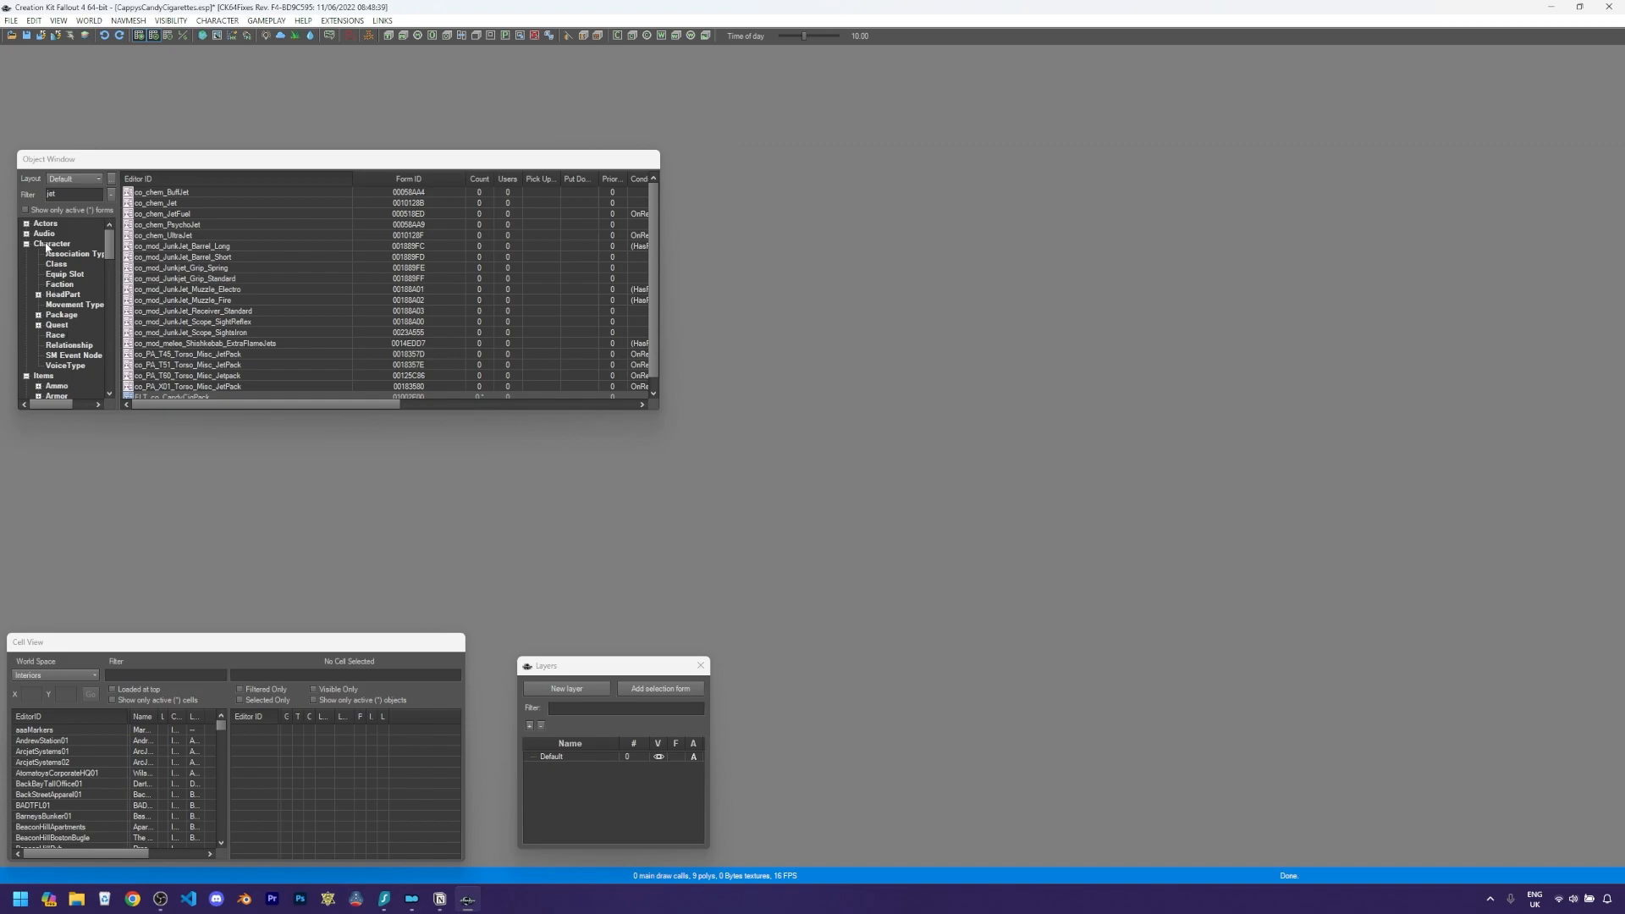
pyautogui.click(56, 326)
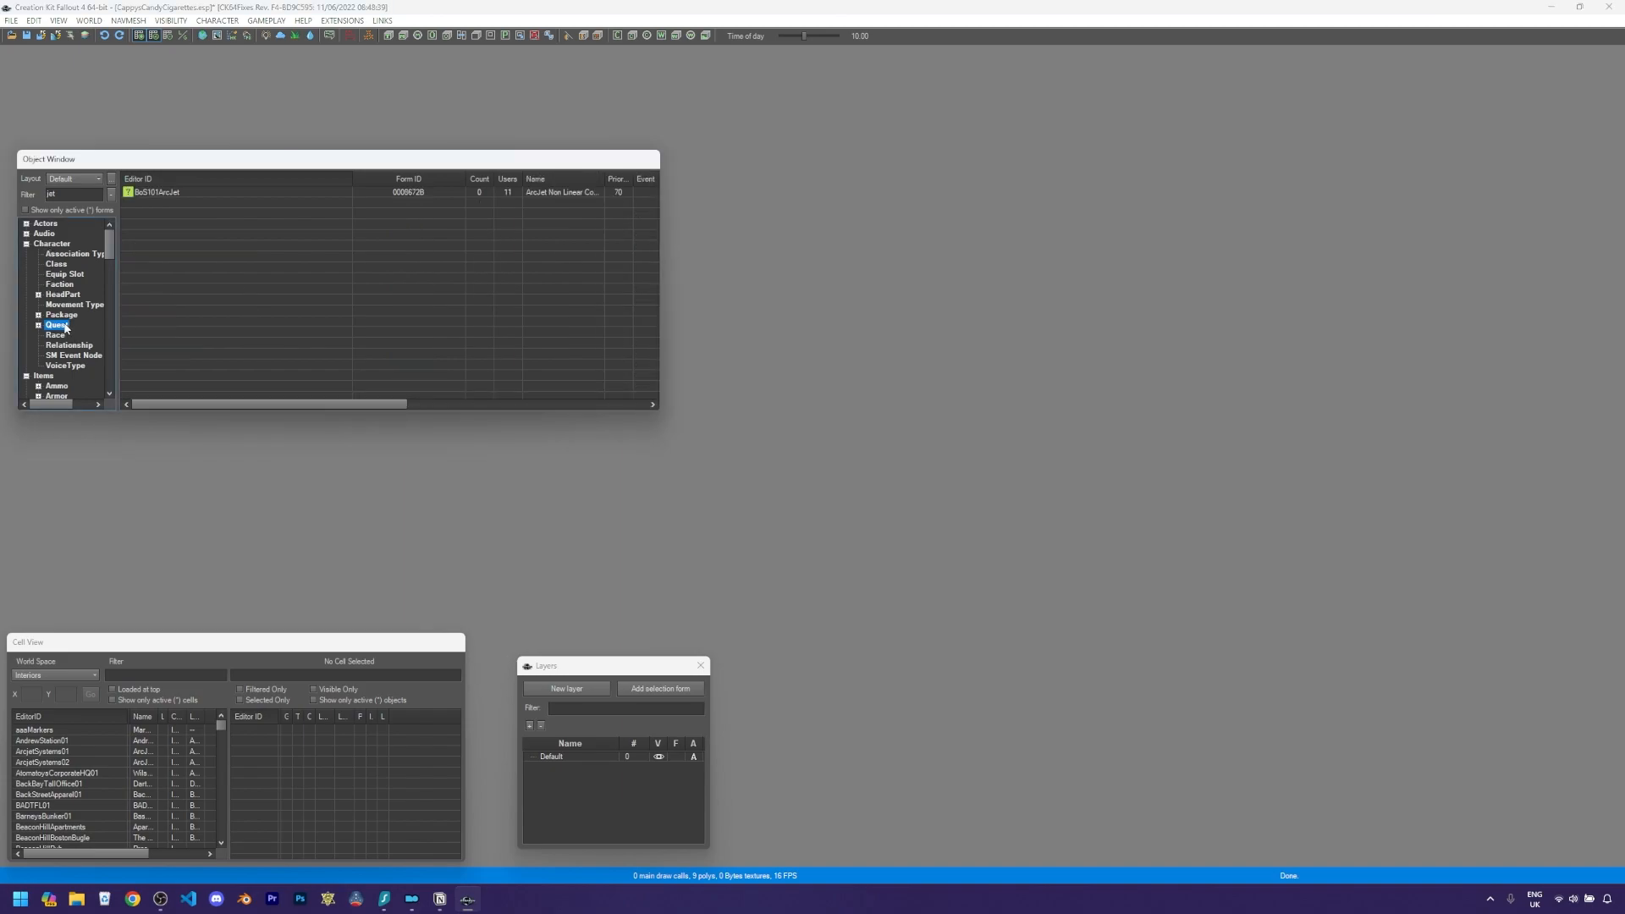
pyautogui.rightClick(191, 231)
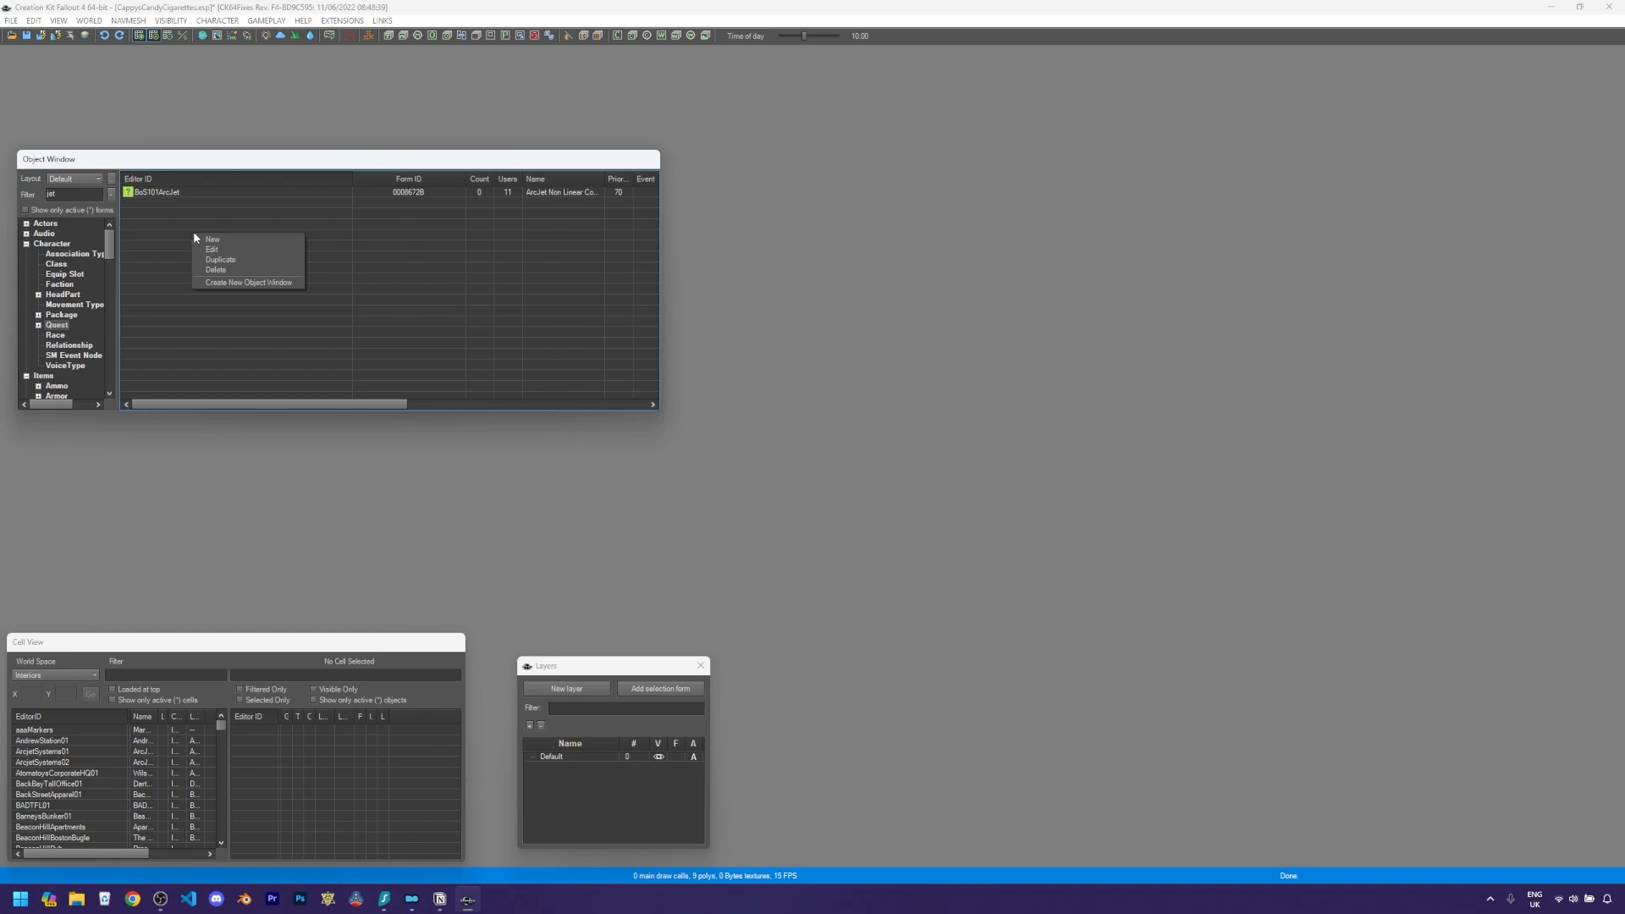
pyautogui.click(213, 241)
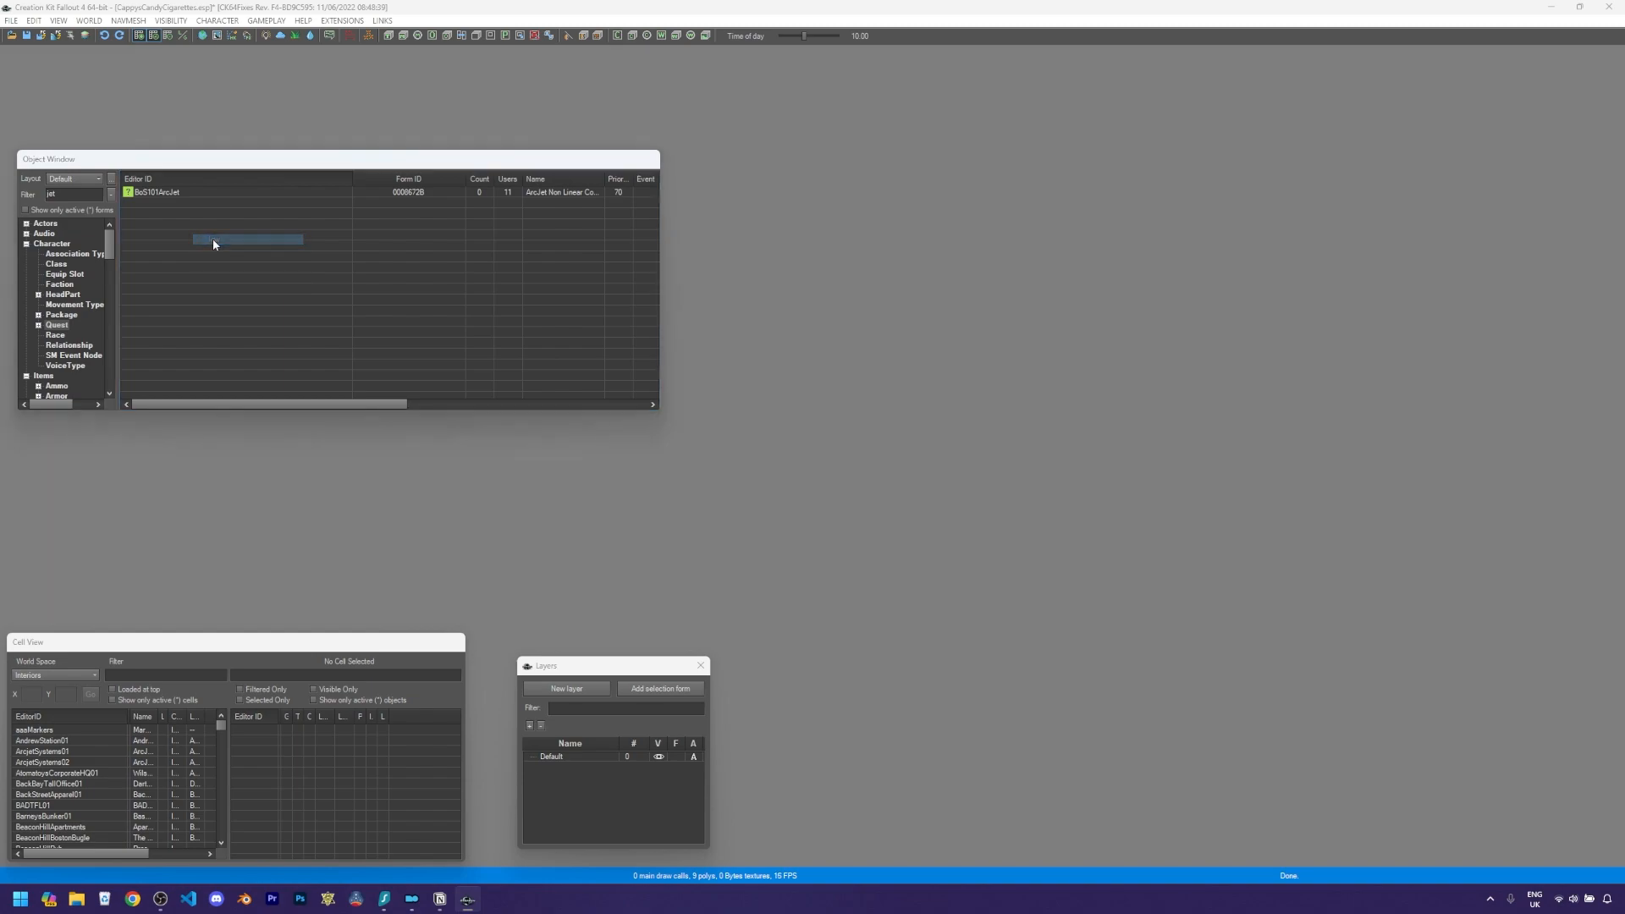
pyautogui.click(304, 99)
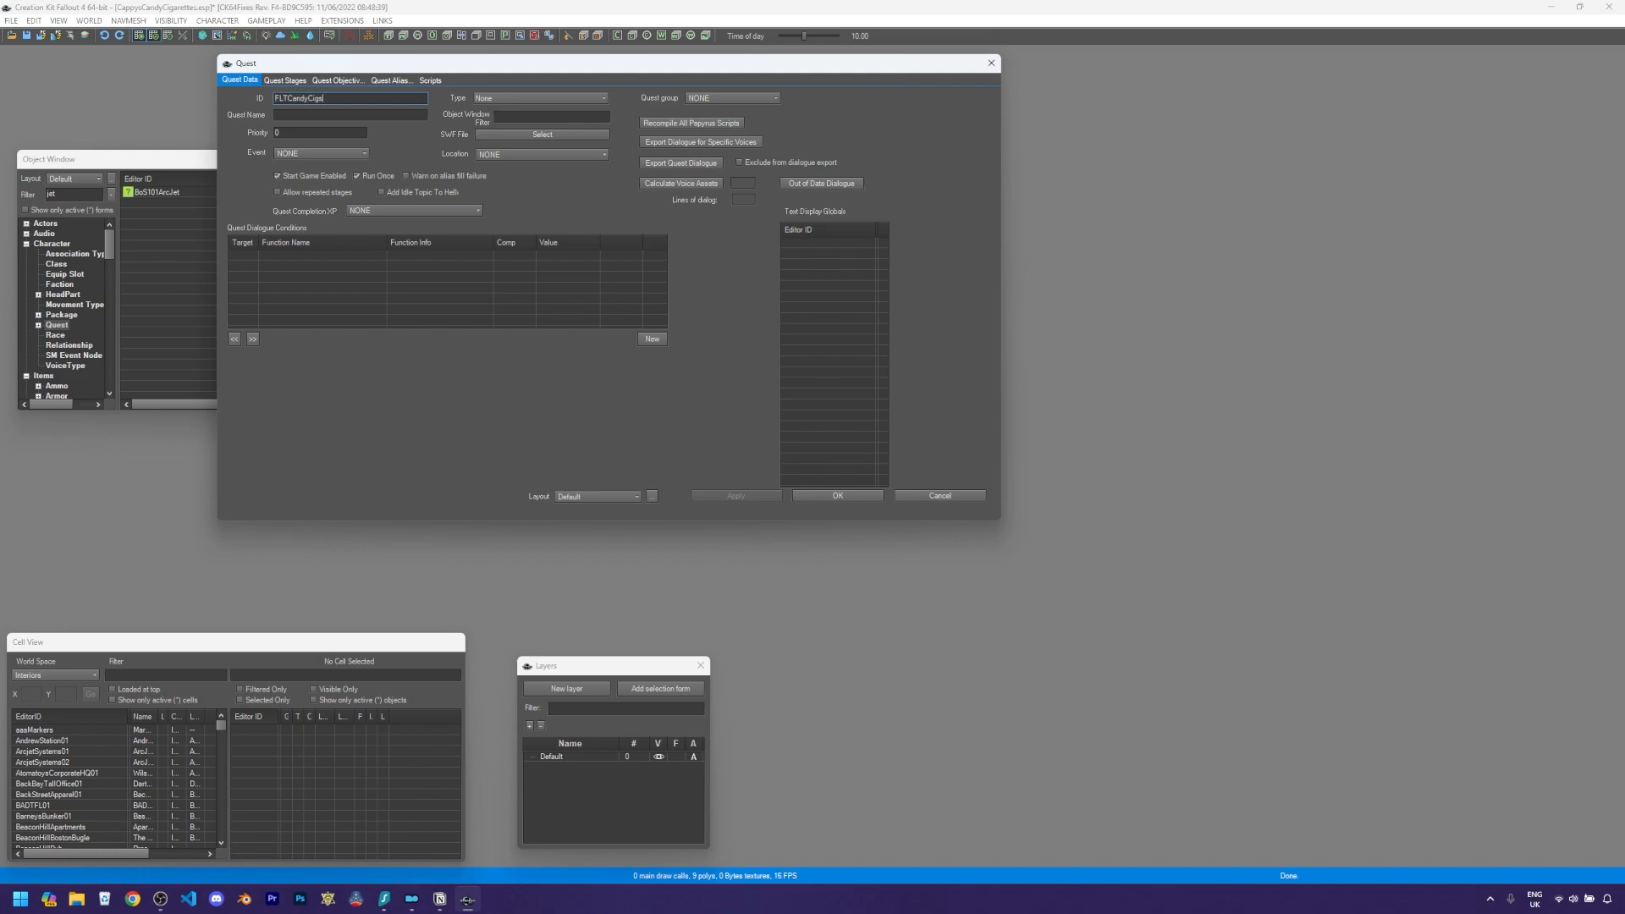
pyautogui.press('BackSpace')
pyautogui.press('BackSpace')
pyautogui.press('BackSpace')
pyautogui.click(839, 497)
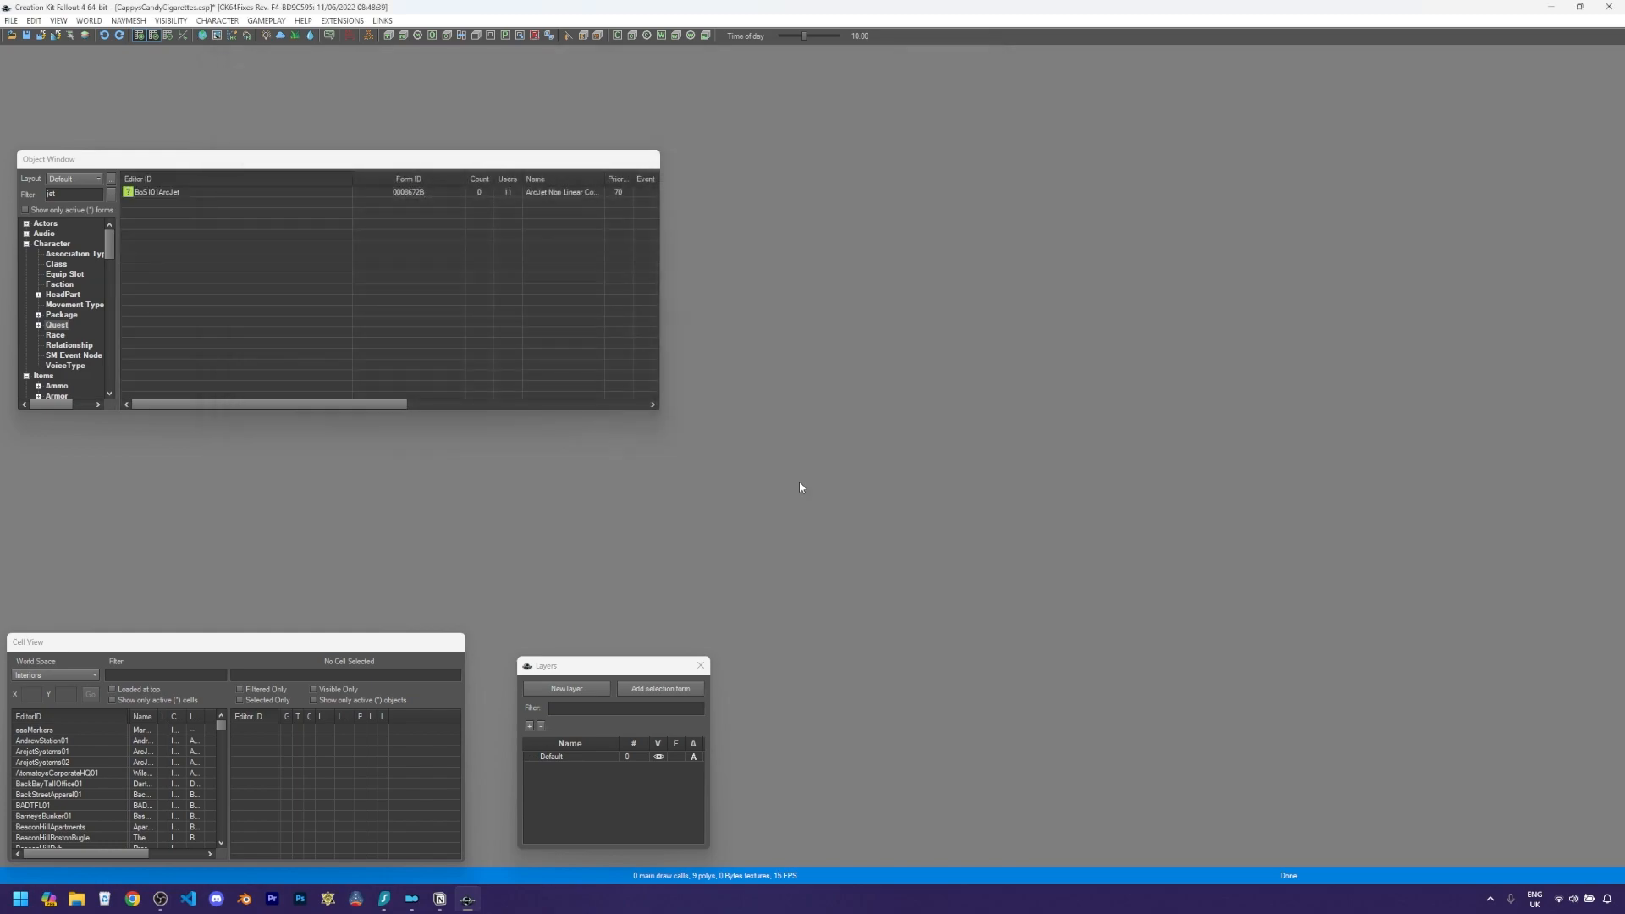
# - Open FLTCandyCigsQuest and attach a new script named CandyCigInjectionQuest in the FLT namespace, extending Quest
pyautogui.doubleClick(70, 198)
pyautogui.write('flt')
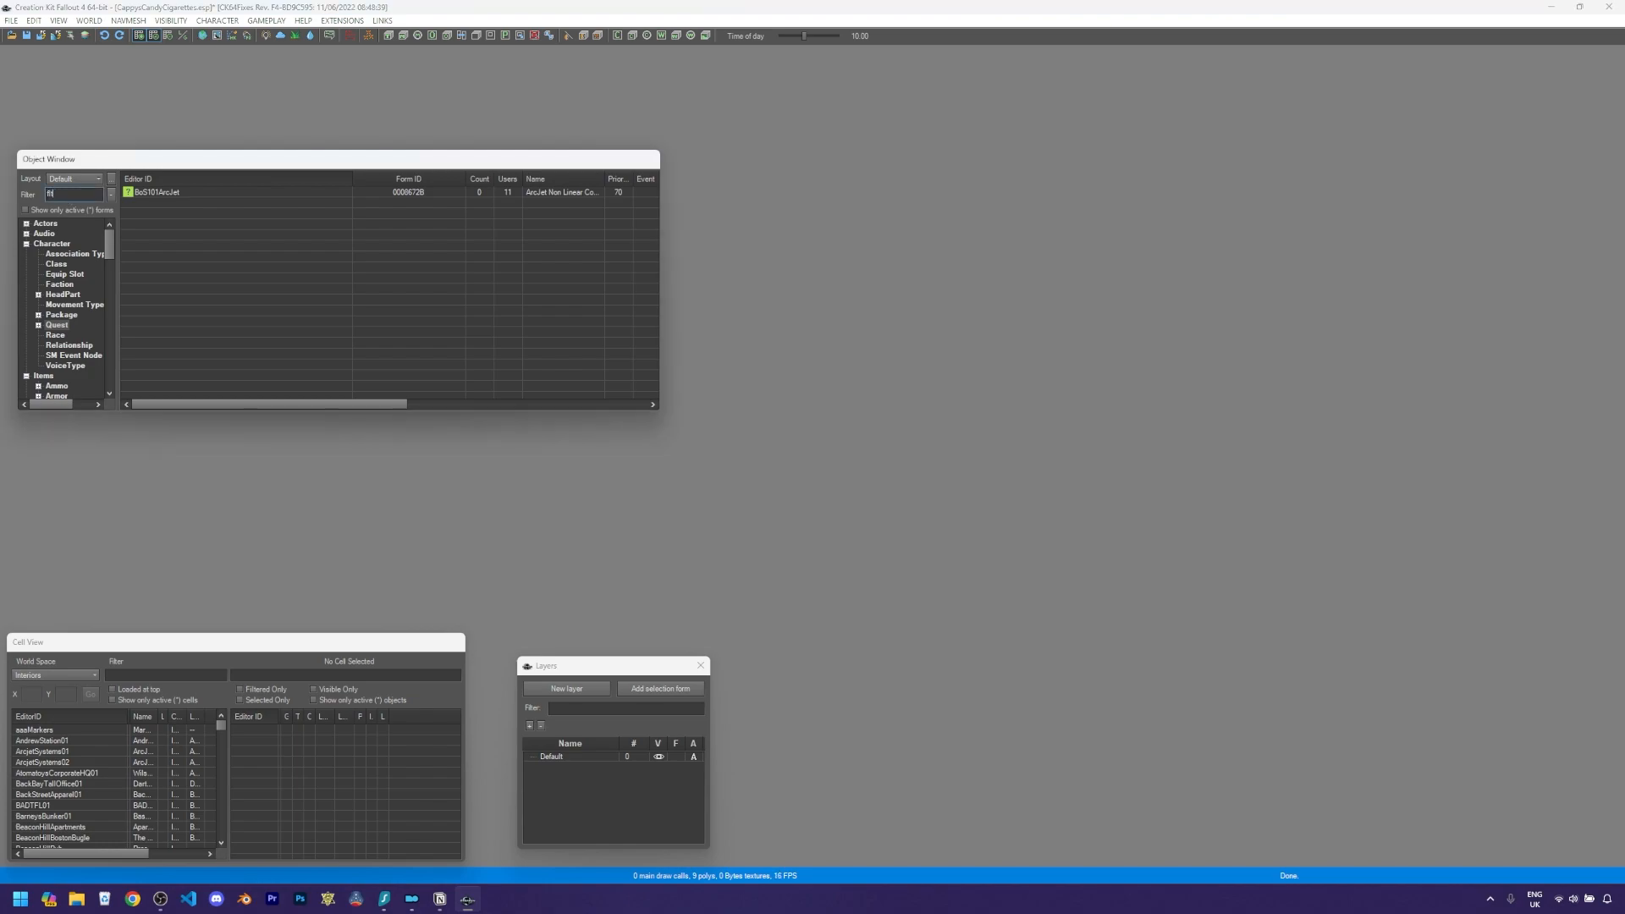
pyautogui.click(152, 193)
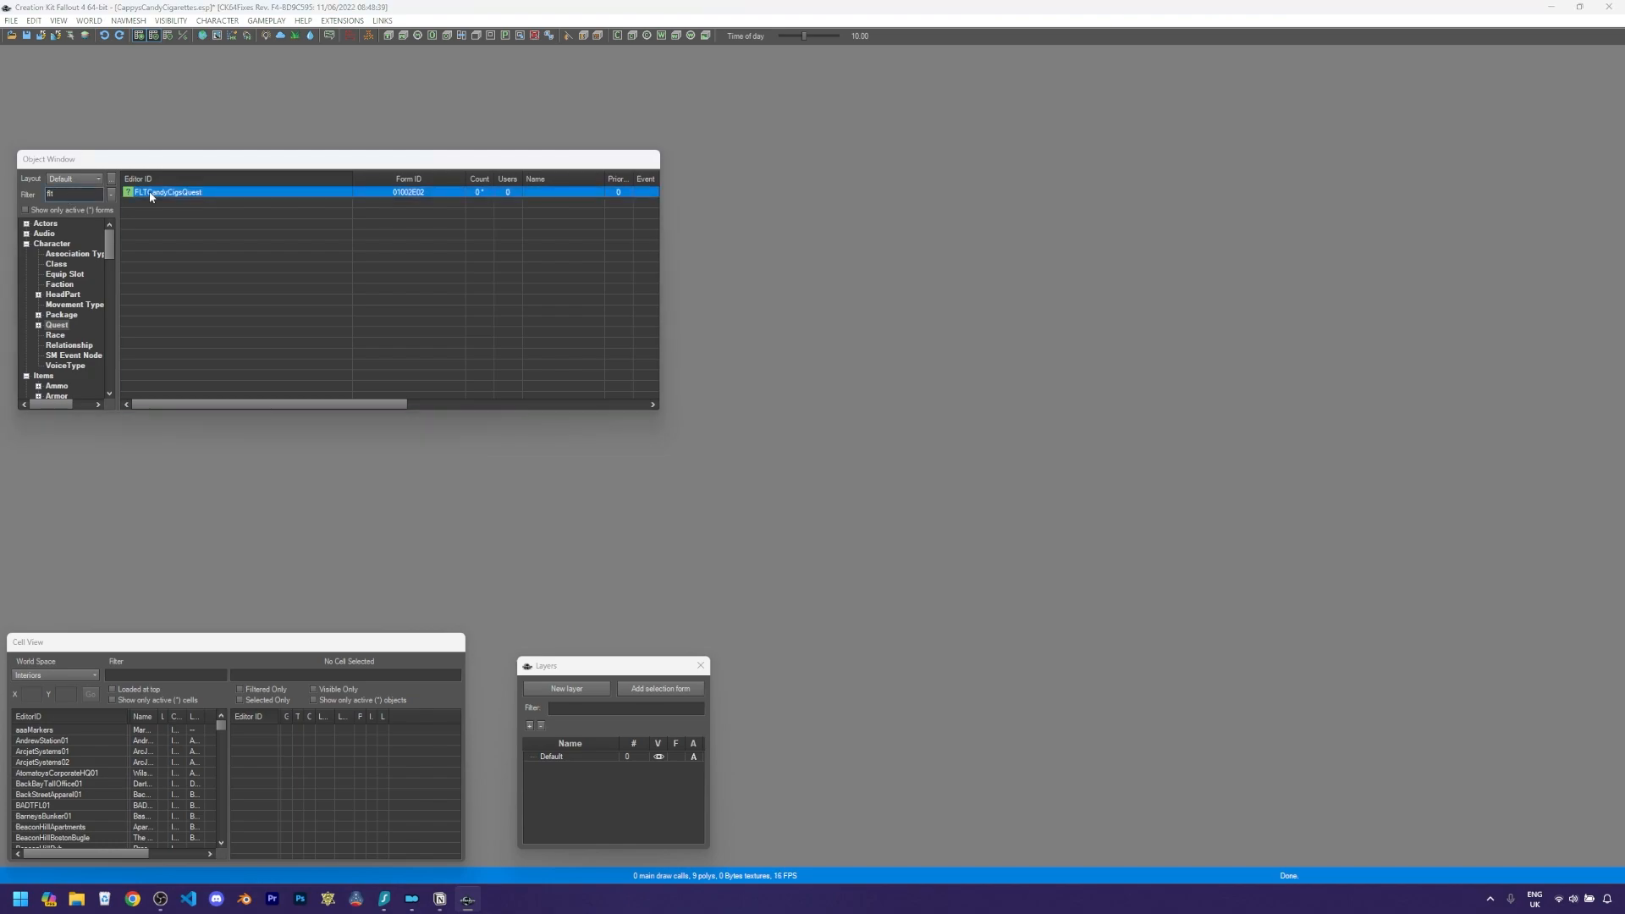
pyautogui.doubleClick(160, 195)
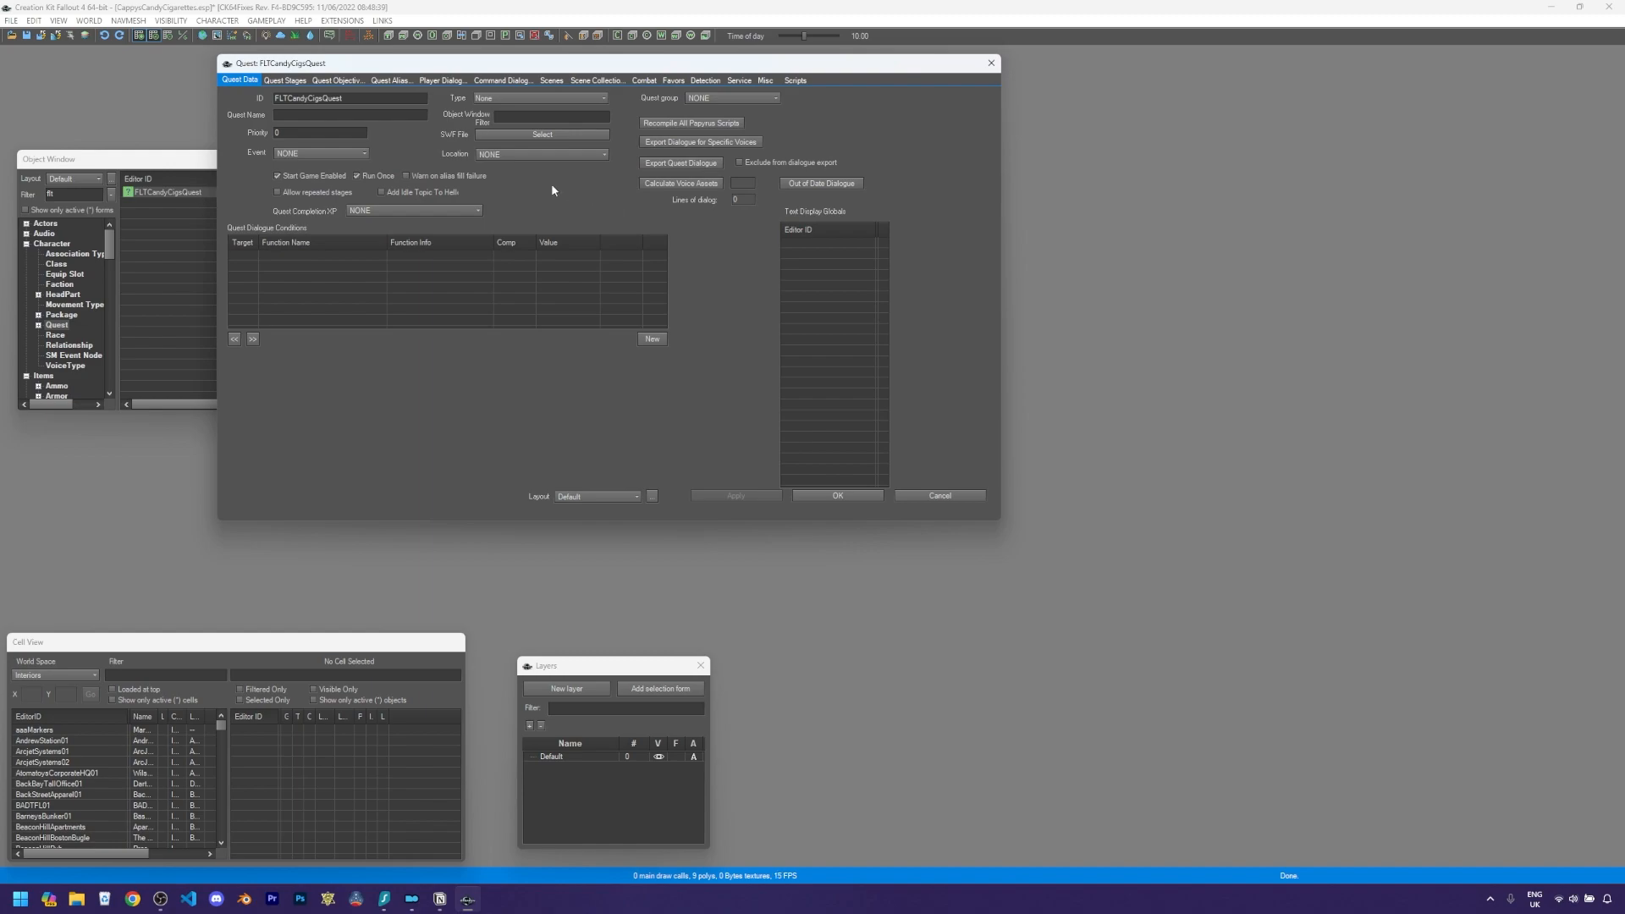
pyautogui.click(796, 82)
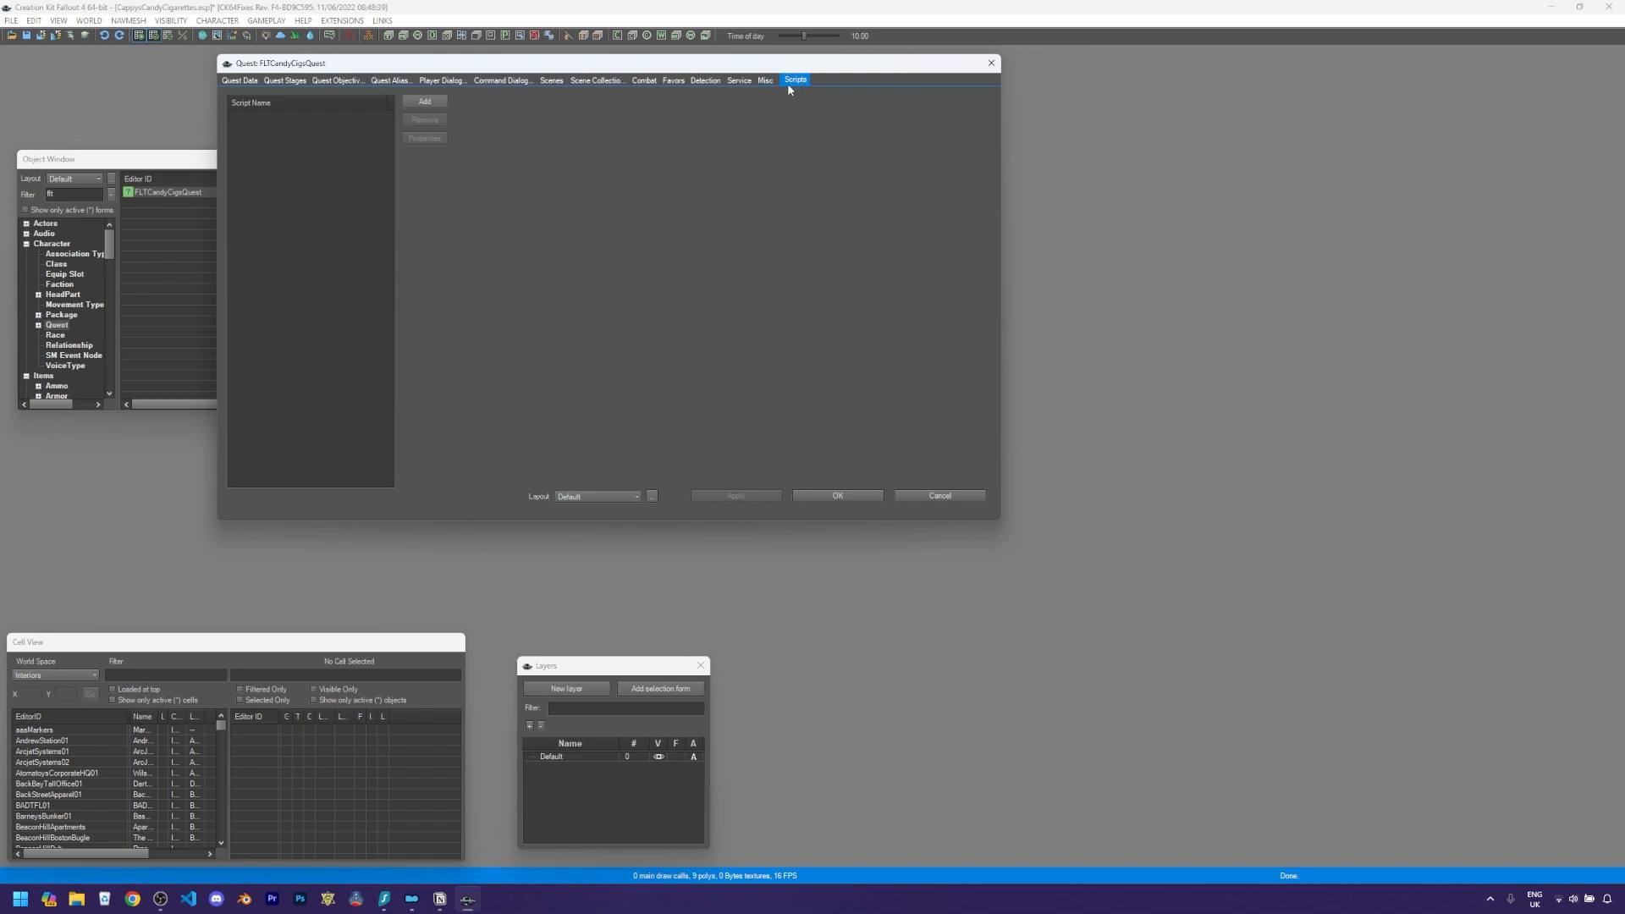
pyautogui.click(421, 103)
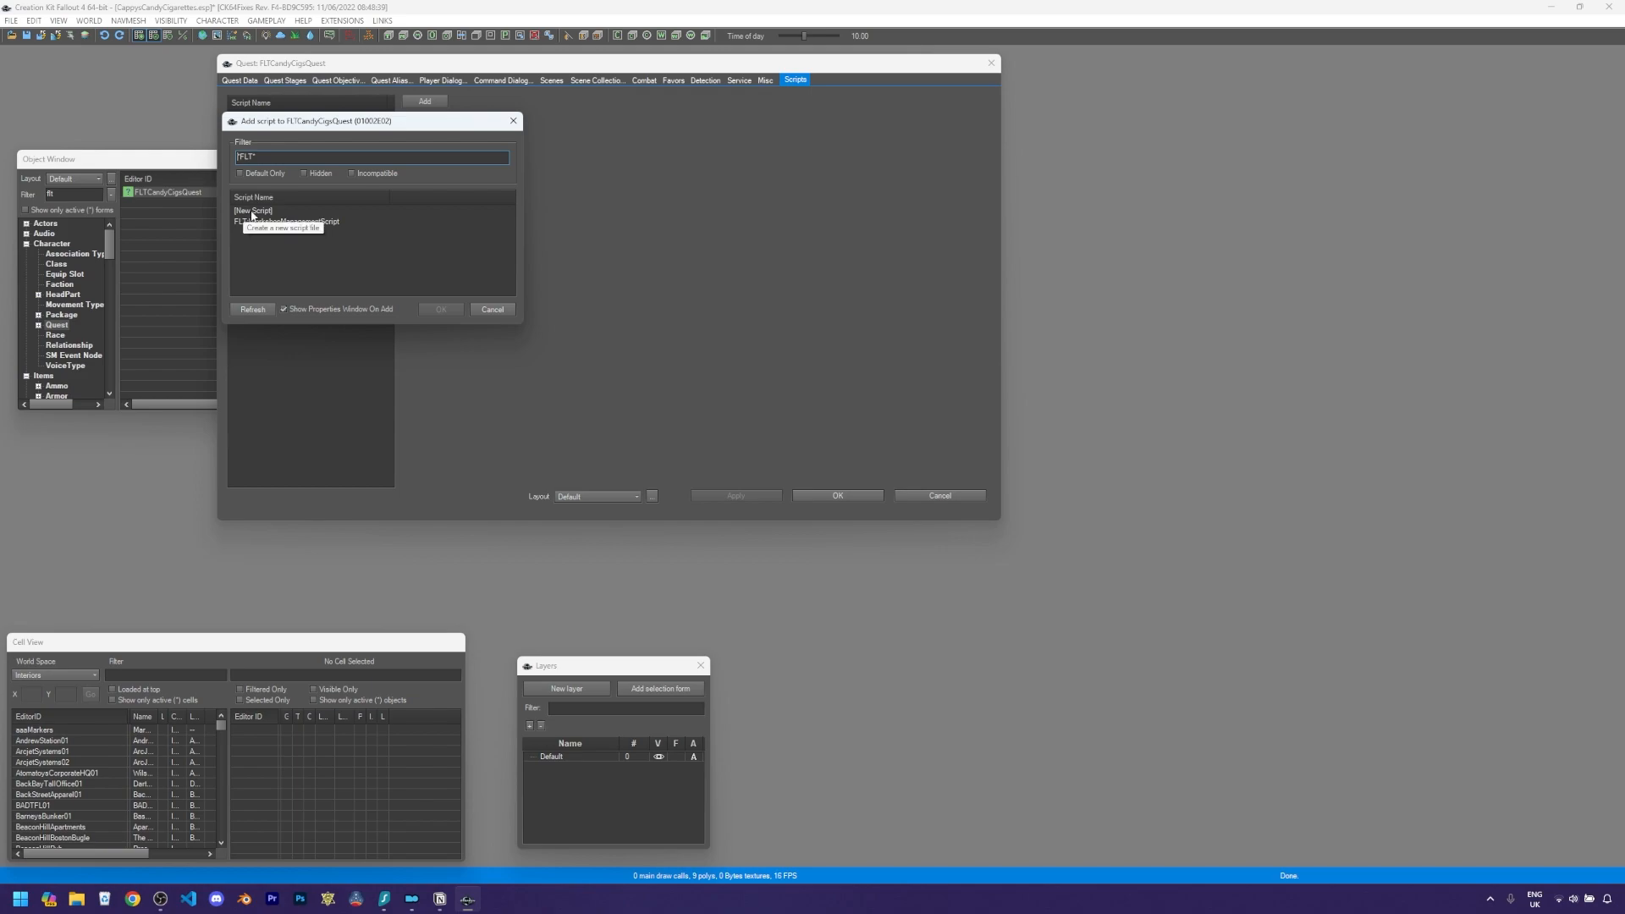
pyautogui.doubleClick(252, 210)
pyautogui.moveTo(329, 166); pyautogui.dragTo(274, 165)
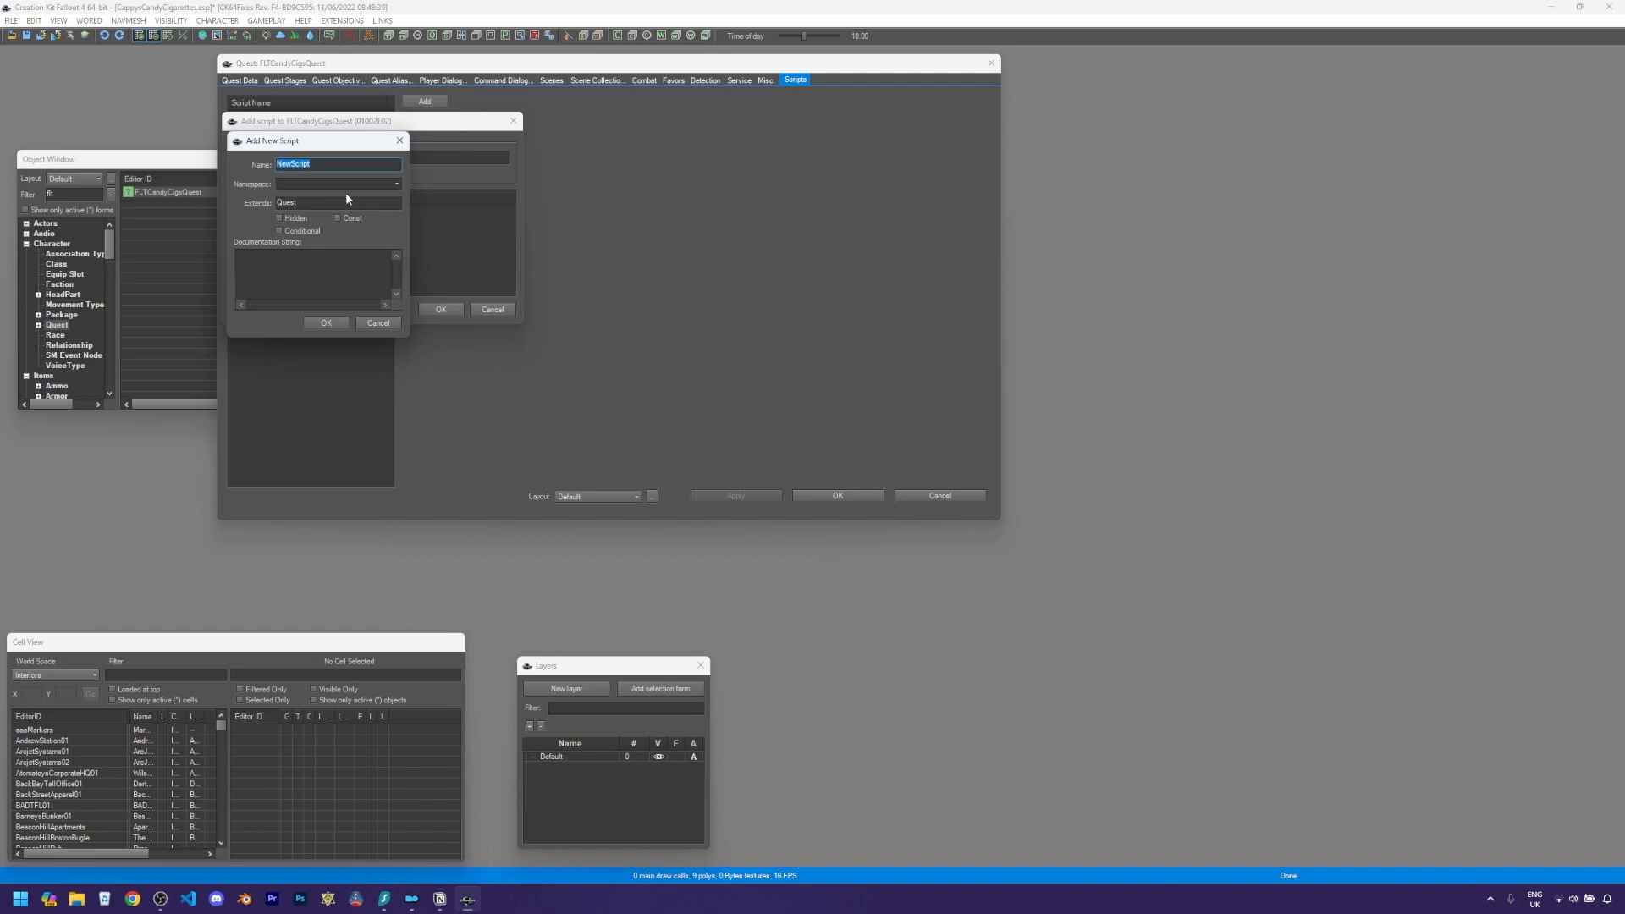
pyautogui.write('C')
pyautogui.write('Cand')
pyautogui.write('yCigInjectionQuest')
pyautogui.click(311, 186)
pyautogui.click(326, 322)
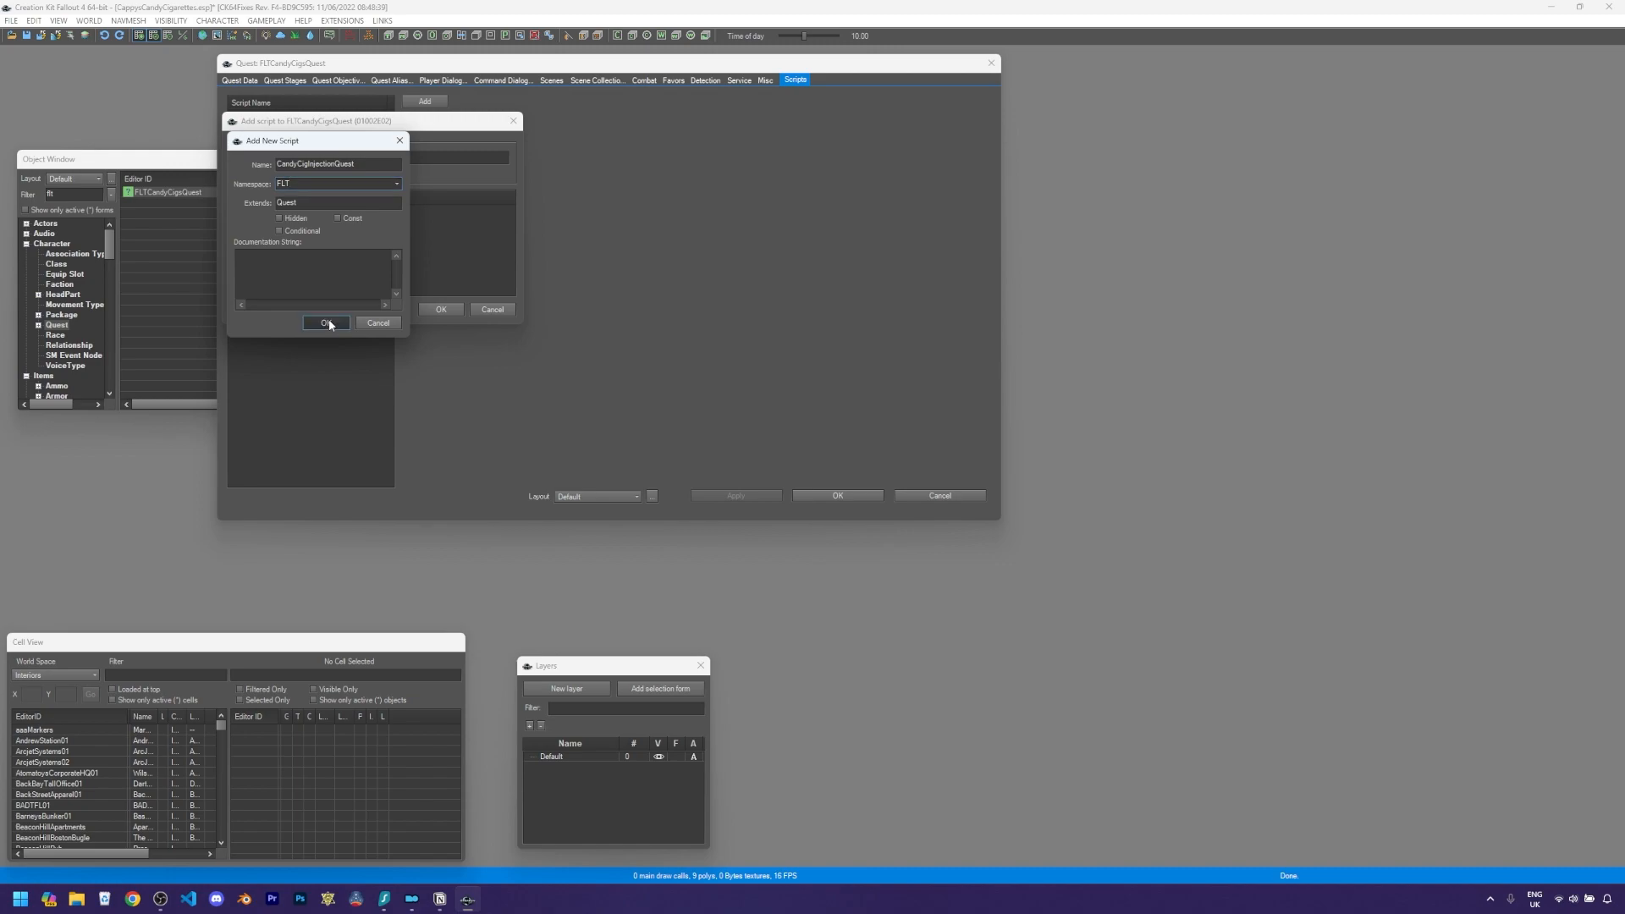
pyautogui.click(441, 310)
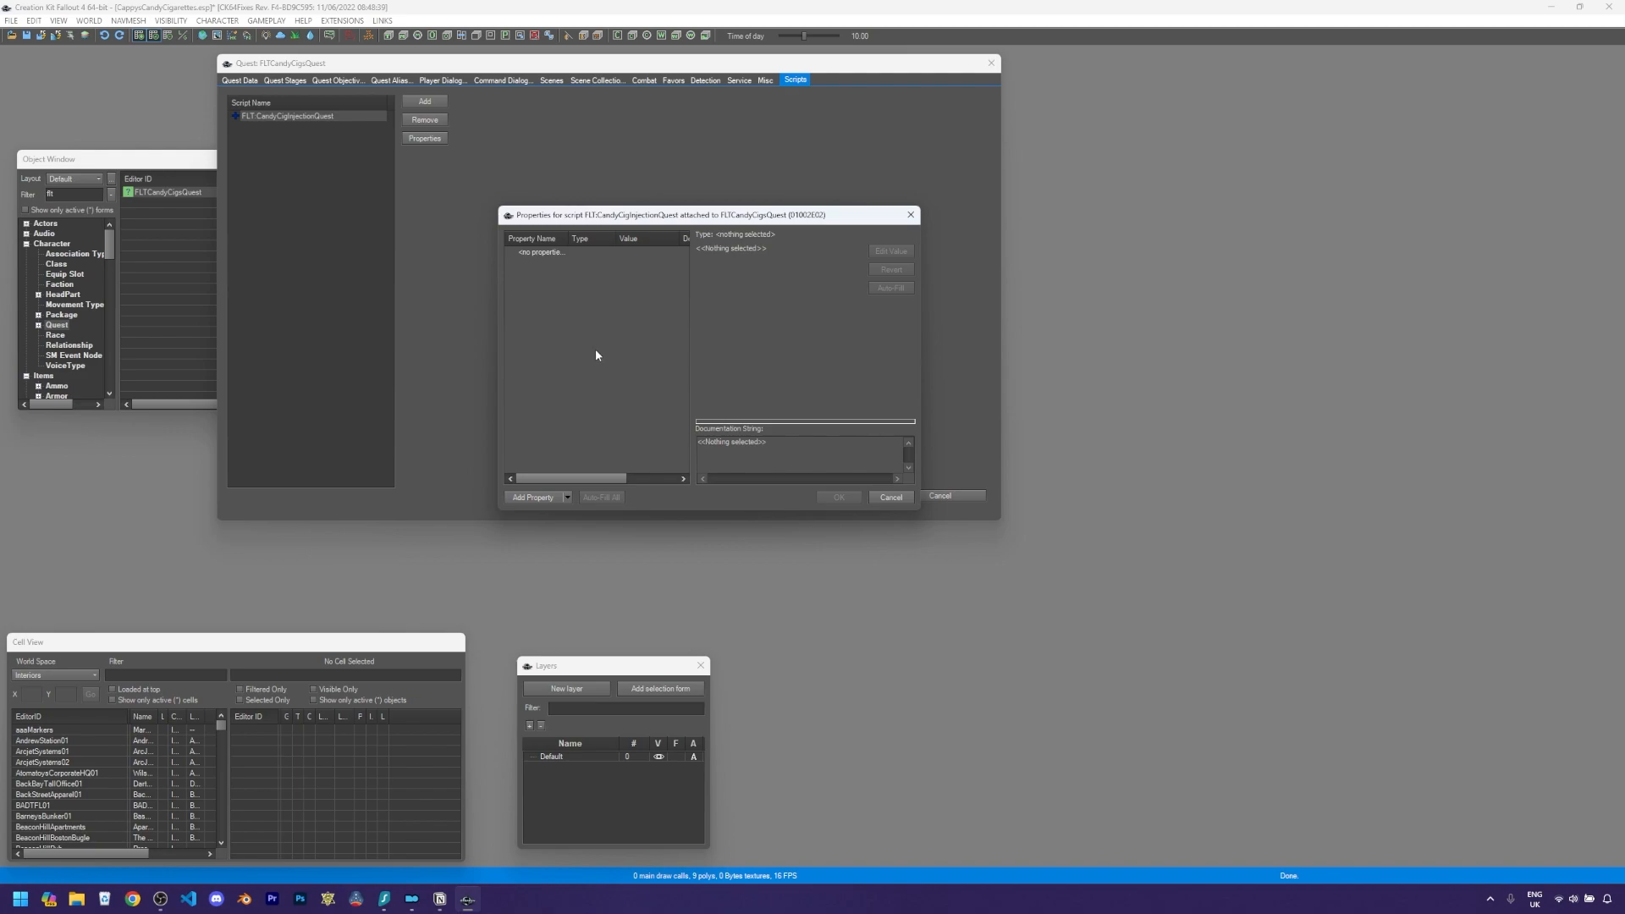
# - Add a Potion script property named FLTCandyCig
pyautogui.click(538, 500)
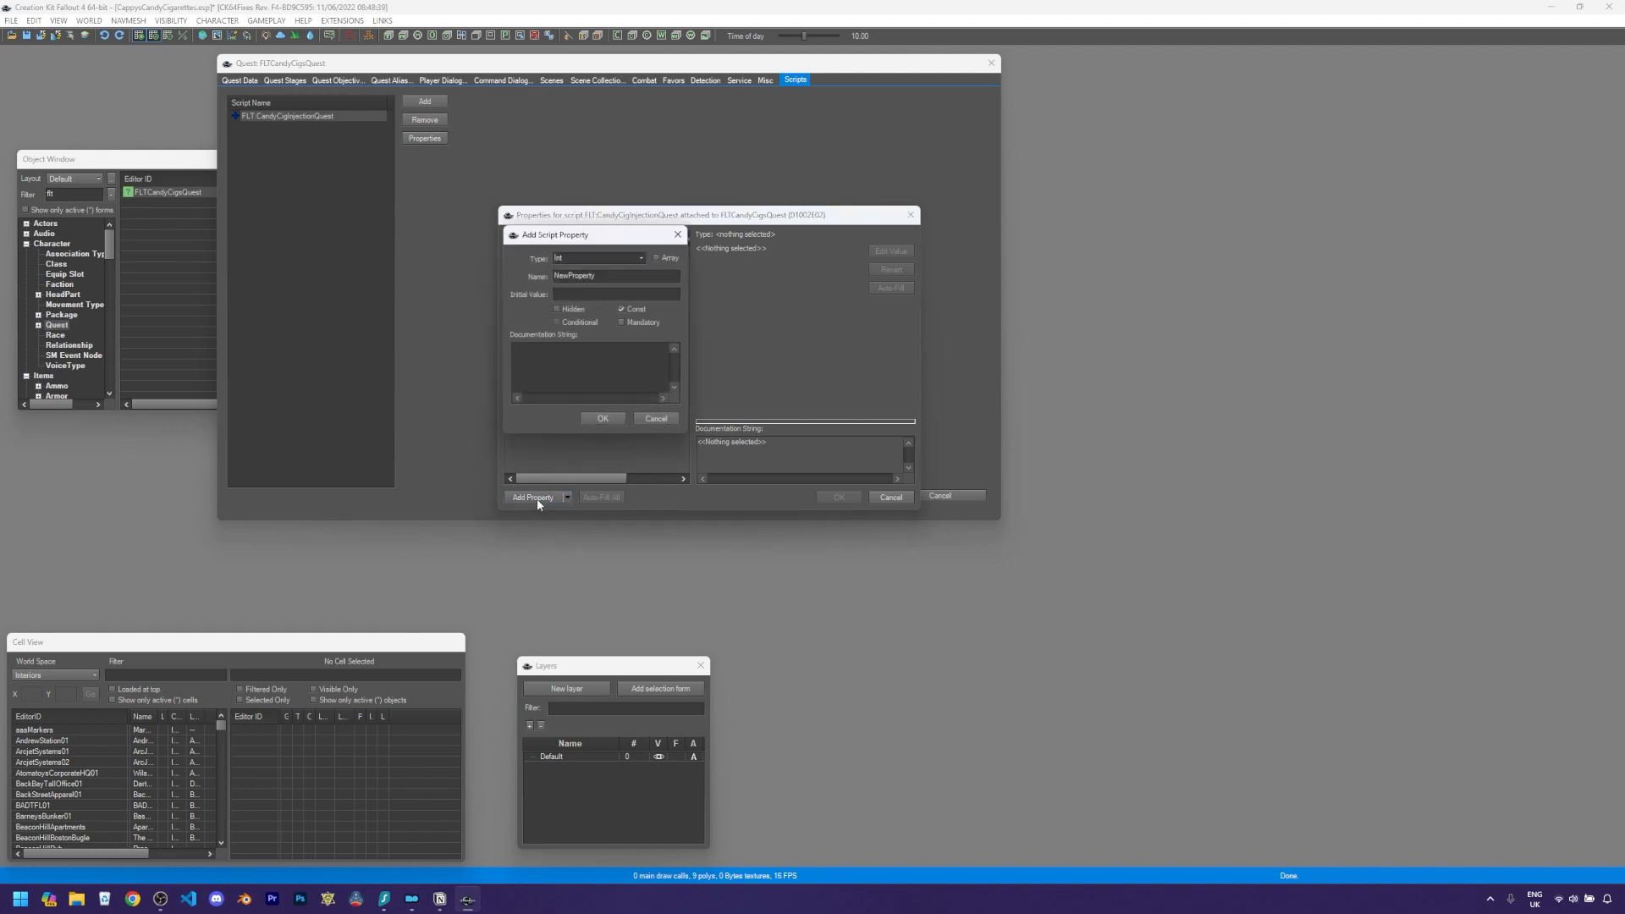
pyautogui.click(642, 259)
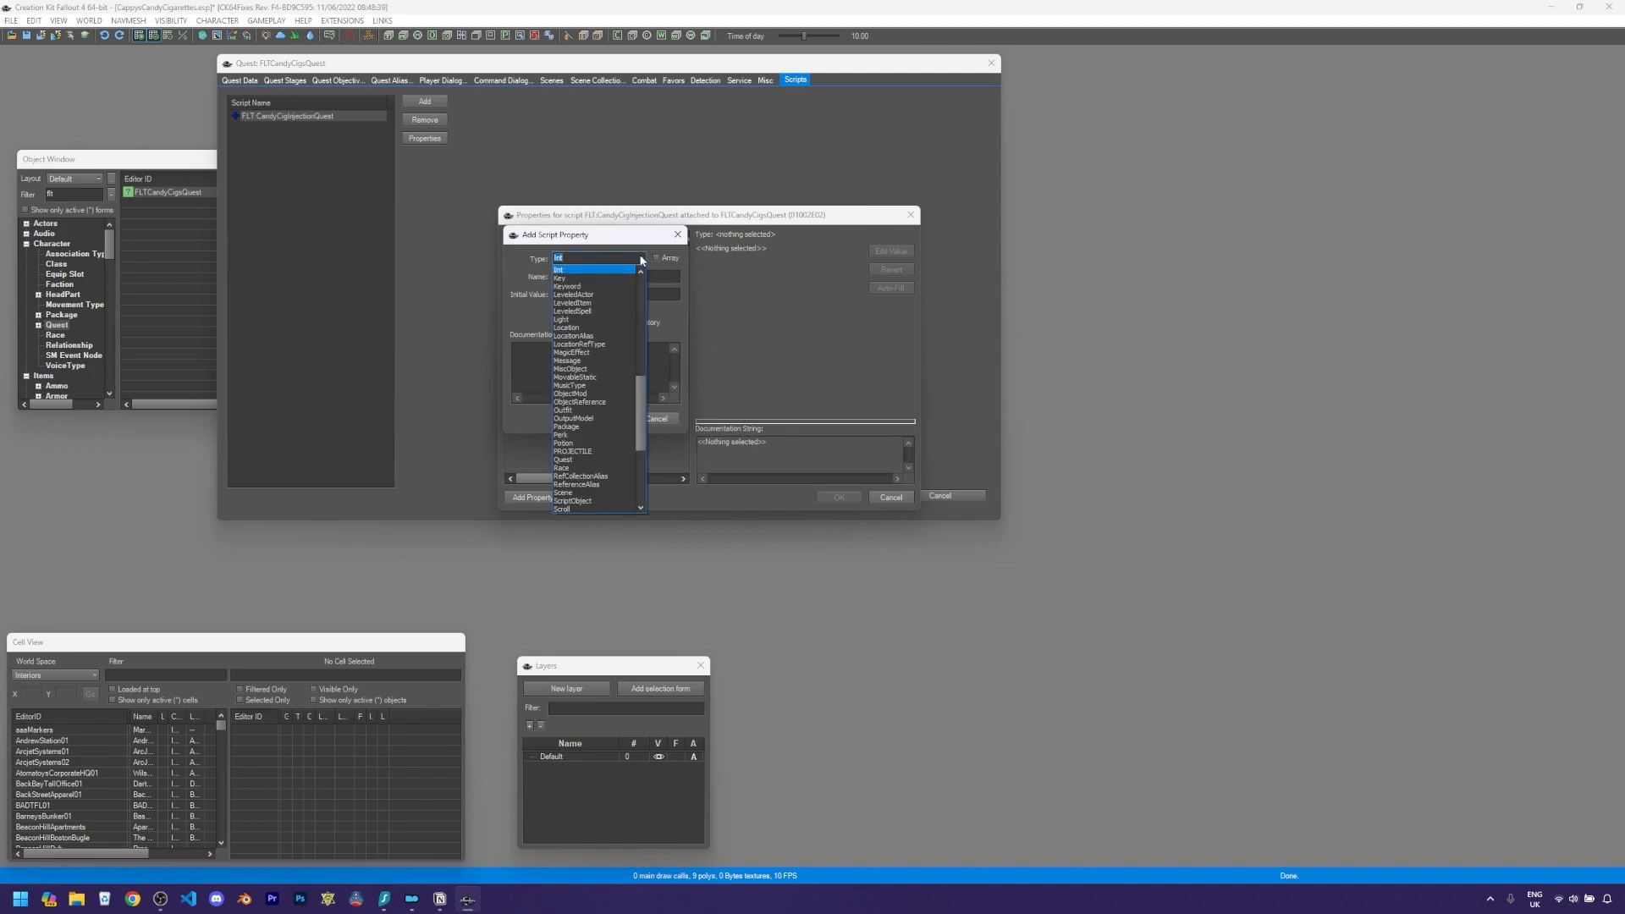
pyautogui.click(576, 445)
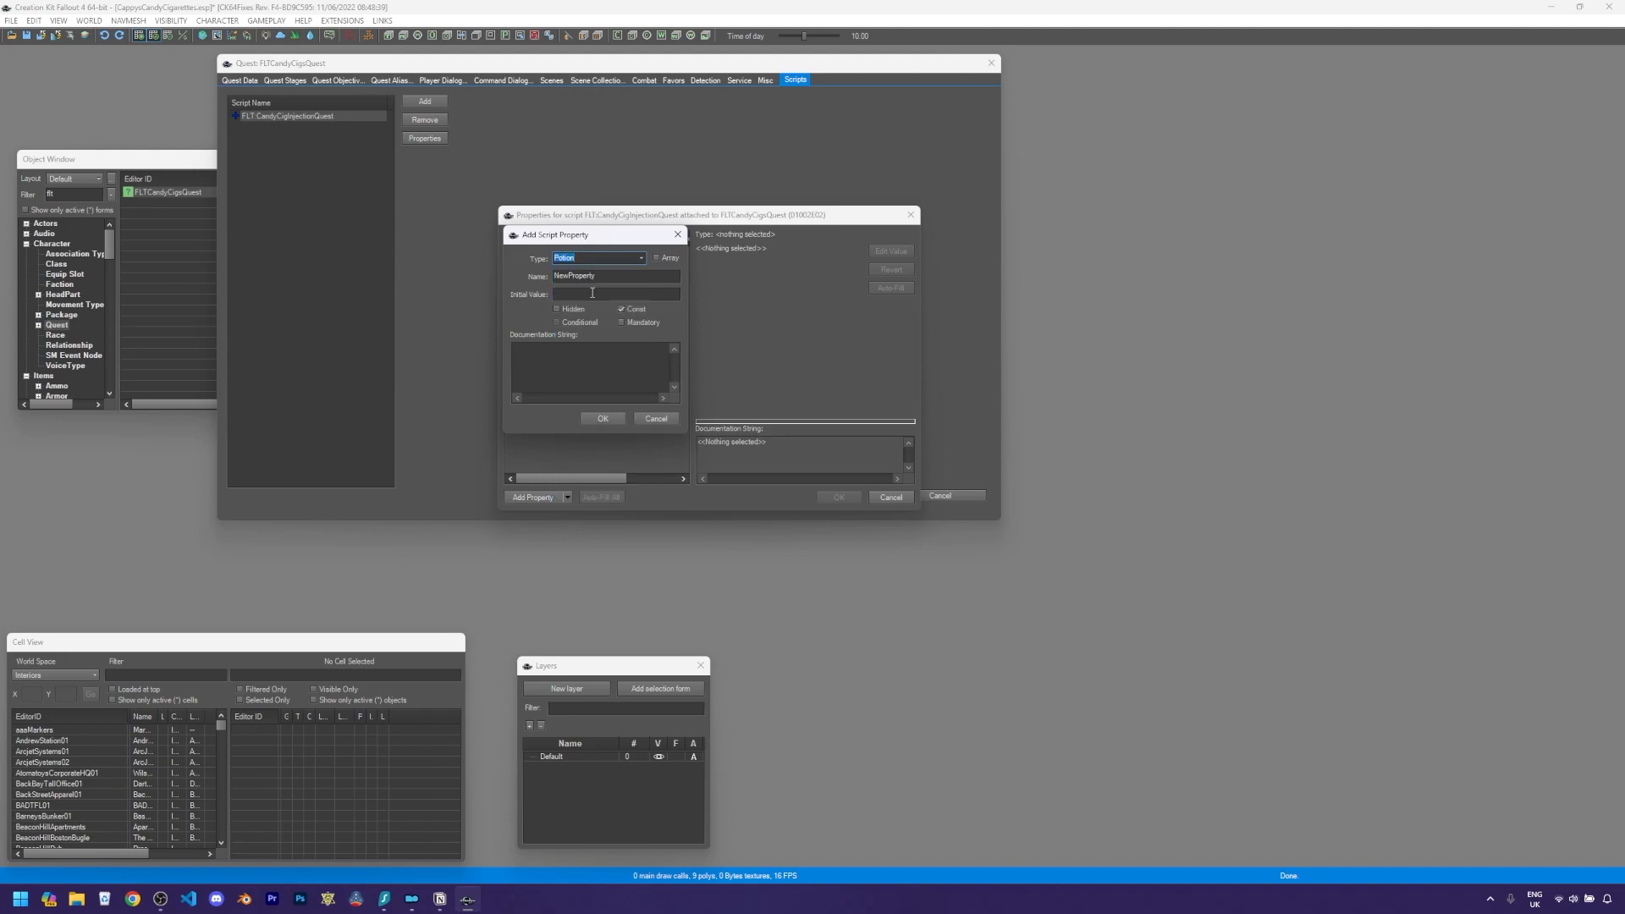
pyautogui.press('Tab')
pyautogui.write('I')
pyautogui.press('BackSpace')
pyautogui.press('BackSpace')
pyautogui.press('BackSpace')
pyautogui.press('BackSpace')
pyautogui.press('BackSpace')
pyautogui.press('BackSpace')
pyautogui.press('BackSpace')
pyautogui.scroll(-8, 62, 368)
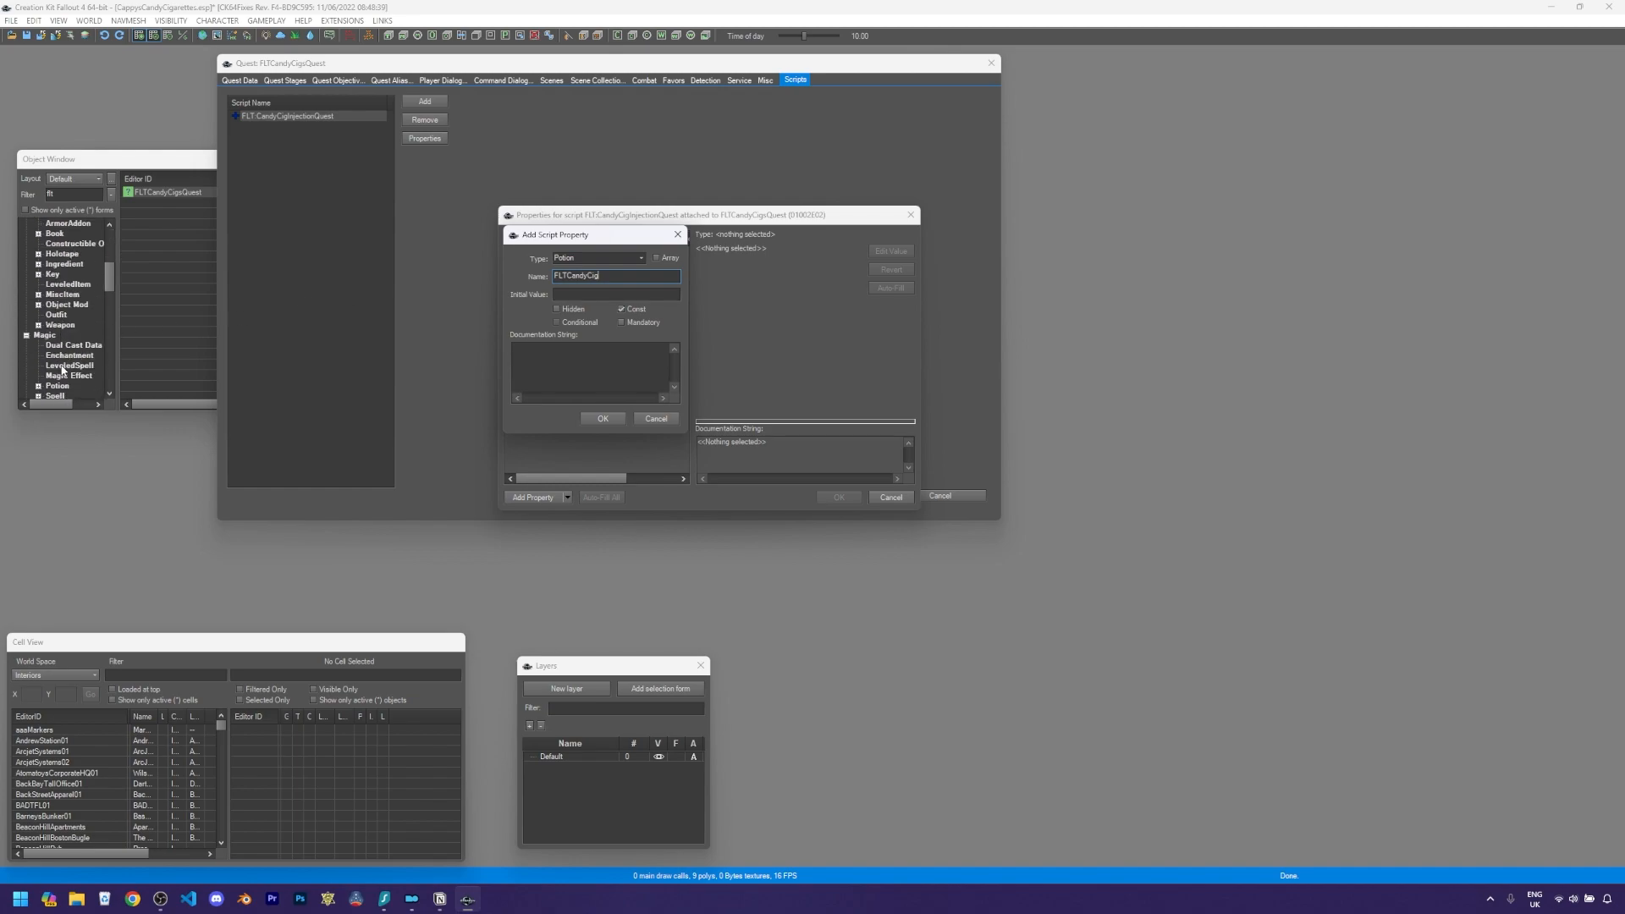
pyautogui.click(58, 325)
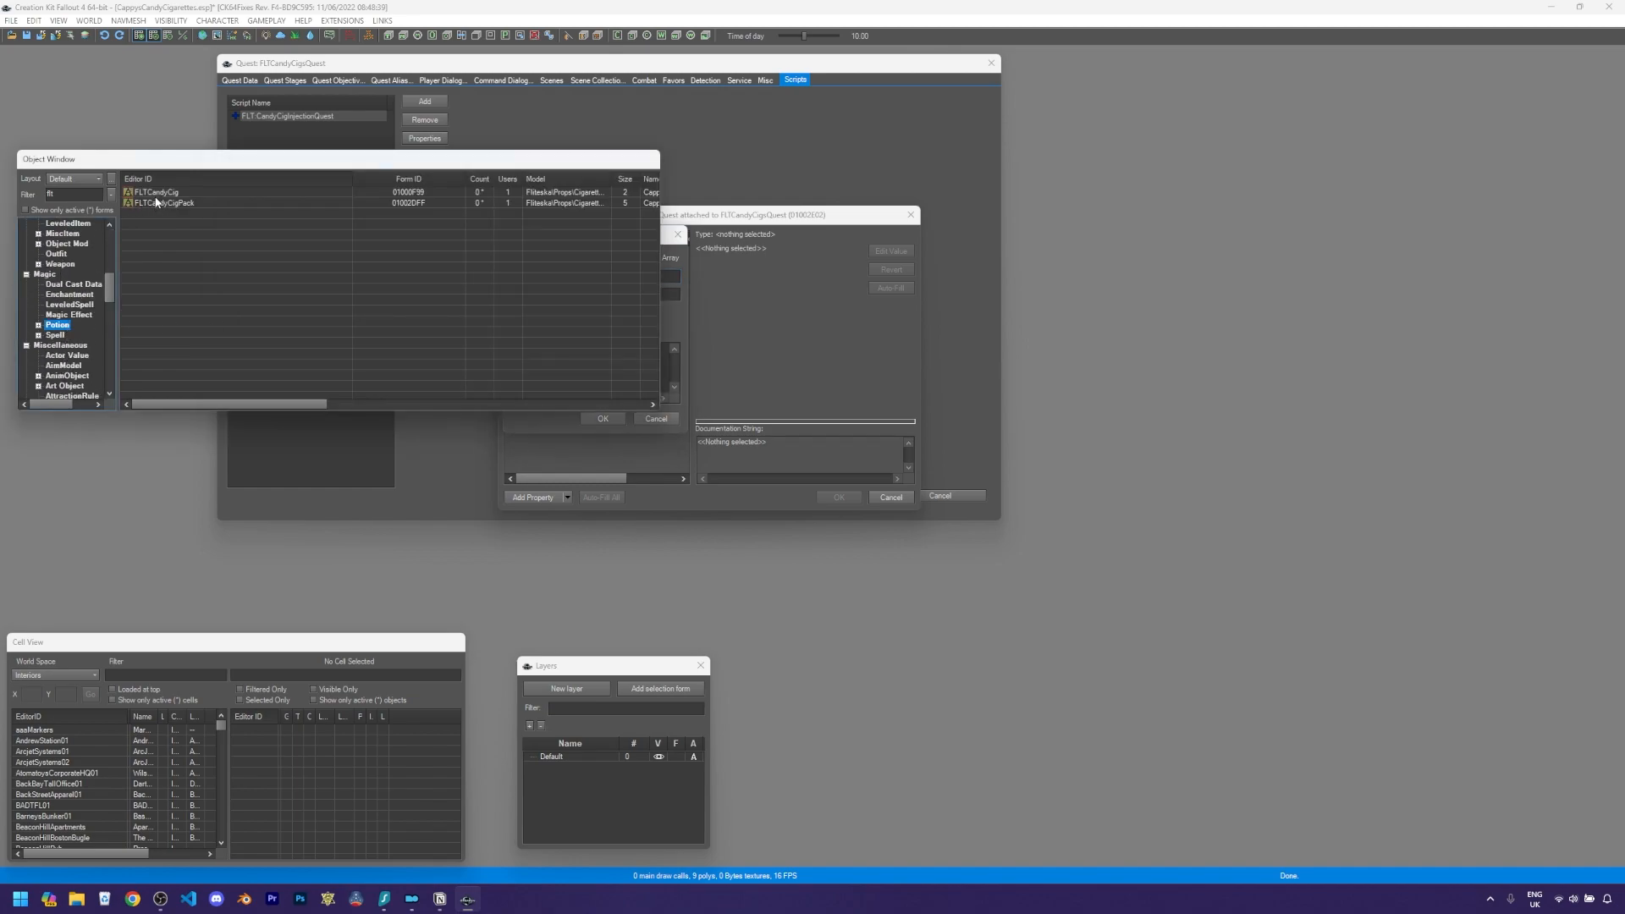
pyautogui.click(668, 245)
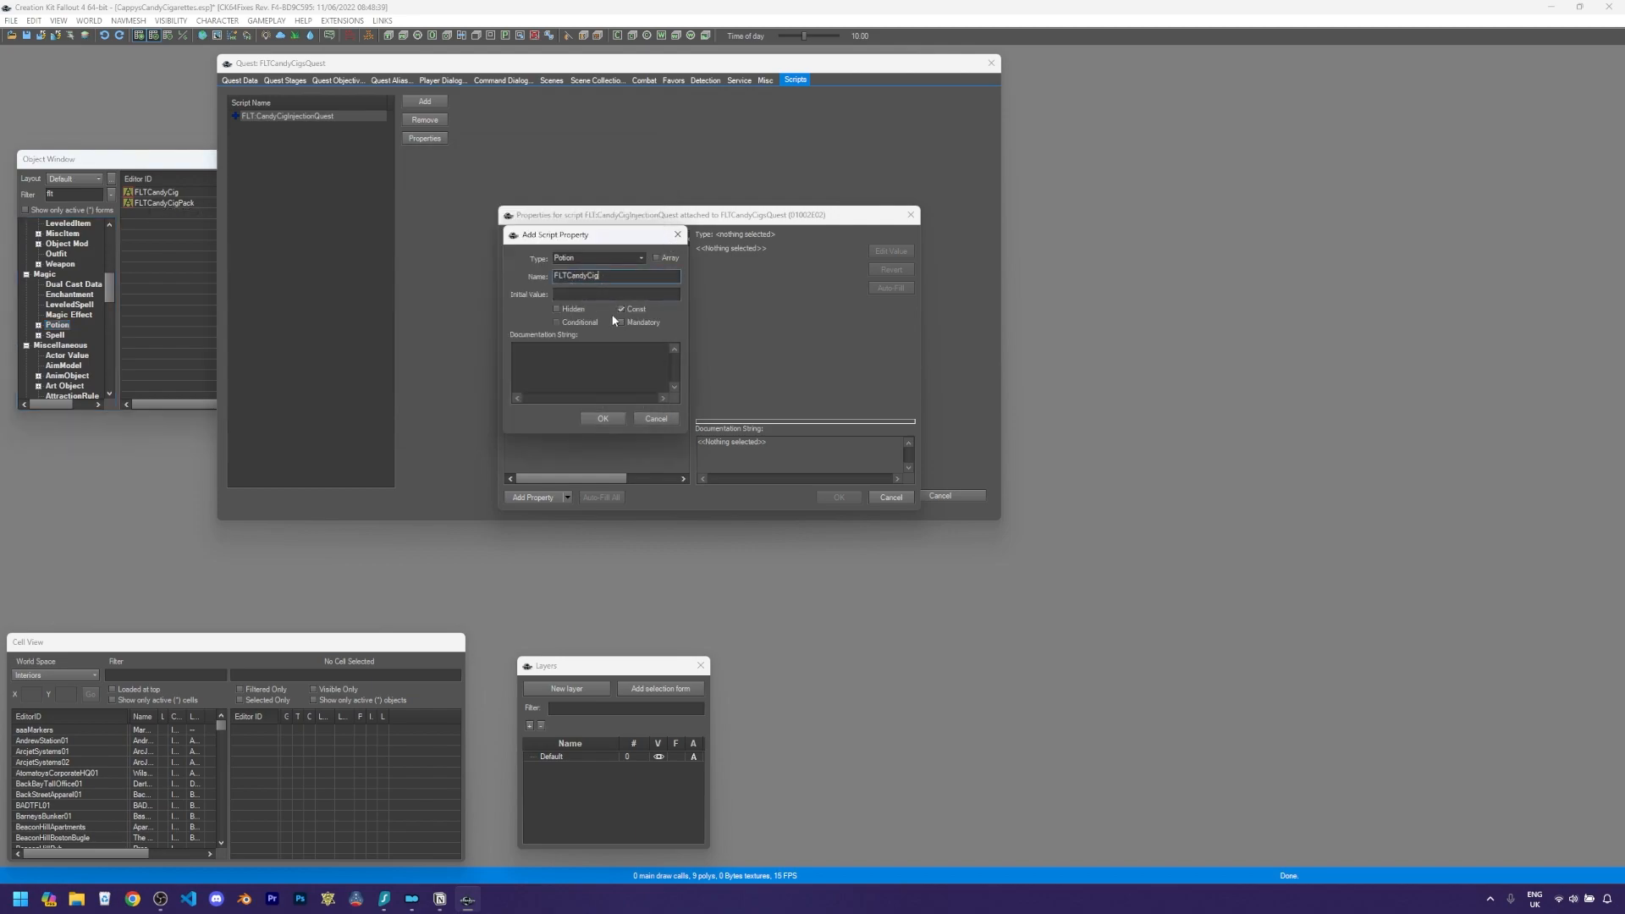
pyautogui.click(603, 419)
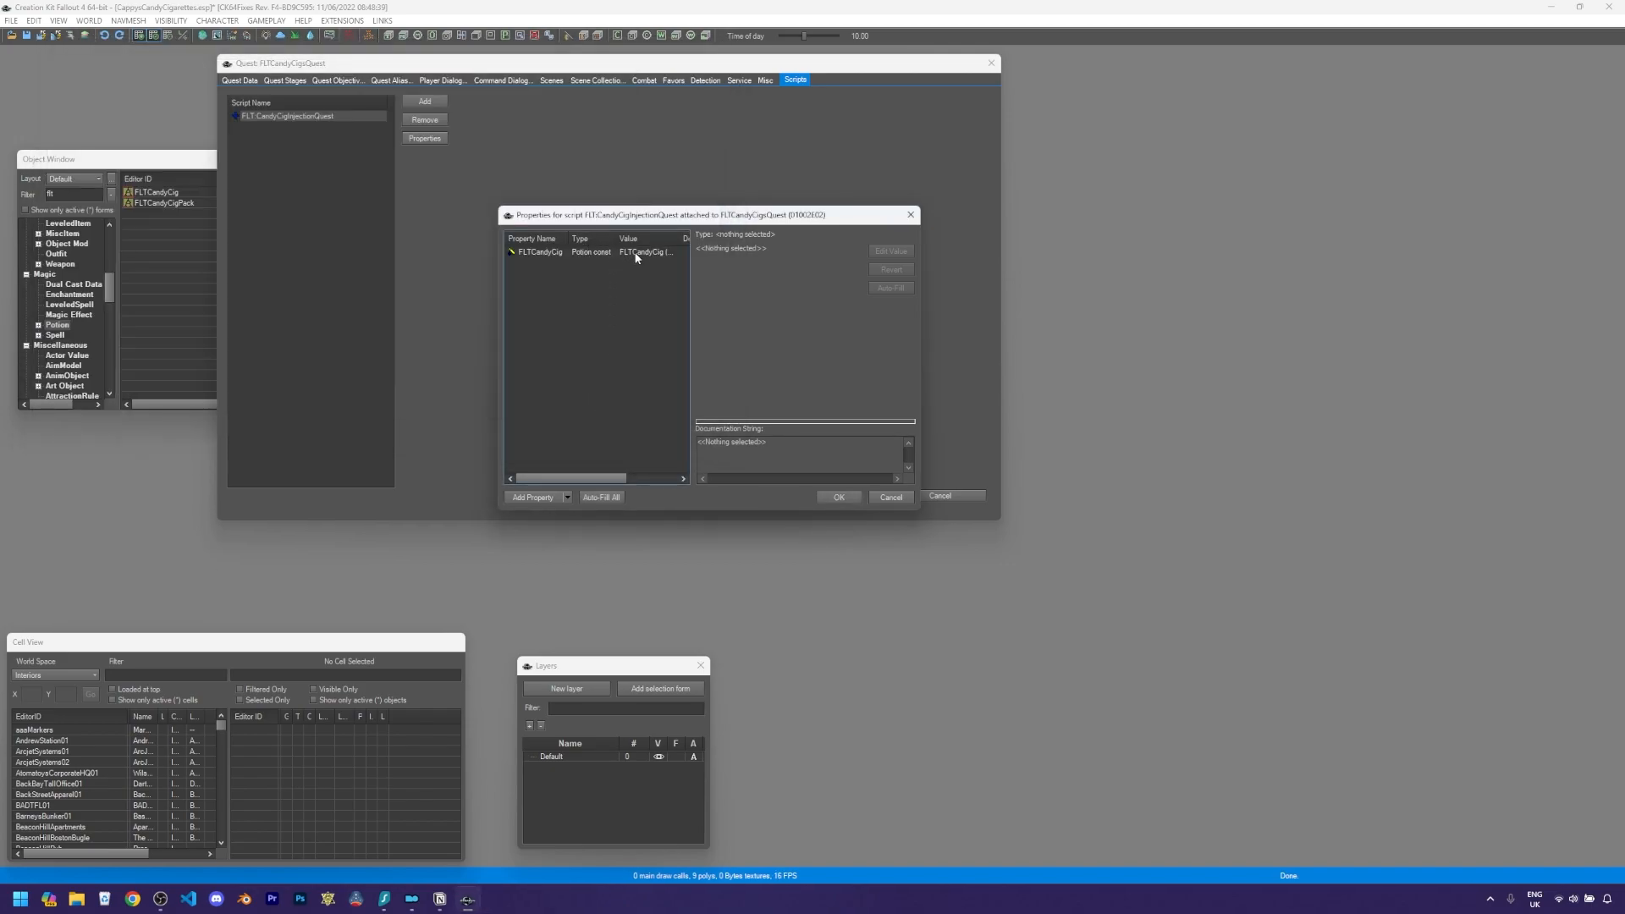
# - Add a second Potion script property named FLTCandyCigPack
pyautogui.click(634, 256)
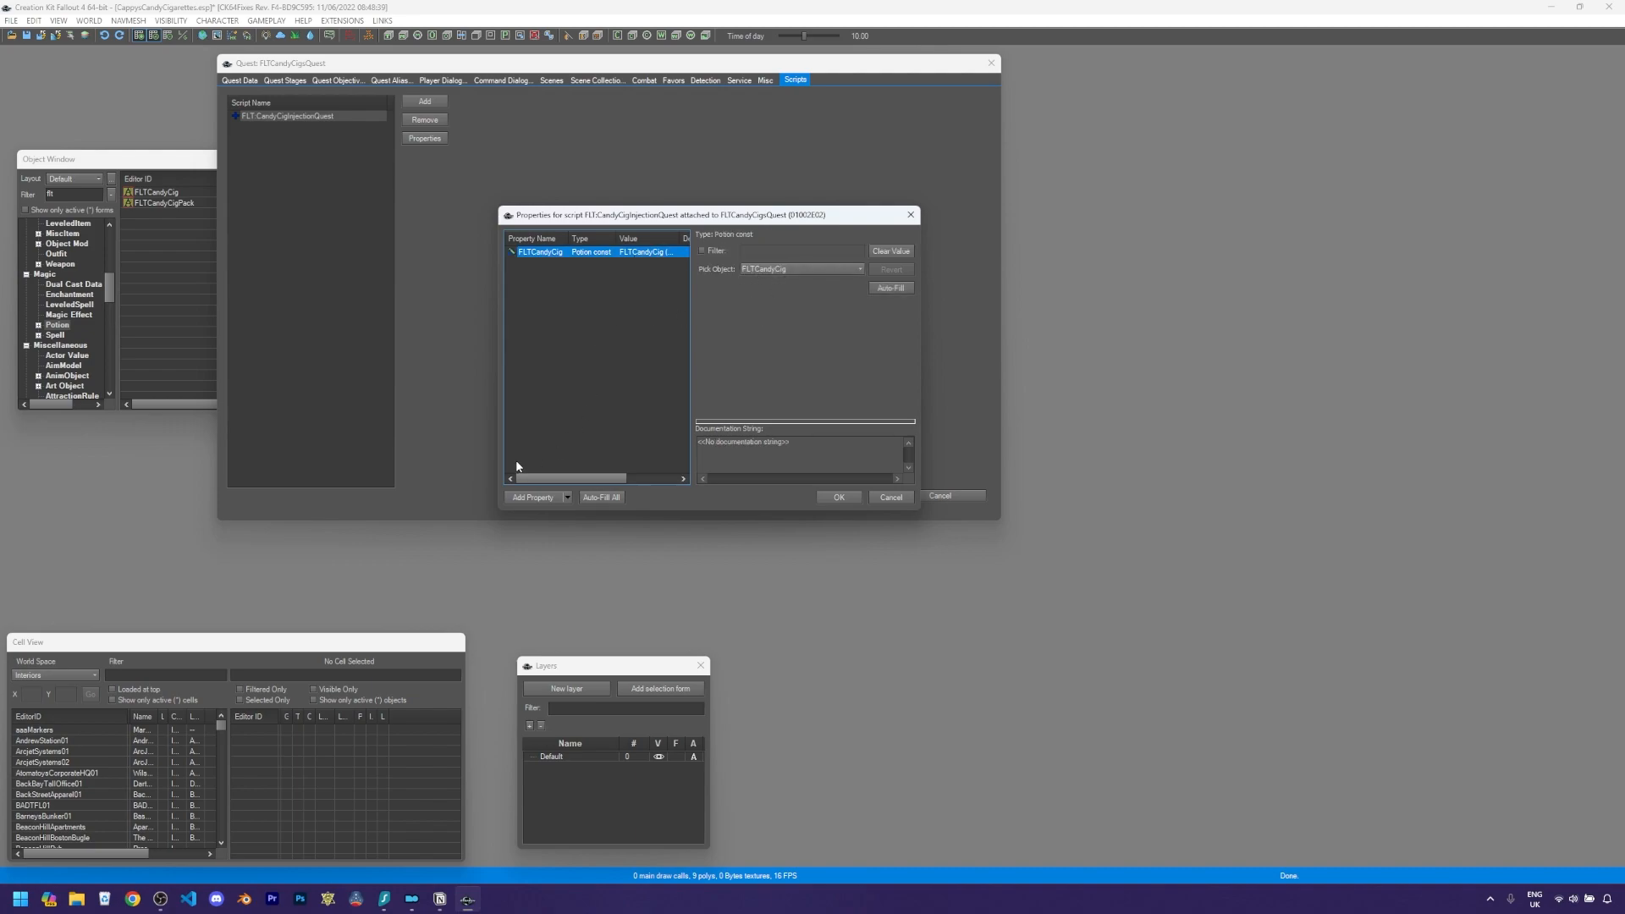
pyautogui.click(533, 498)
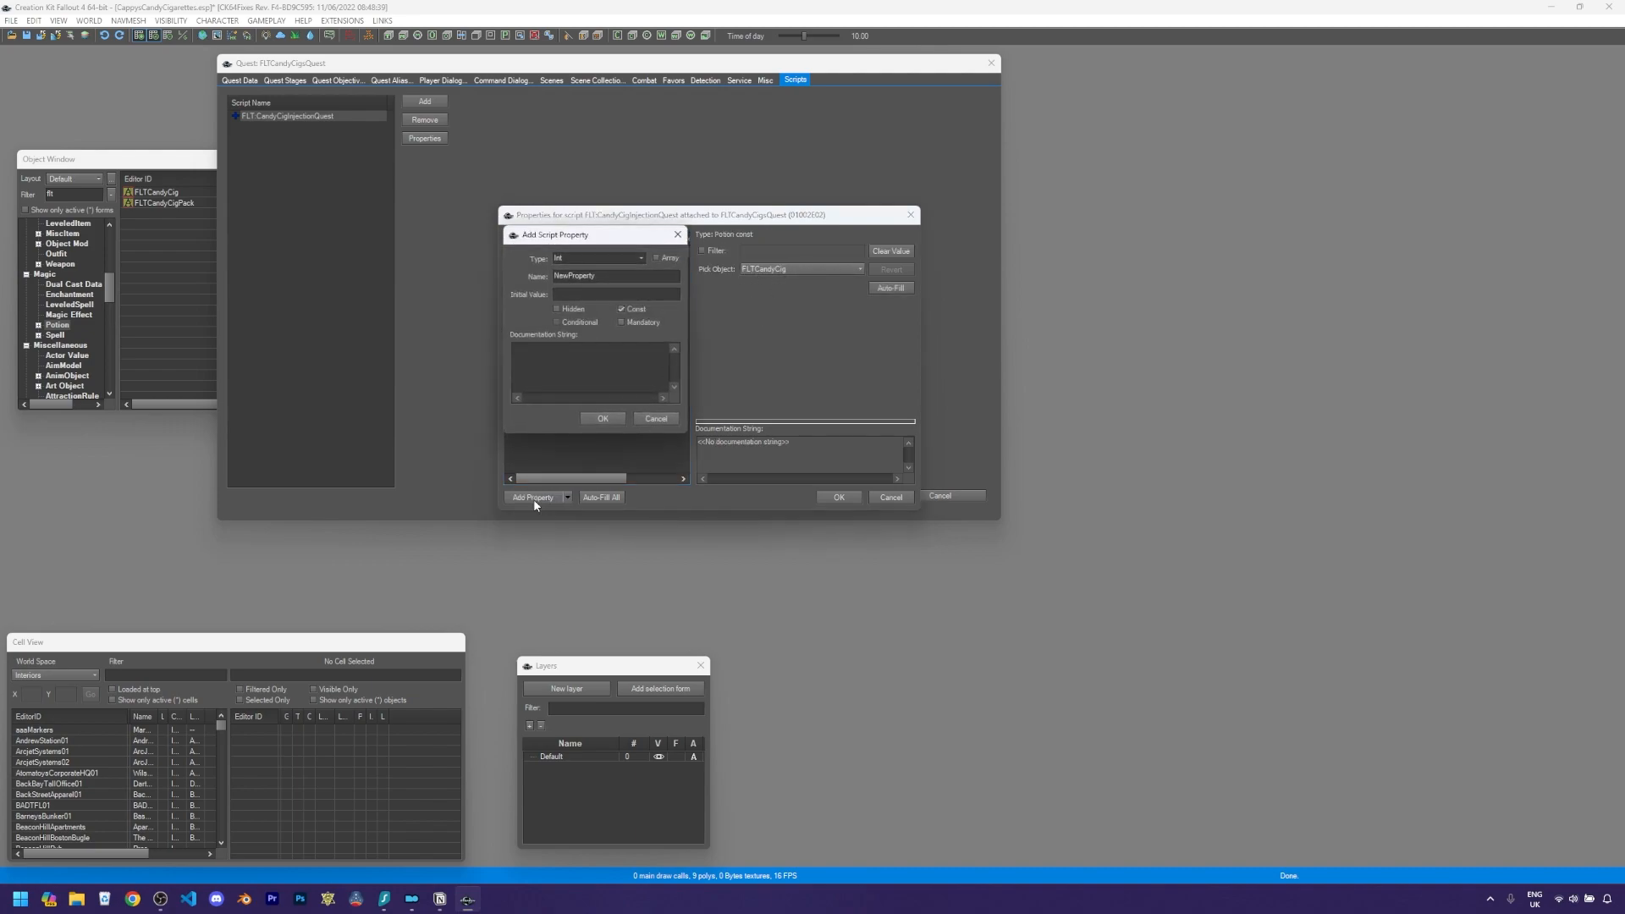
pyautogui.click(582, 258)
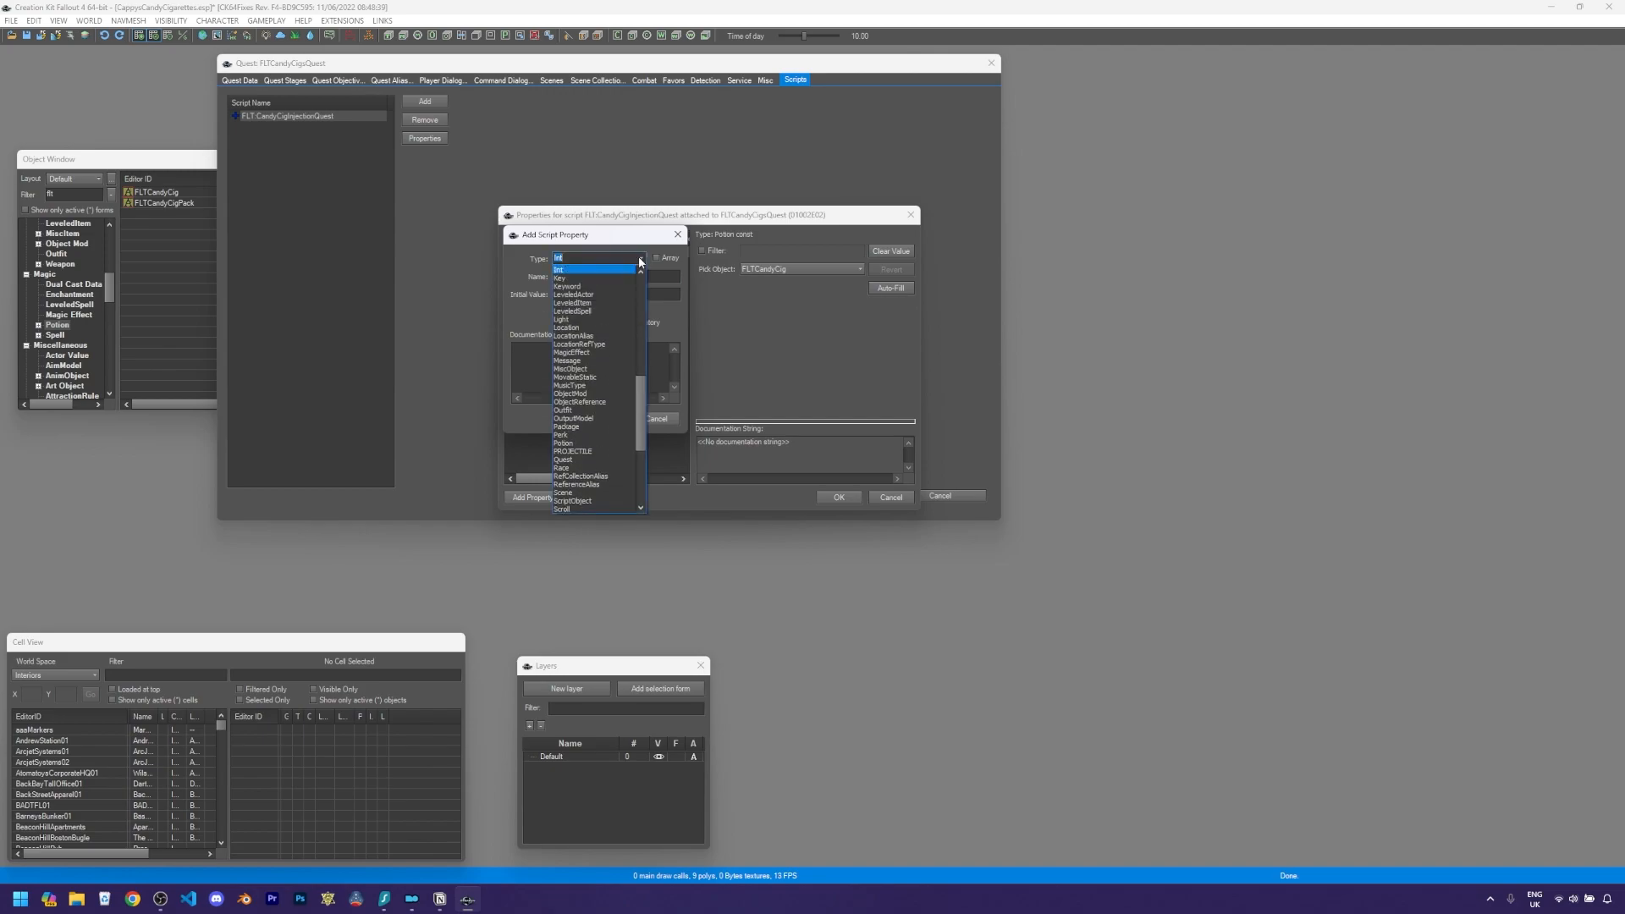
pyautogui.click(575, 445)
pyautogui.doubleClick(601, 276)
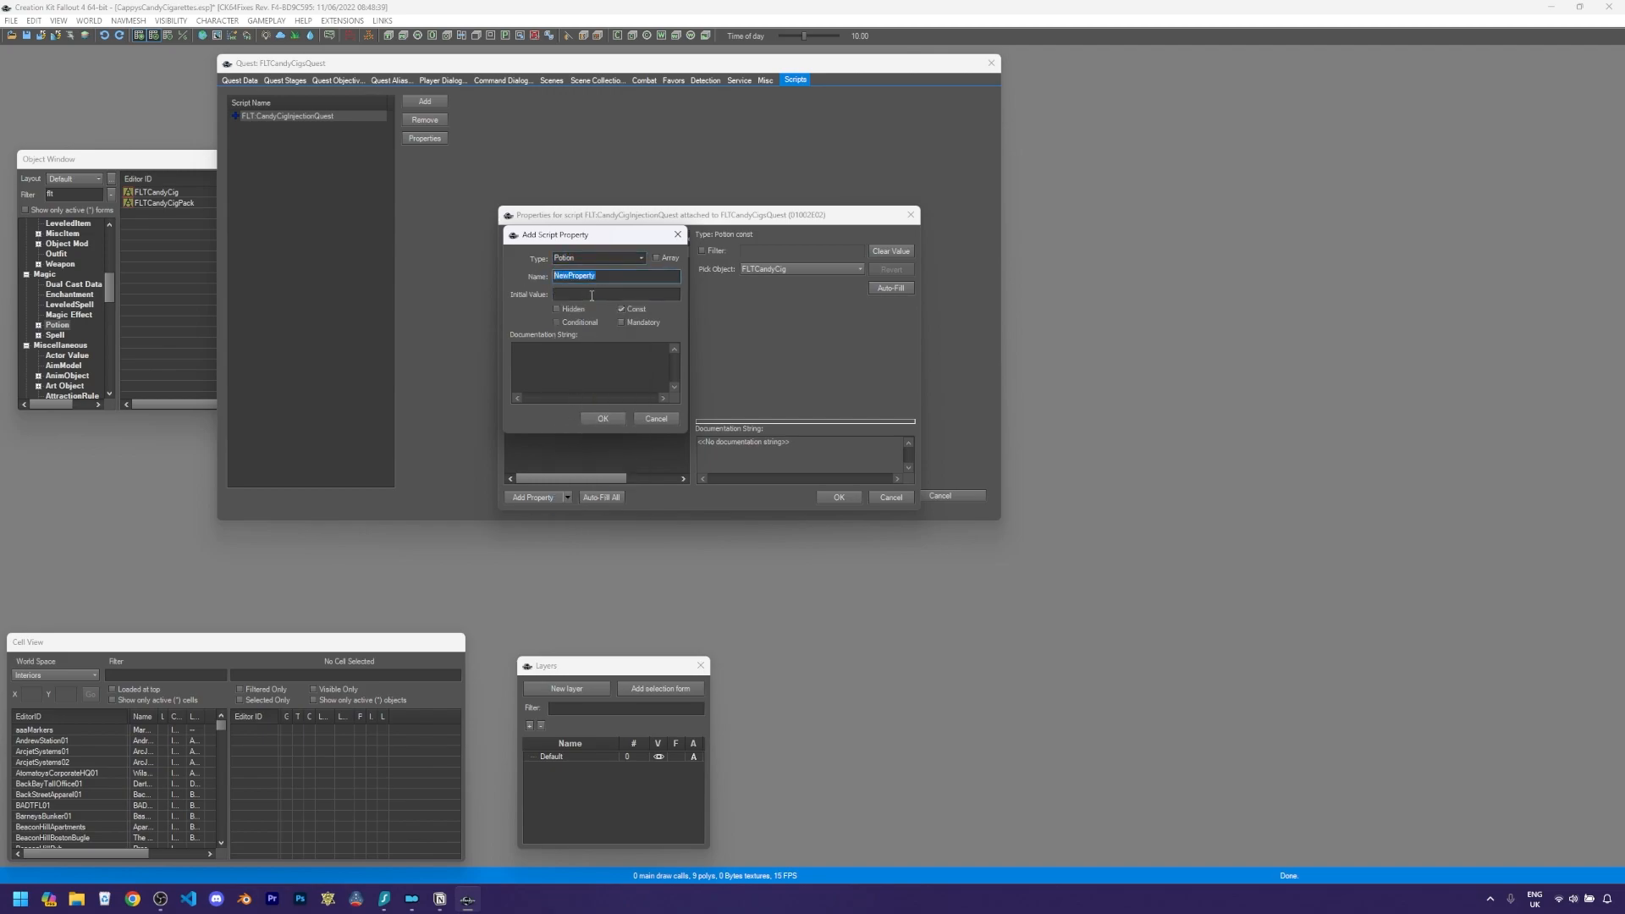
pyautogui.write('FLTCandyCigPack')
pyautogui.click(610, 422)
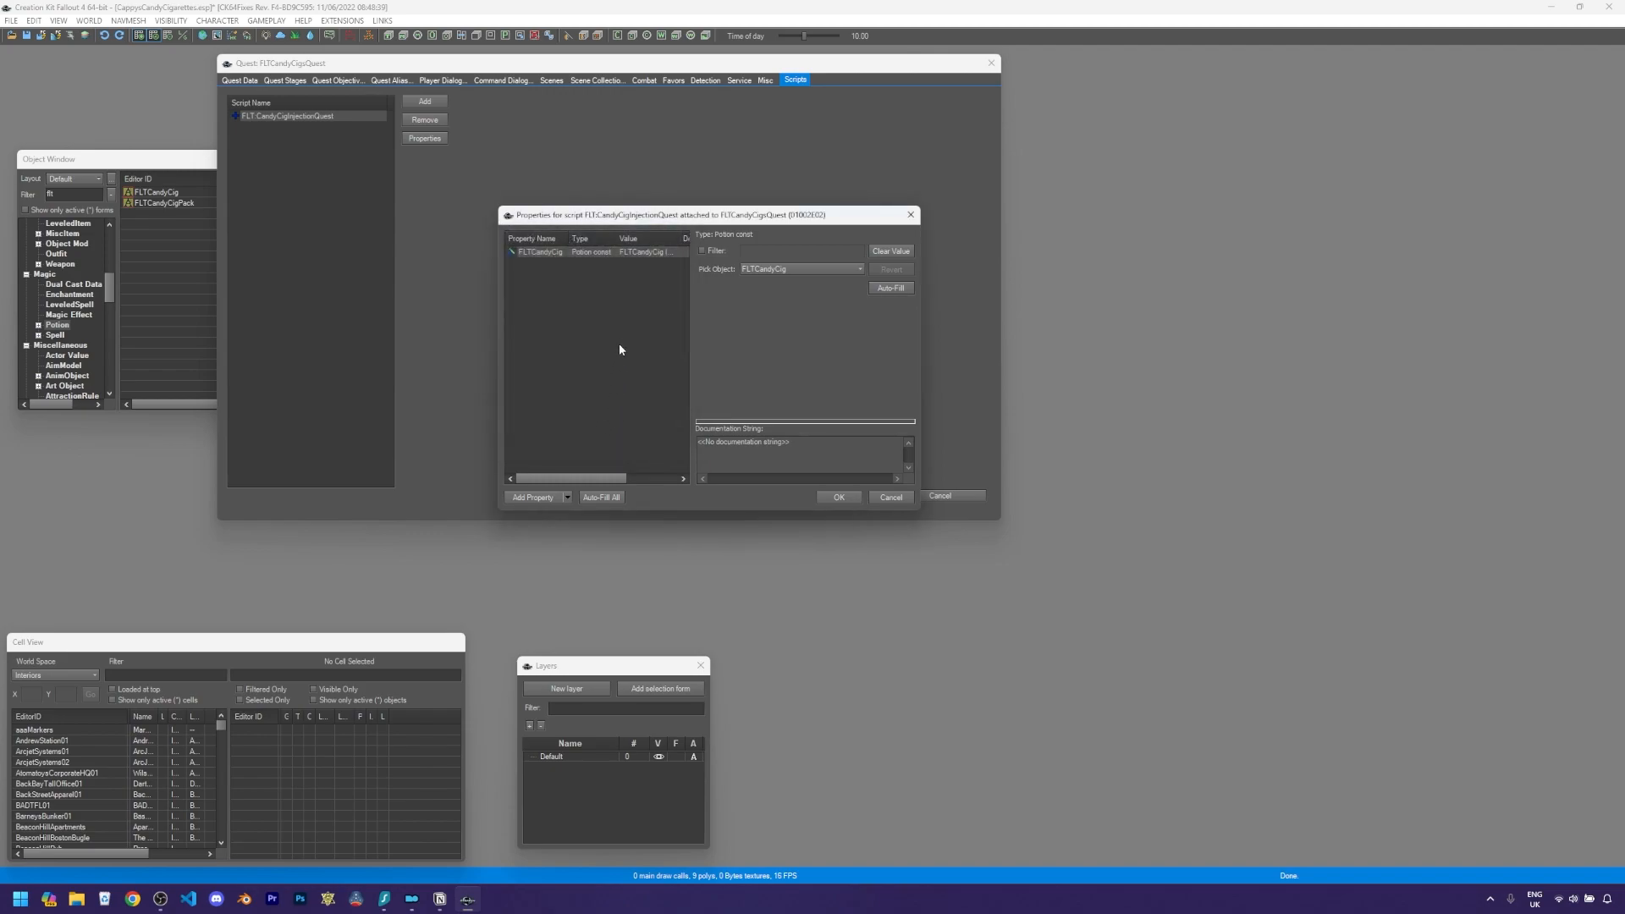
# - Add a LeveledItem script property named LeveledList01
pyautogui.click(634, 263)
pyautogui.click(540, 500)
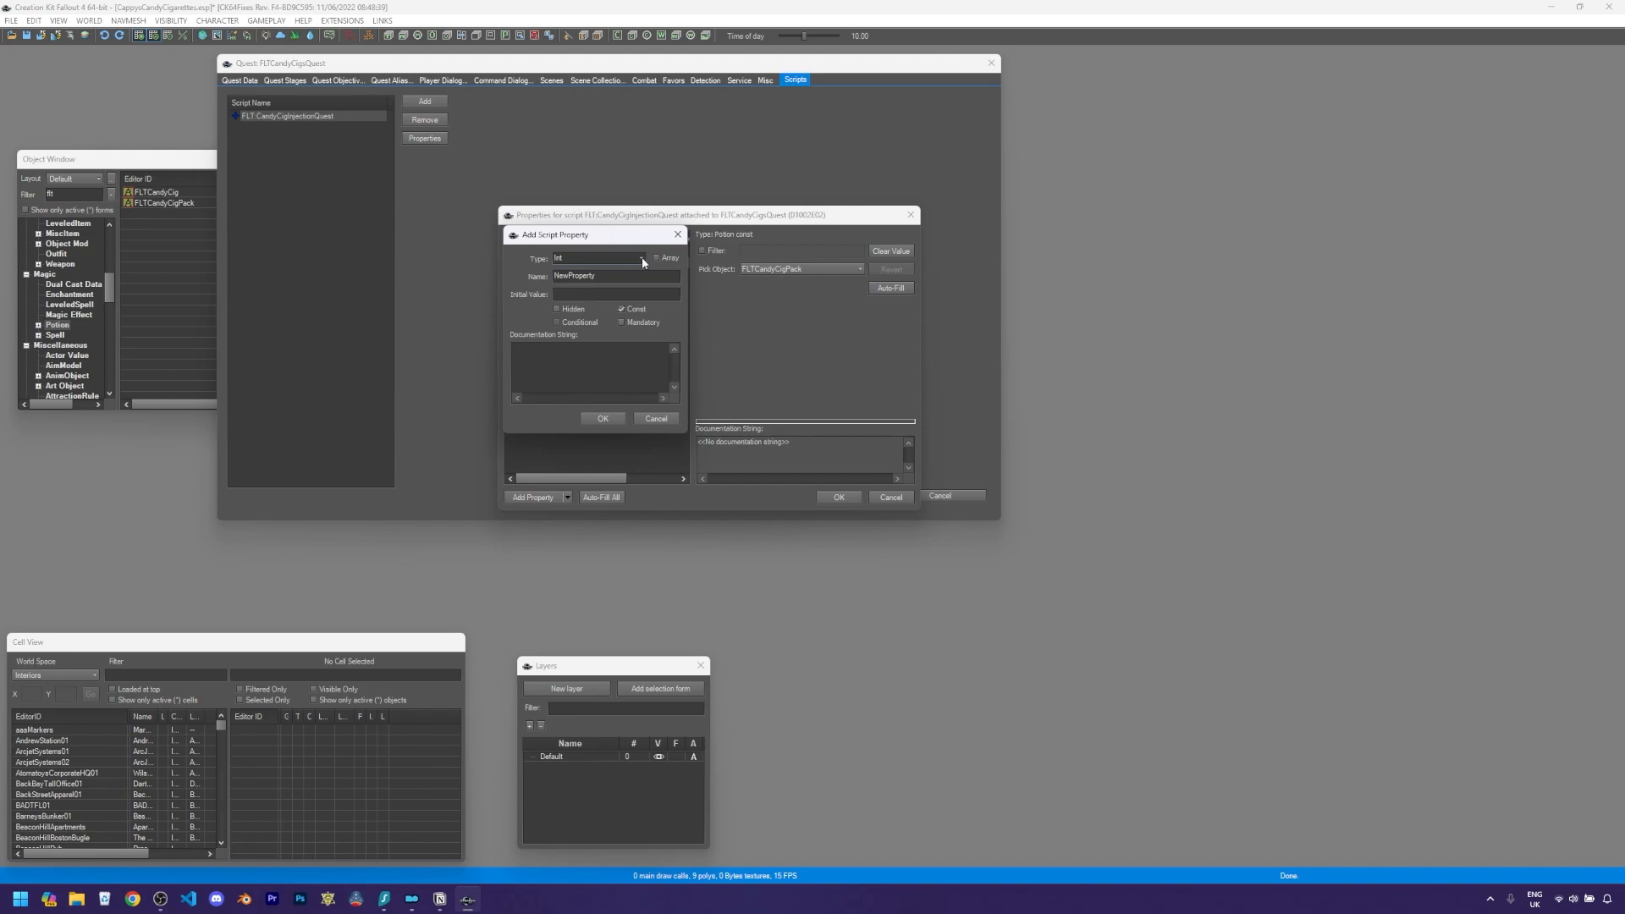
pyautogui.click(642, 259)
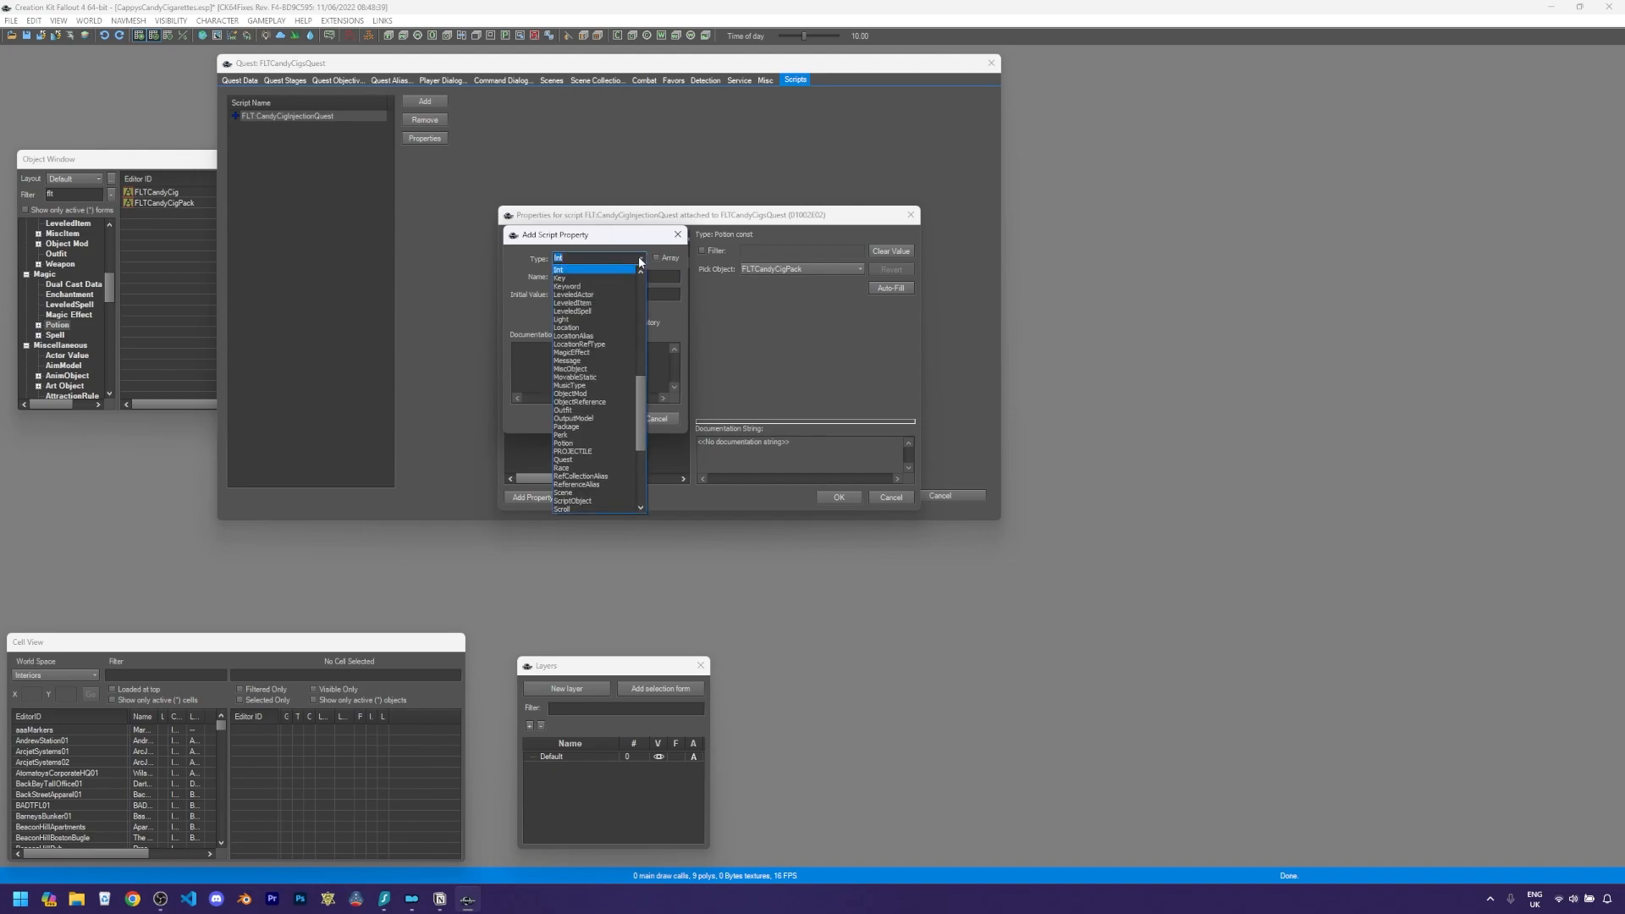
pyautogui.click(595, 303)
pyautogui.press('Tab')
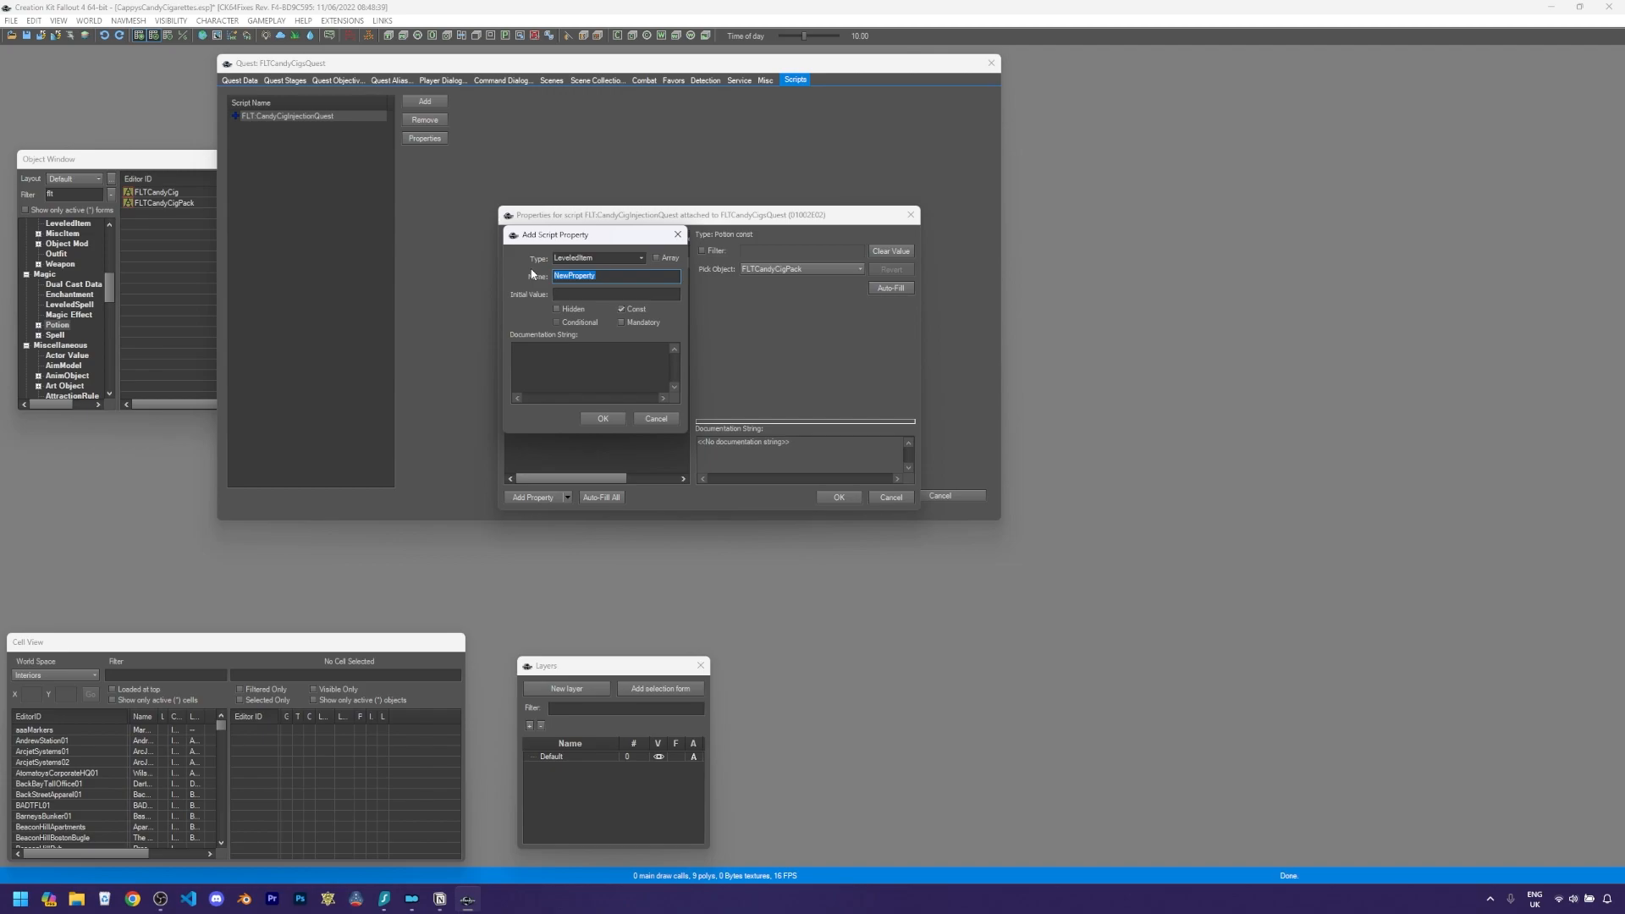
pyautogui.write('LevelledList01')
pyautogui.click(605, 422)
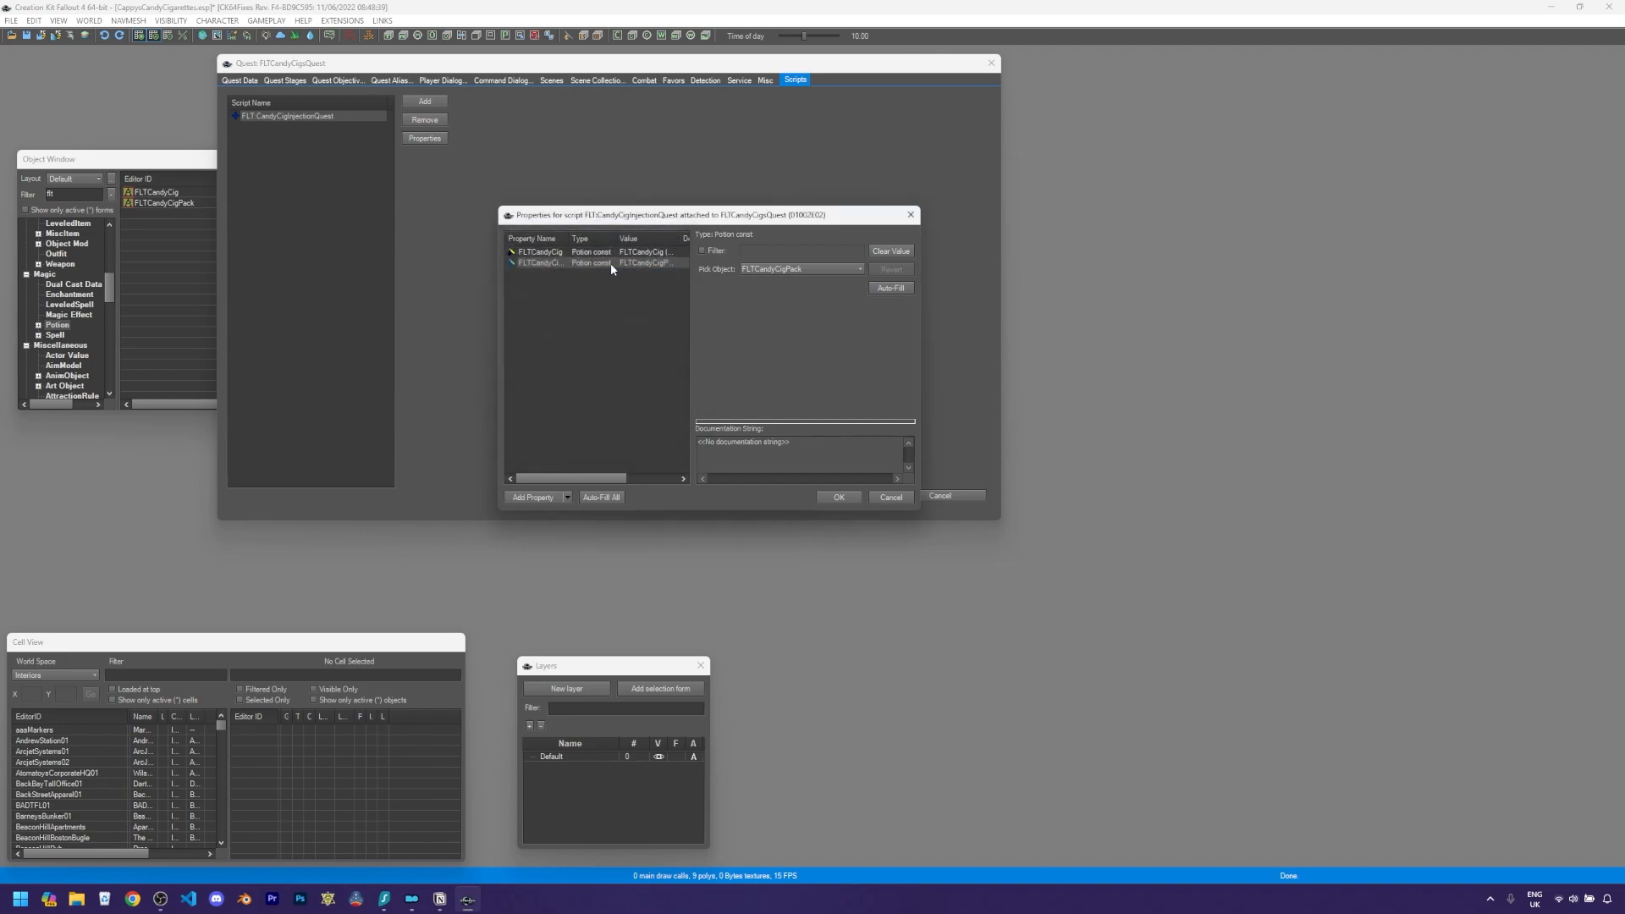
# - Set the LeveledList01 property's value to the LL_Junk_Small leveled list, filtering the picker by LL_junk
pyautogui.click(527, 274)
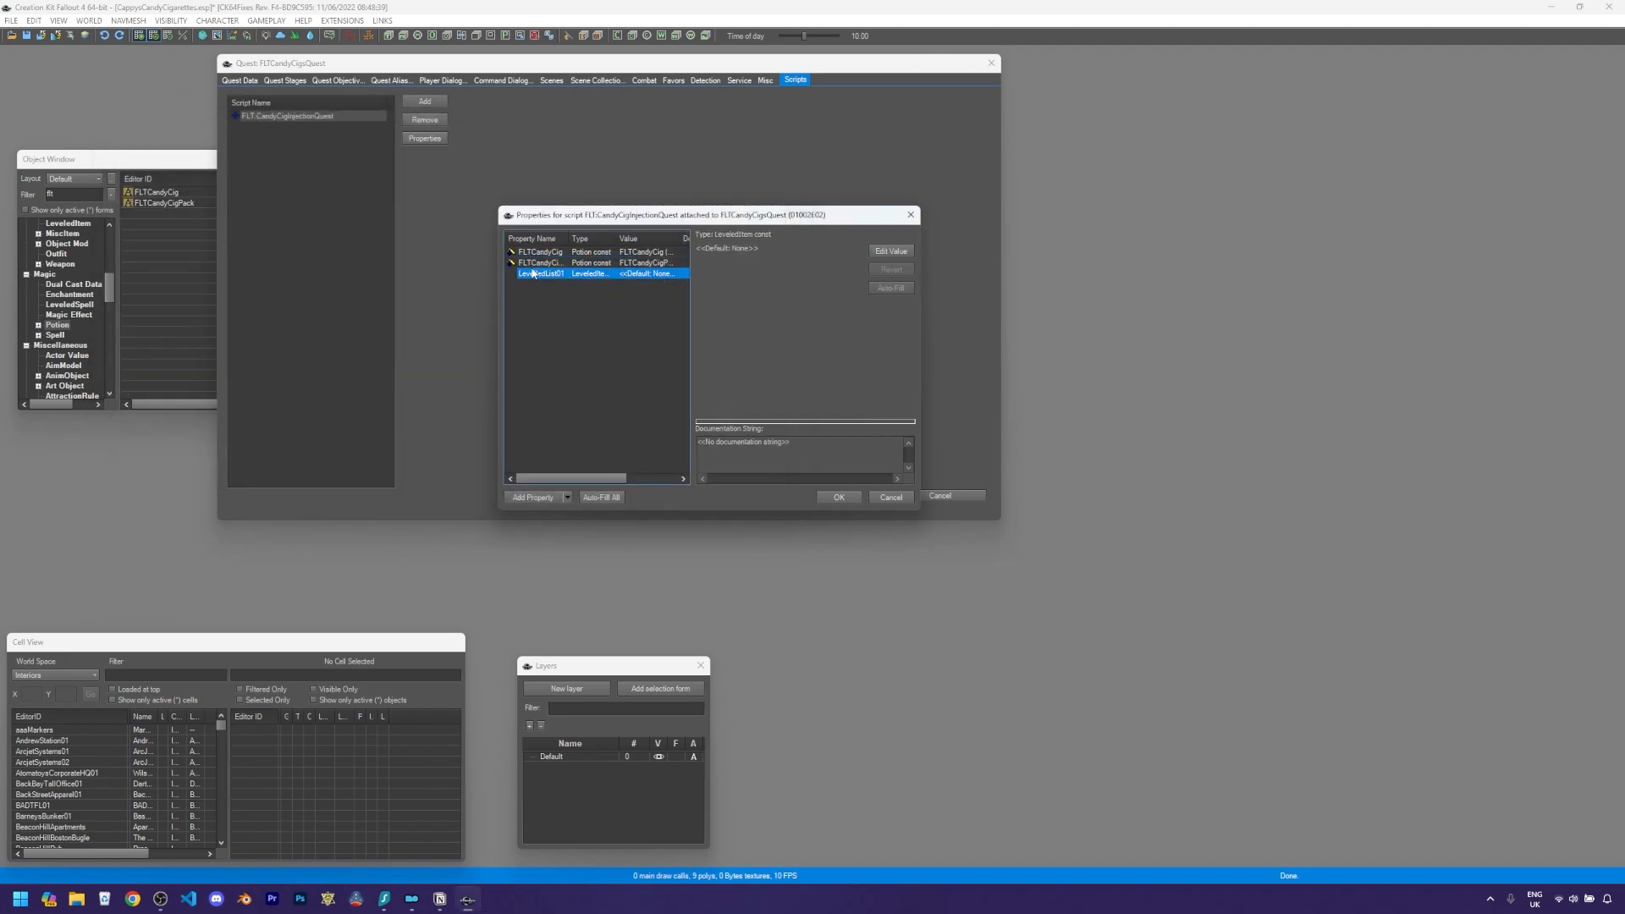
pyautogui.click(885, 250)
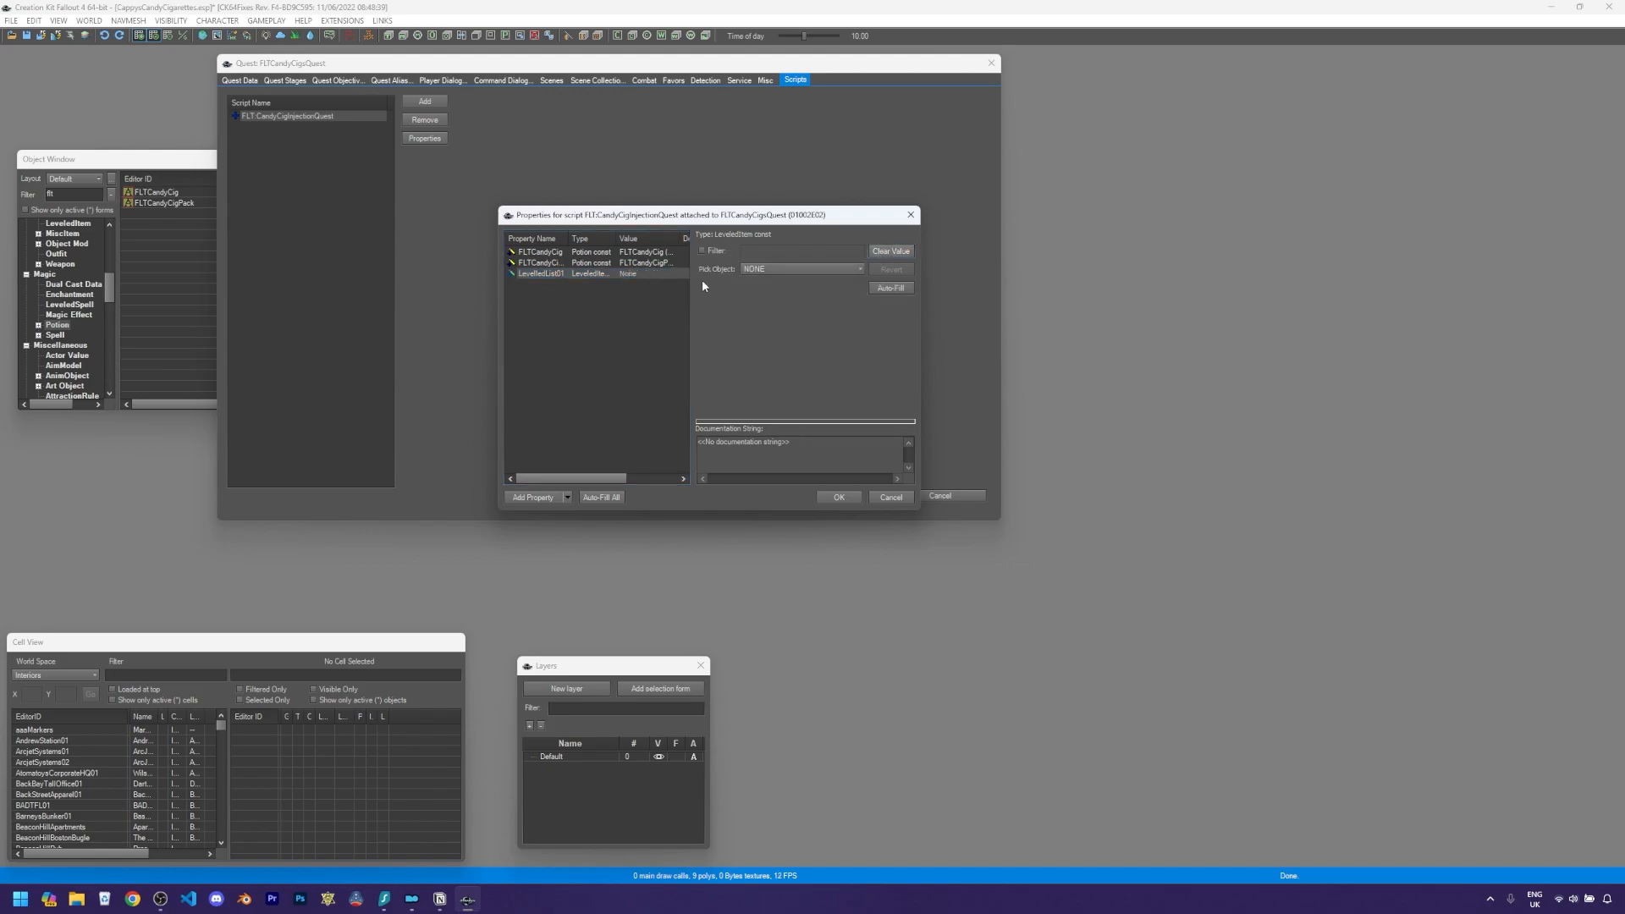
pyautogui.click(766, 269)
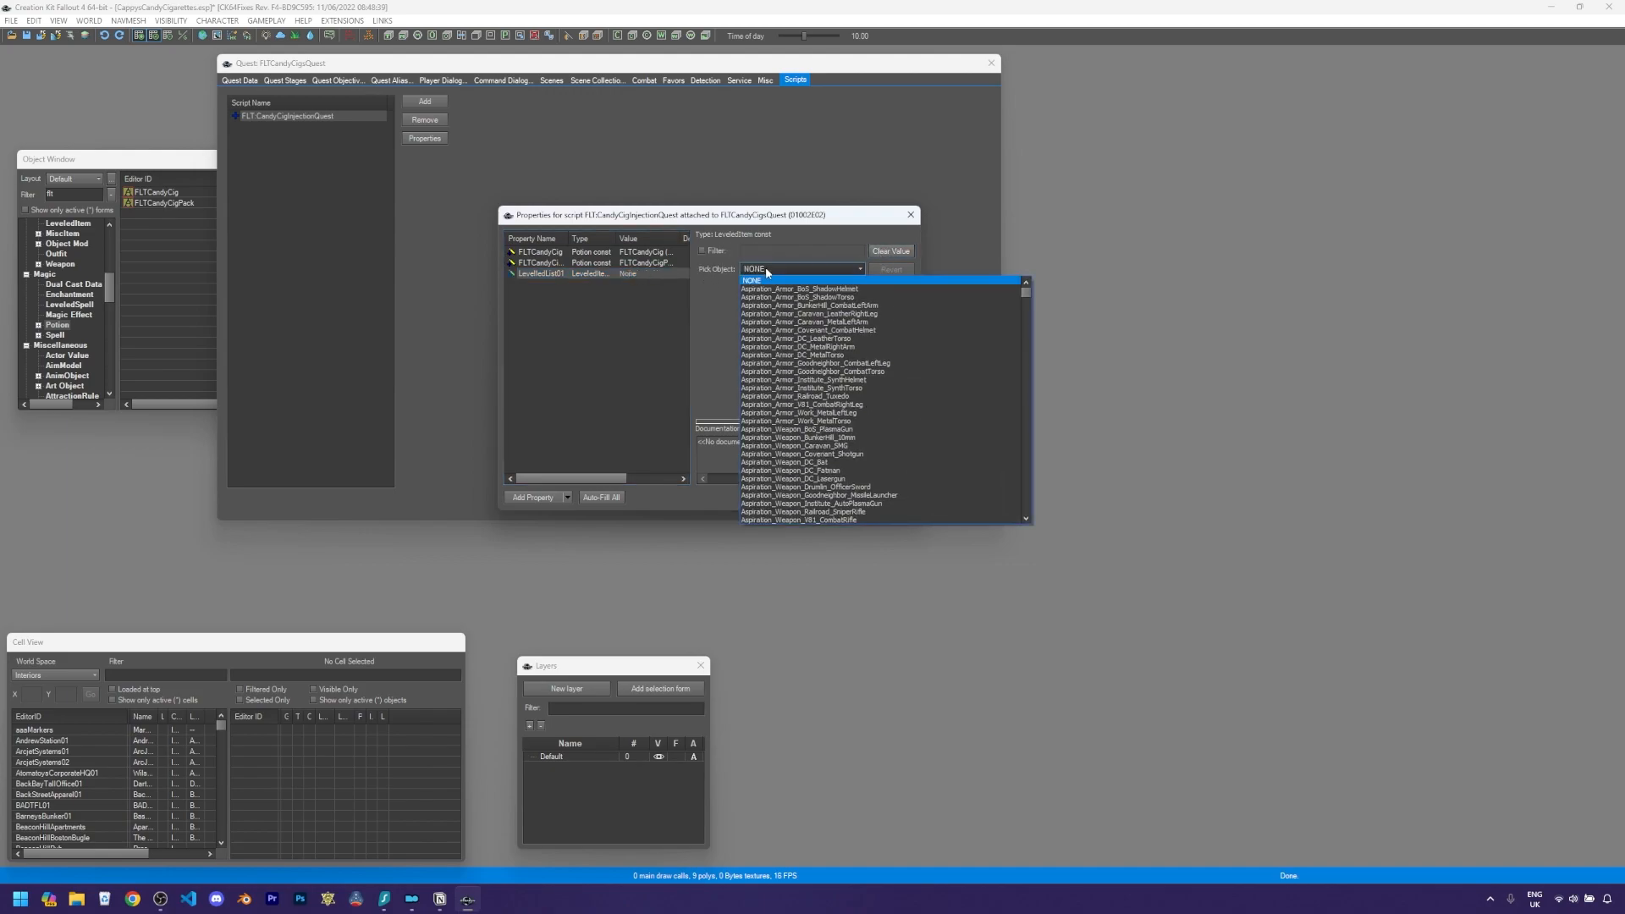
pyautogui.click(718, 254)
pyautogui.click(713, 251)
pyautogui.click(764, 252)
pyautogui.write('LL')
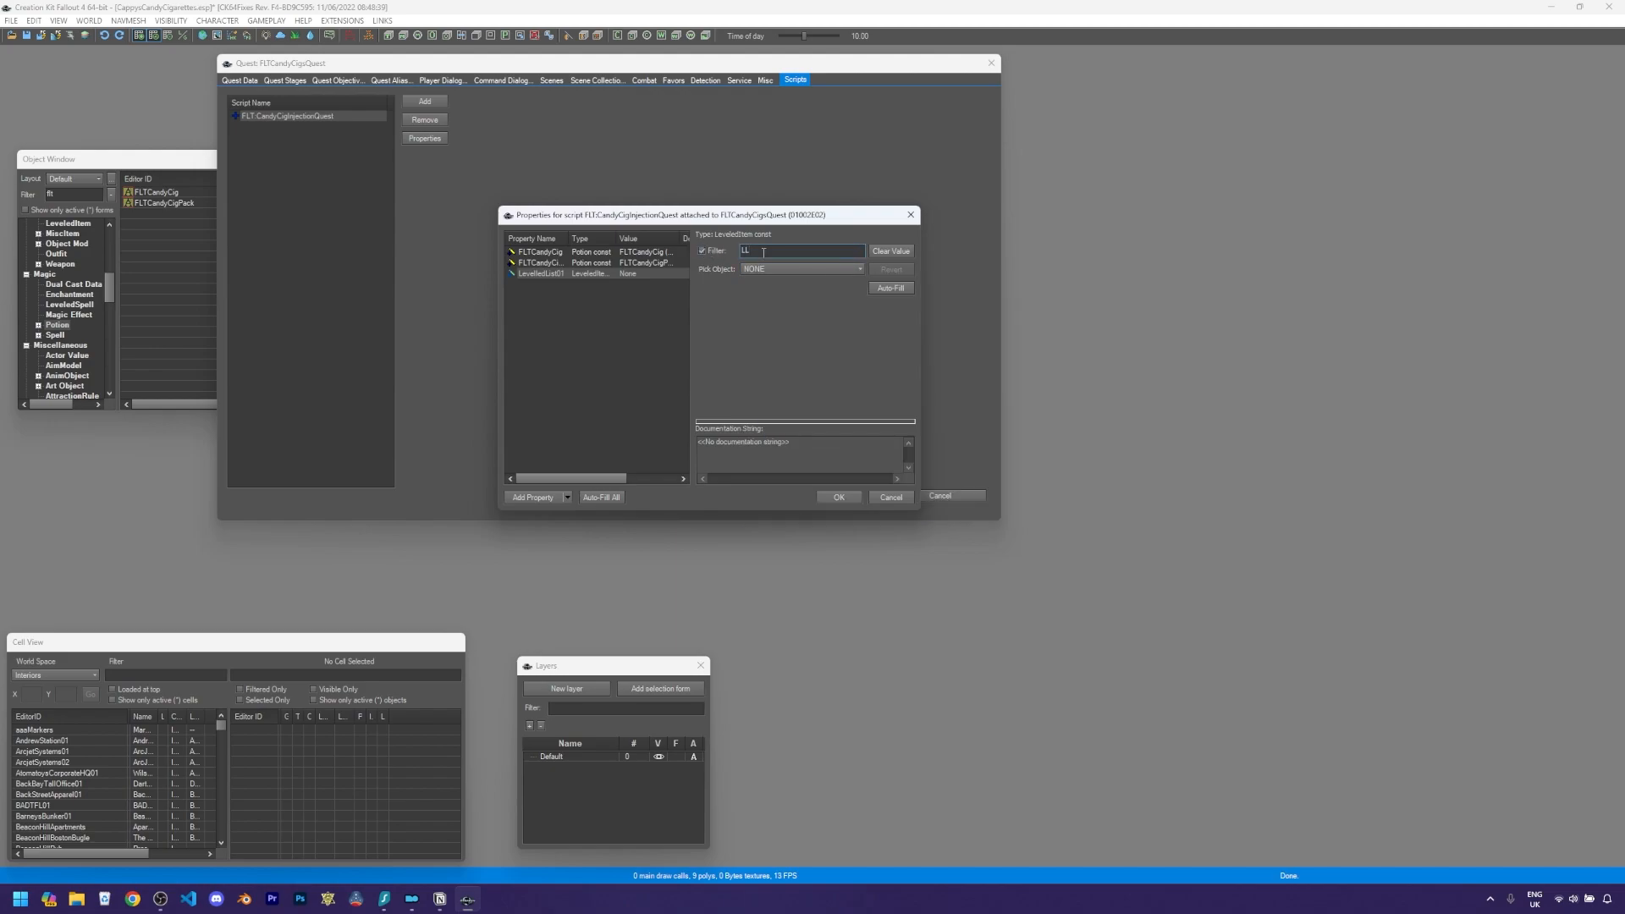
pyautogui.click(772, 270)
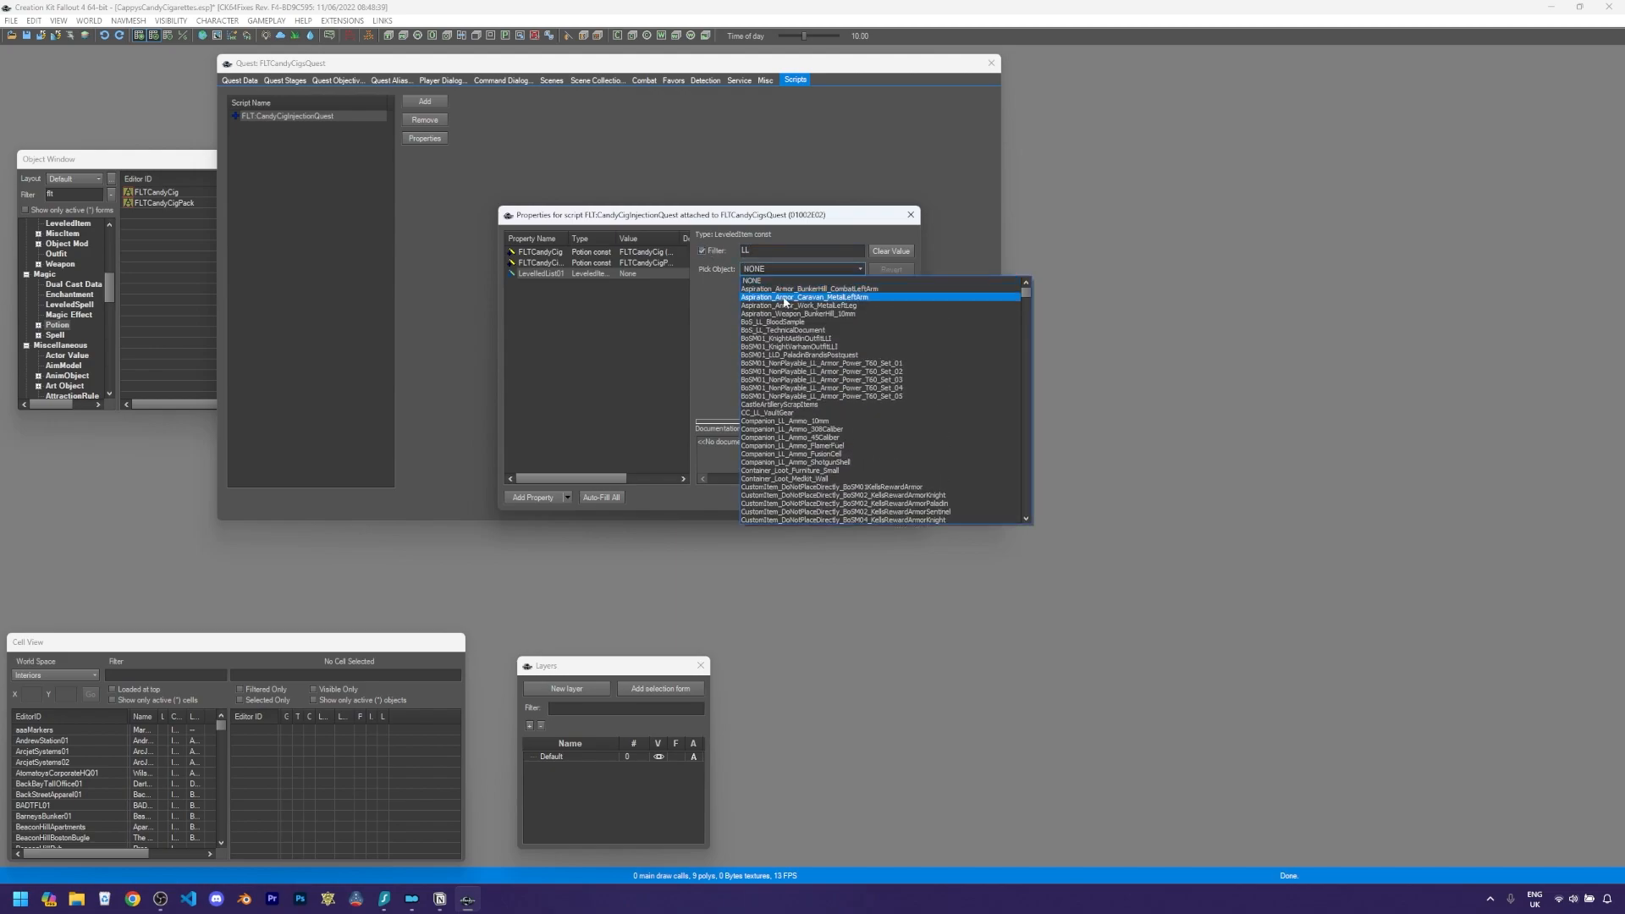
pyautogui.scroll(-5, 795, 351)
pyautogui.scroll(-10, 800, 381)
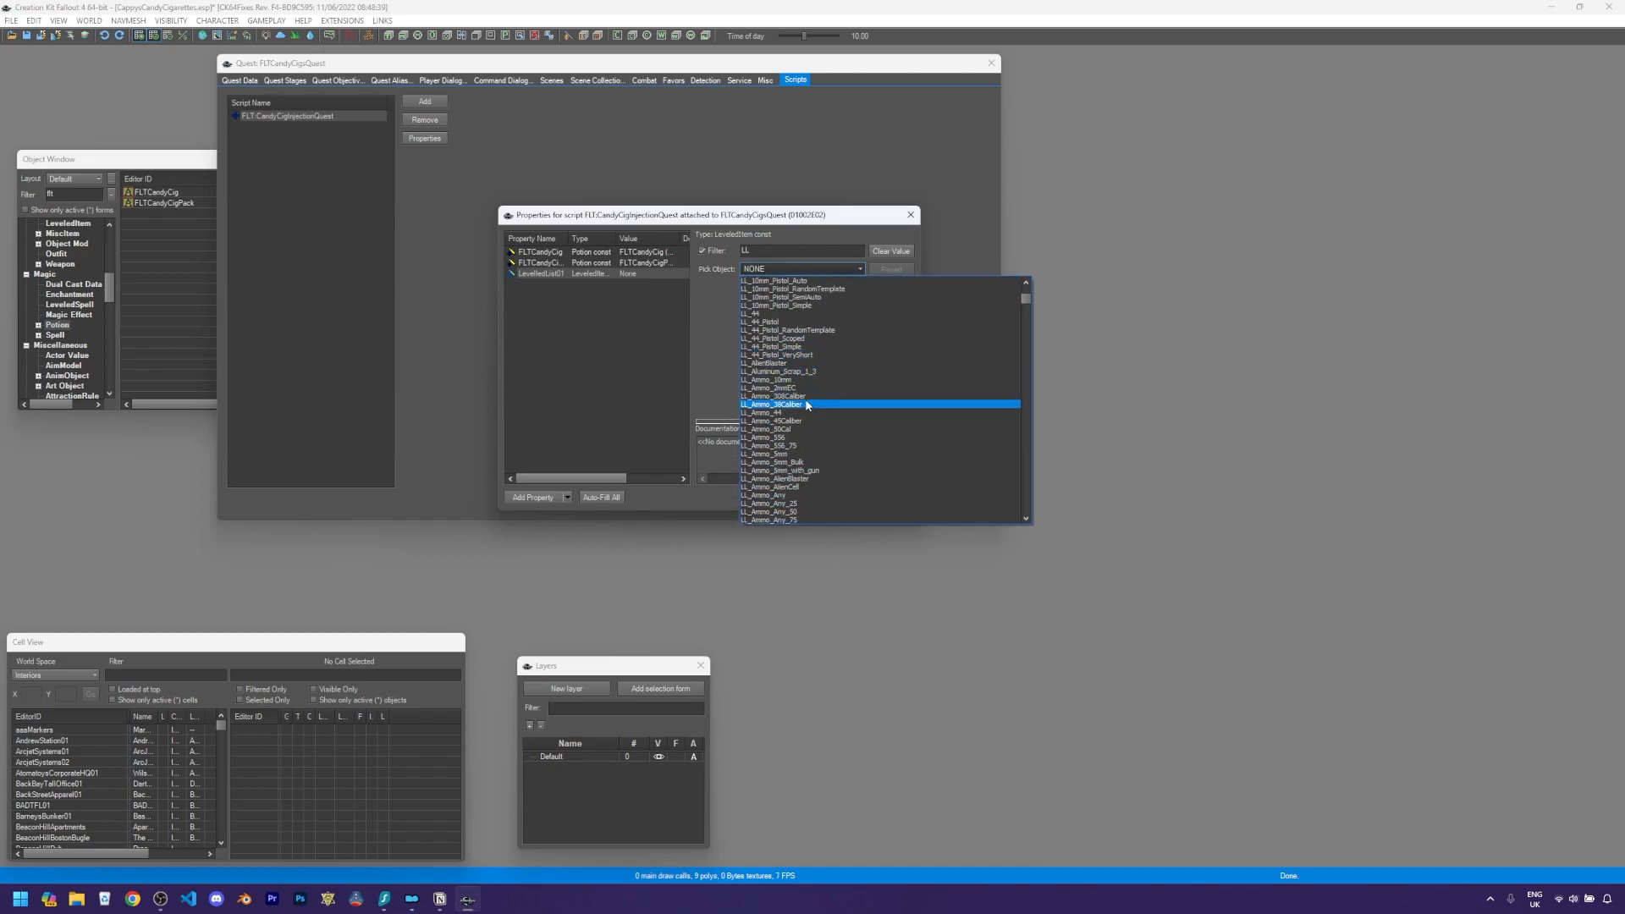
pyautogui.scroll(-10, 804, 404)
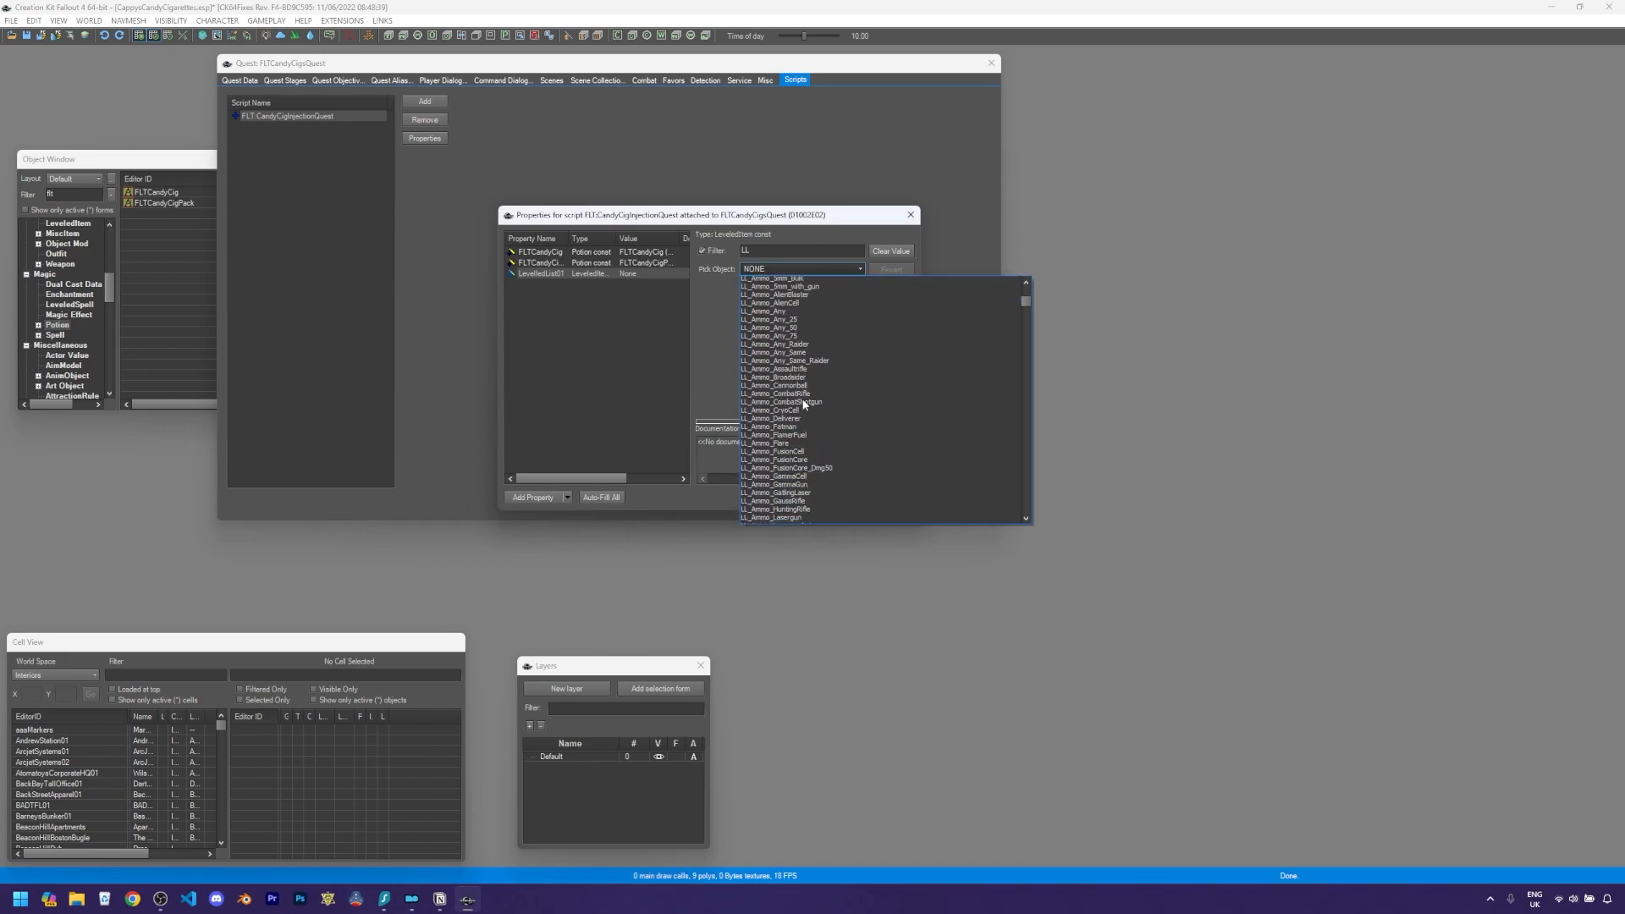
pyautogui.scroll(-10, 805, 405)
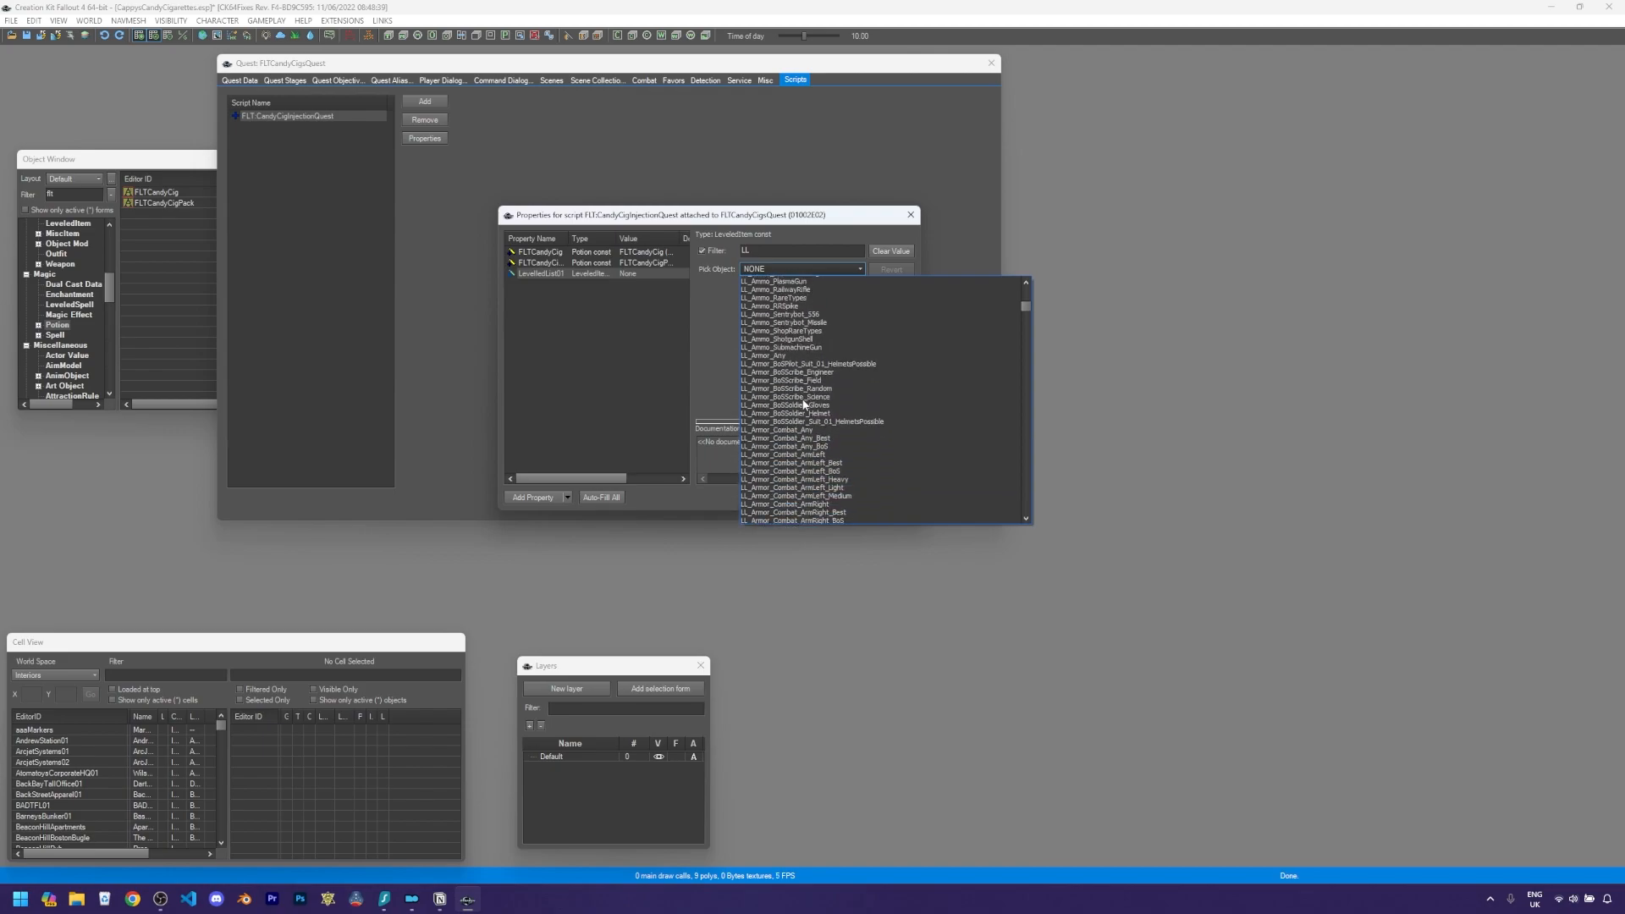
pyautogui.click(775, 252)
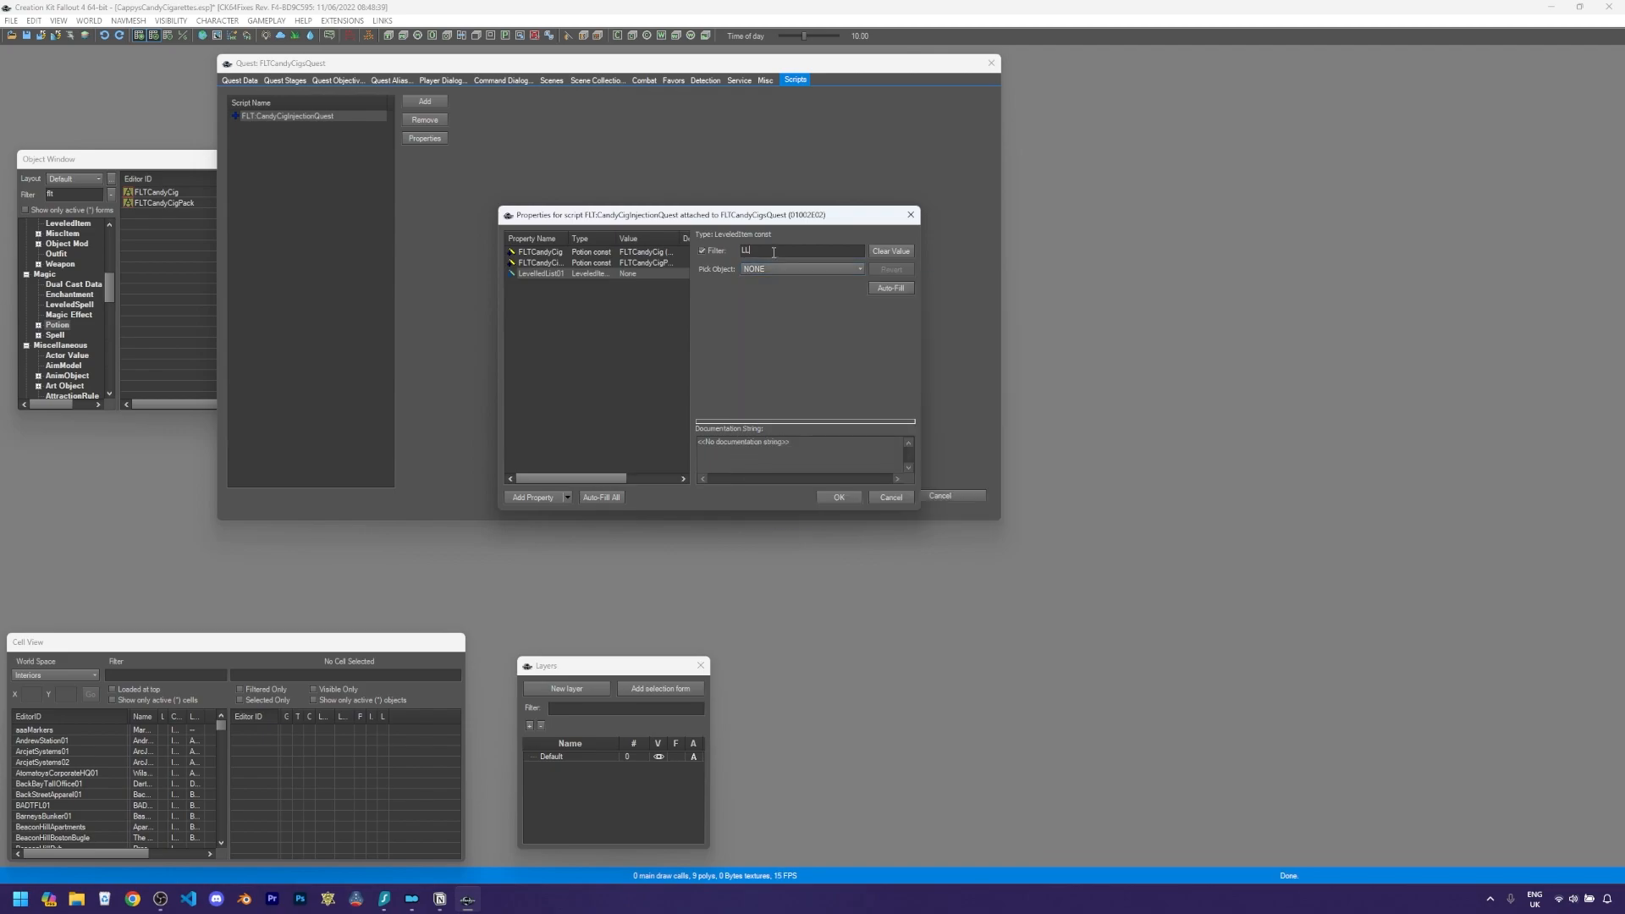
pyautogui.write('_junk')
pyautogui.click(804, 269)
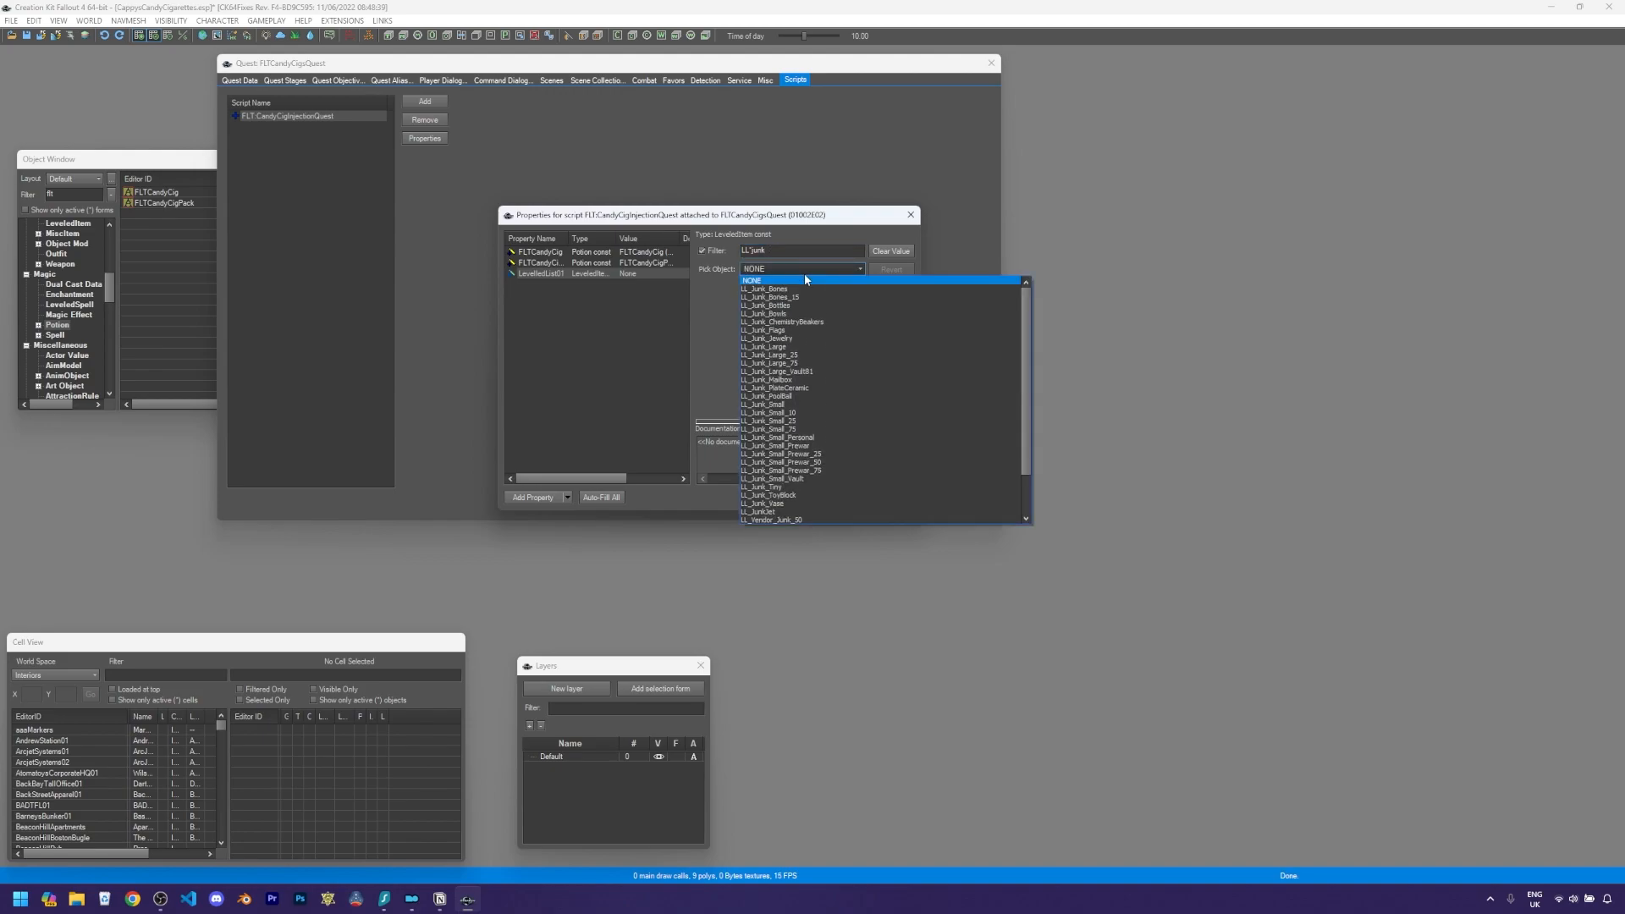
pyautogui.click(782, 406)
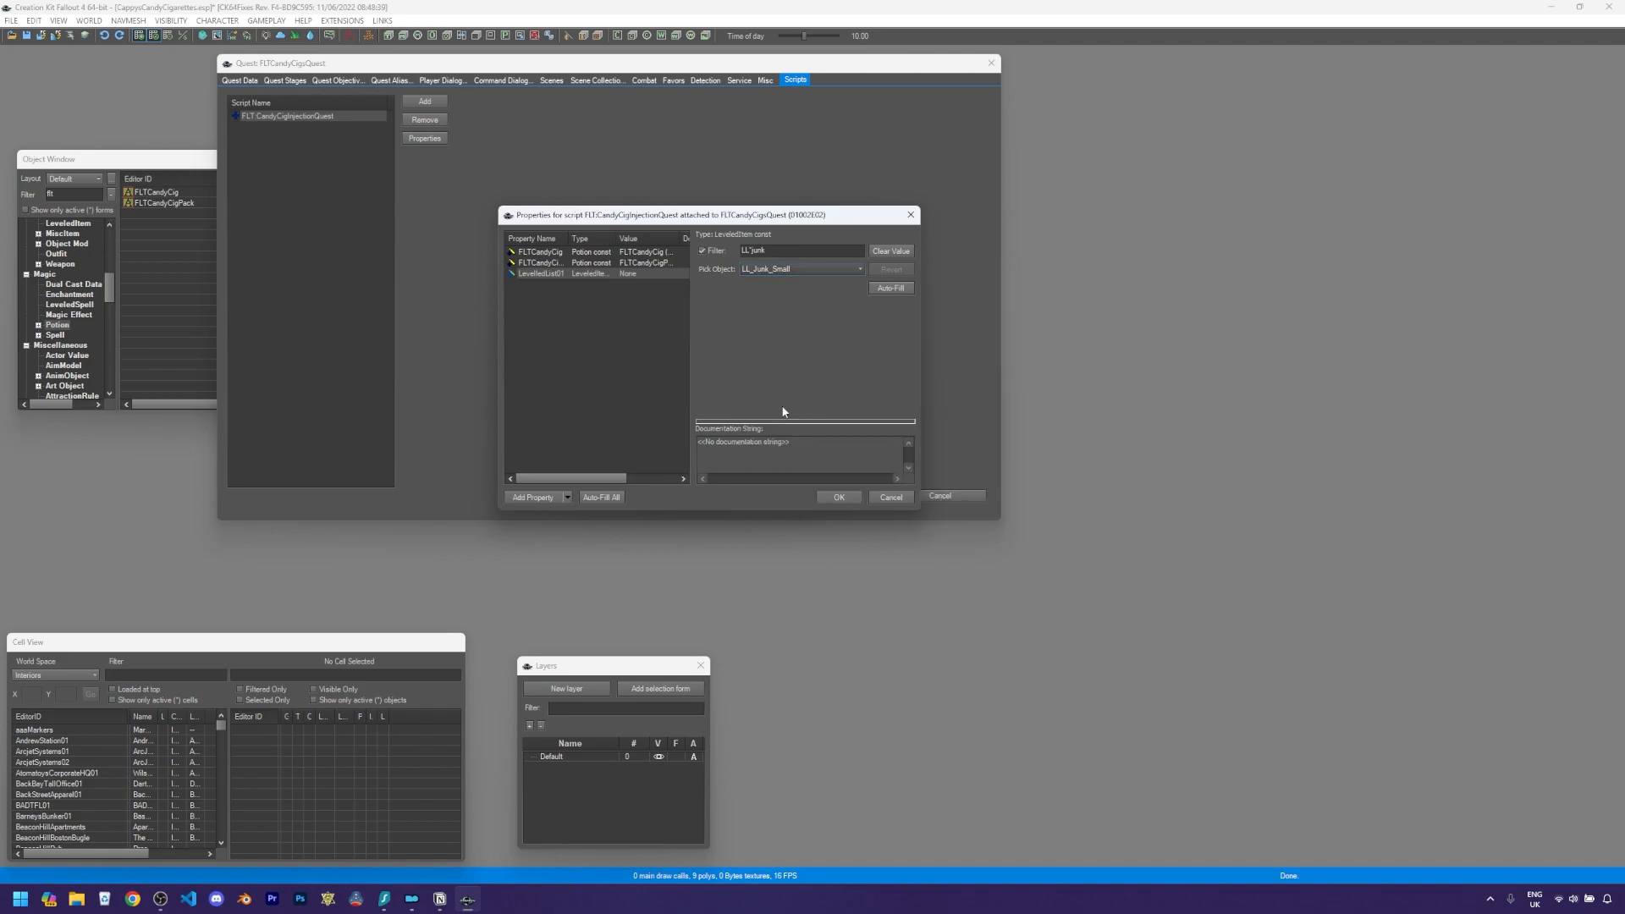
pyautogui.click(652, 325)
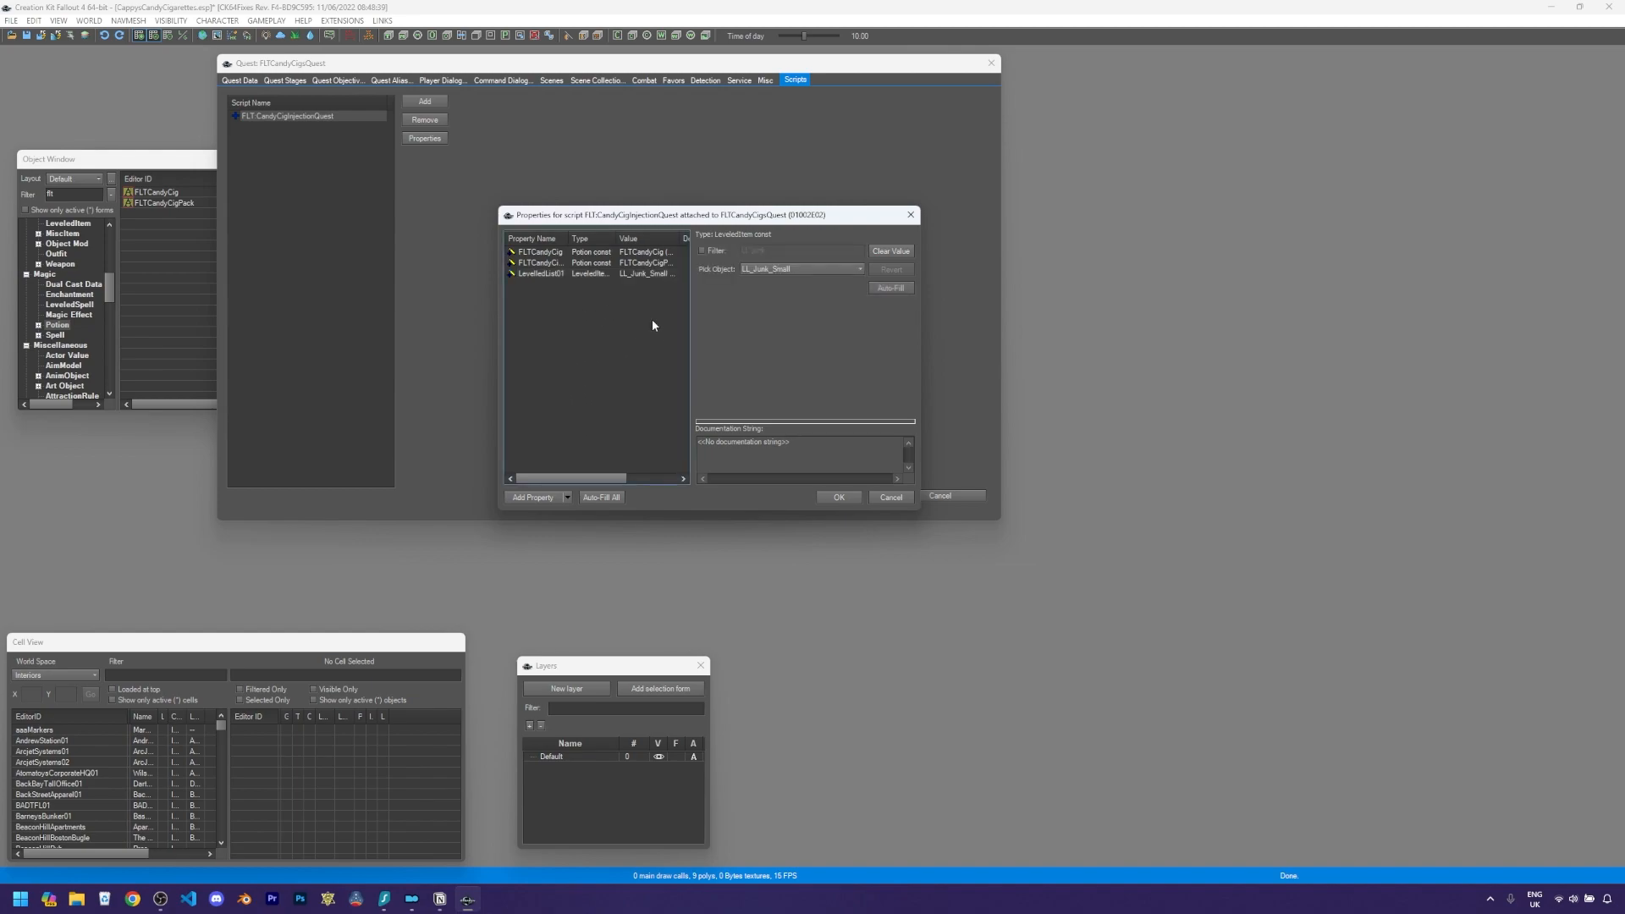
# - Add LeveledItem properties LeveledList02 and LeveledList03 set to LL_Vendor_Junk_A-F and LL_Junk_Small_75, and confirm the properties
pyautogui.click(543, 500)
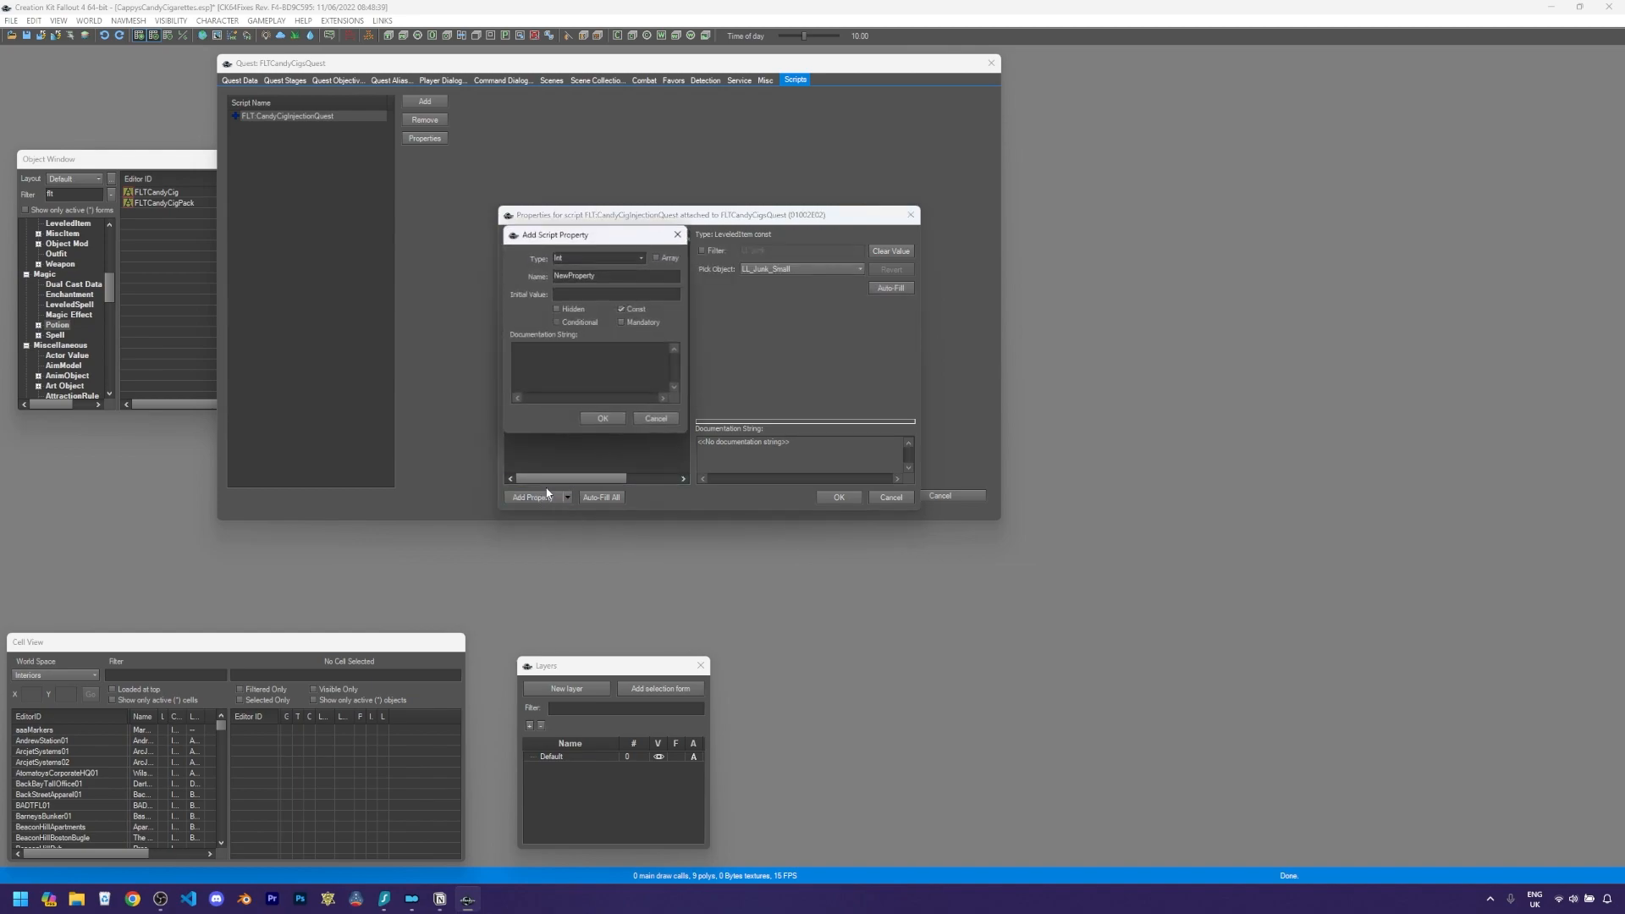
pyautogui.click(640, 258)
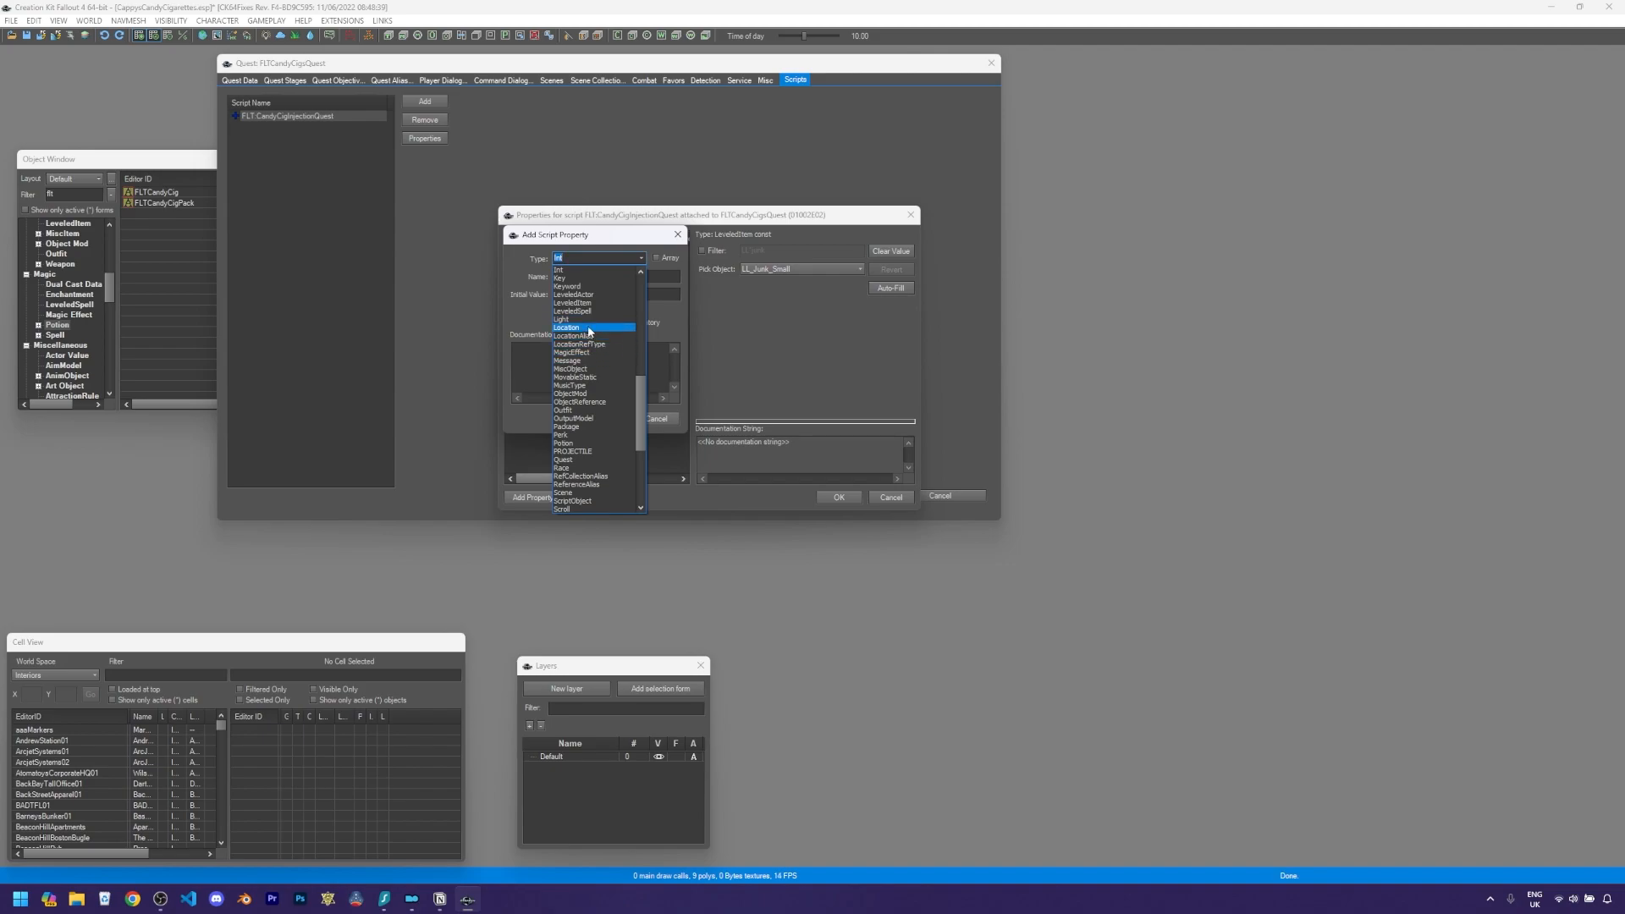
pyautogui.click(585, 303)
pyautogui.doubleClick(596, 276)
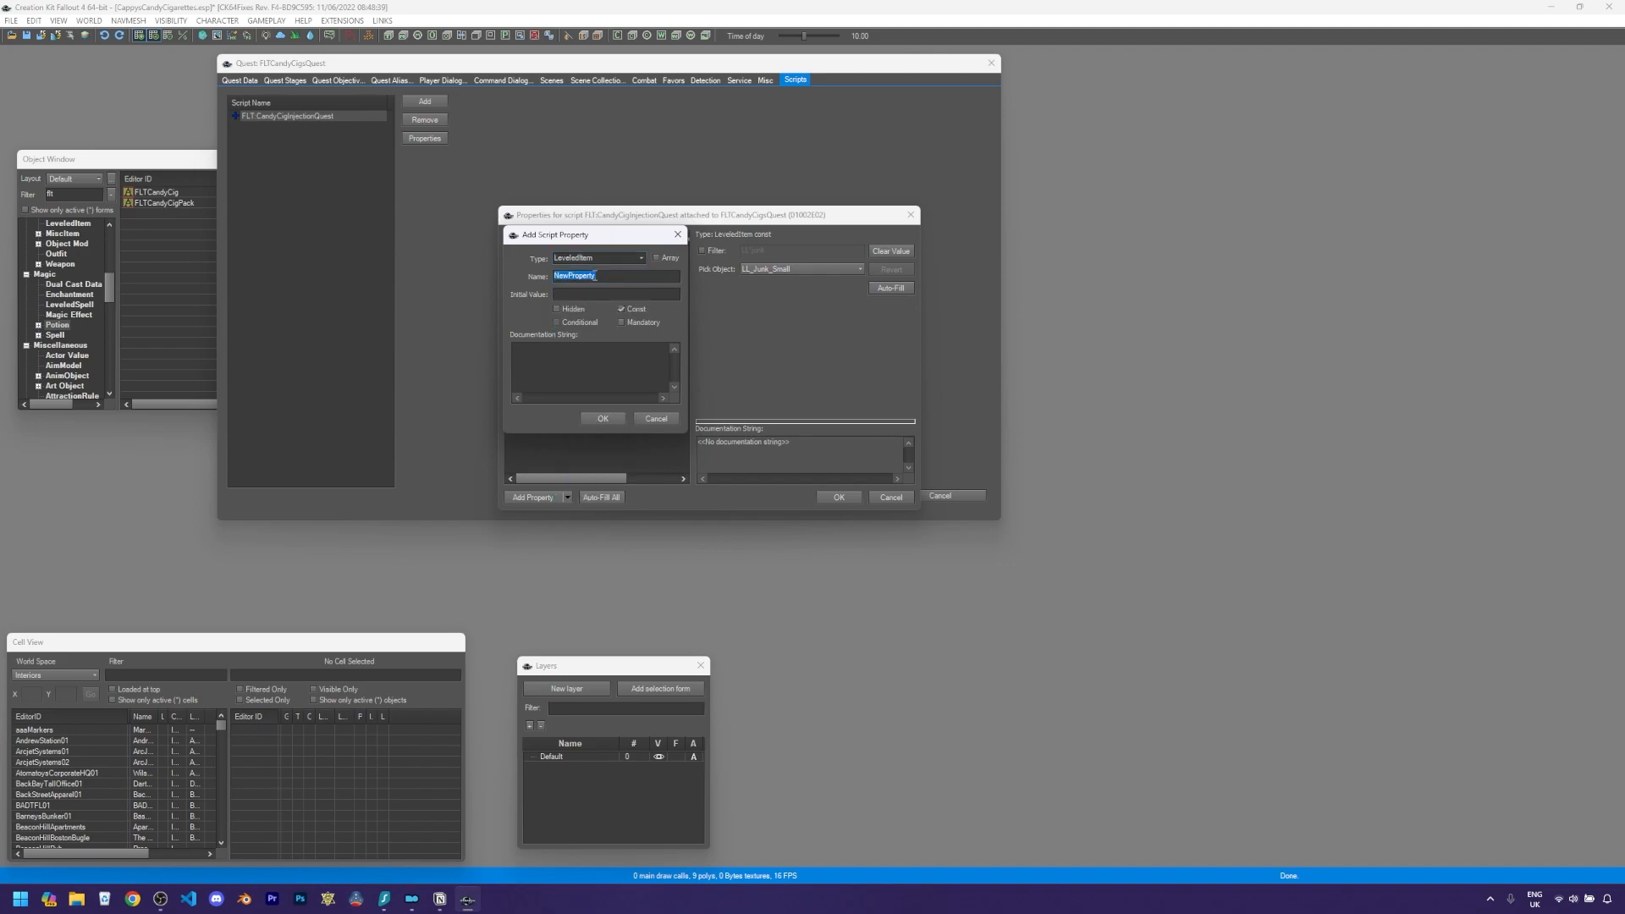
pyautogui.write('LevelledList02')
pyautogui.press('Return')
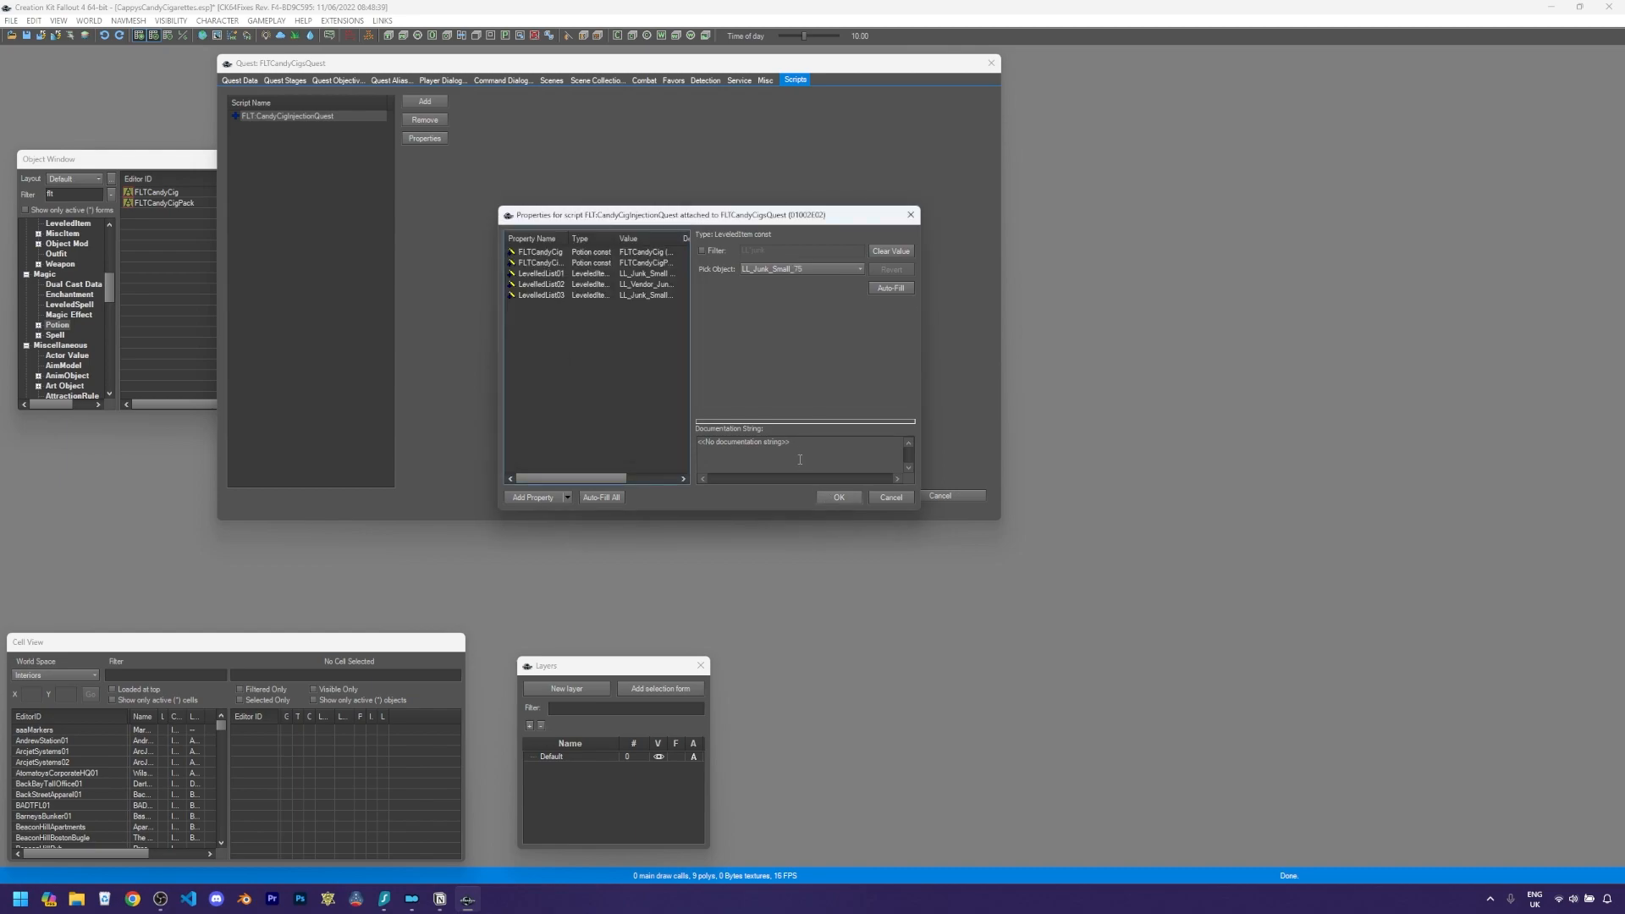
pyautogui.click(834, 500)
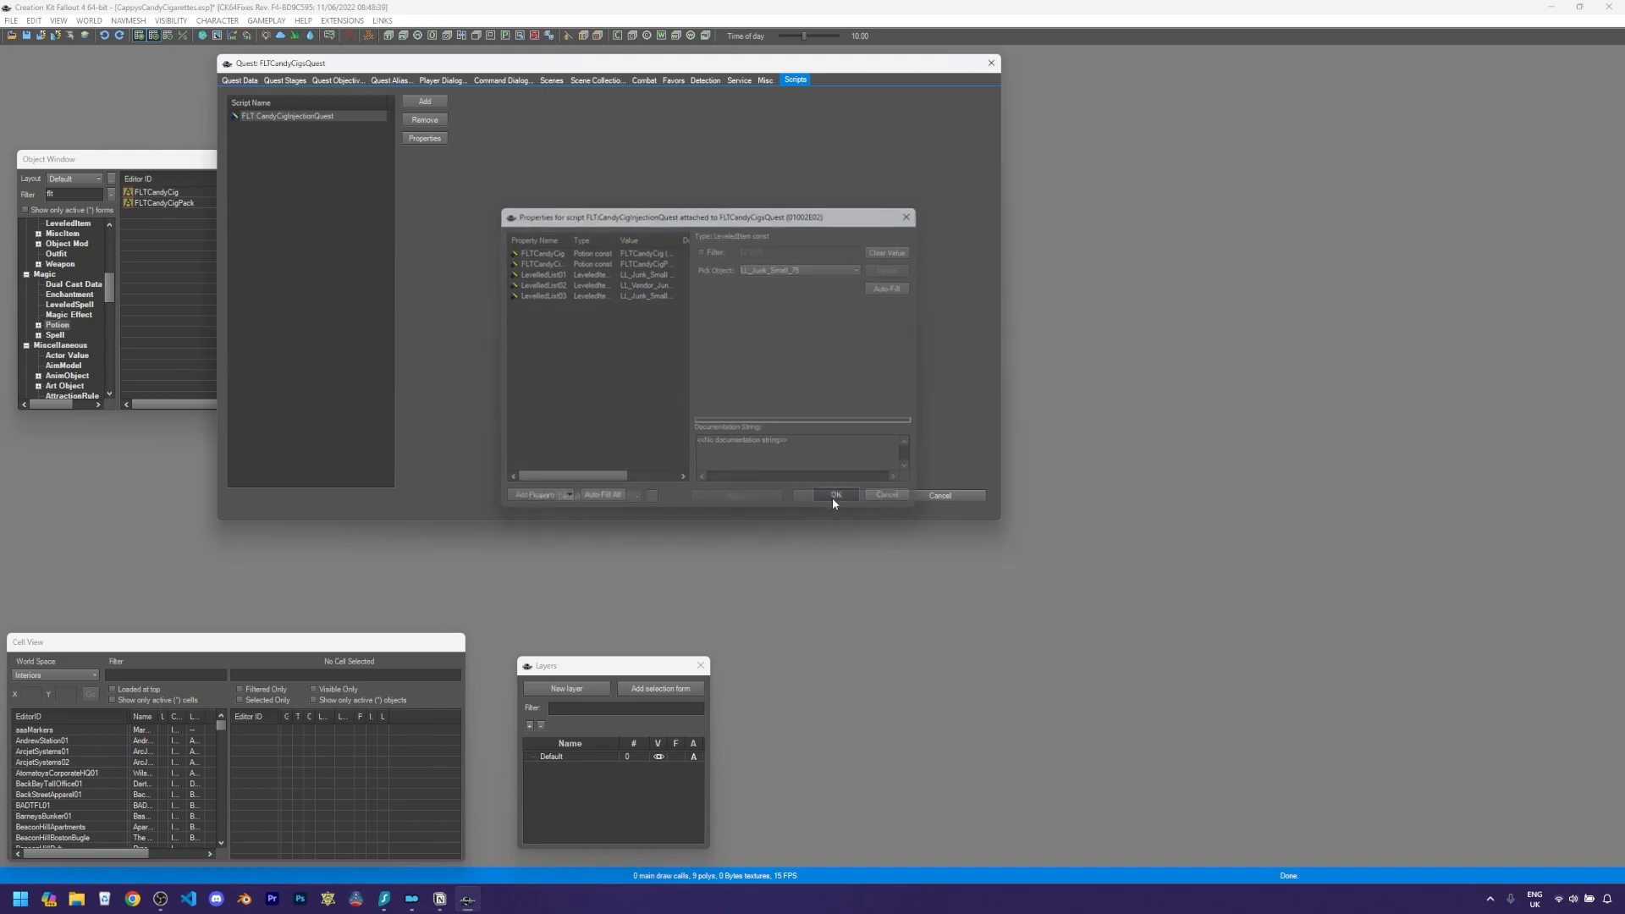
# - Open the script source and add an OnQuestInit event calling LeveledList01.AddForm(FLTCandyCig as Form, 1, 1)
pyautogui.rightClick(305, 121)
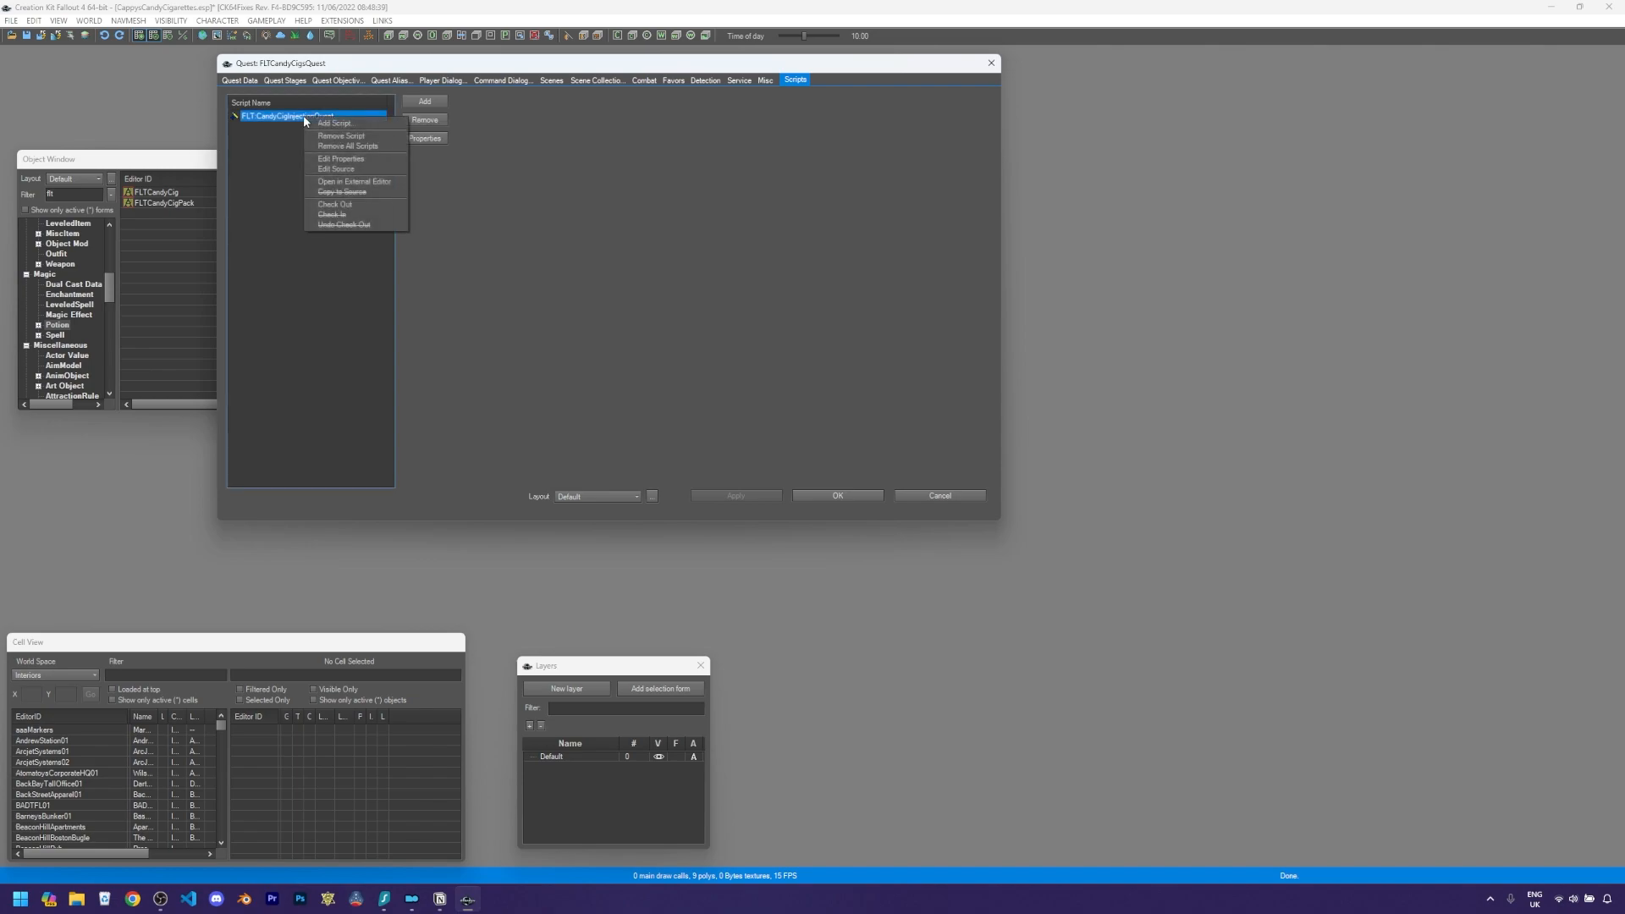
pyautogui.click(353, 172)
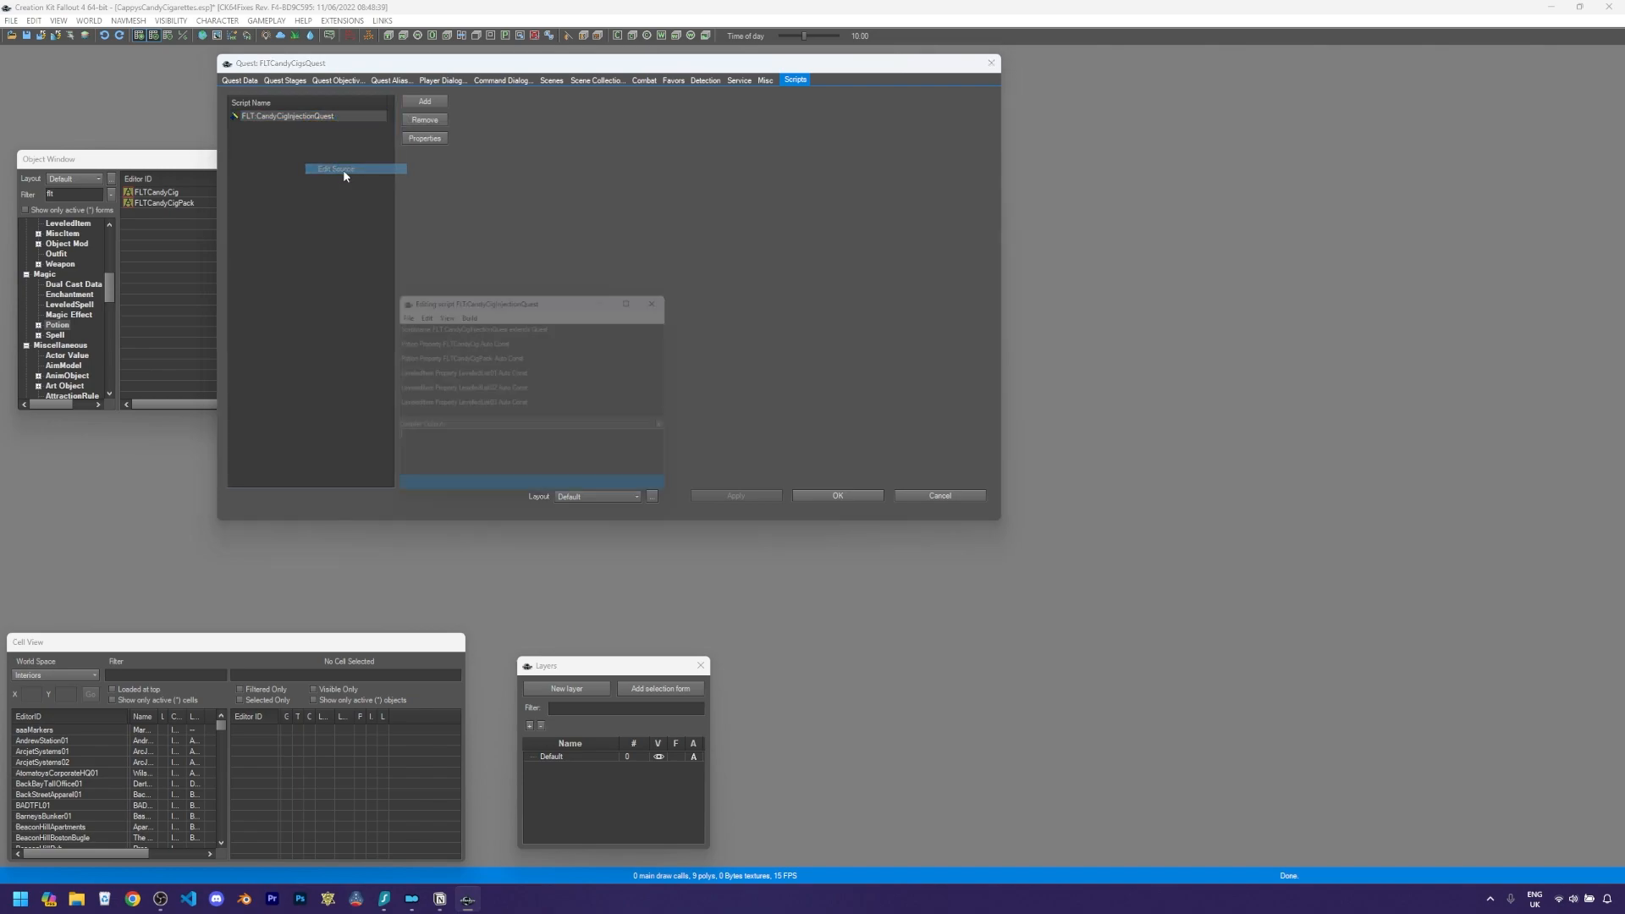
pyautogui.moveTo(507, 294); pyautogui.dragTo(599, 217)
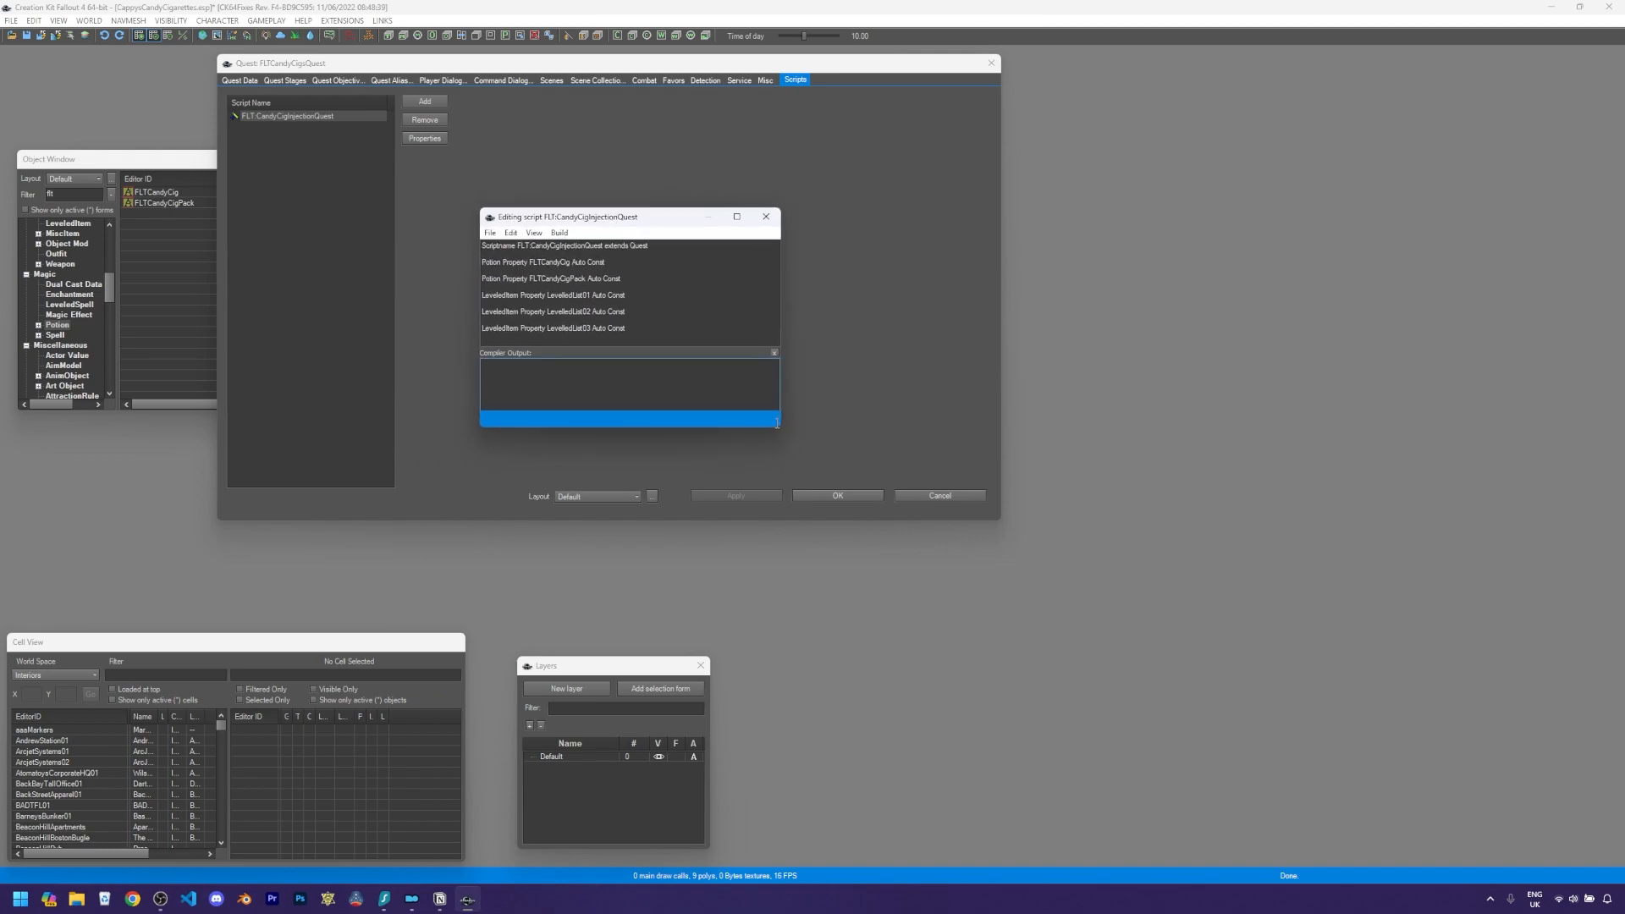
pyautogui.click(774, 352)
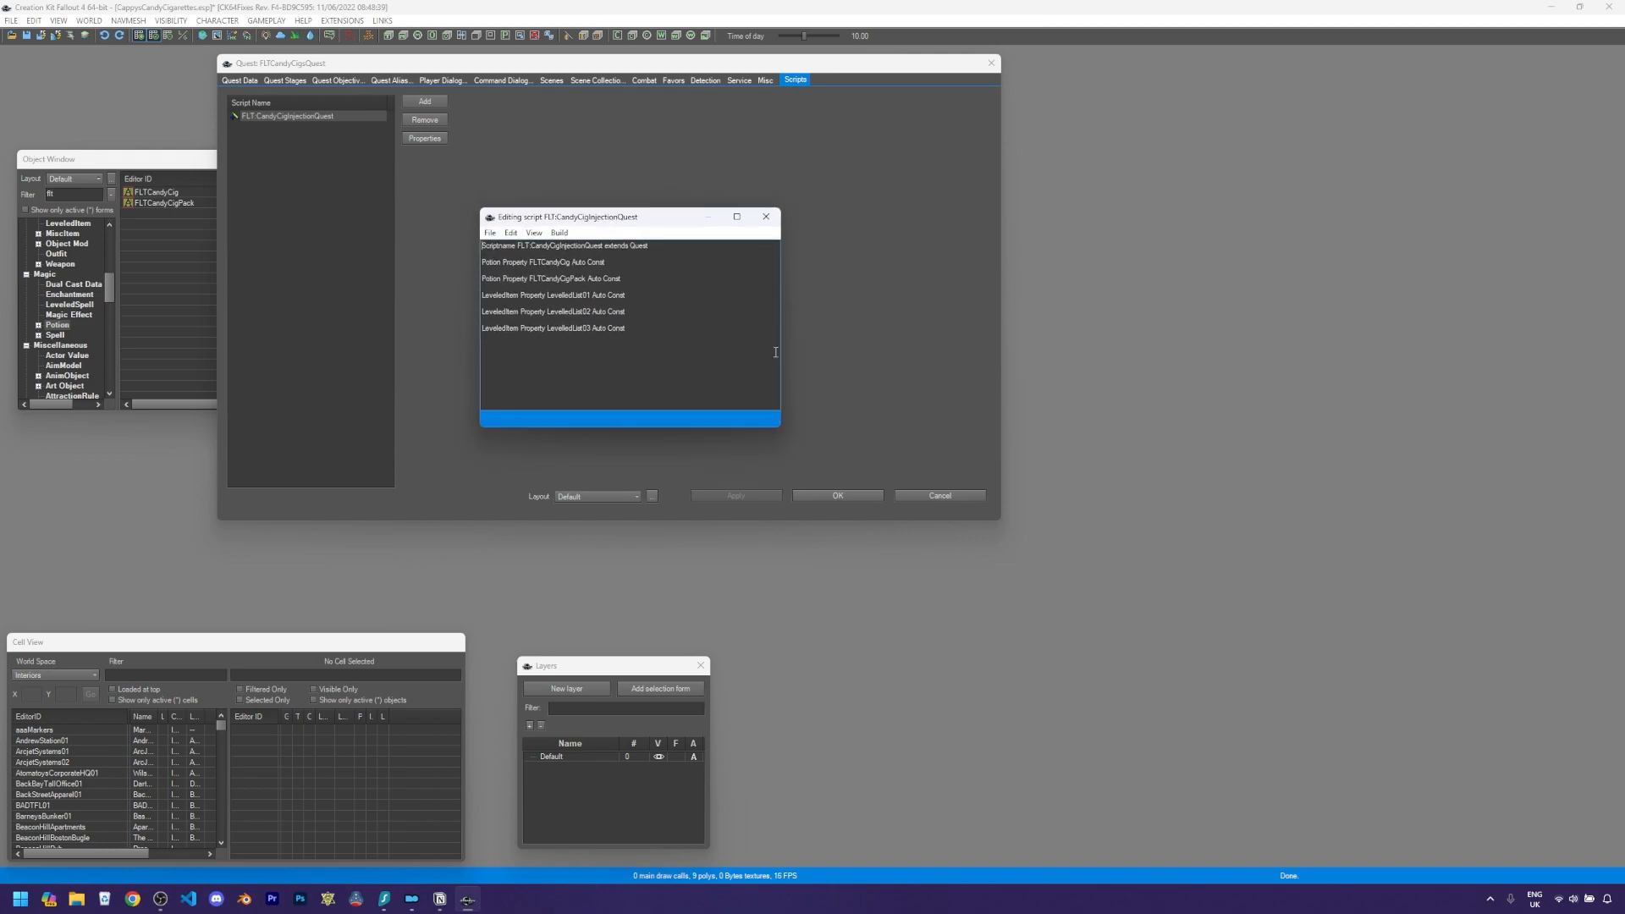
pyautogui.moveTo(762, 429); pyautogui.dragTo(755, 545)
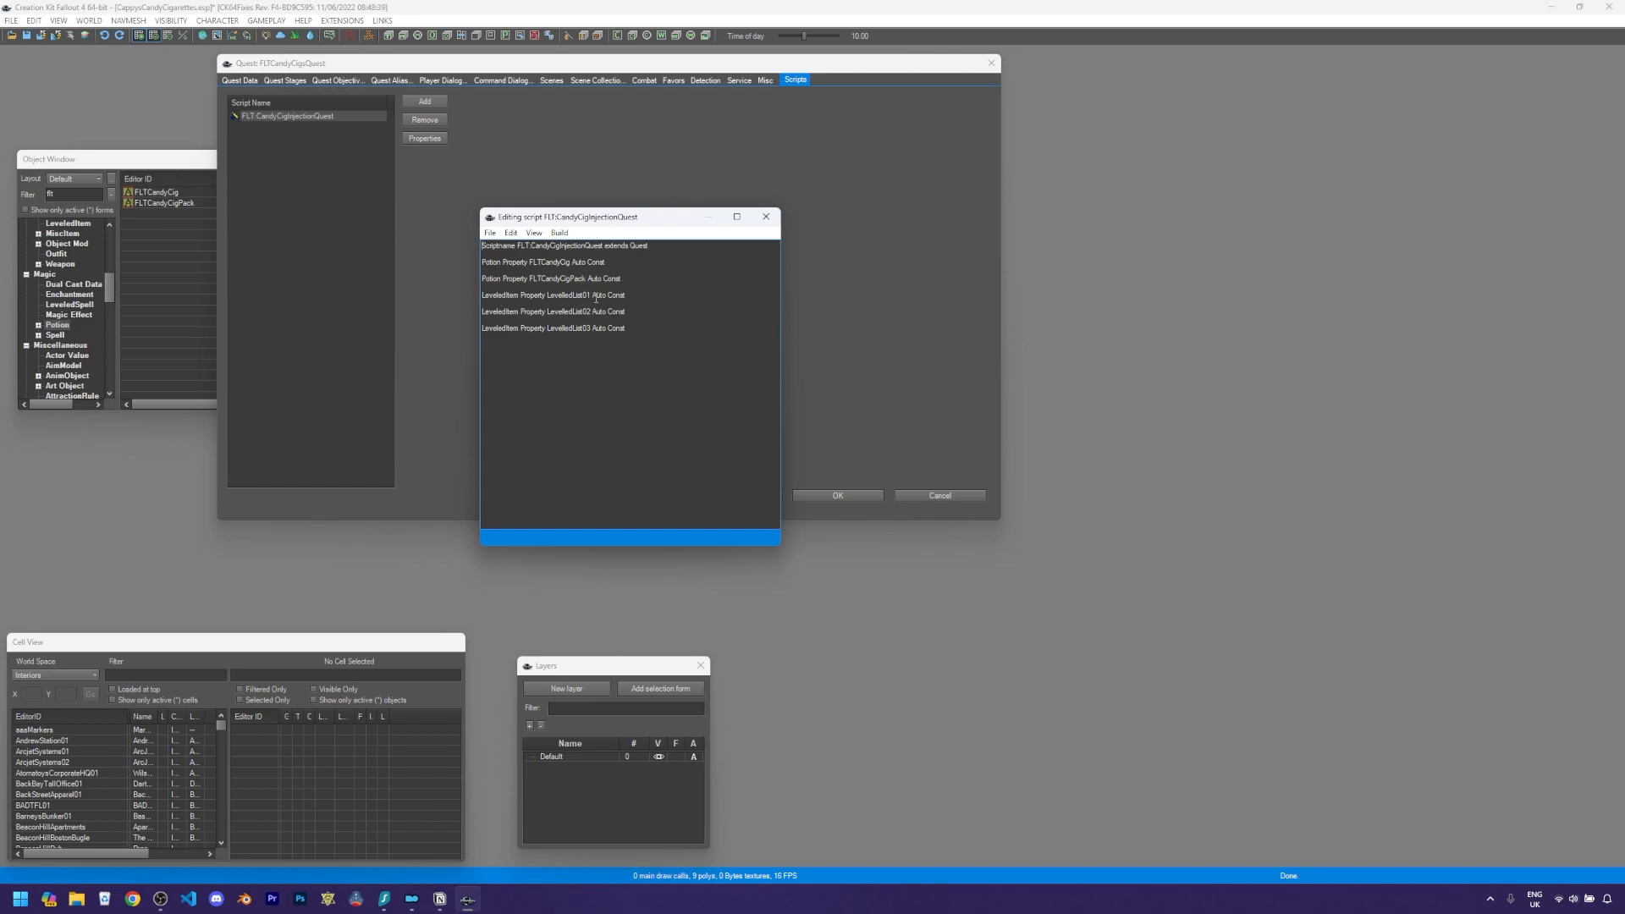
pyautogui.click(679, 373)
pyautogui.write('Event OnQuestInit() En')
pyautogui.click(555, 346)
pyautogui.press('Return')
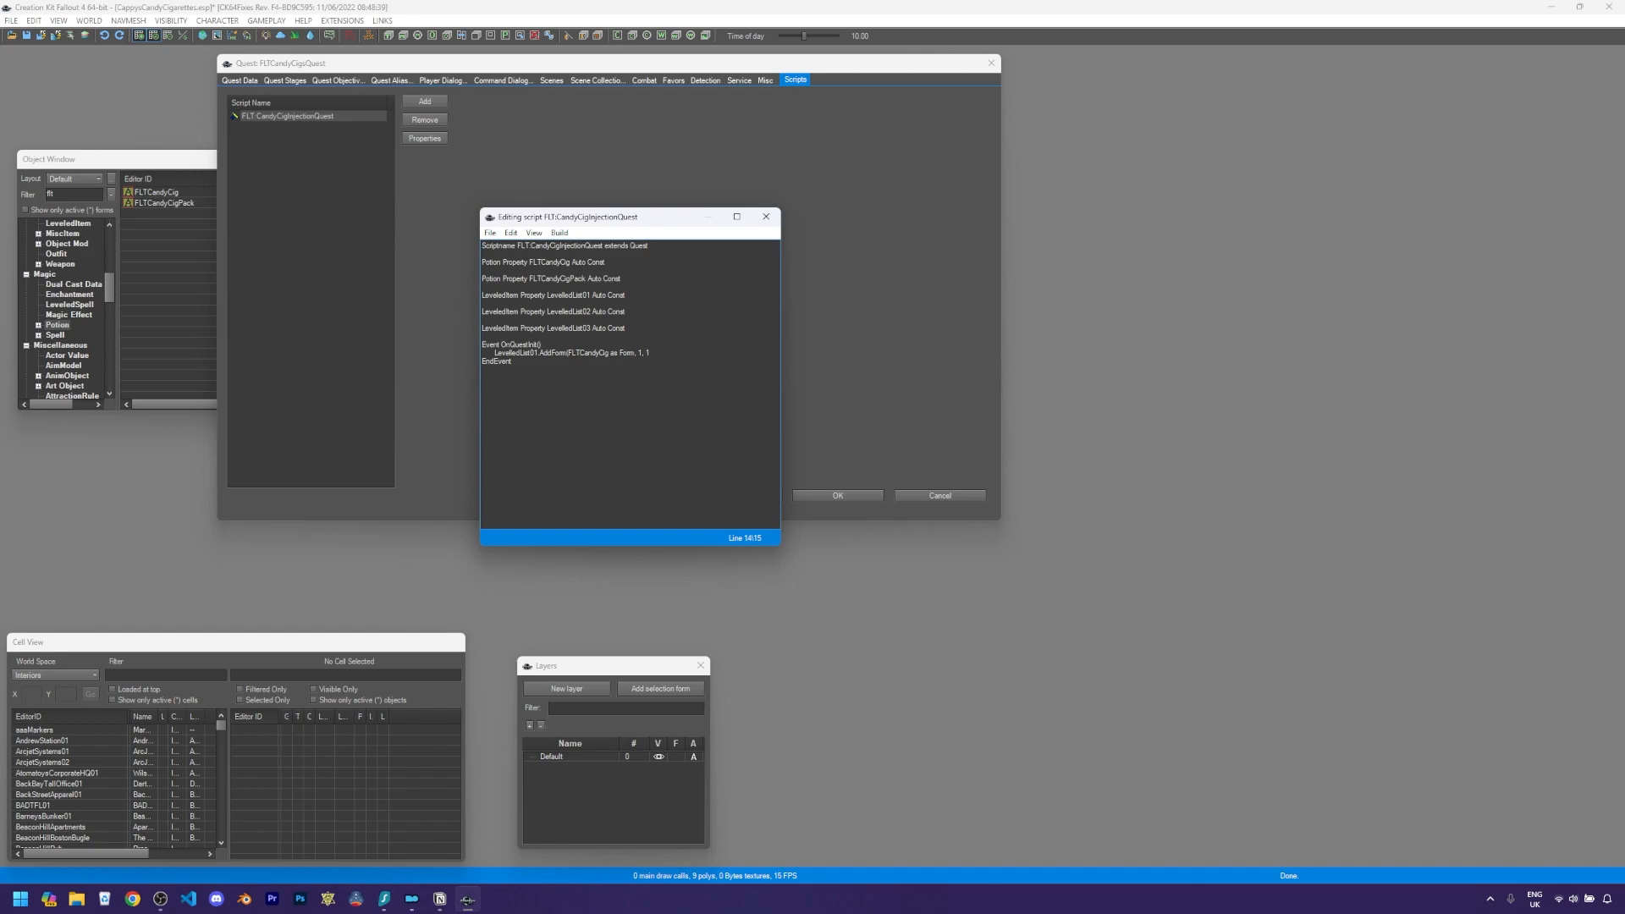
# - Duplicate the AddForm line so FLTCandyCig and FLTCandyCigPack are added to LeveledList01, LeveledList02 and LeveledList03
pyautogui.tripleClick(659, 348)
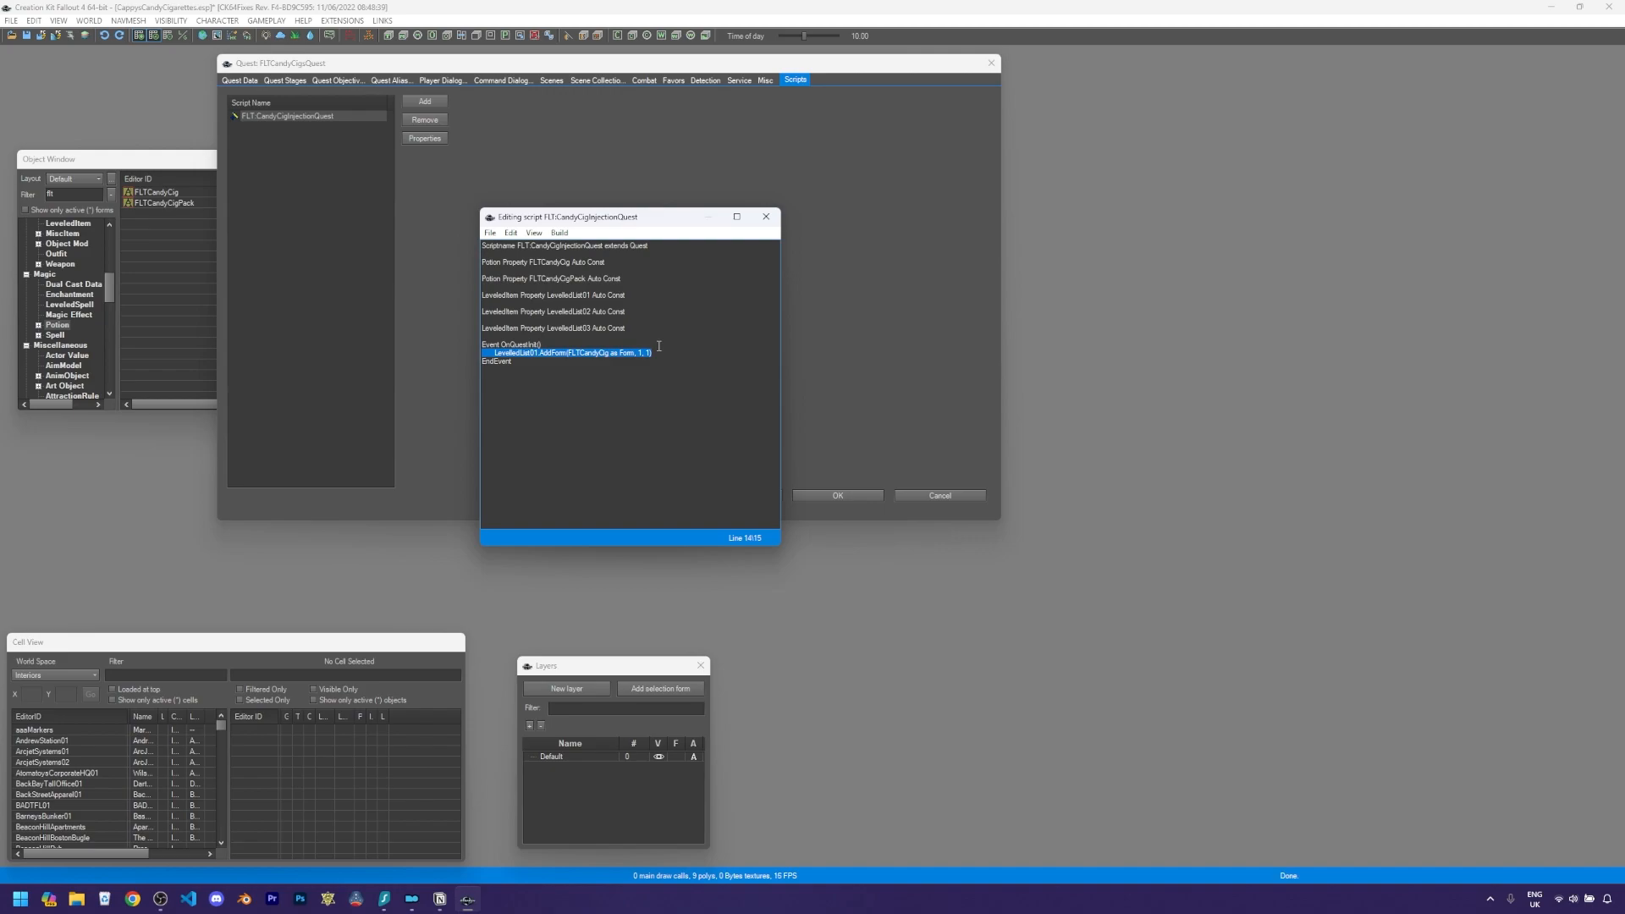
pyautogui.hotkey('ctrl', 'c')
pyautogui.press('End')
pyautogui.hotkey('ctrl', 'v')
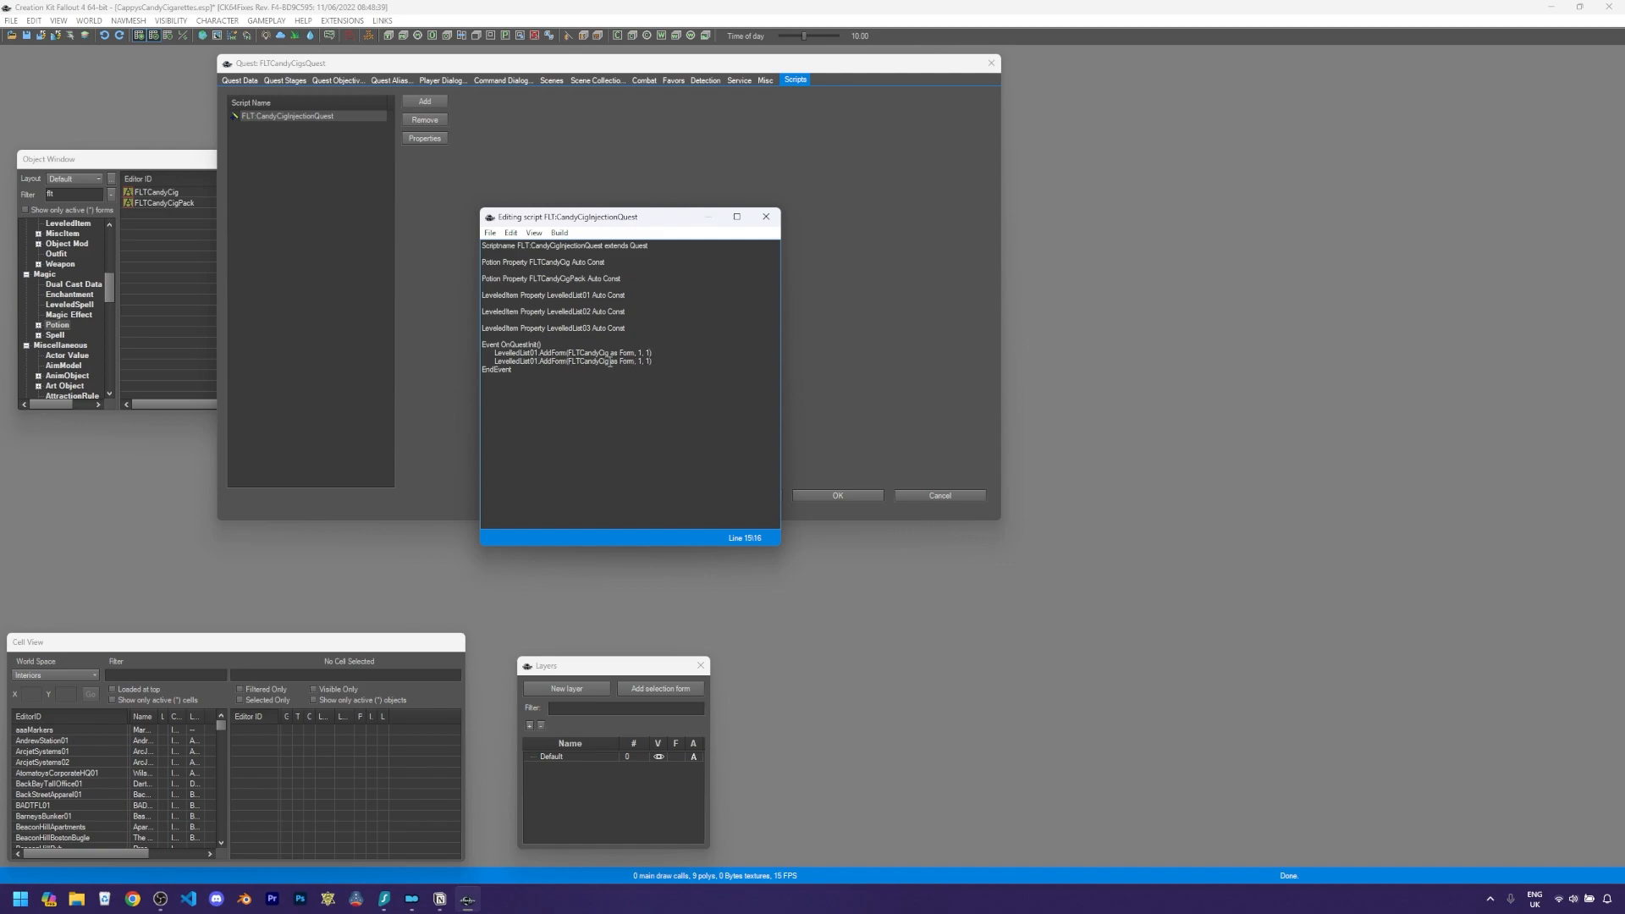
pyautogui.write('Pack')
pyautogui.moveTo(687, 360); pyautogui.dragTo(672, 345)
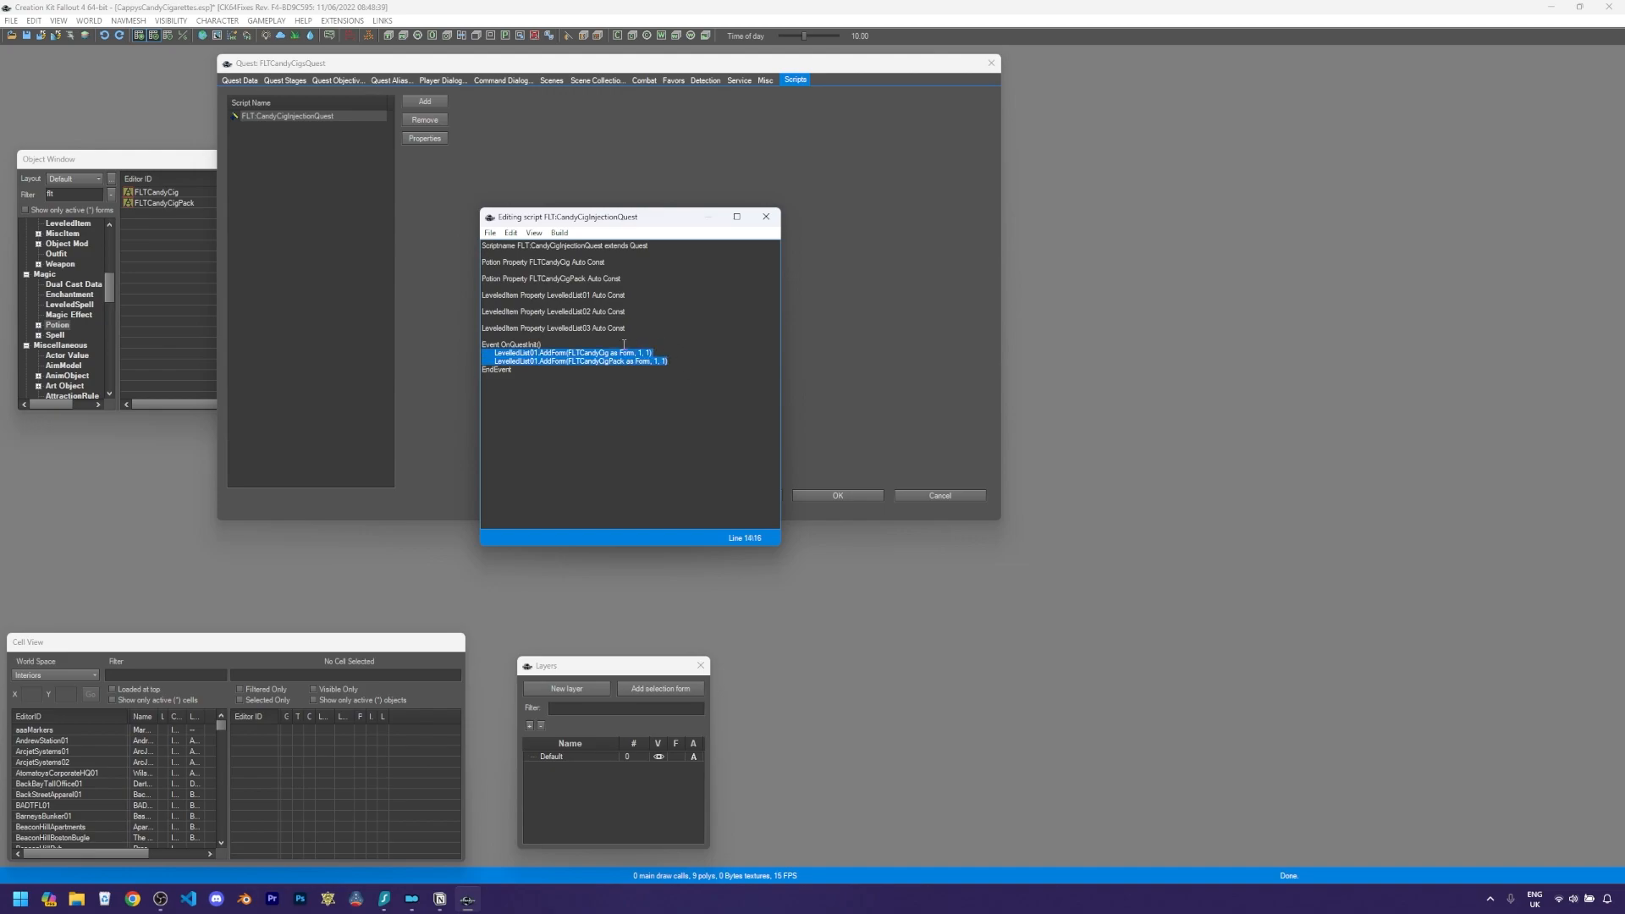
pyautogui.hotkey('shift', 'Up')
pyautogui.hotkey('shift', 'Down')
pyautogui.hotkey('ctrl', 'v')
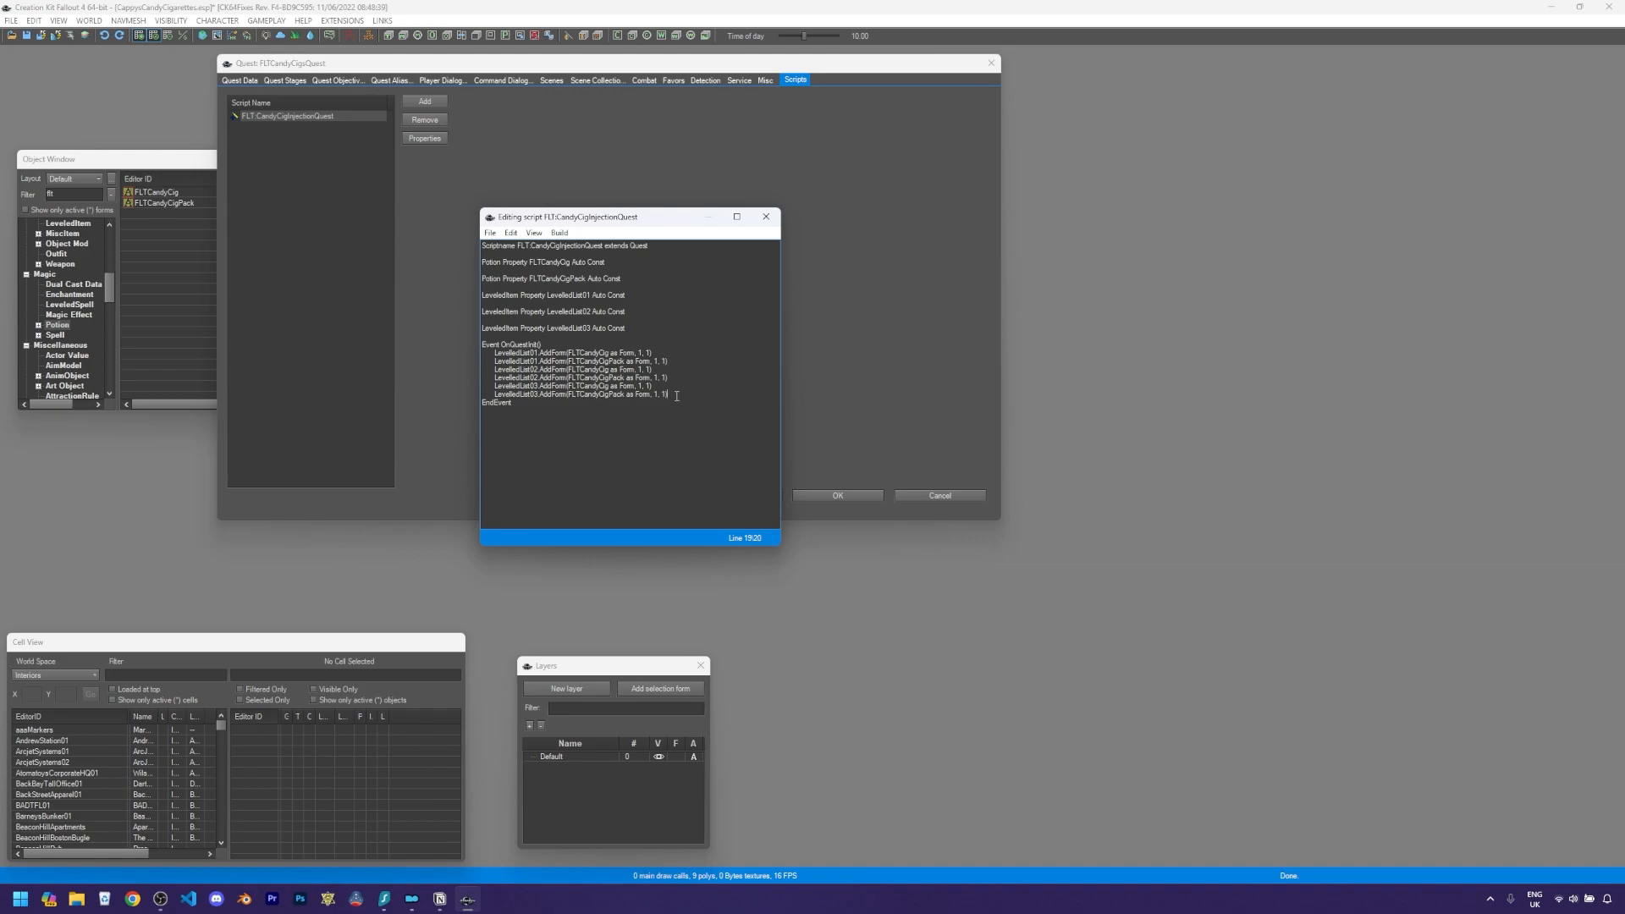
# - Add a CompleteQuest() call at the end of the event, then save and compile the script and close the editor
pyautogui.press('Return')
pyautogui.write('CompleteQuest(')
pyautogui.hotkey('ctrl', 's')
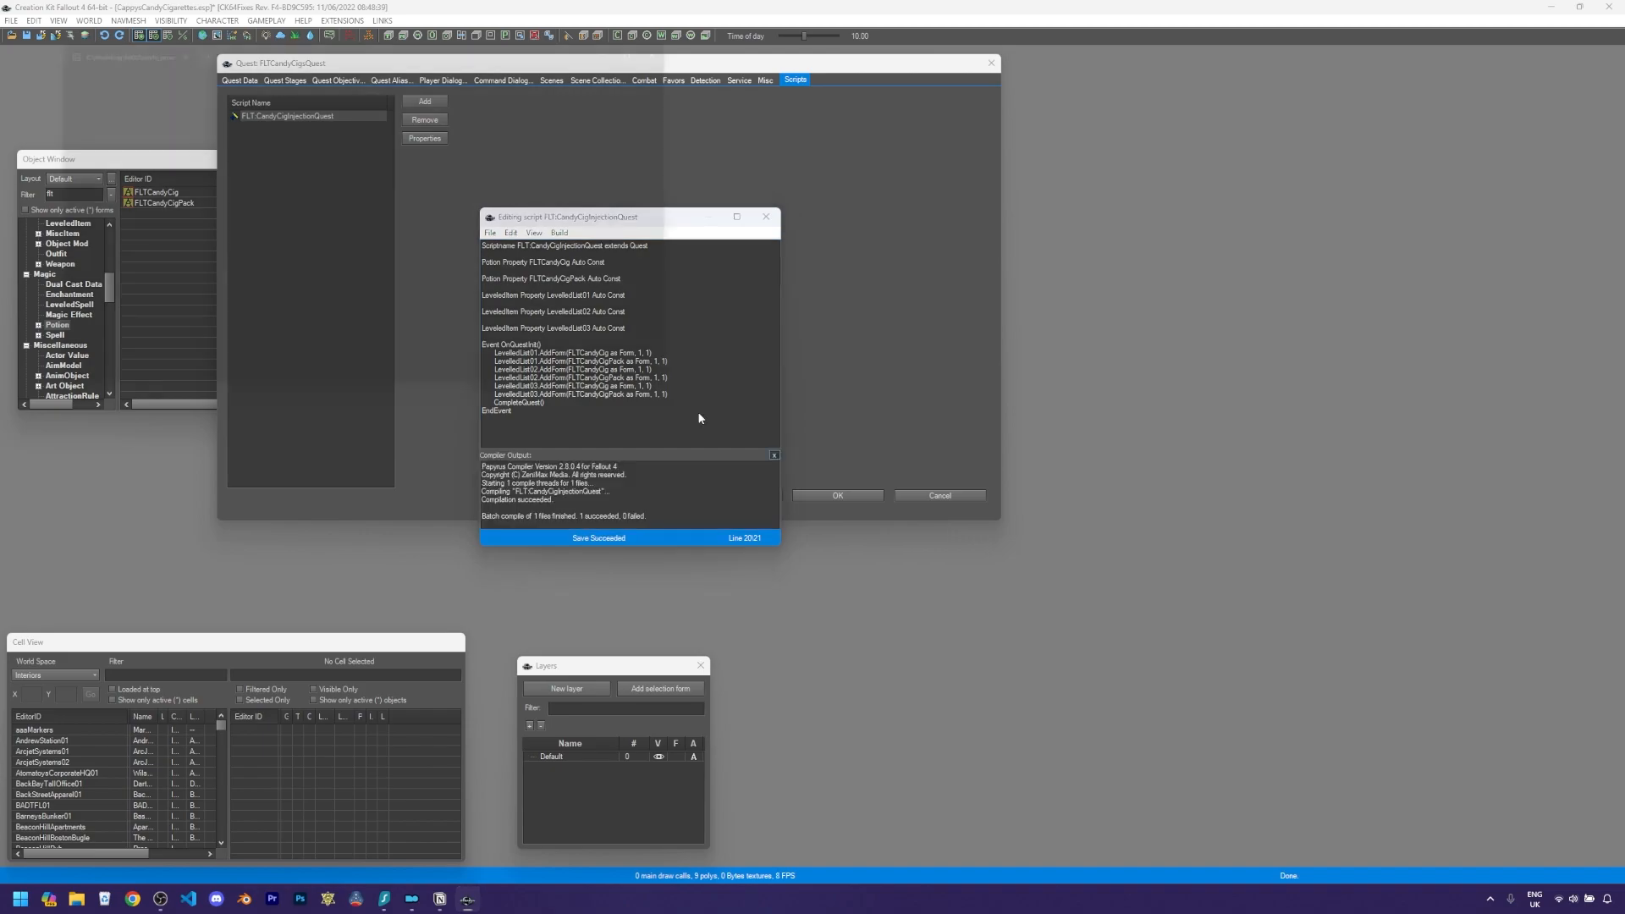
pyautogui.click(568, 515)
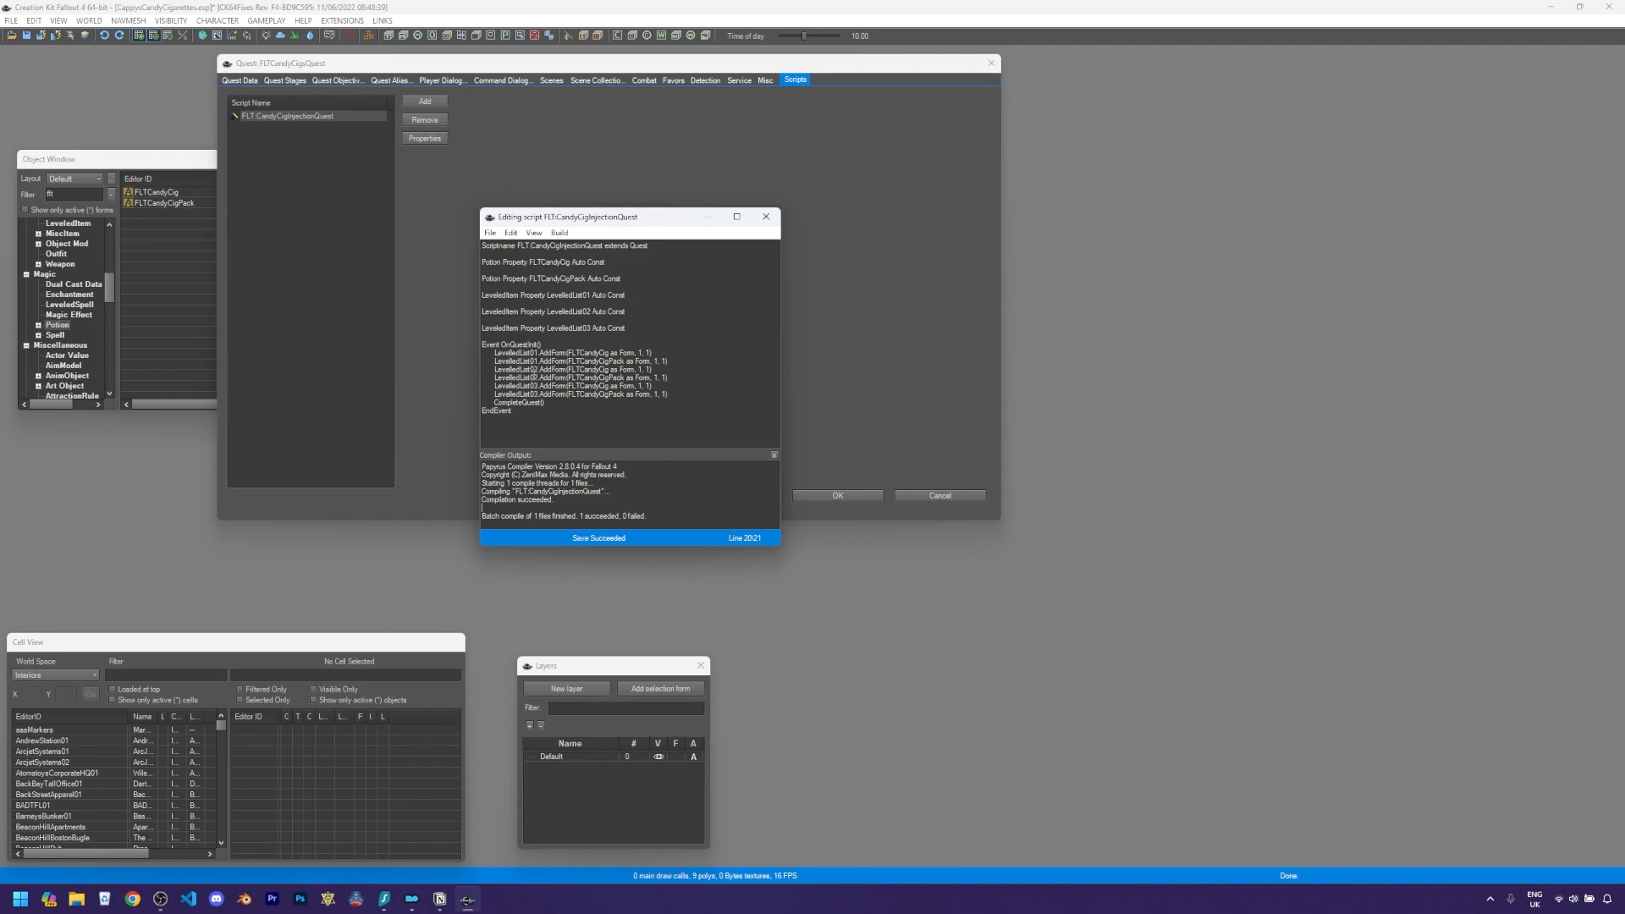
pyautogui.click(773, 222)
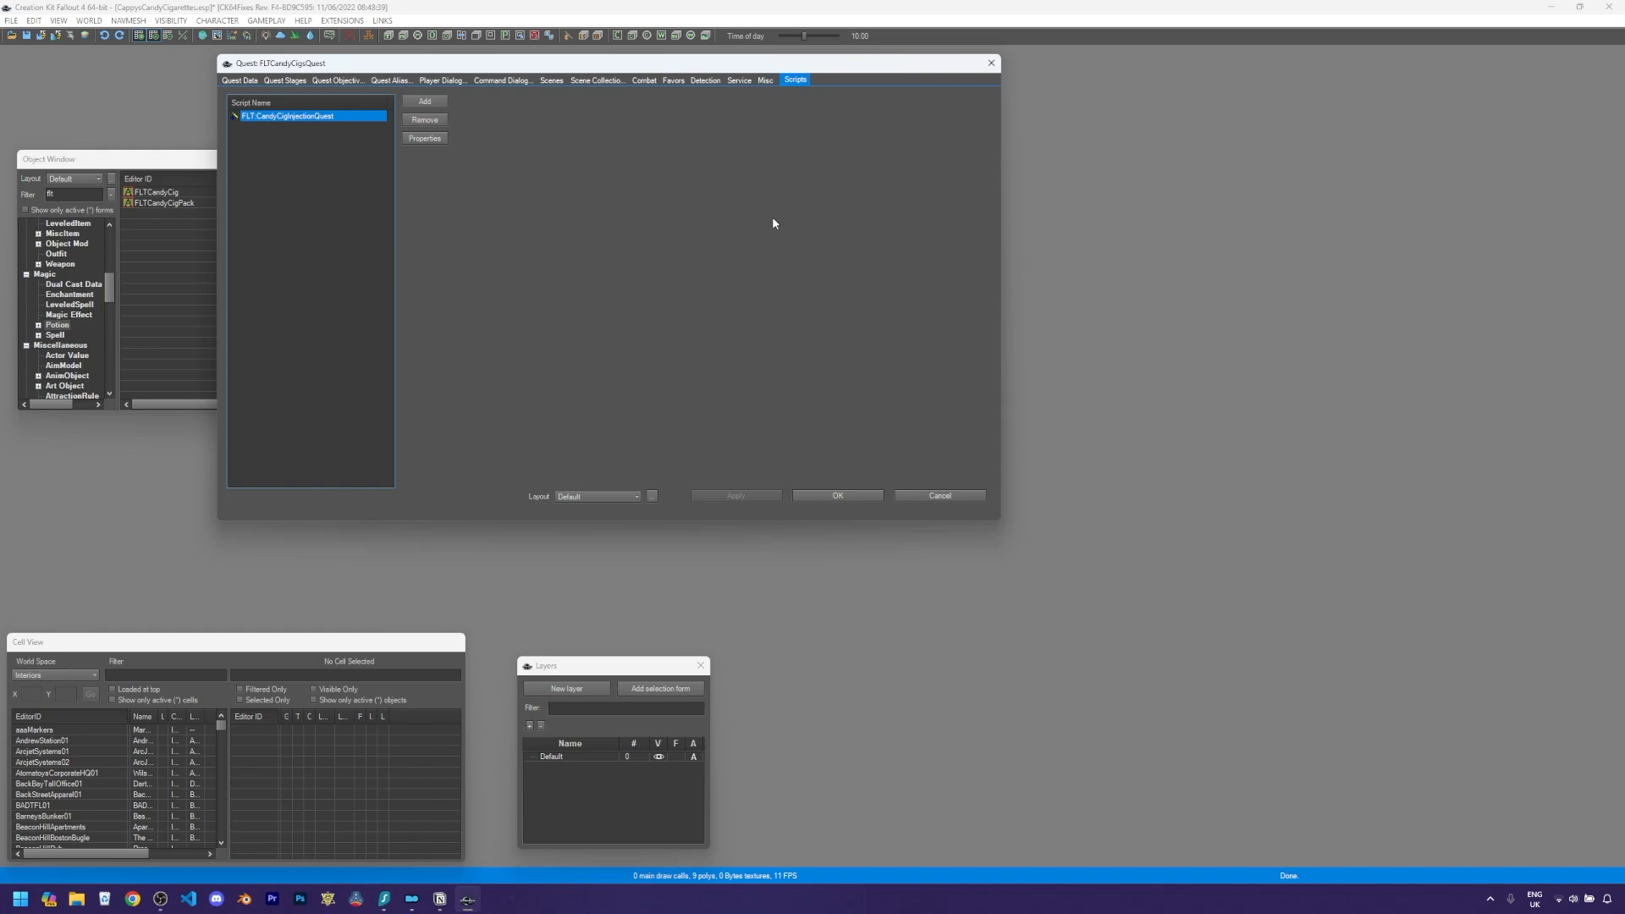
# - Review the script's property values, then confirm the properties and the quest window
pyautogui.click(429, 140)
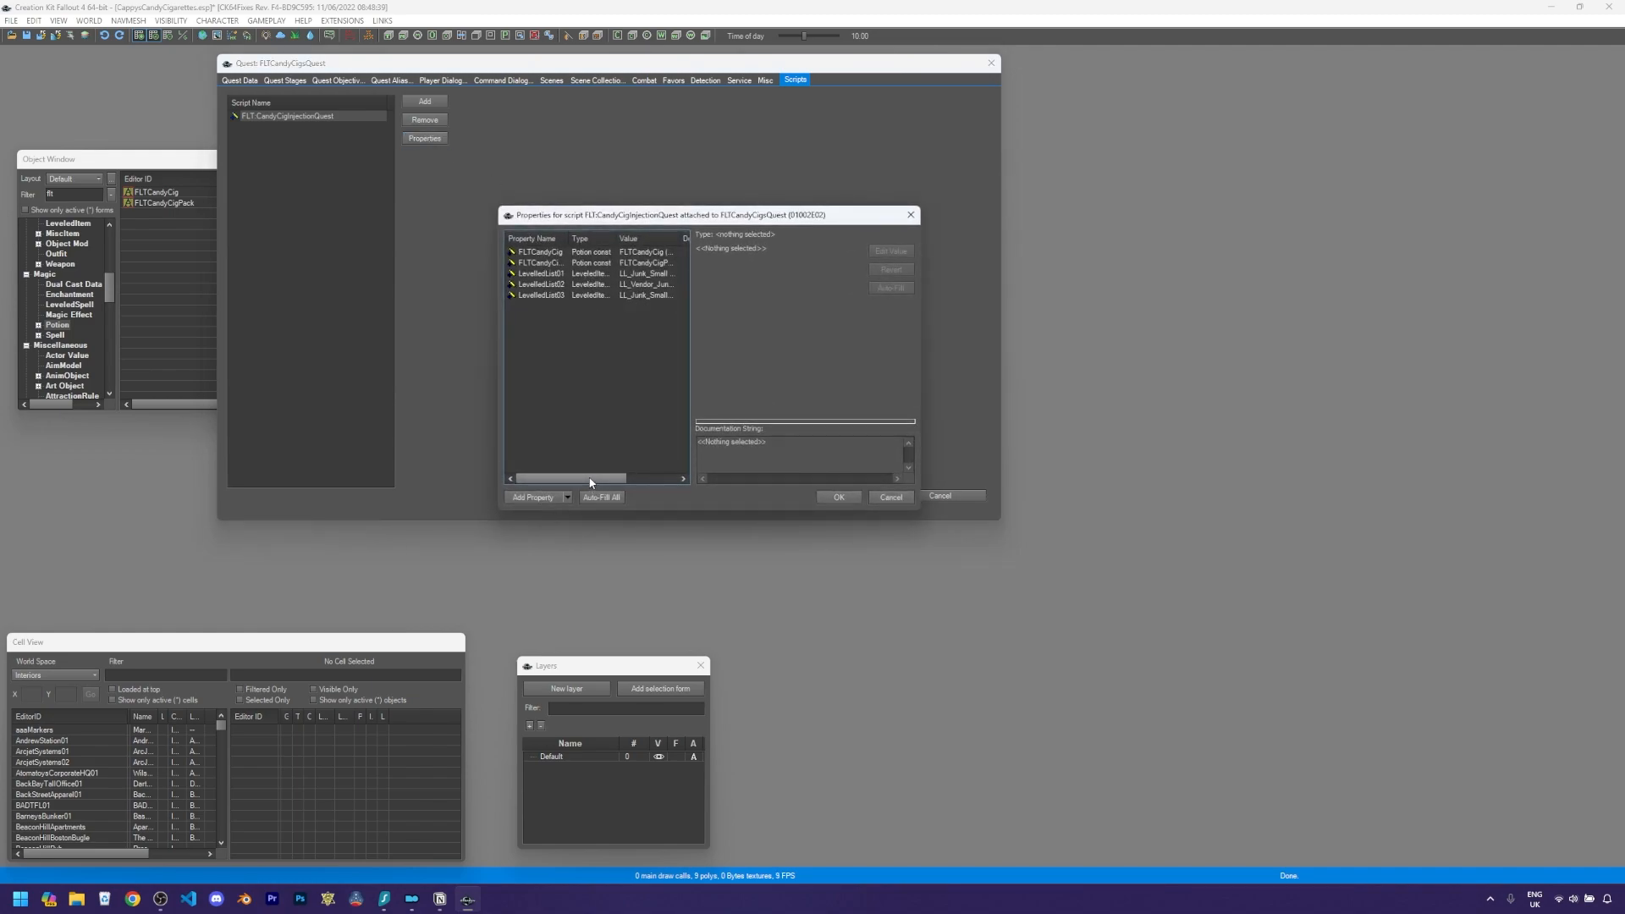
pyautogui.moveTo(592, 479); pyautogui.dragTo(627, 483)
pyautogui.moveTo(622, 239); pyautogui.dragTo(680, 239)
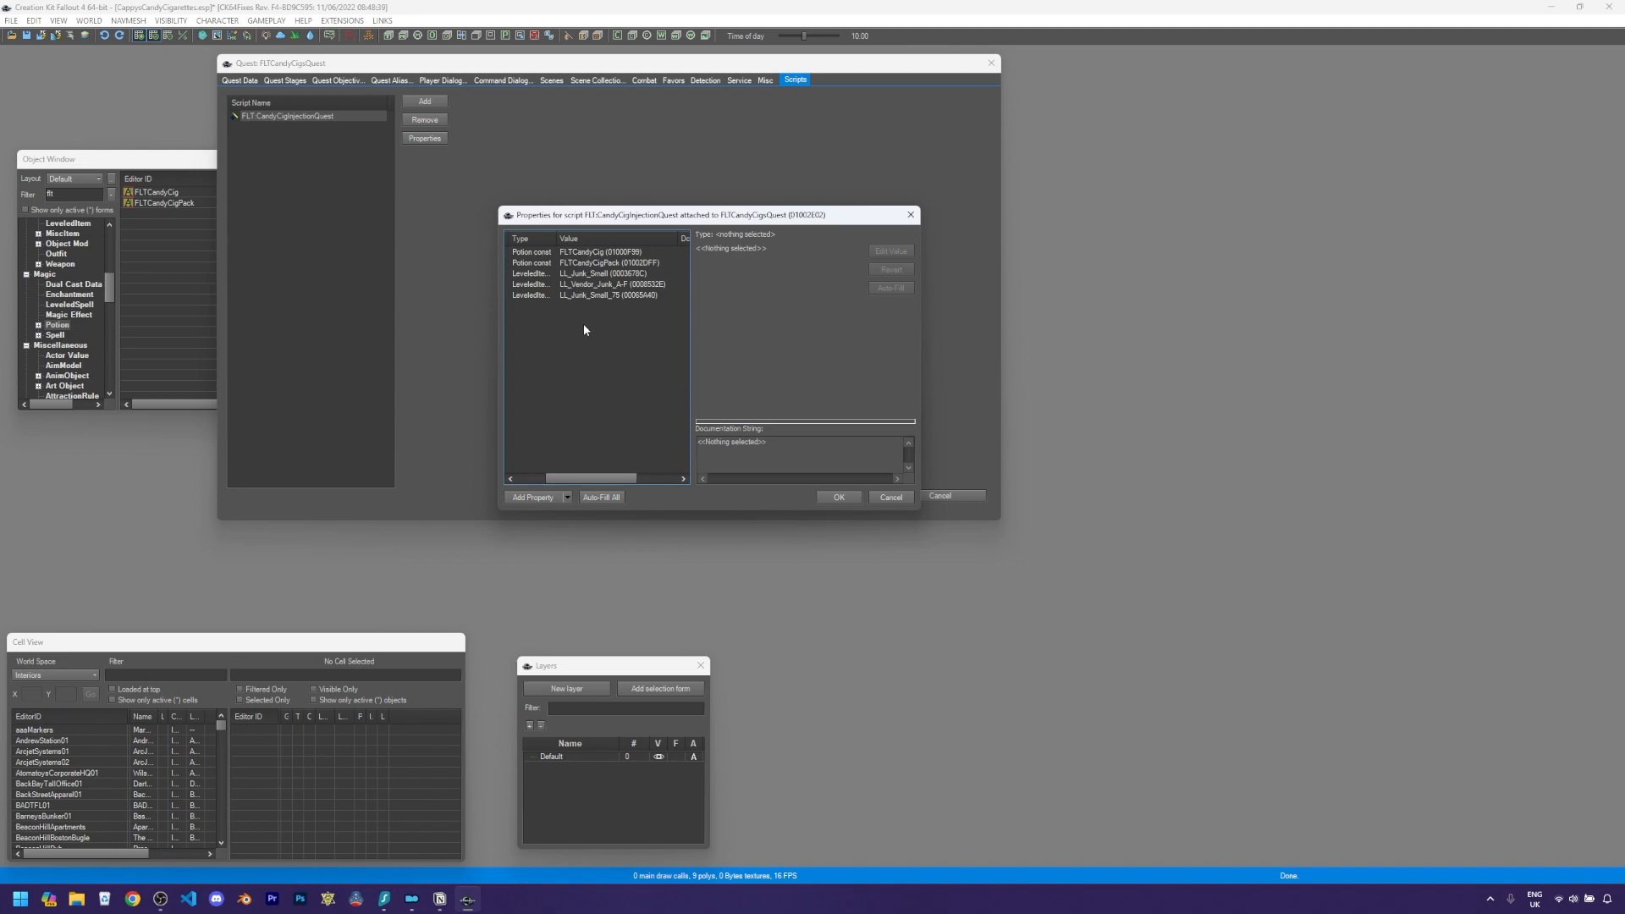
pyautogui.click(838, 498)
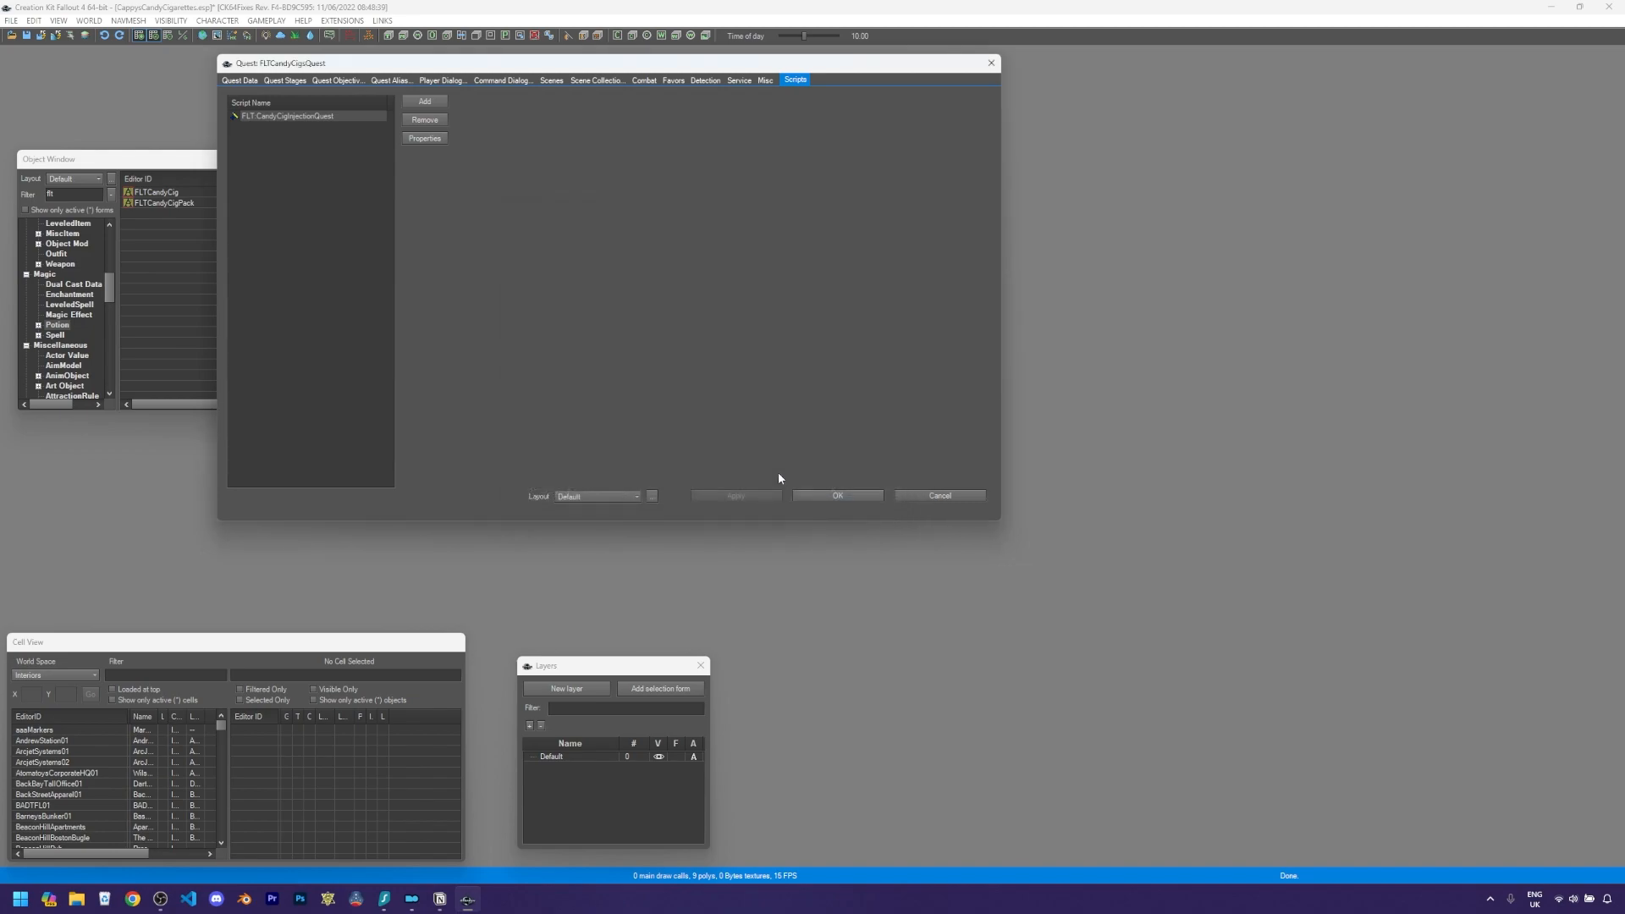
pyautogui.click(826, 496)
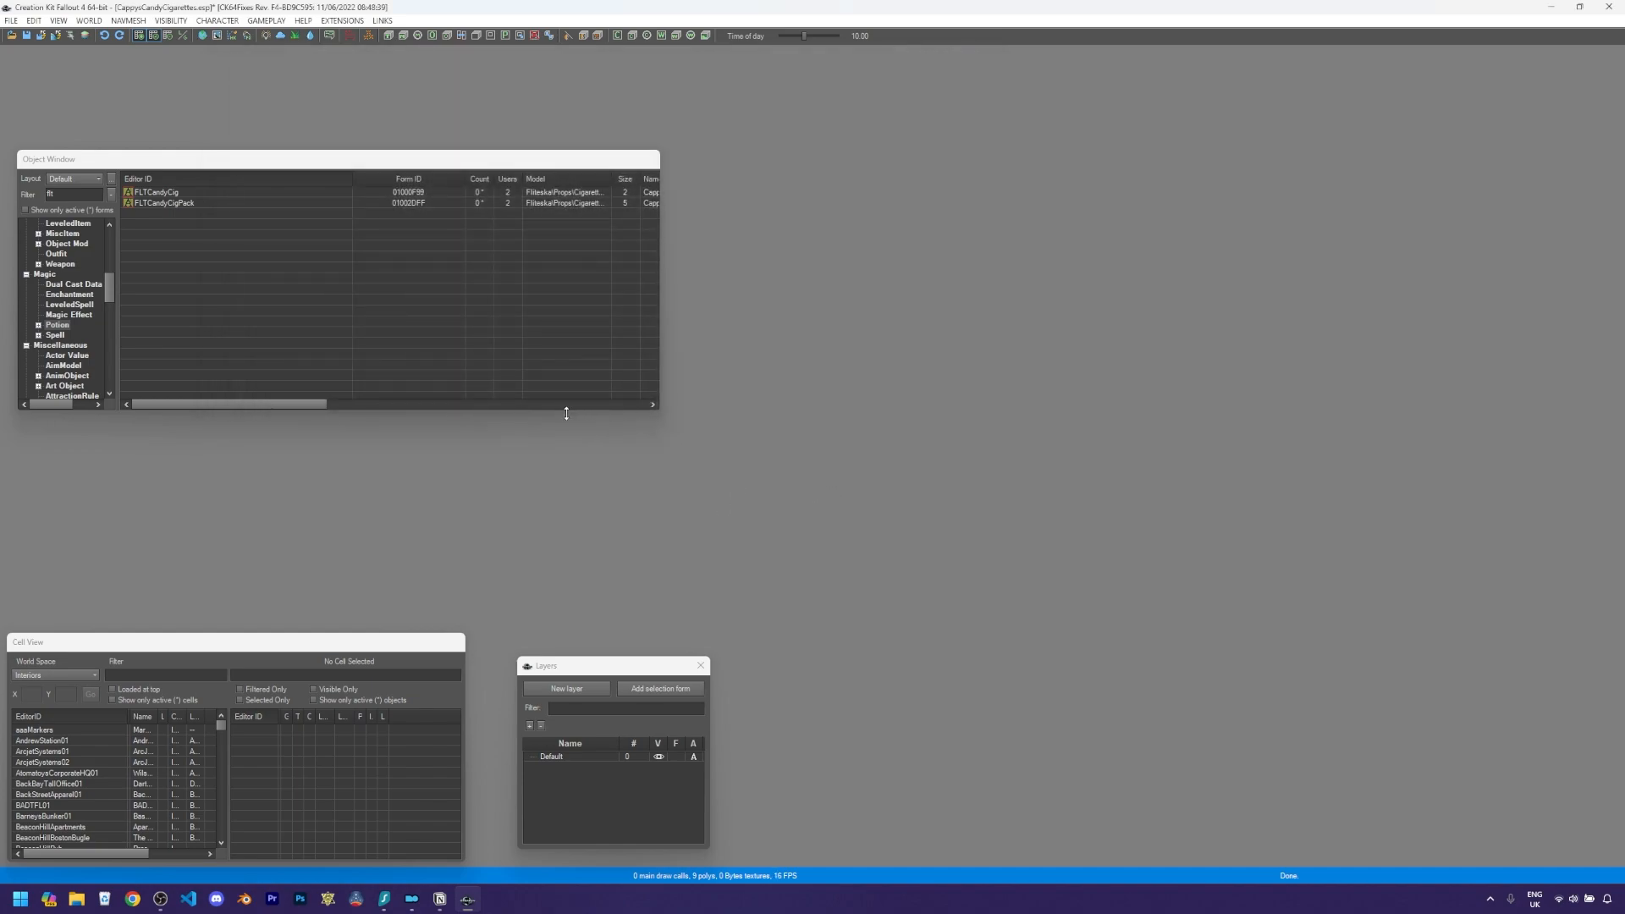
# - Save the plugin
pyautogui.click(13, 22)
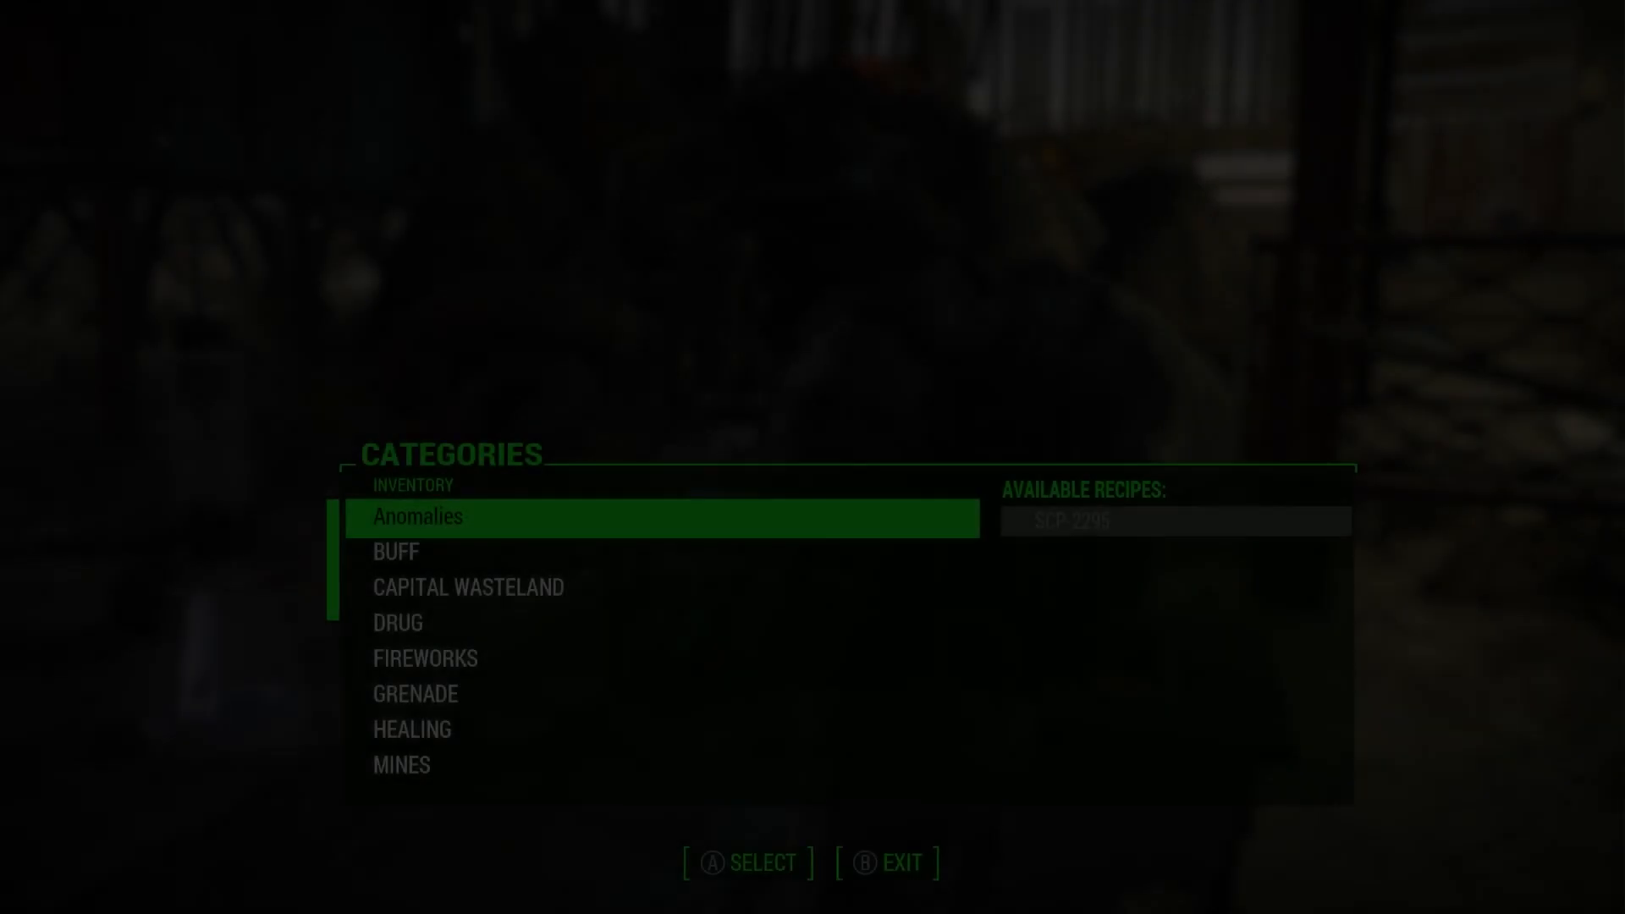
pyautogui.press('Down')
pyautogui.press('Down')
pyautogui.press('Down')
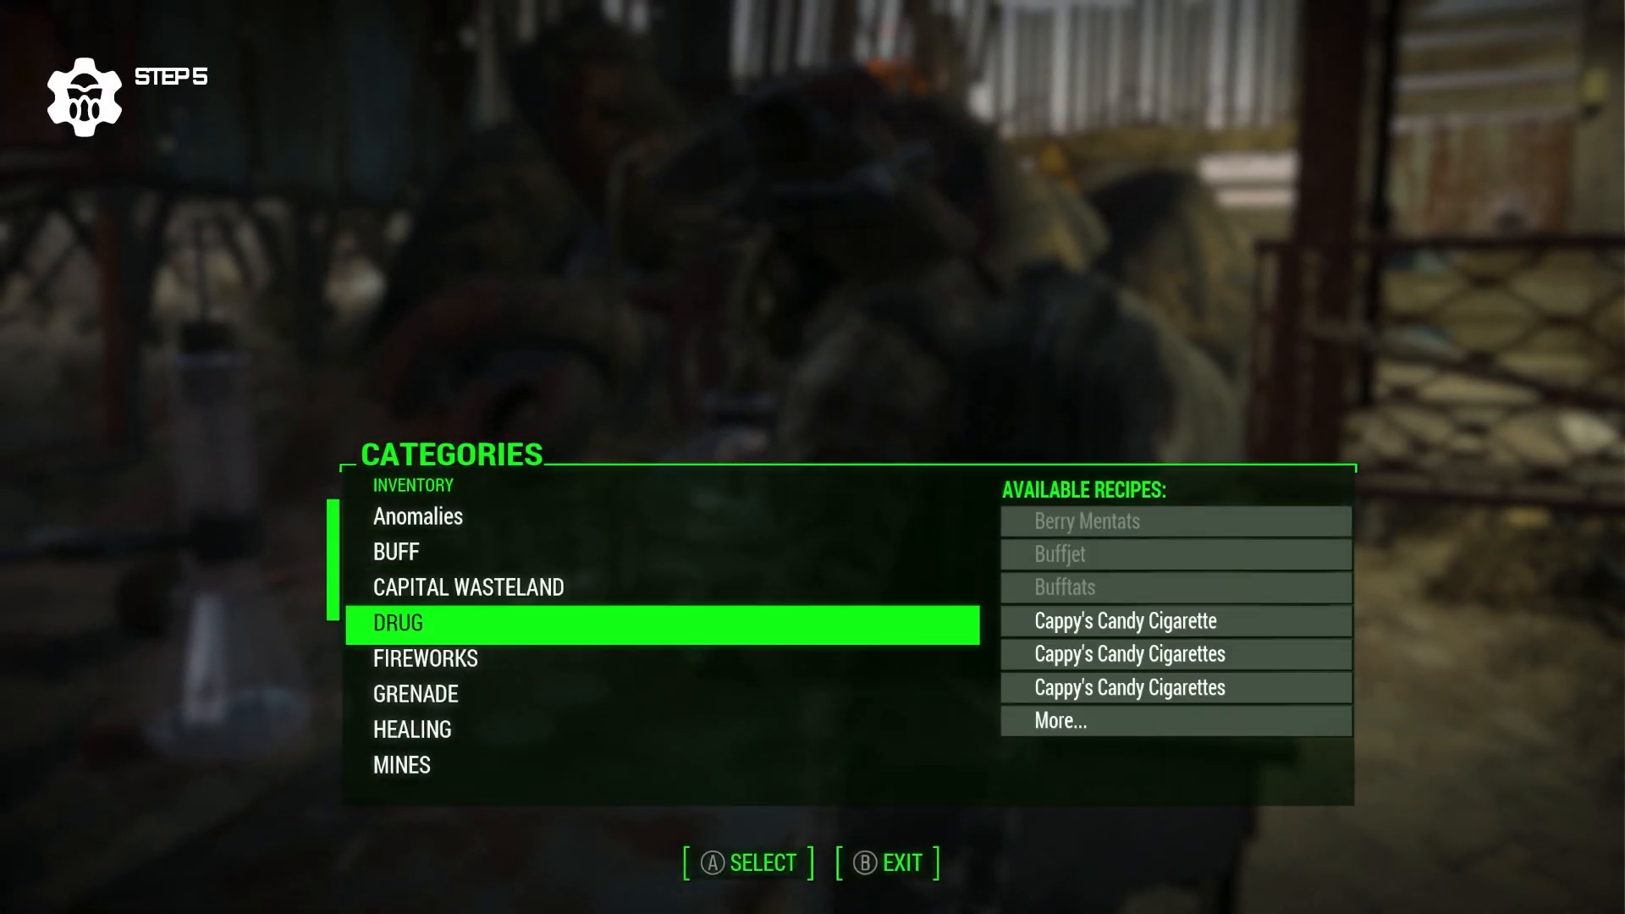
# - Open the DRUG category at the chemistry station and cook the Cappy's Candy Cigarette and Cappy's Candy Cigarettes recipes
pyautogui.press('Return')
pyautogui.press('Down')
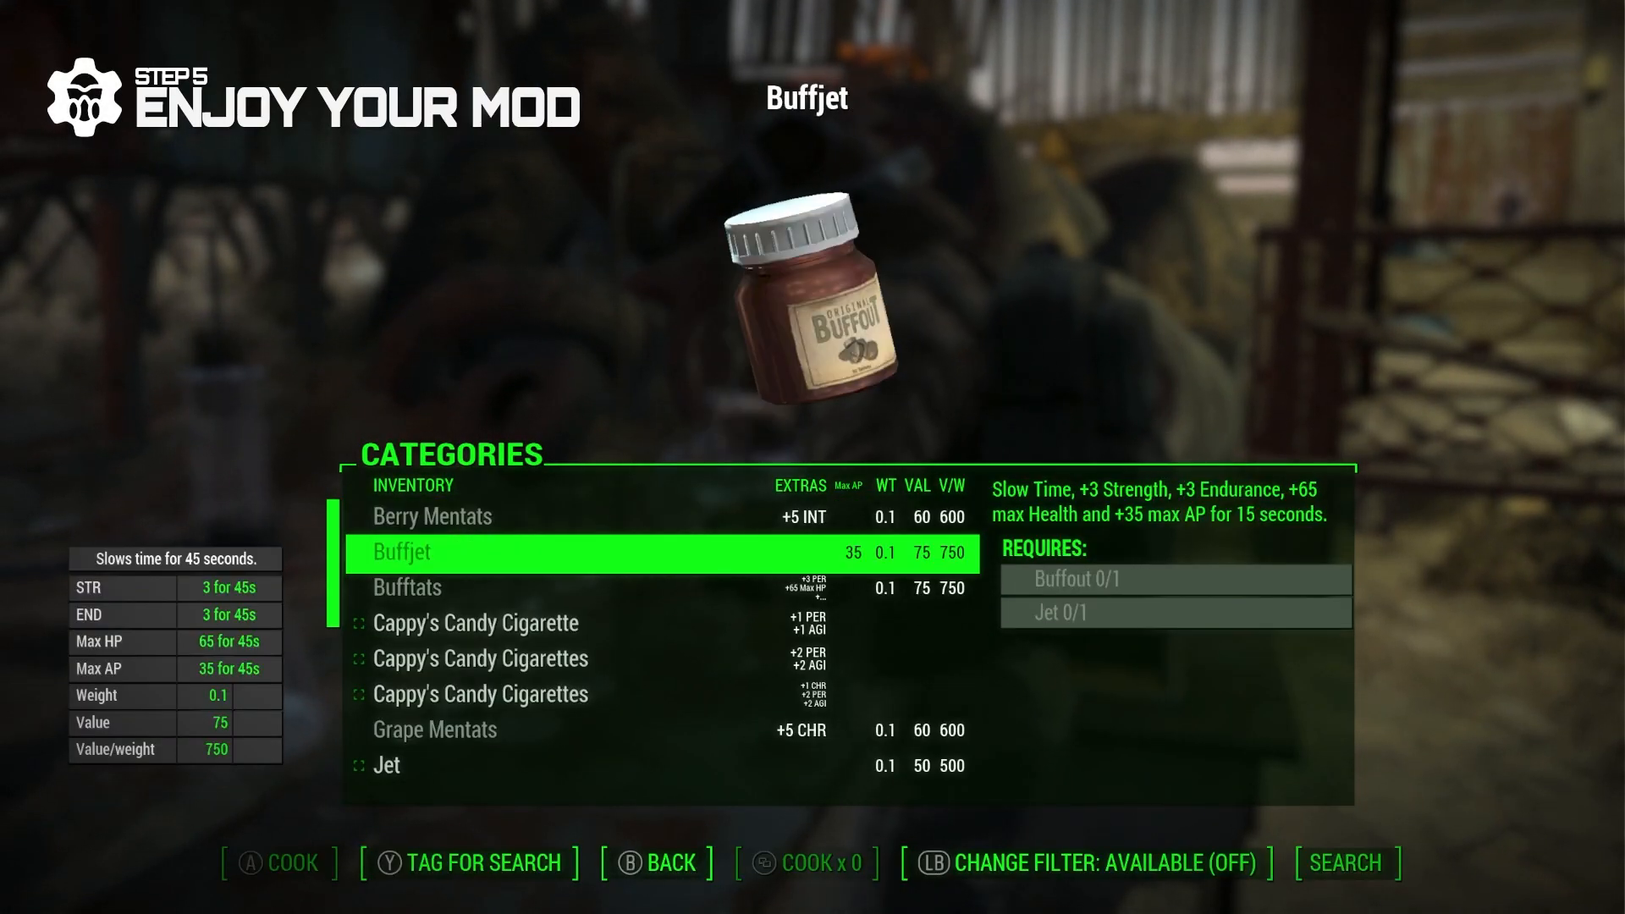
pyautogui.press('Down')
pyautogui.press('Down')
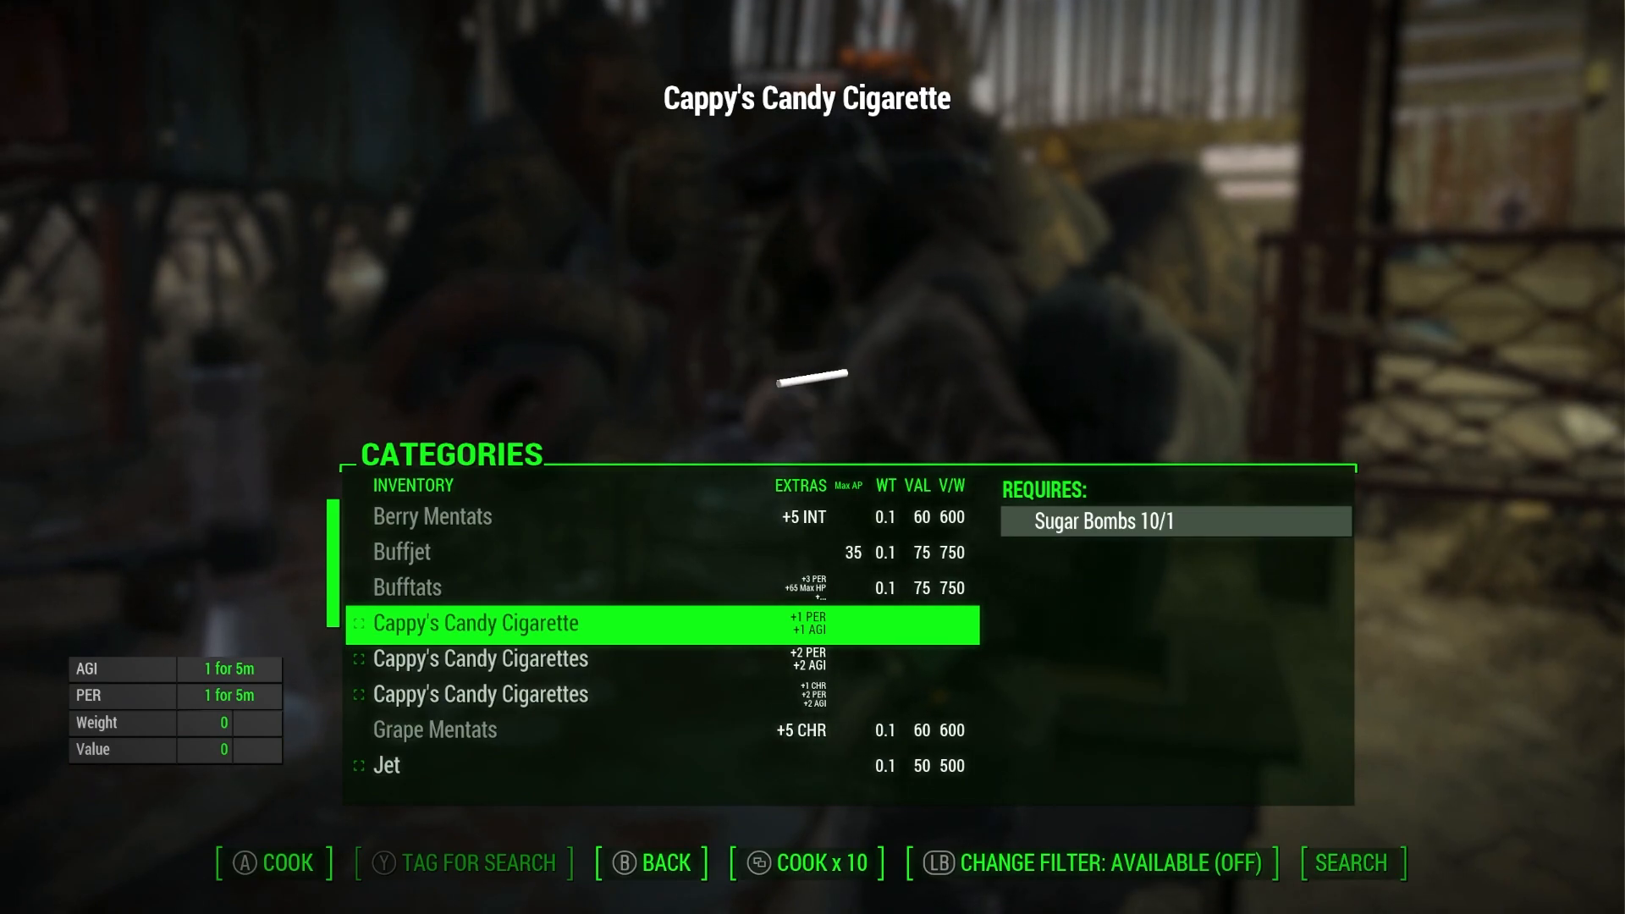
pyautogui.press('Return')
pyautogui.press('Return')
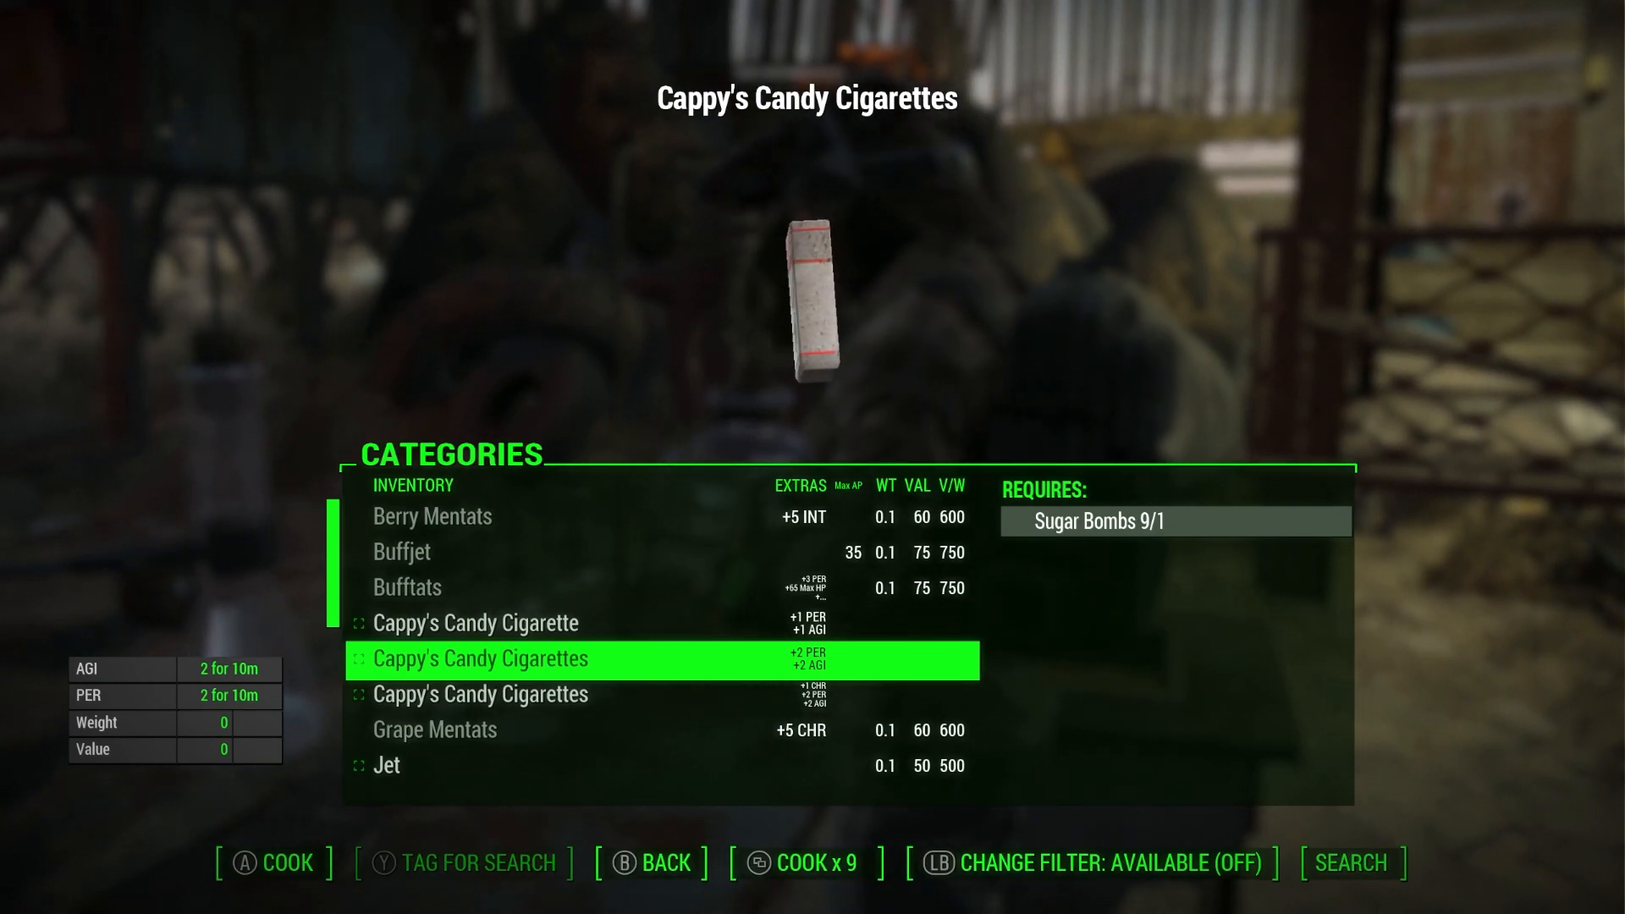
pyautogui.press('e')
pyautogui.press('e')
pyautogui.press('Down')
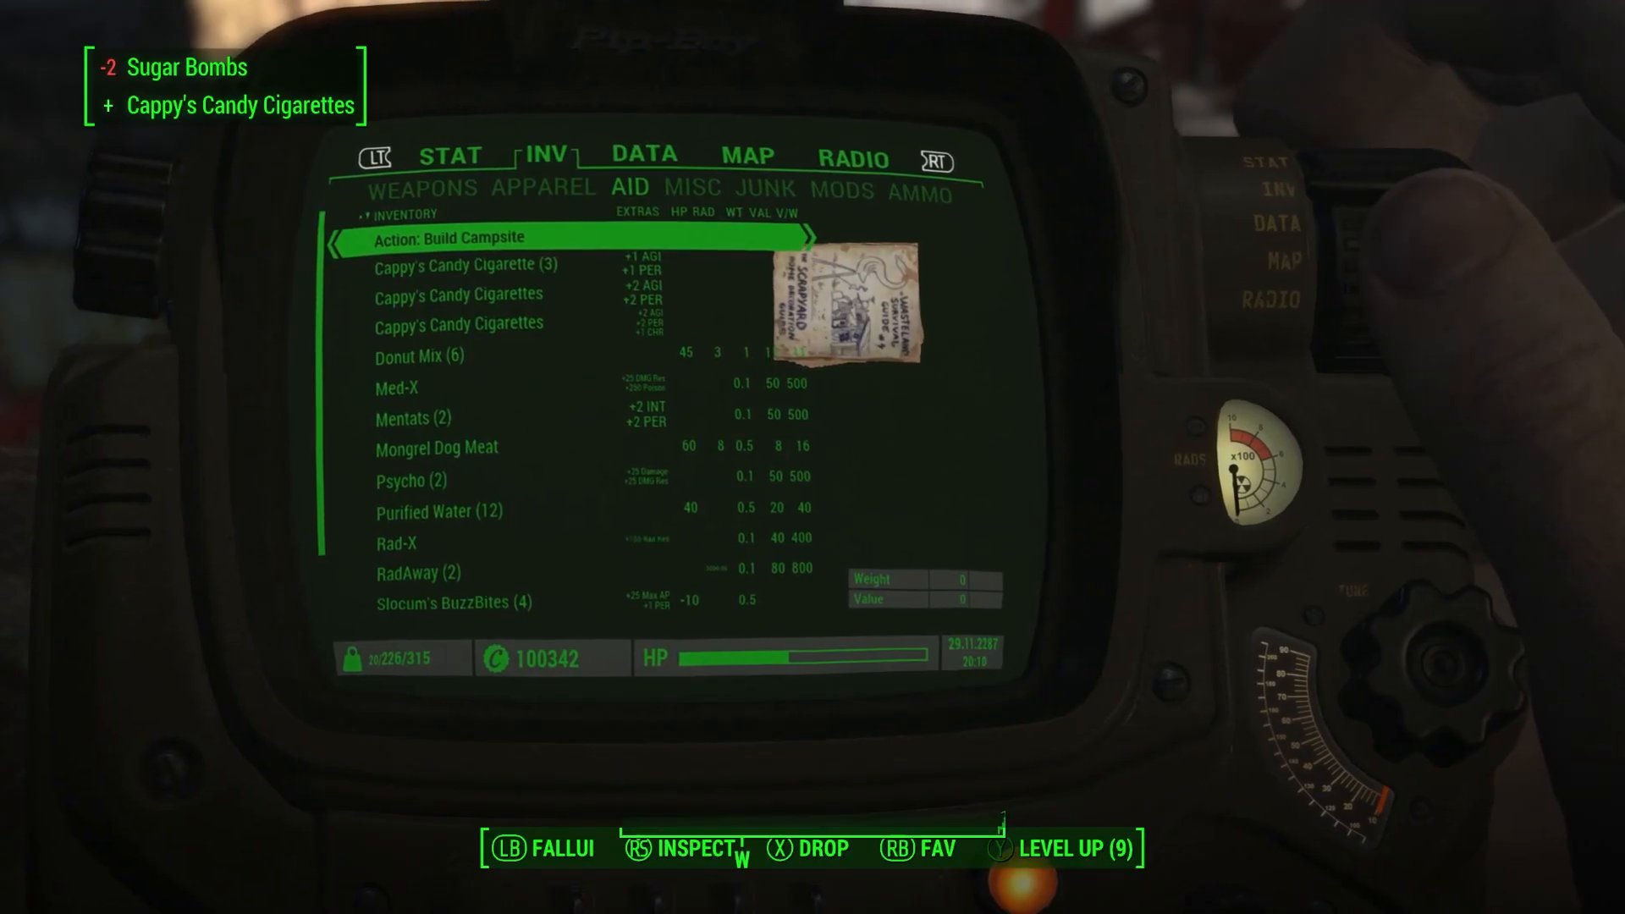
# - Browse the Pip-Boy aid inventory entries for the crafted candy cigarettes
pyautogui.press('Down')
pyautogui.press('Down')
pyautogui.press('Up')
pyautogui.press('Down')
pyautogui.press('Up')
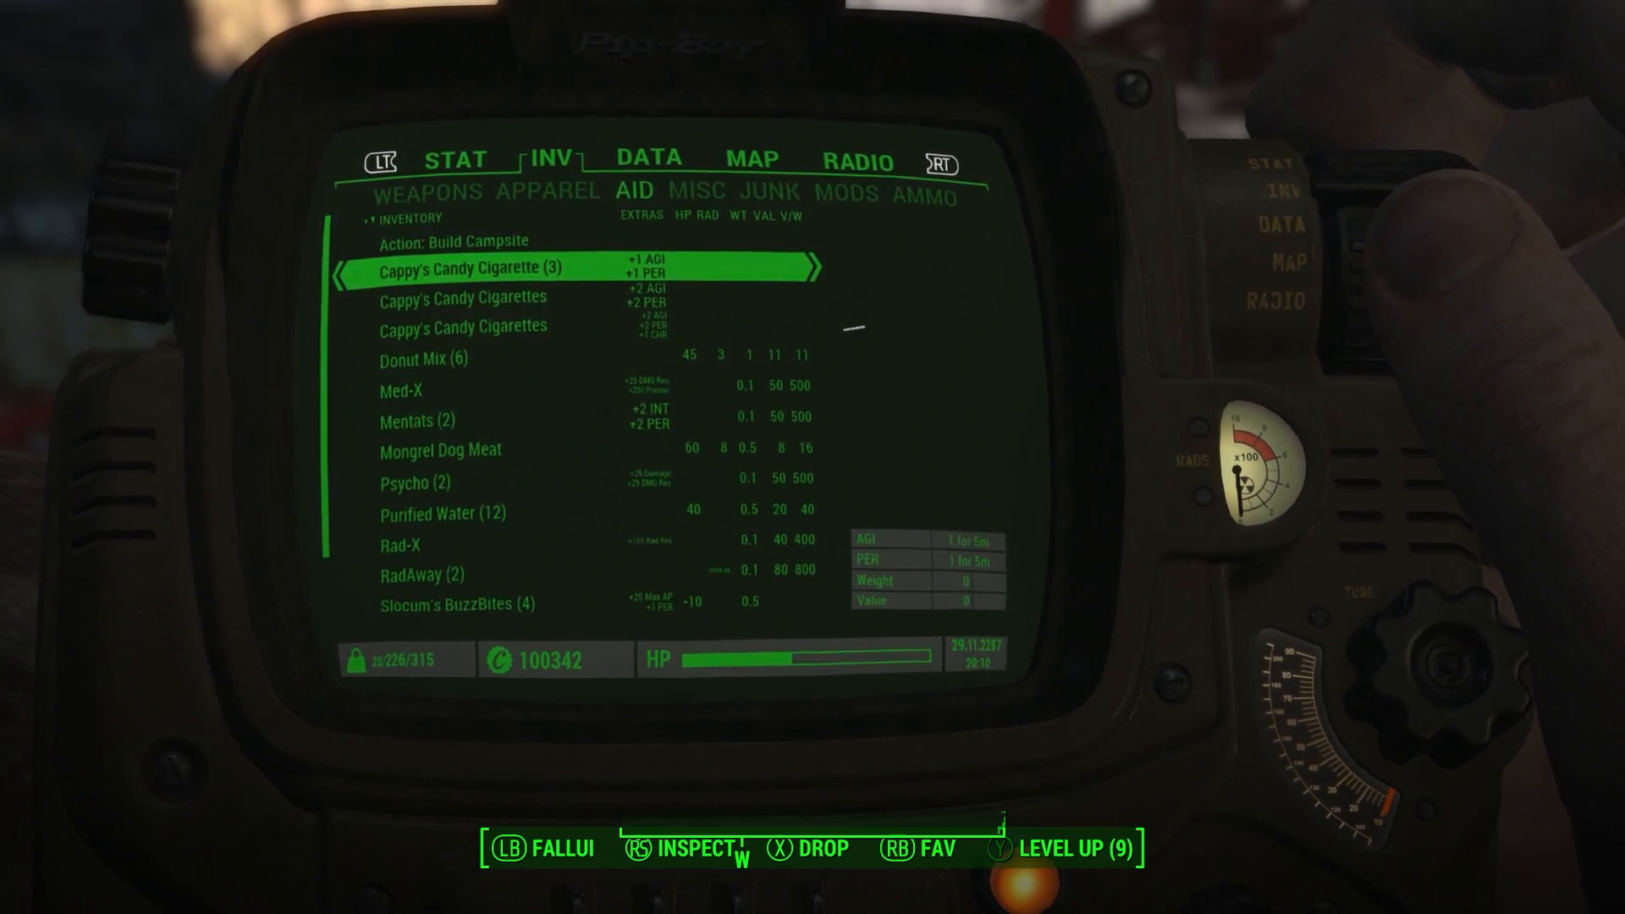
pyautogui.press('Down')
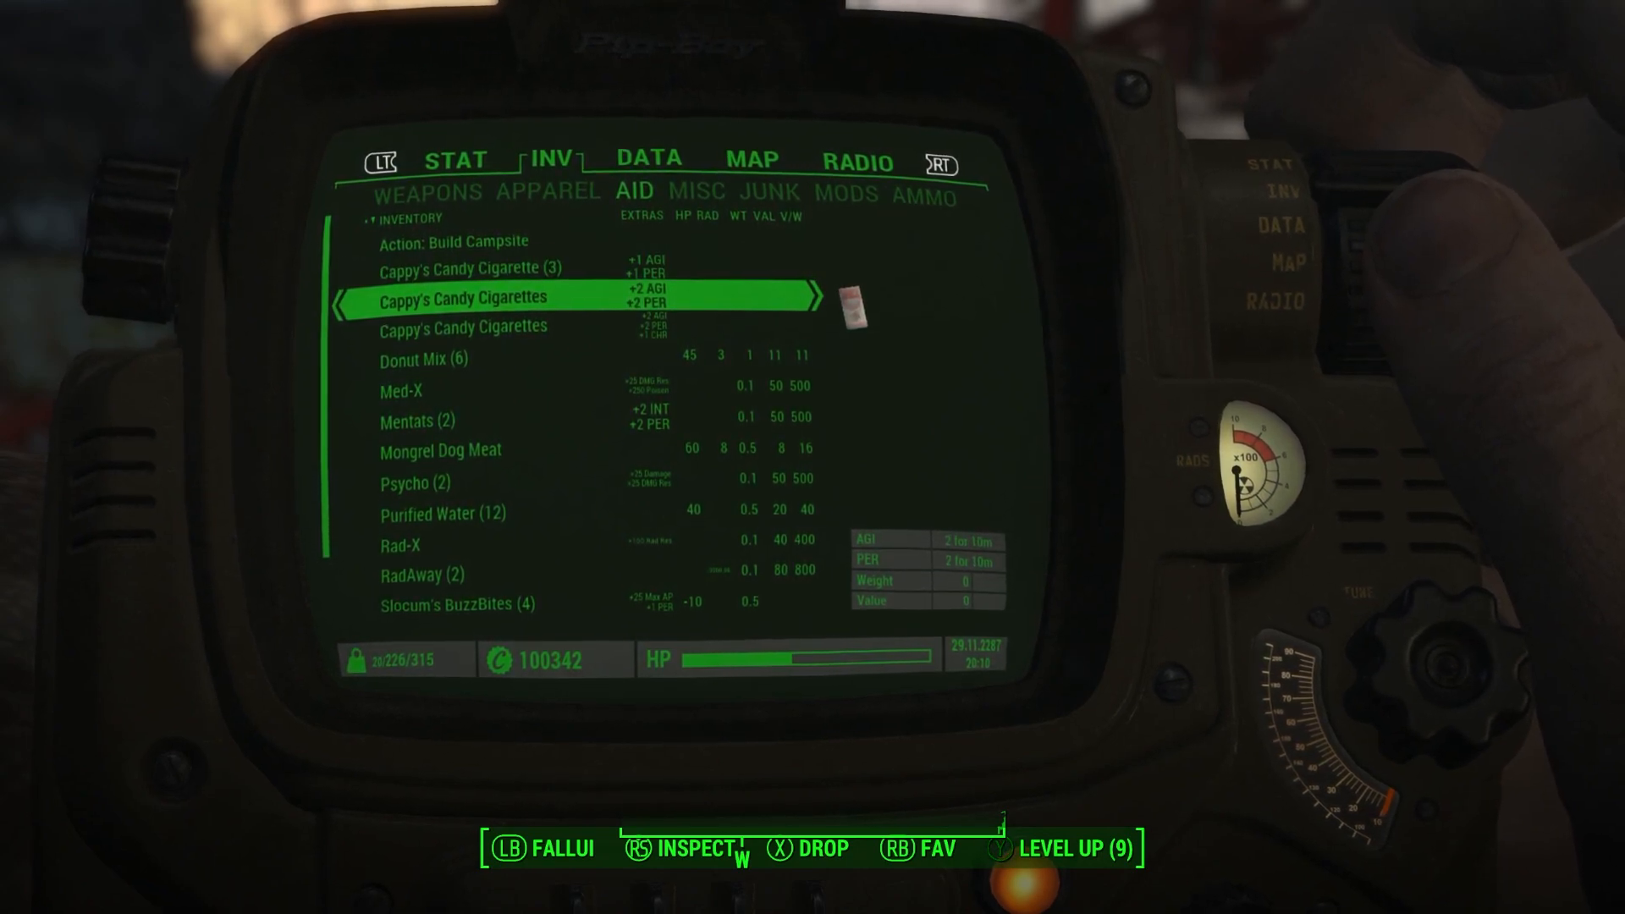
pyautogui.press('Down')
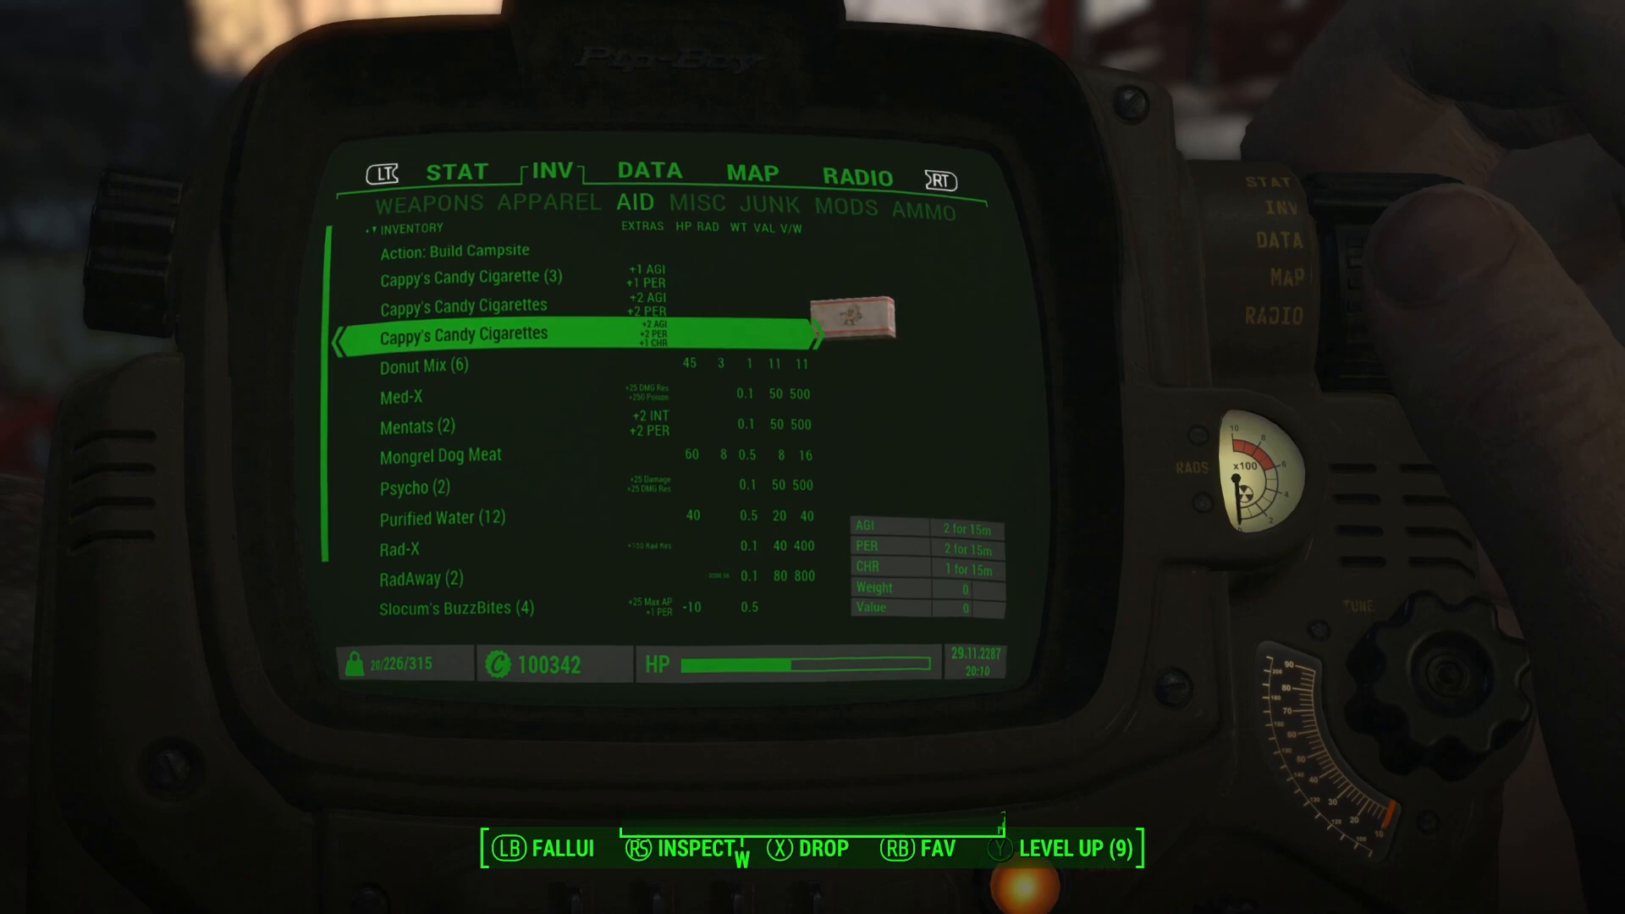
# - Examine the Pip-Boy SPECIAL stats page for the candy cigarette attribute bonuses
pyautogui.press('q')
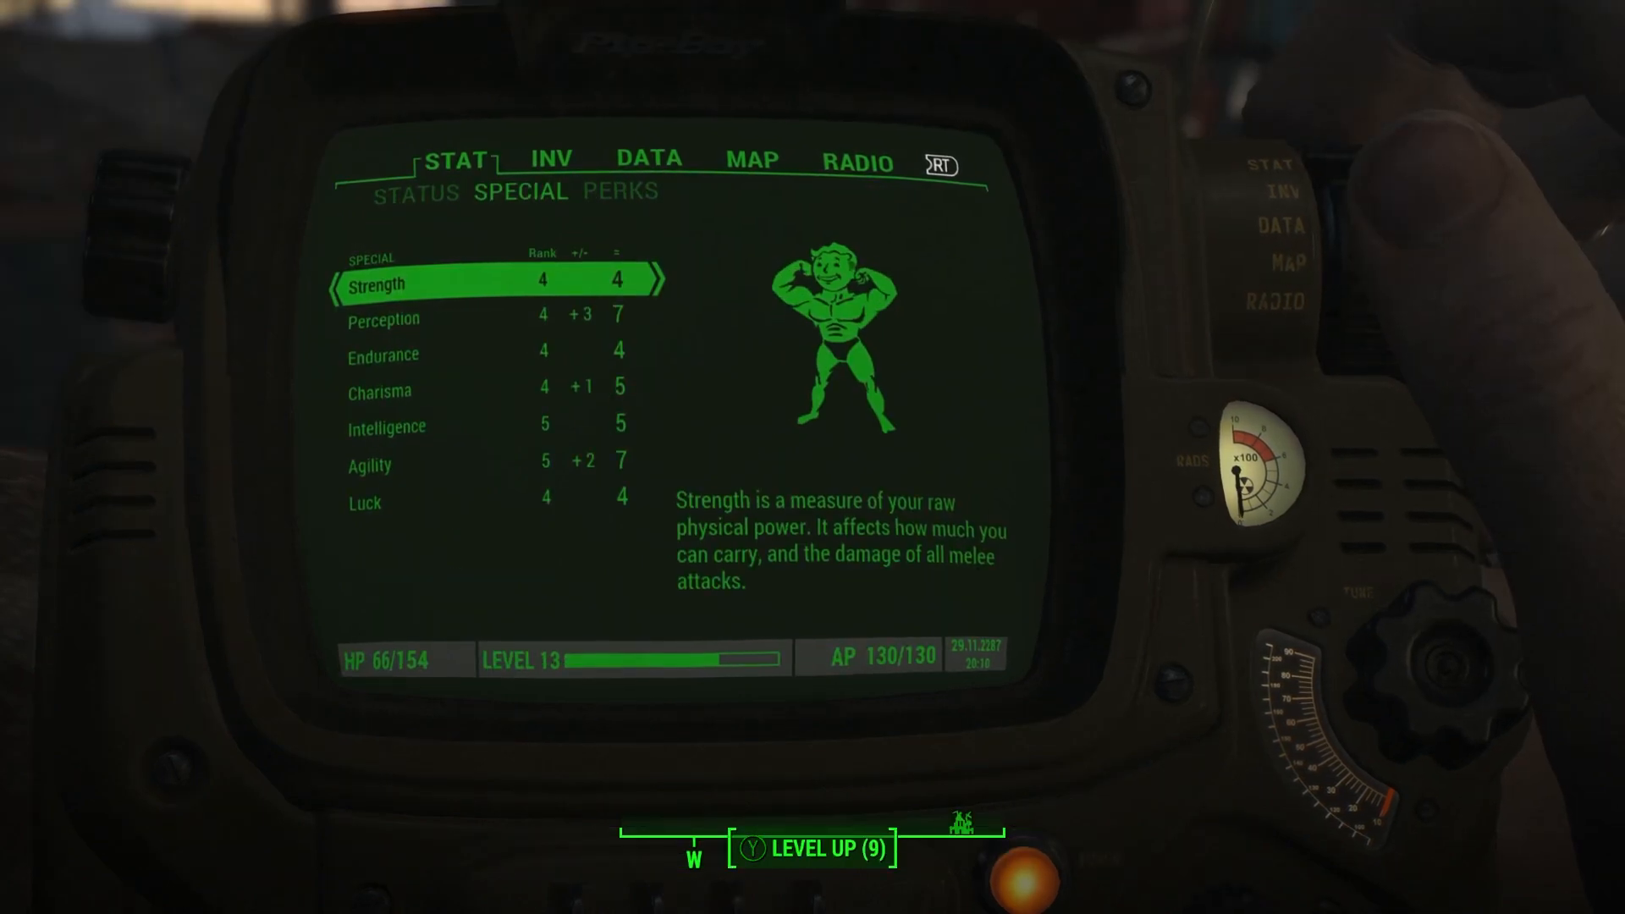
pyautogui.press('Down')
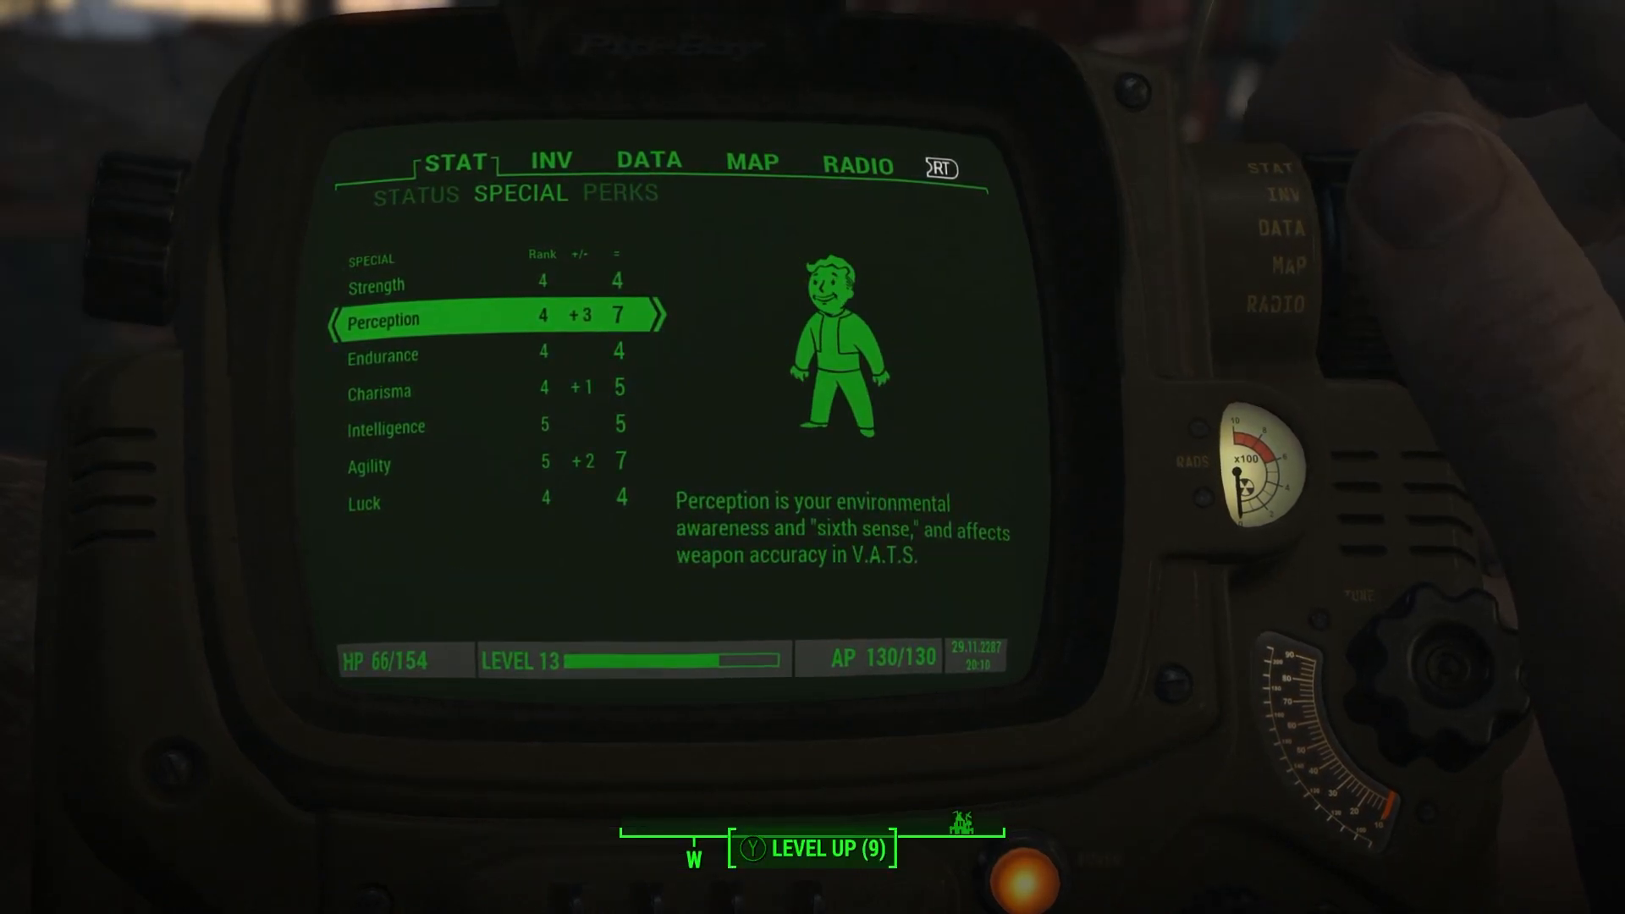
pyautogui.press('Down')
pyautogui.press('Down')
pyautogui.press('Down')
pyautogui.press('Down')
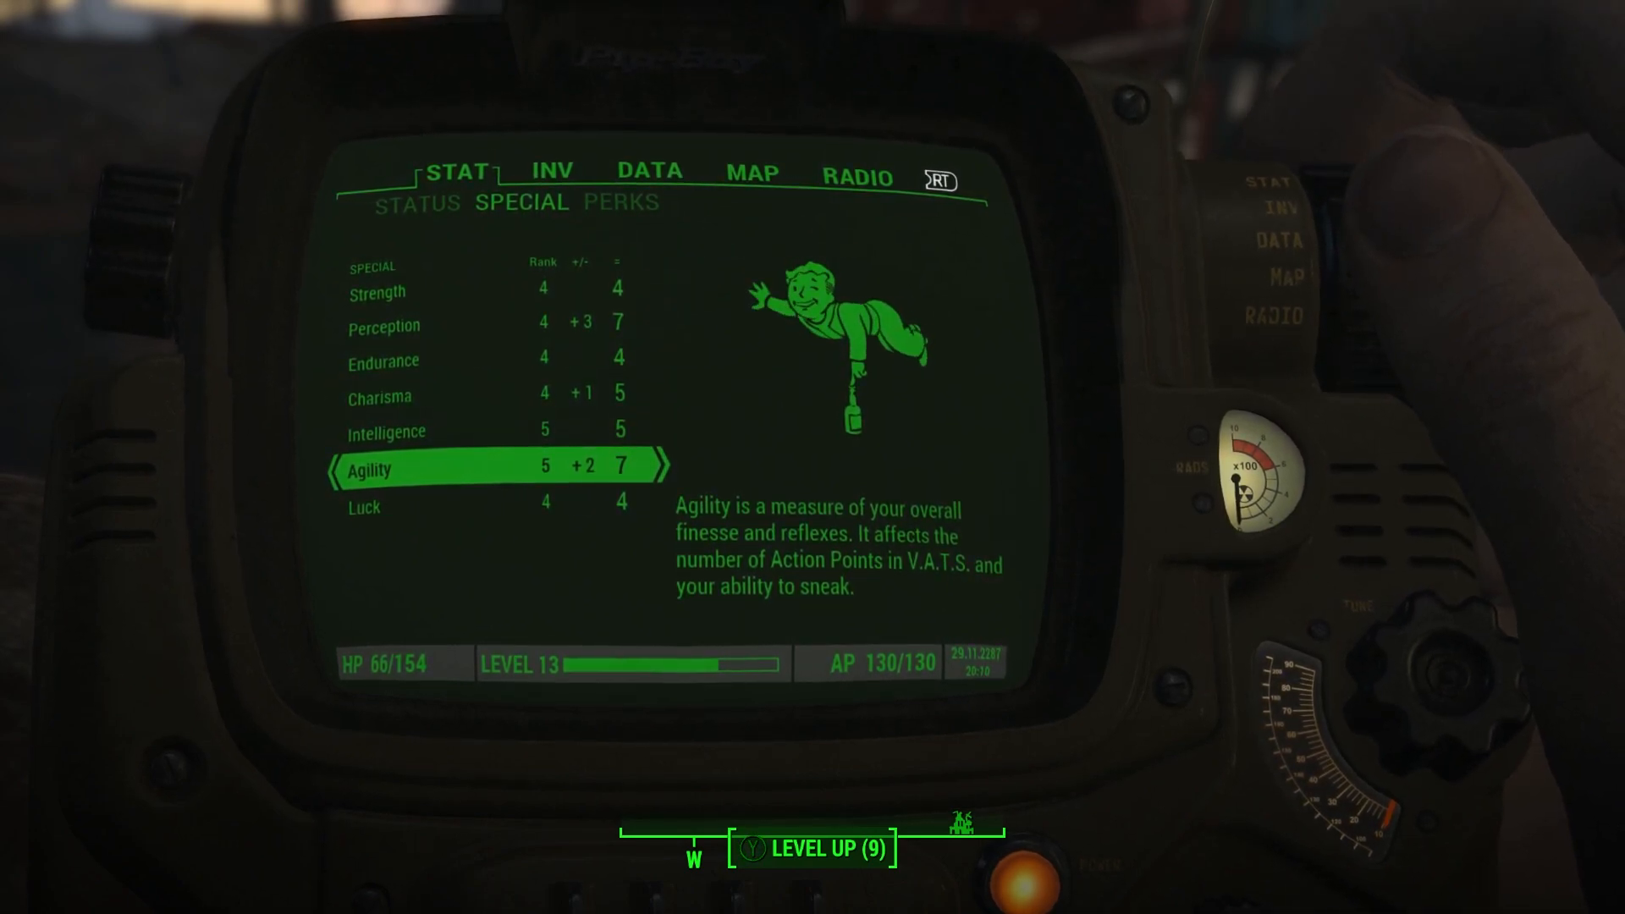
pyautogui.press('Down')
pyautogui.press('Down')
pyautogui.press('Down')
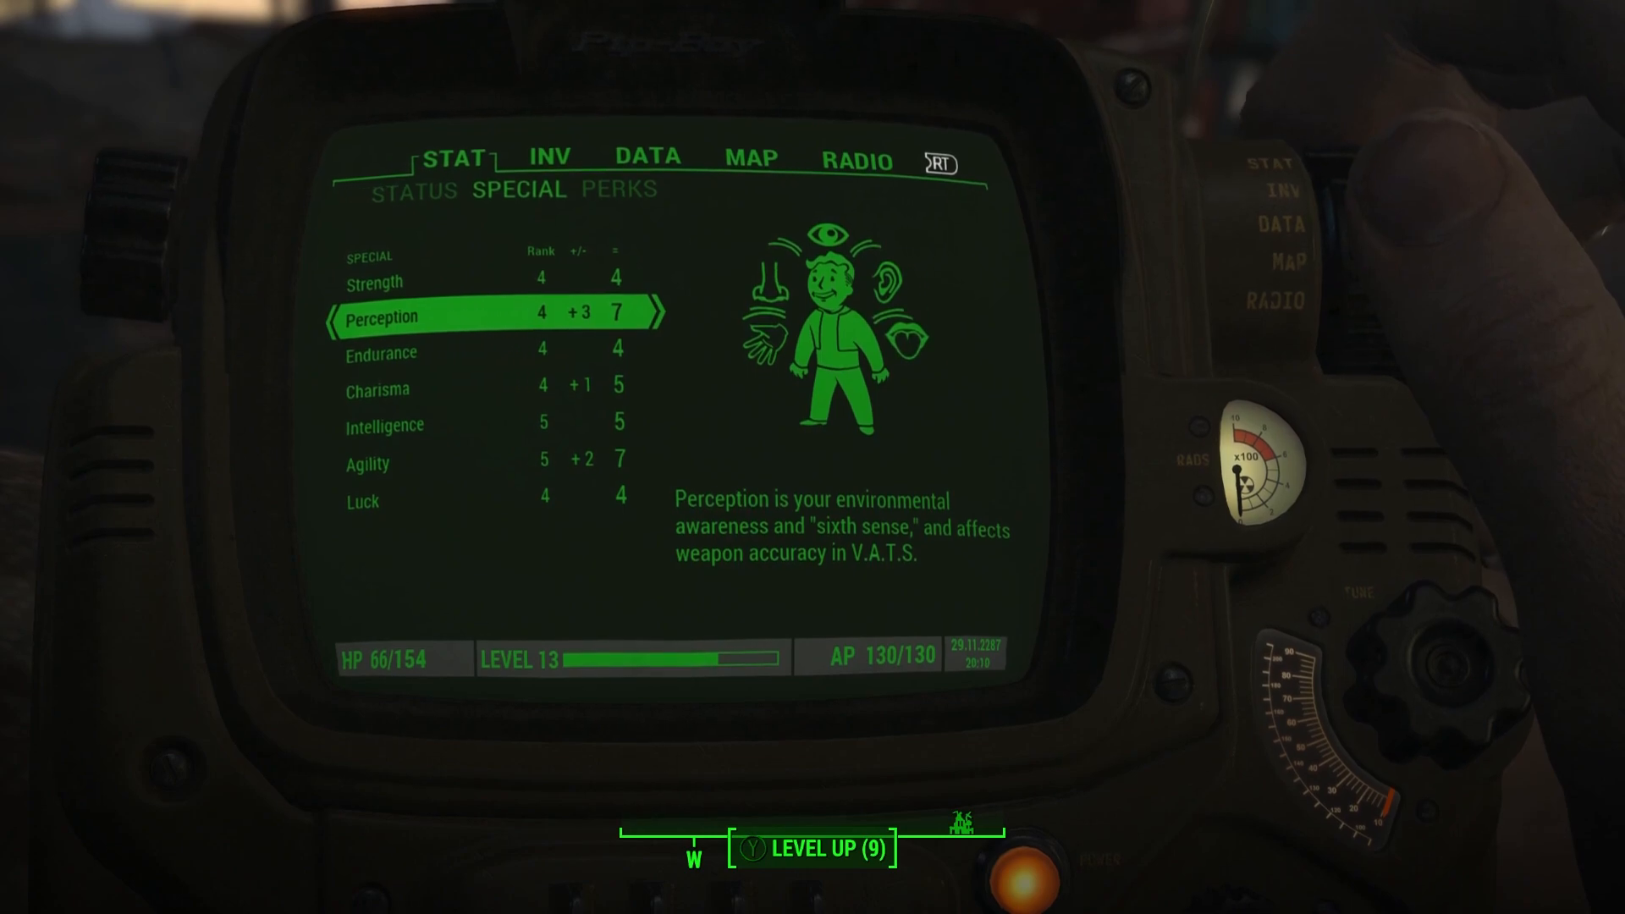
pyautogui.press('Down')
pyautogui.press('Down')
pyautogui.press('Down')
pyautogui.press('Down')
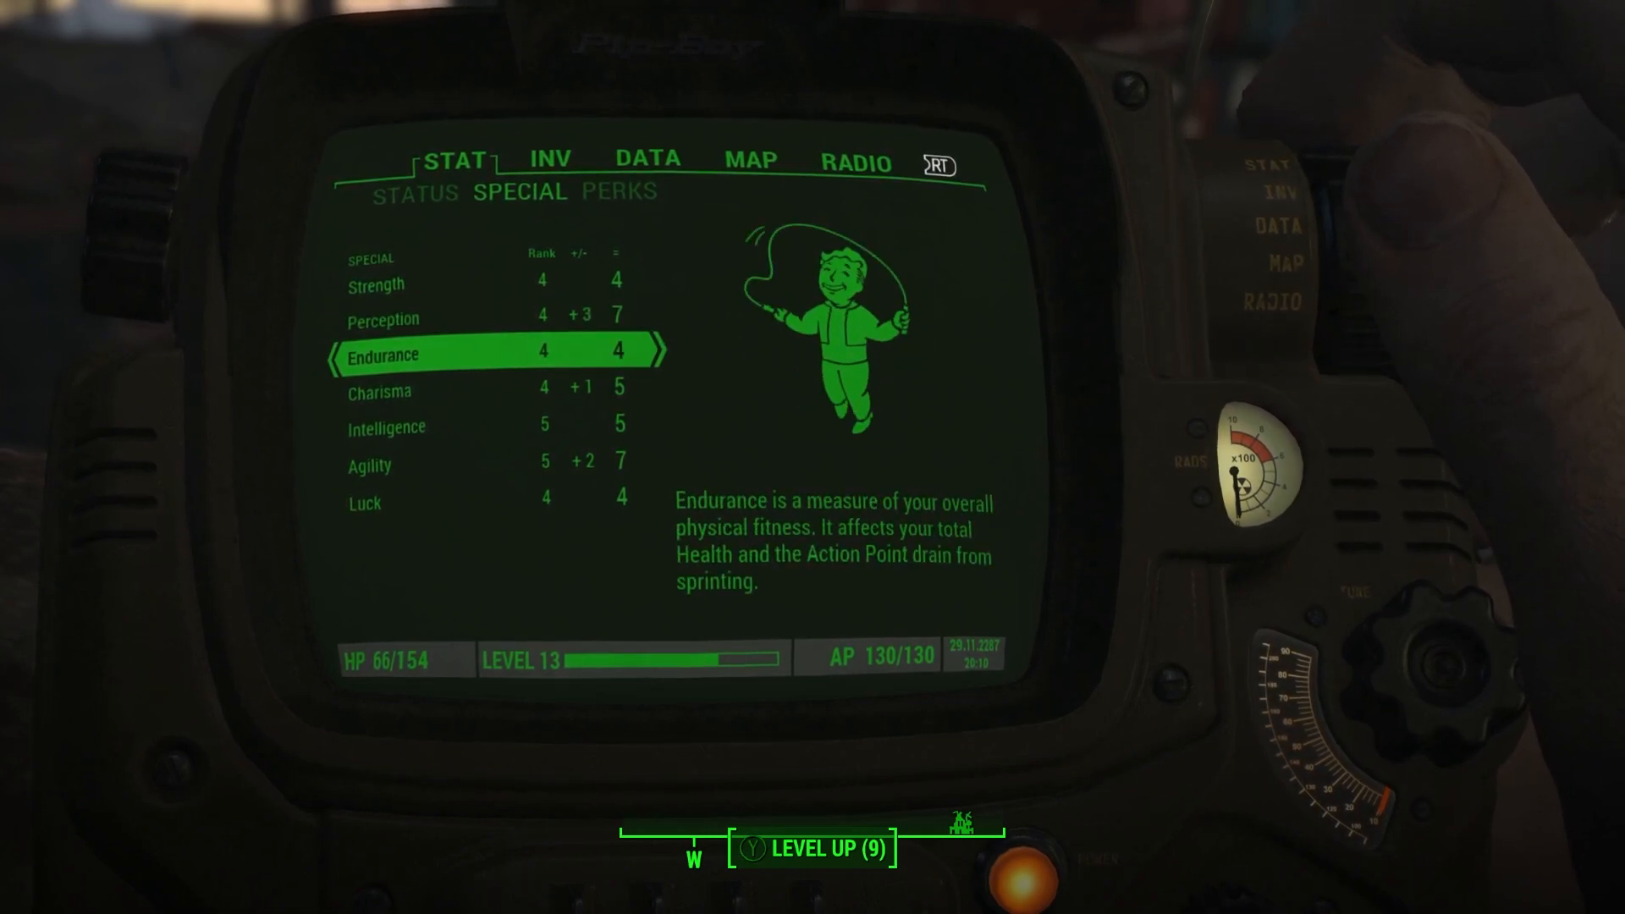